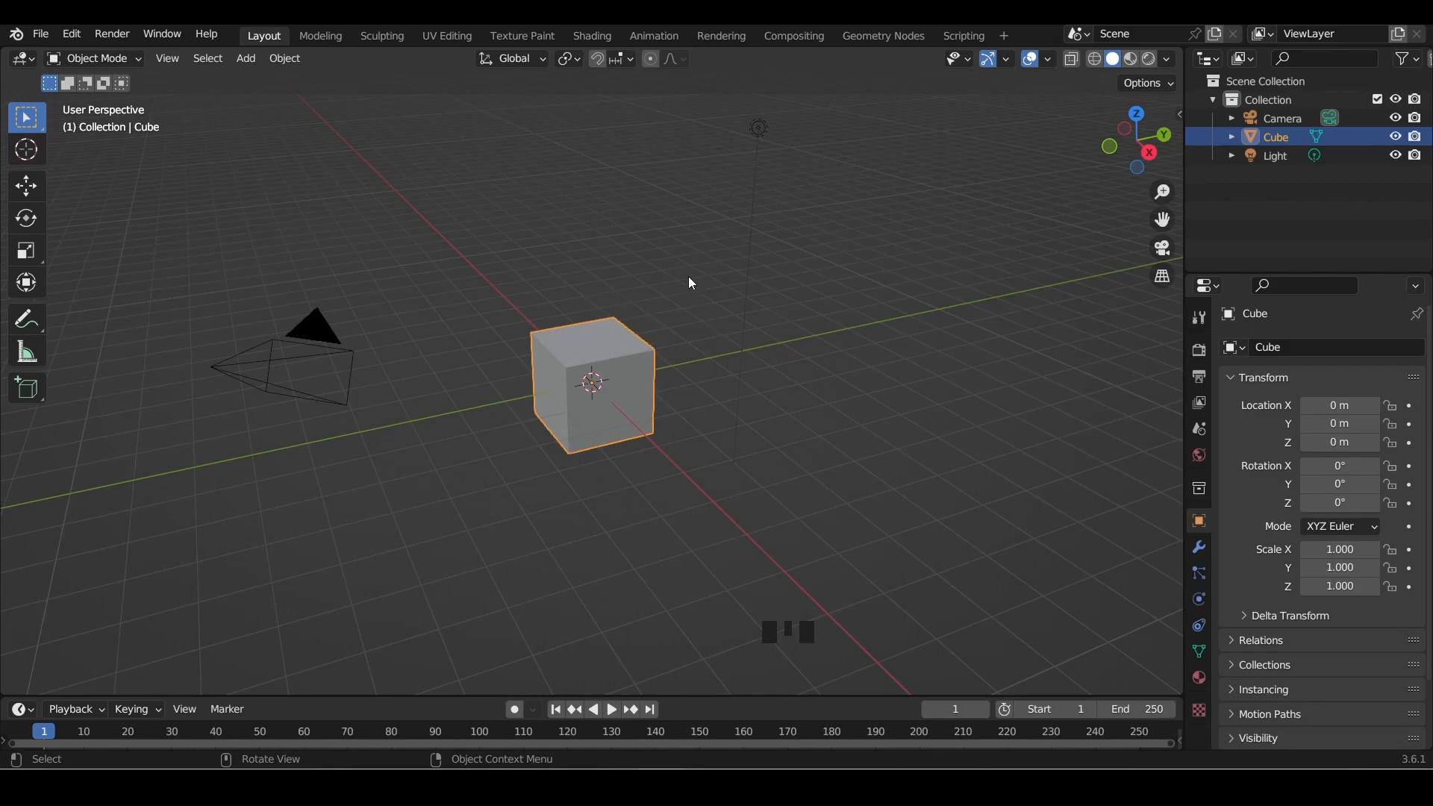
Delete the default camera, cube and light, and add a mesh circle at the scene origin
key("a")
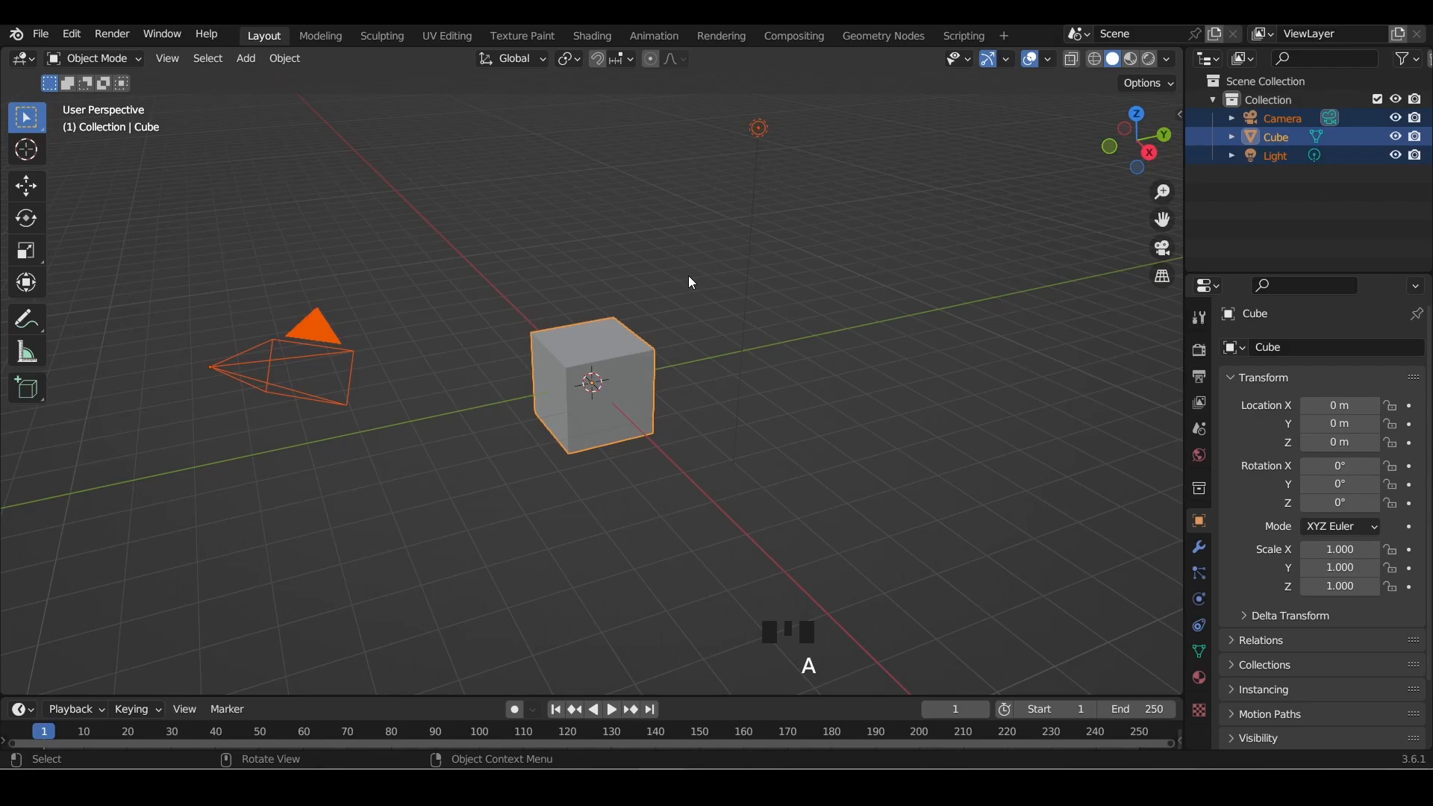
key("Delete")
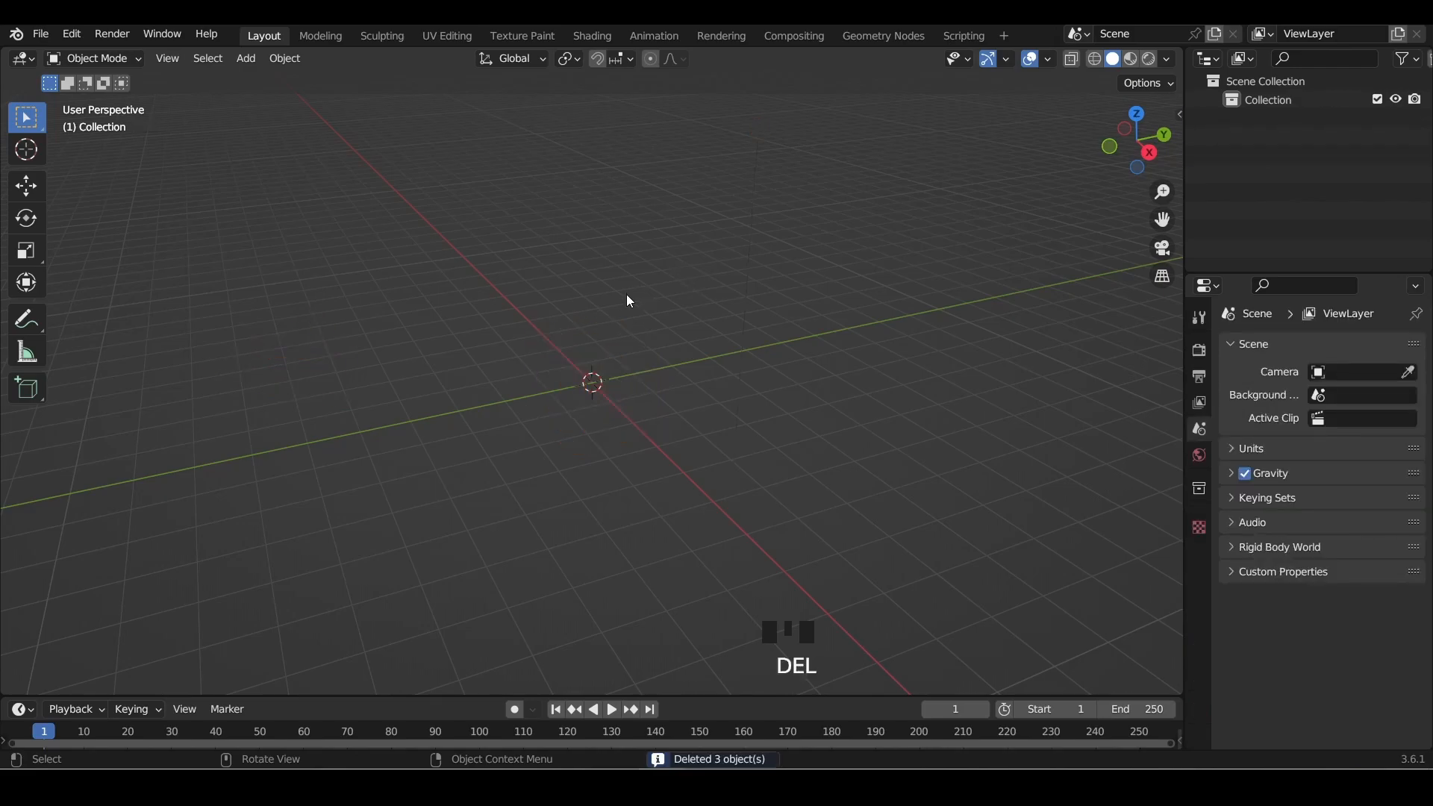
key("shift+a")
mouse_move(628, 299)
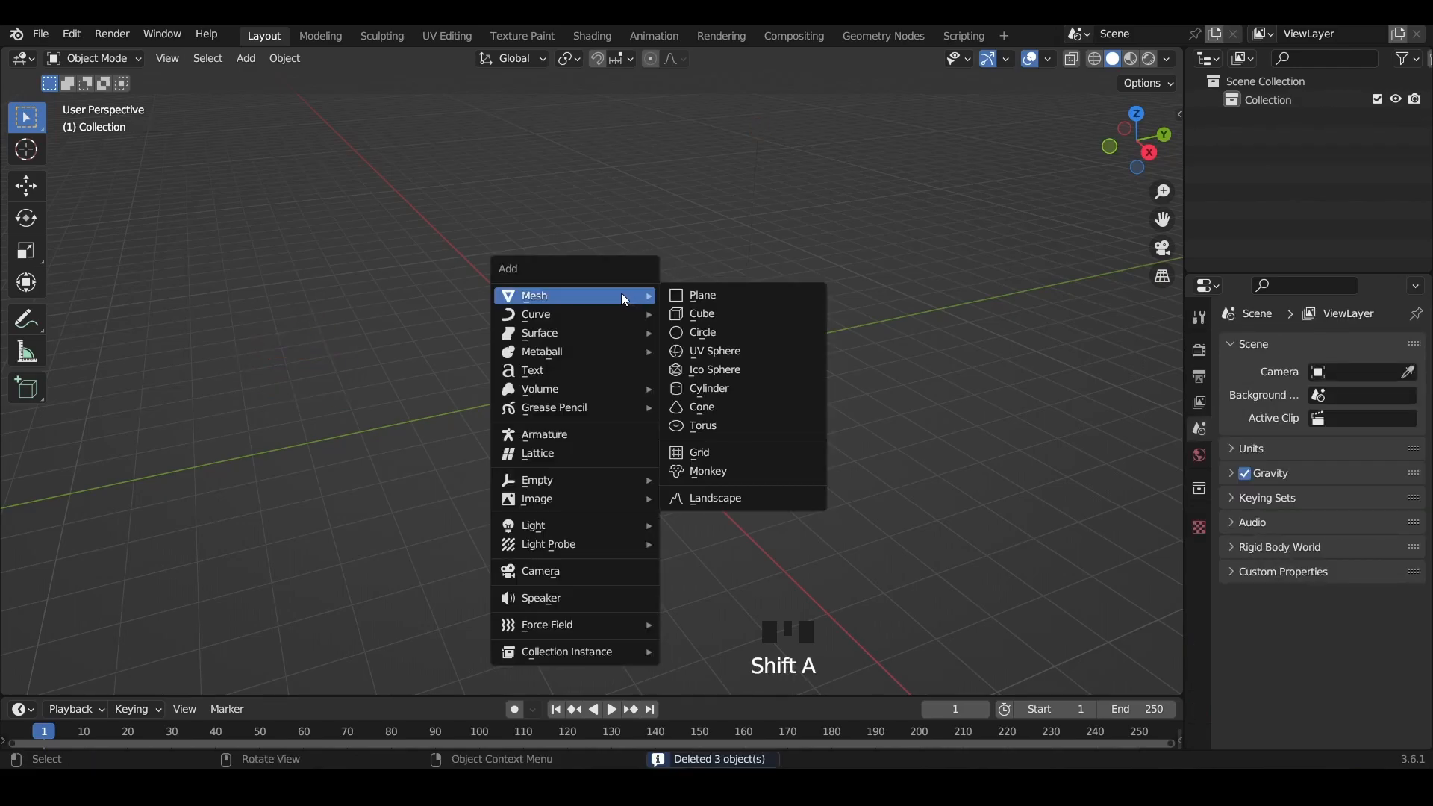
left_click(728, 334)
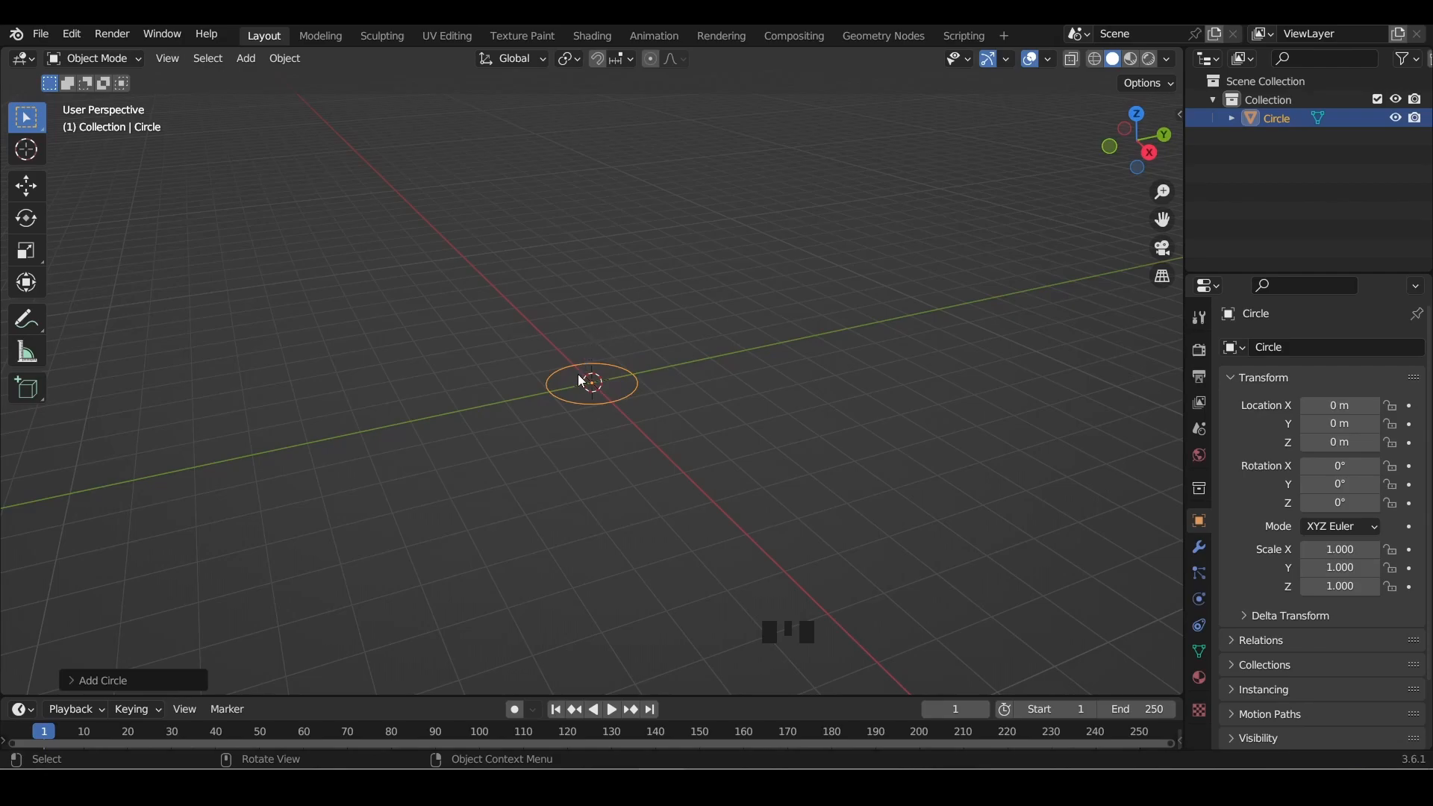
Open the circle in Edit Mode
middle_click_drag(624, 363, 595, 378)
scroll(585, 379, "up", 8)
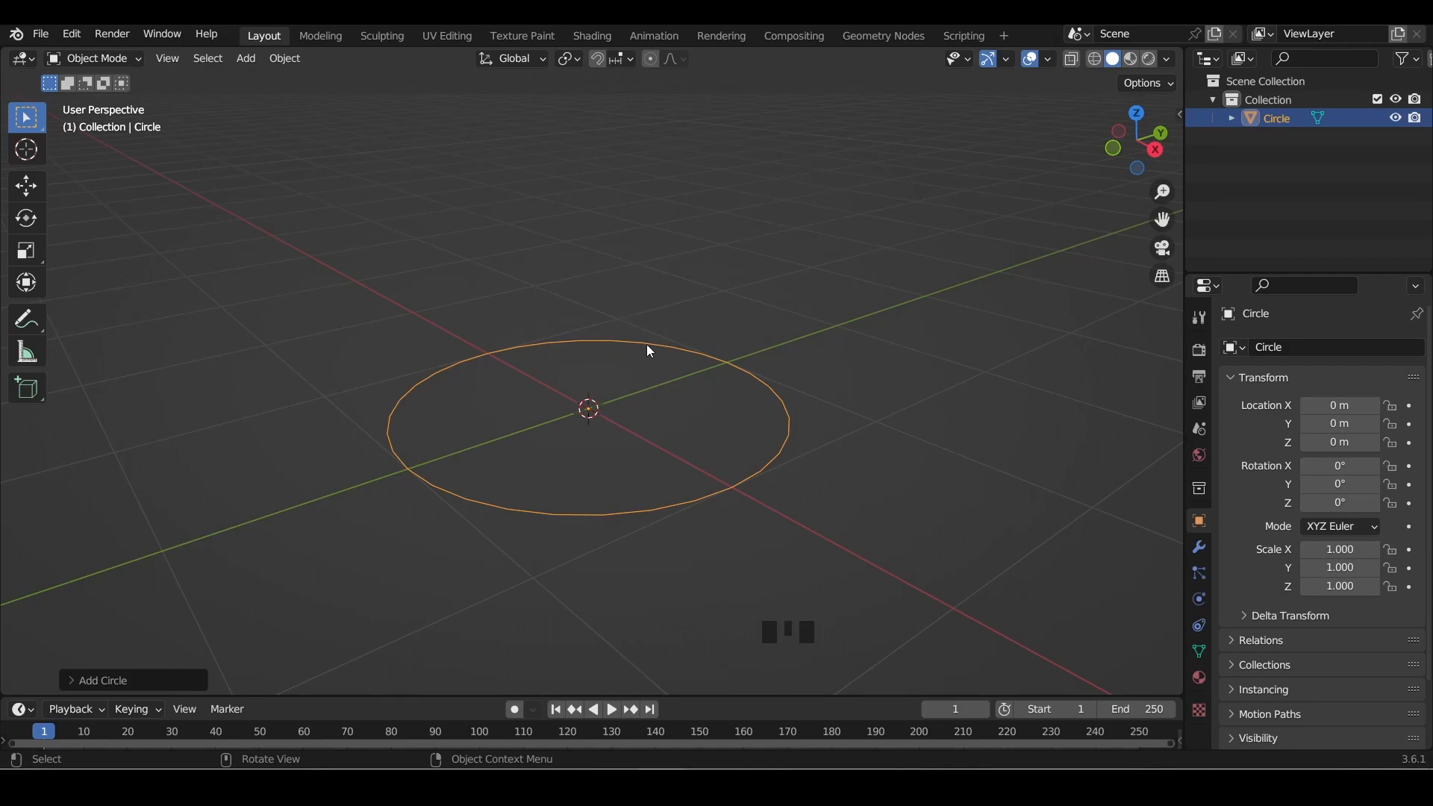
key("Tab")
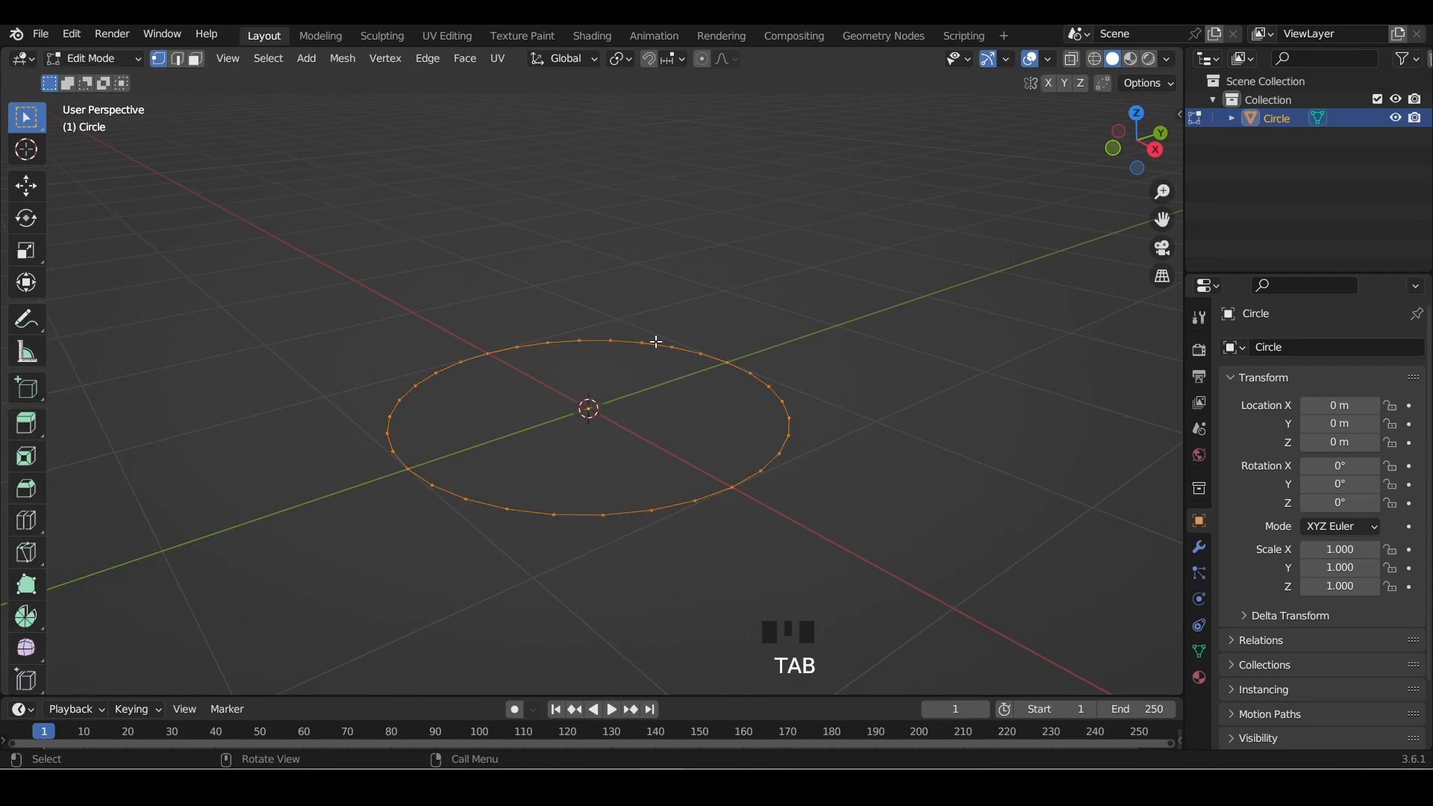
Try edge and face selection on the circle, selecting one edge, and return to vertex selection
left_click(179, 62)
left_click(441, 371)
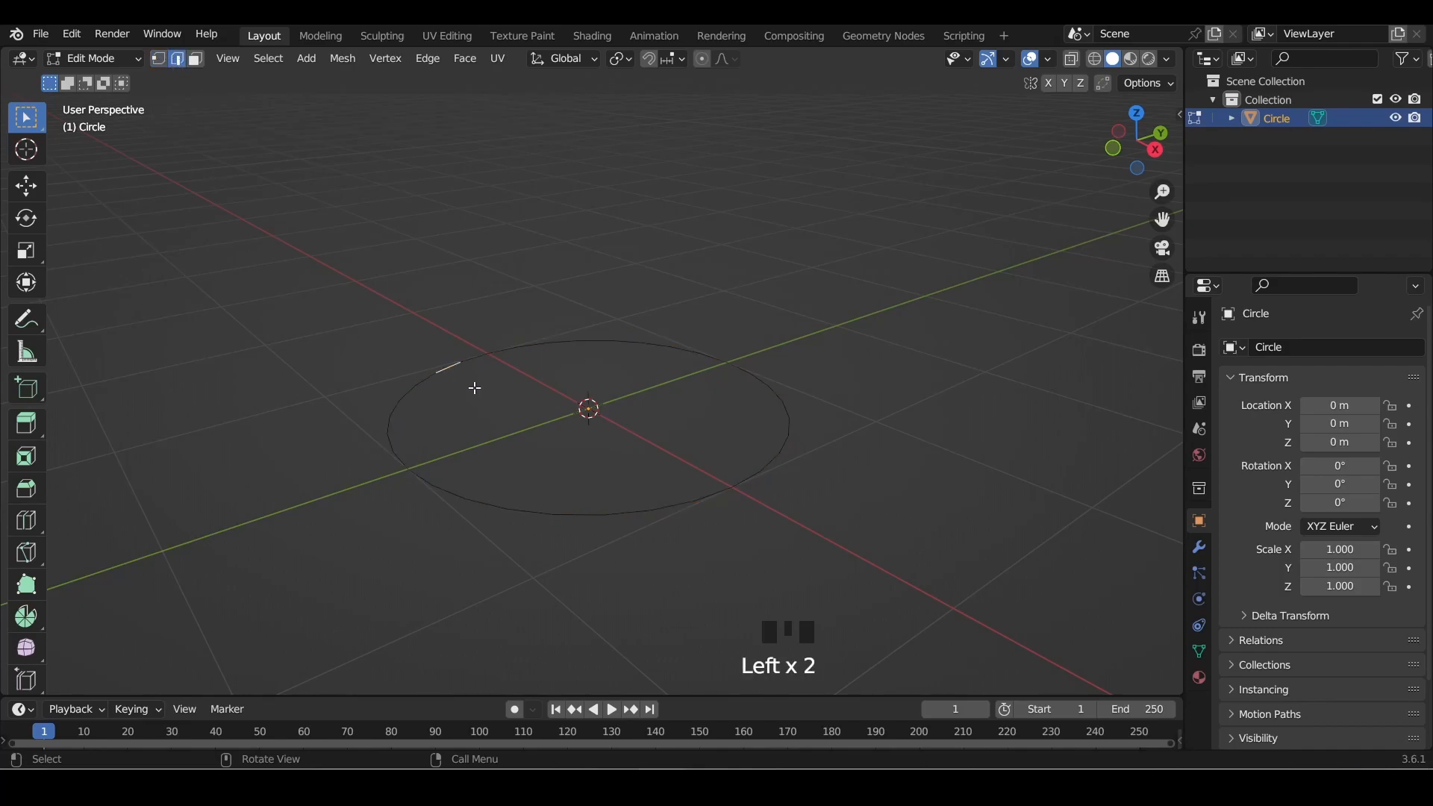
left_click(194, 60)
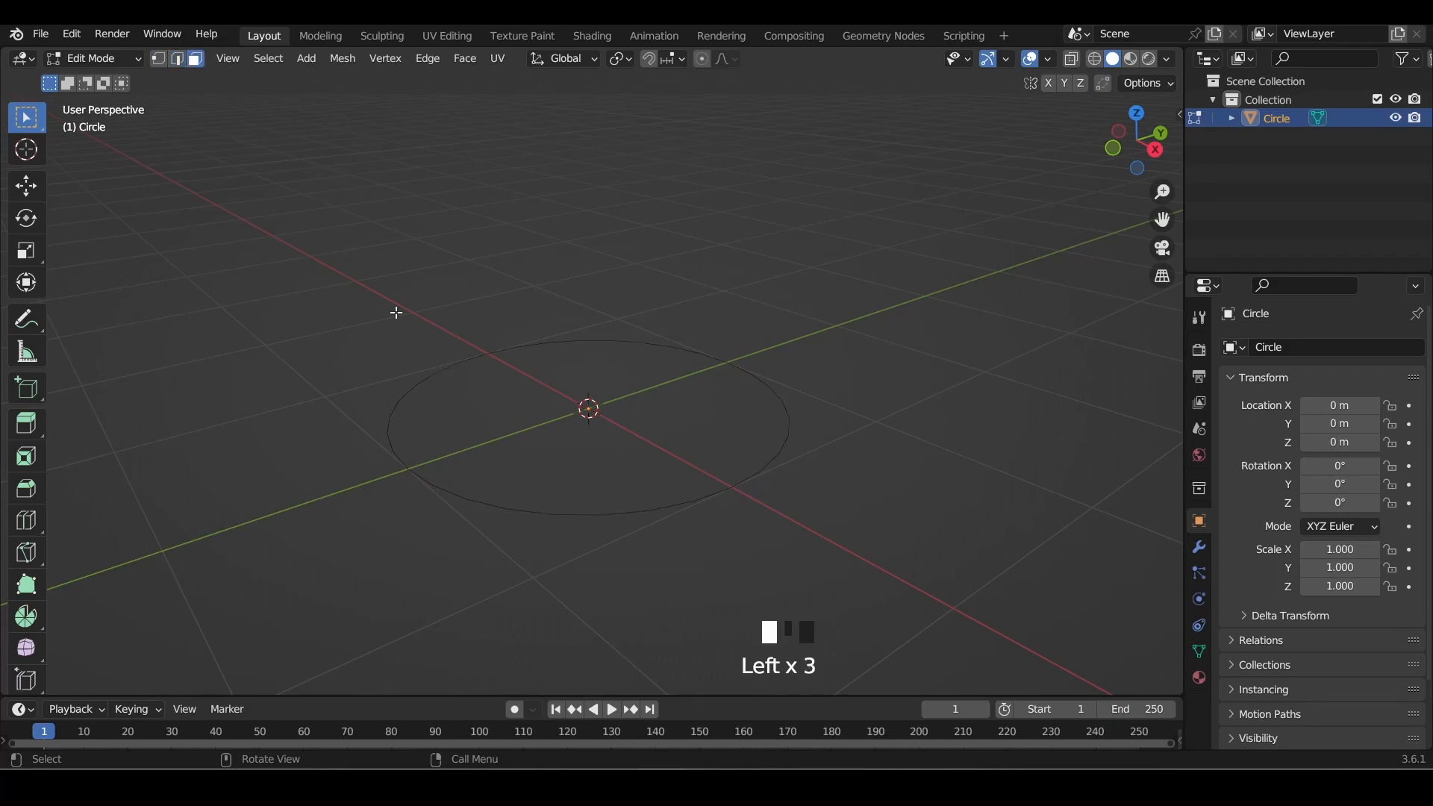
left_click(165, 63)
Extrude all the circle's vertices upward about 0.24 m along the global Z axis
key("a")
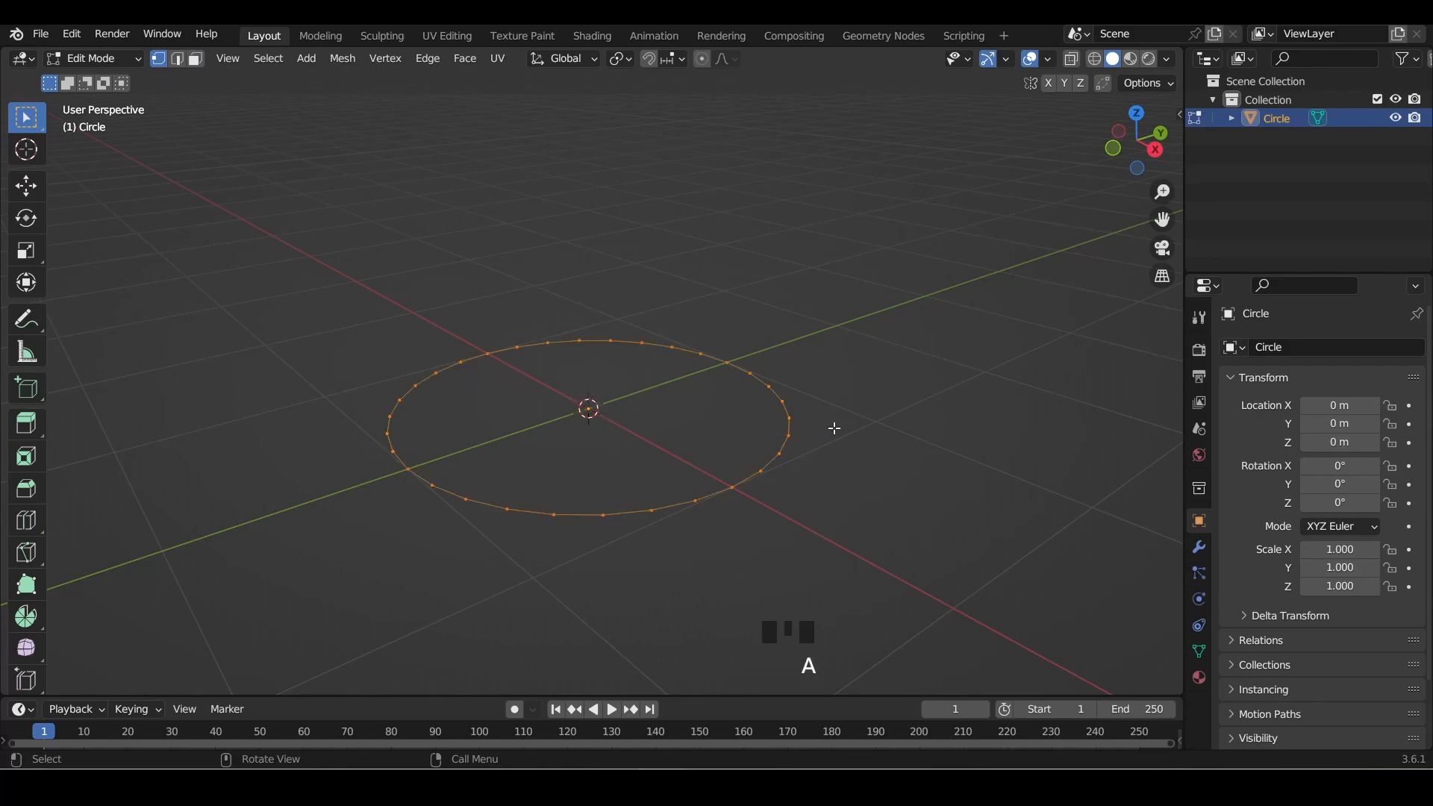
key("e")
key("z")
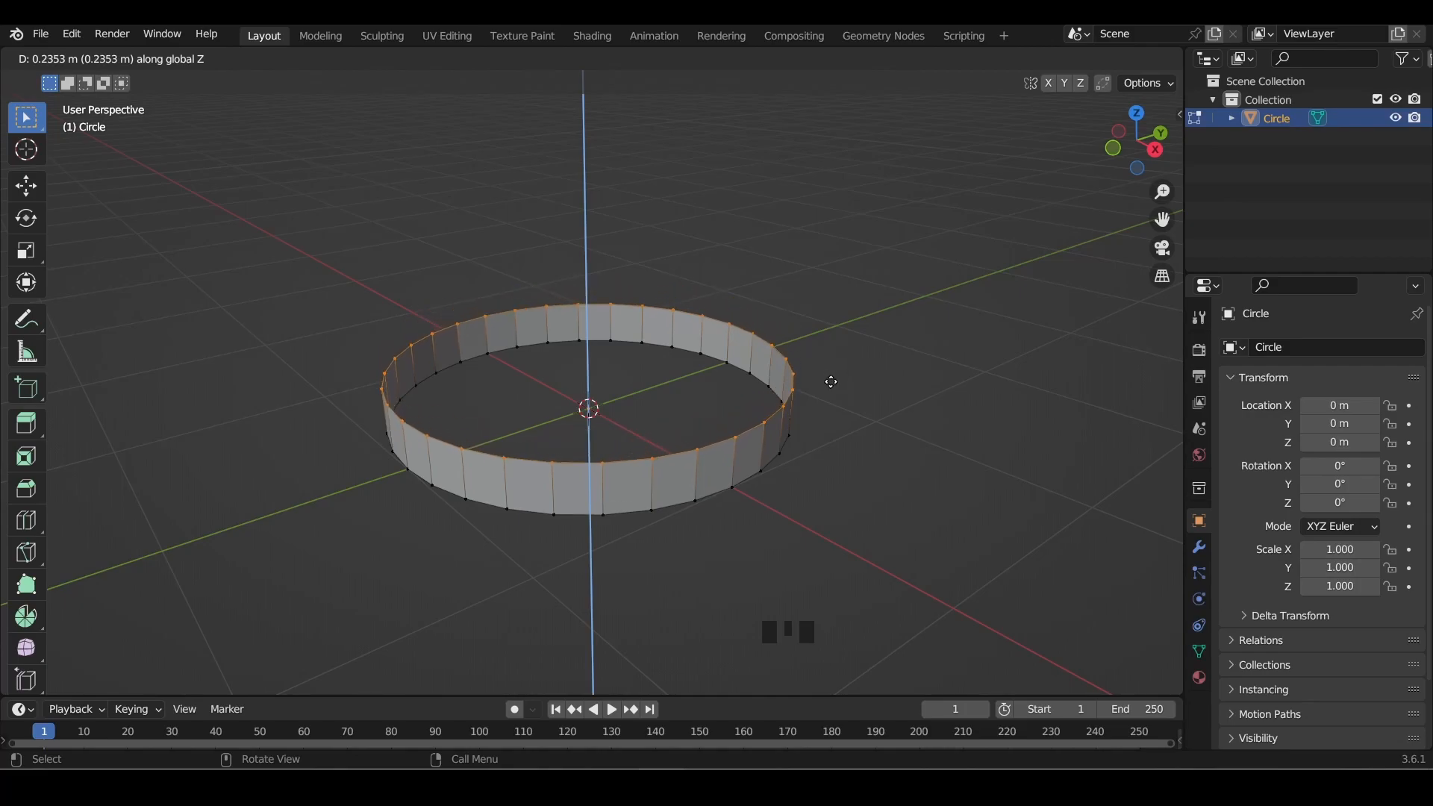
left_click(831, 382)
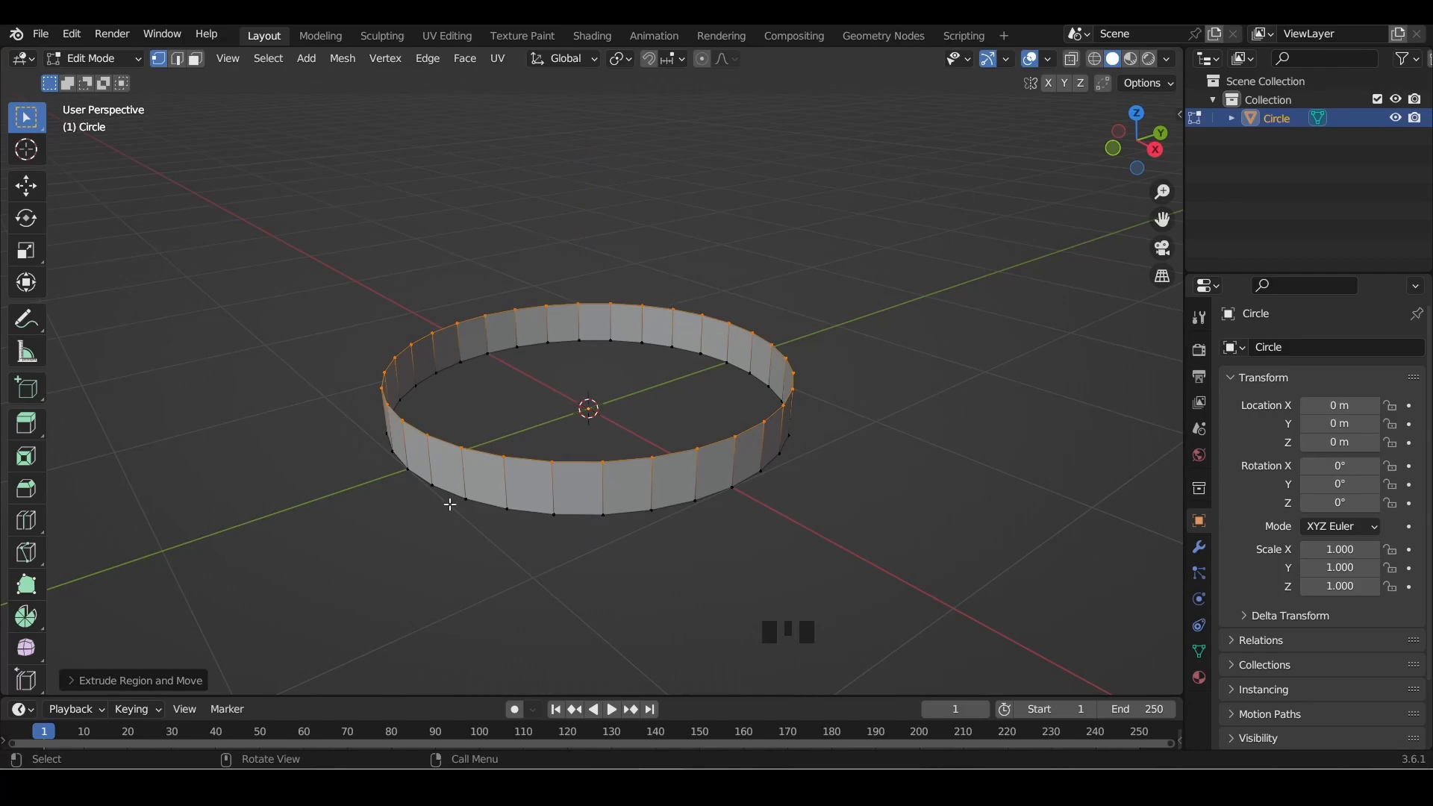
Extrude all faces of the band and scale them inward to give the ring wall some thickness
left_click(198, 59)
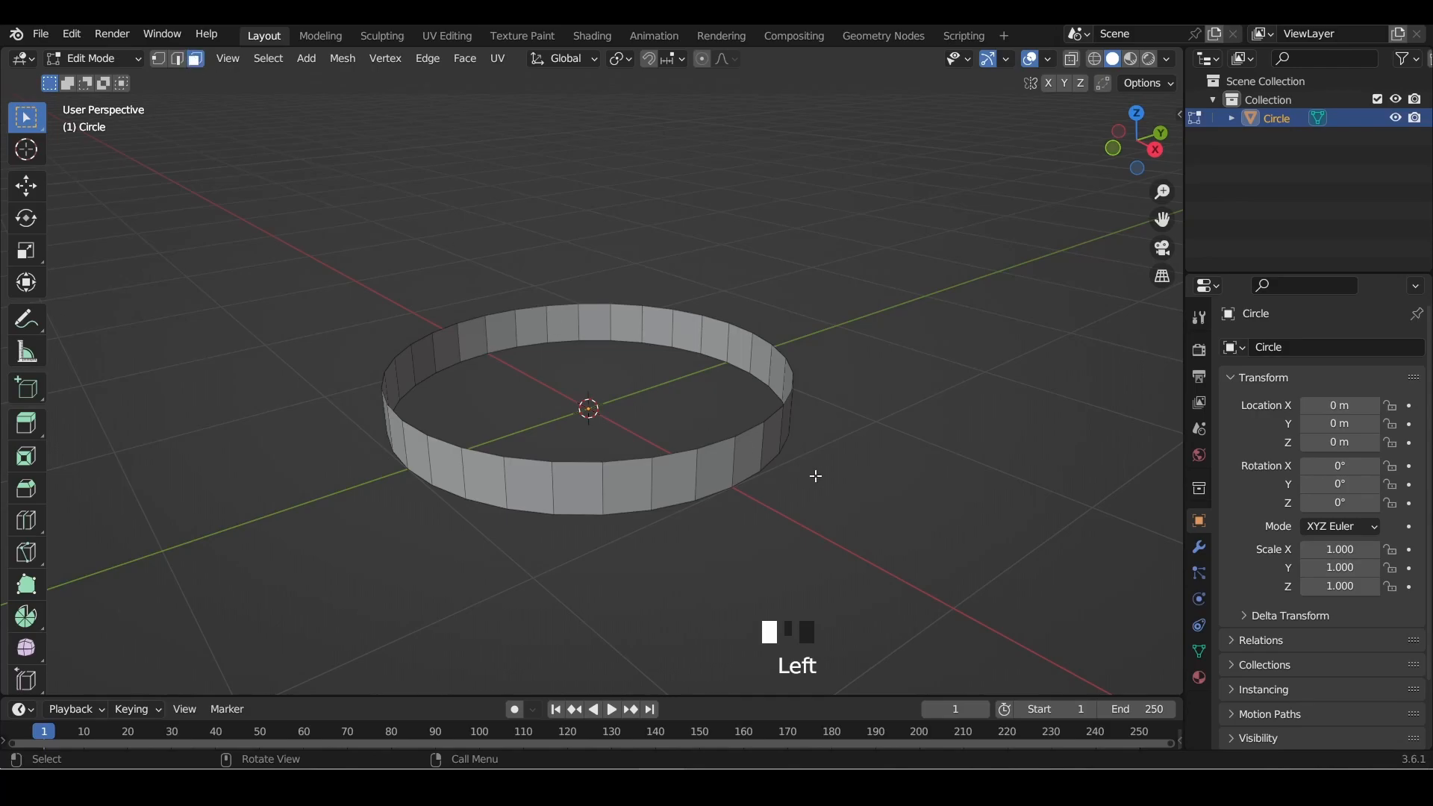
key("a")
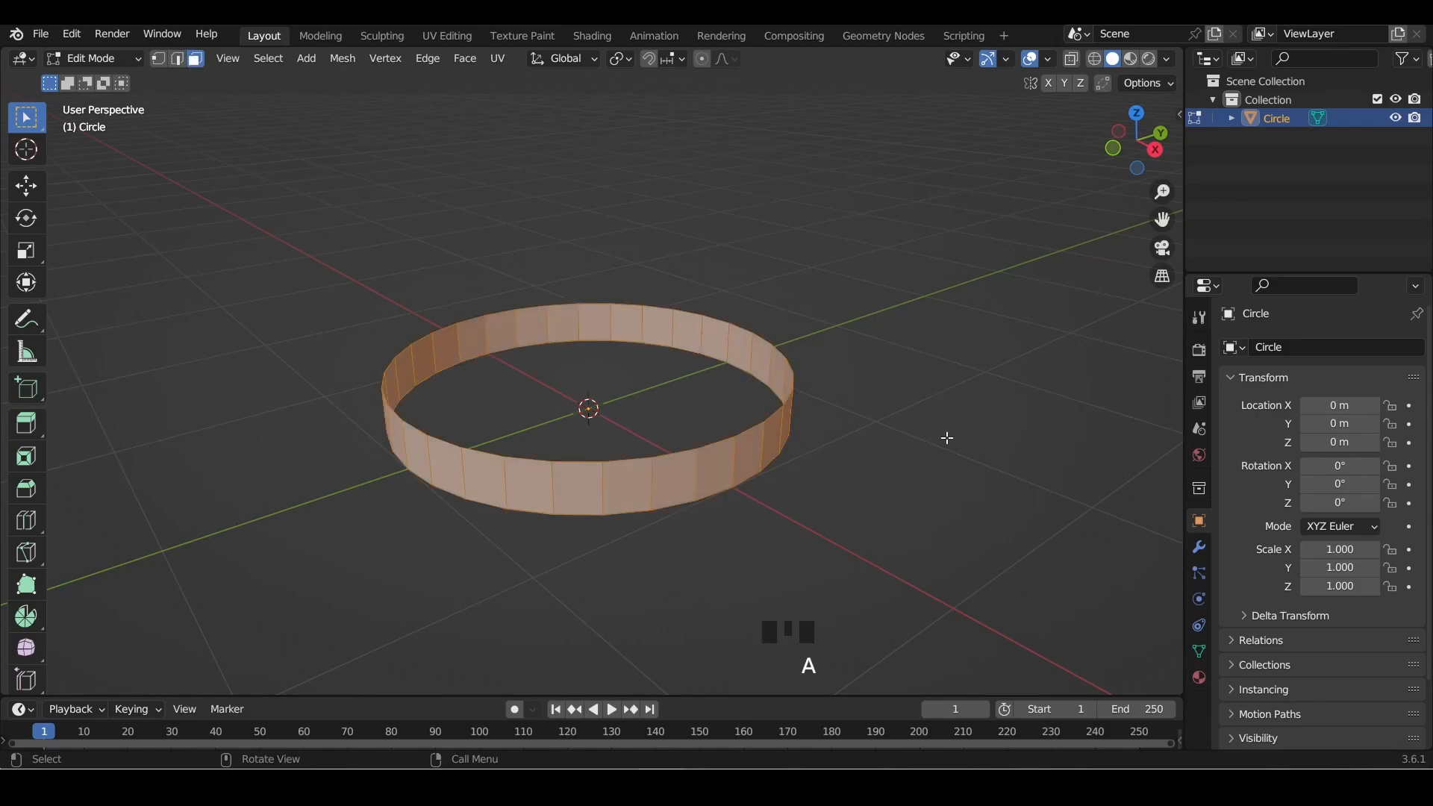
key("e")
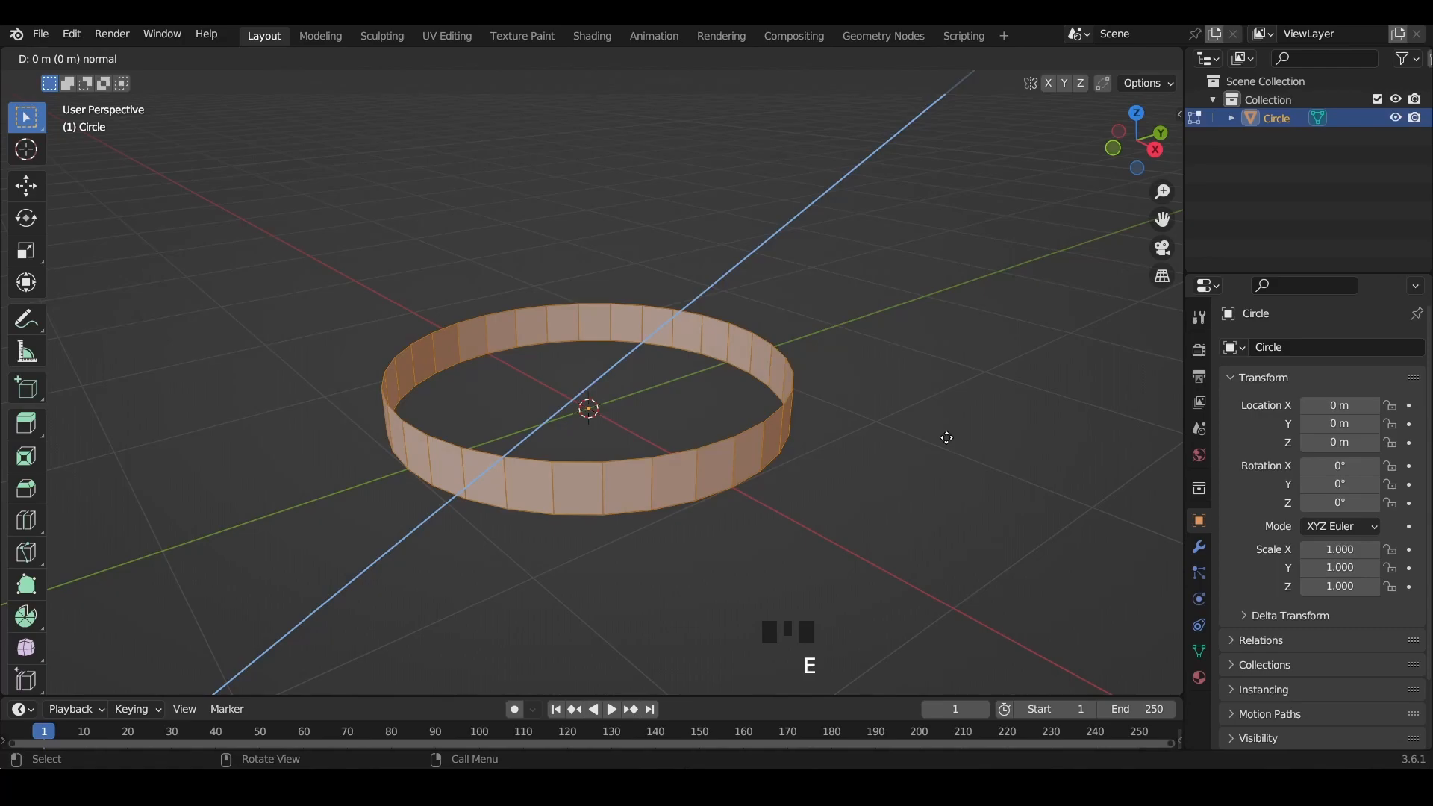
key("s")
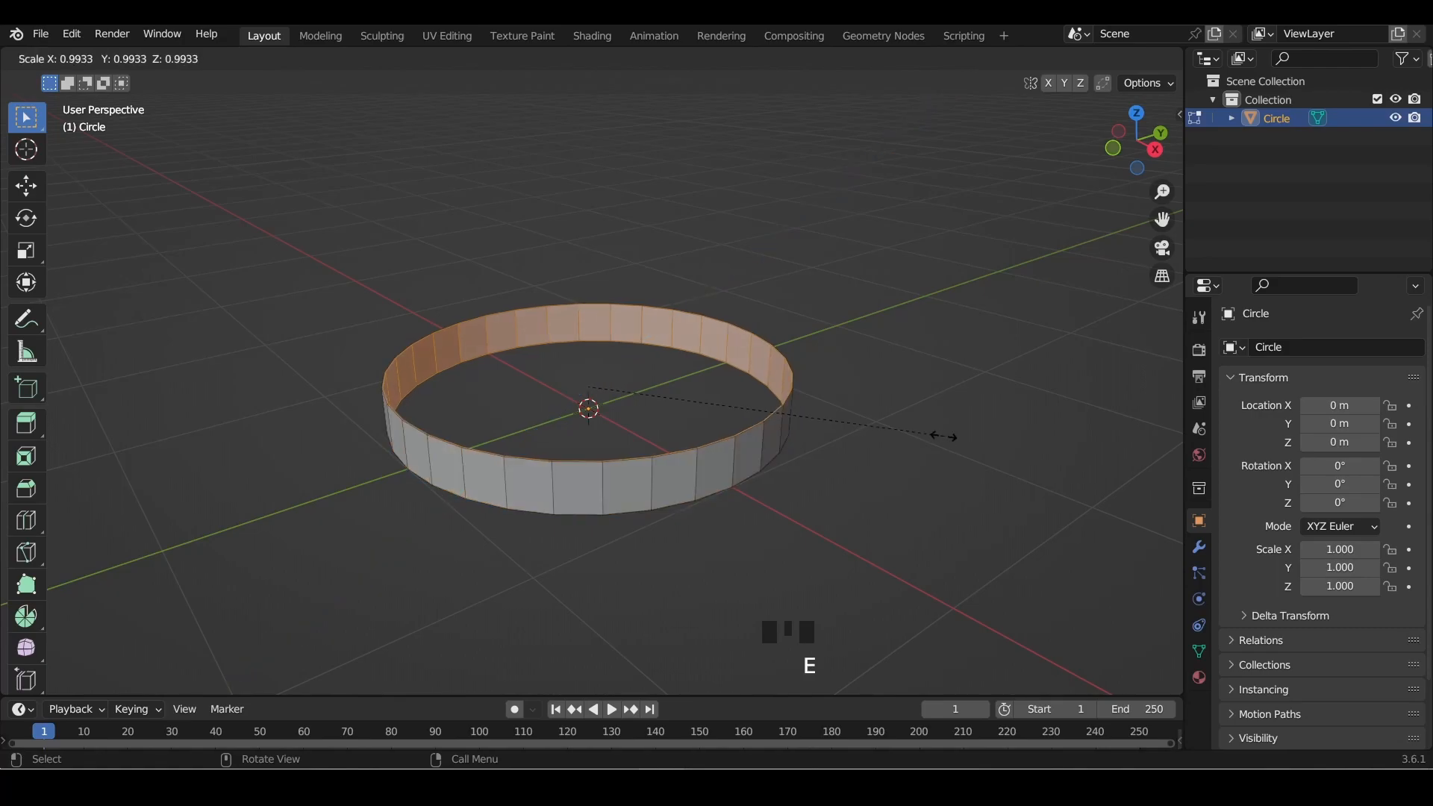
right_click(918, 419)
Scale the ring's inner faces along global Z twice, by about 1.05 and about 1.03, to level the rim
middle_click_drag(918, 419, 862, 366)
scroll(738, 368, "up", 4)
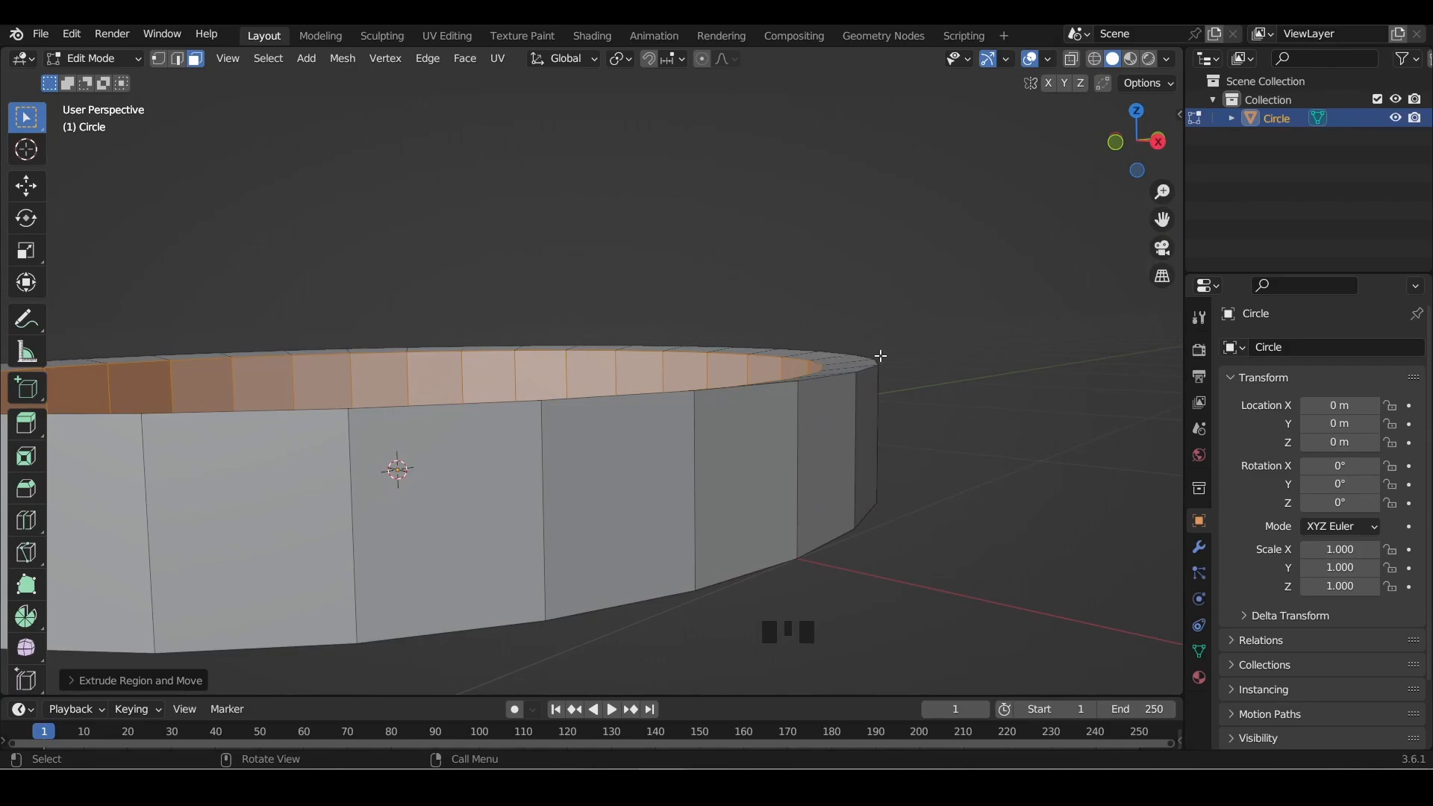
left_click(1159, 145)
middle_click_drag(598, 351, 675, 394)
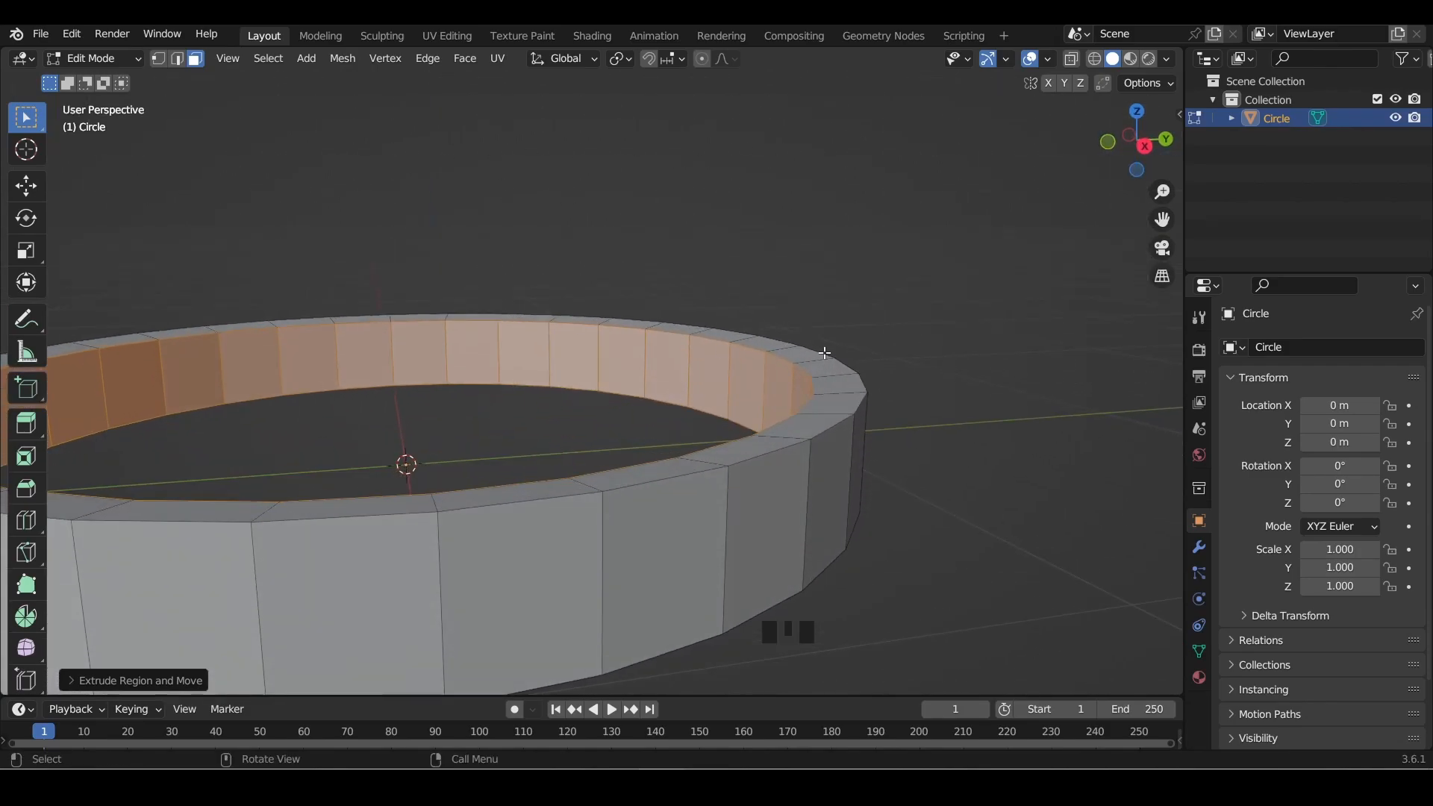
key("s")
key("z")
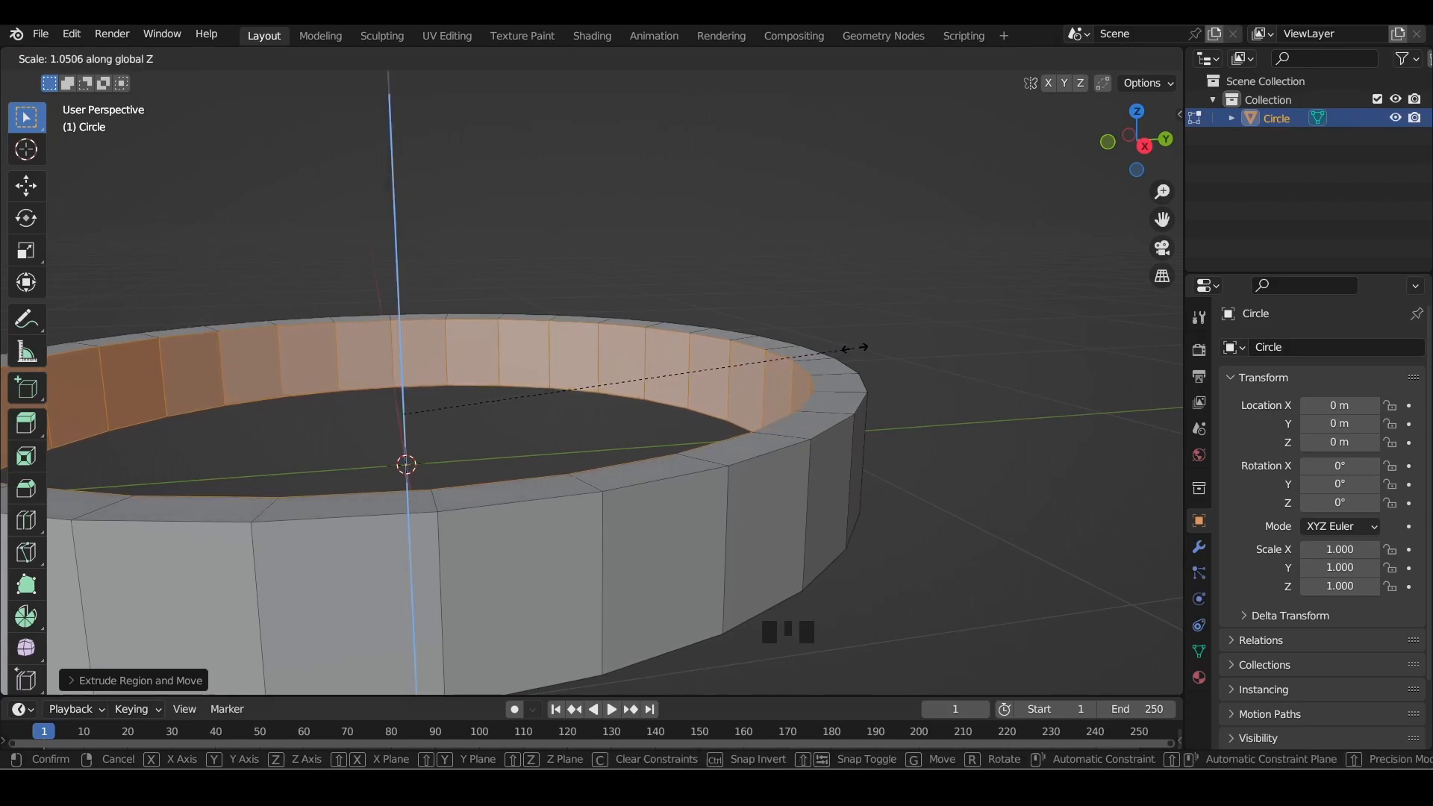
left_click(855, 347)
middle_click_drag(795, 398, 795, 379)
key("s")
key("z")
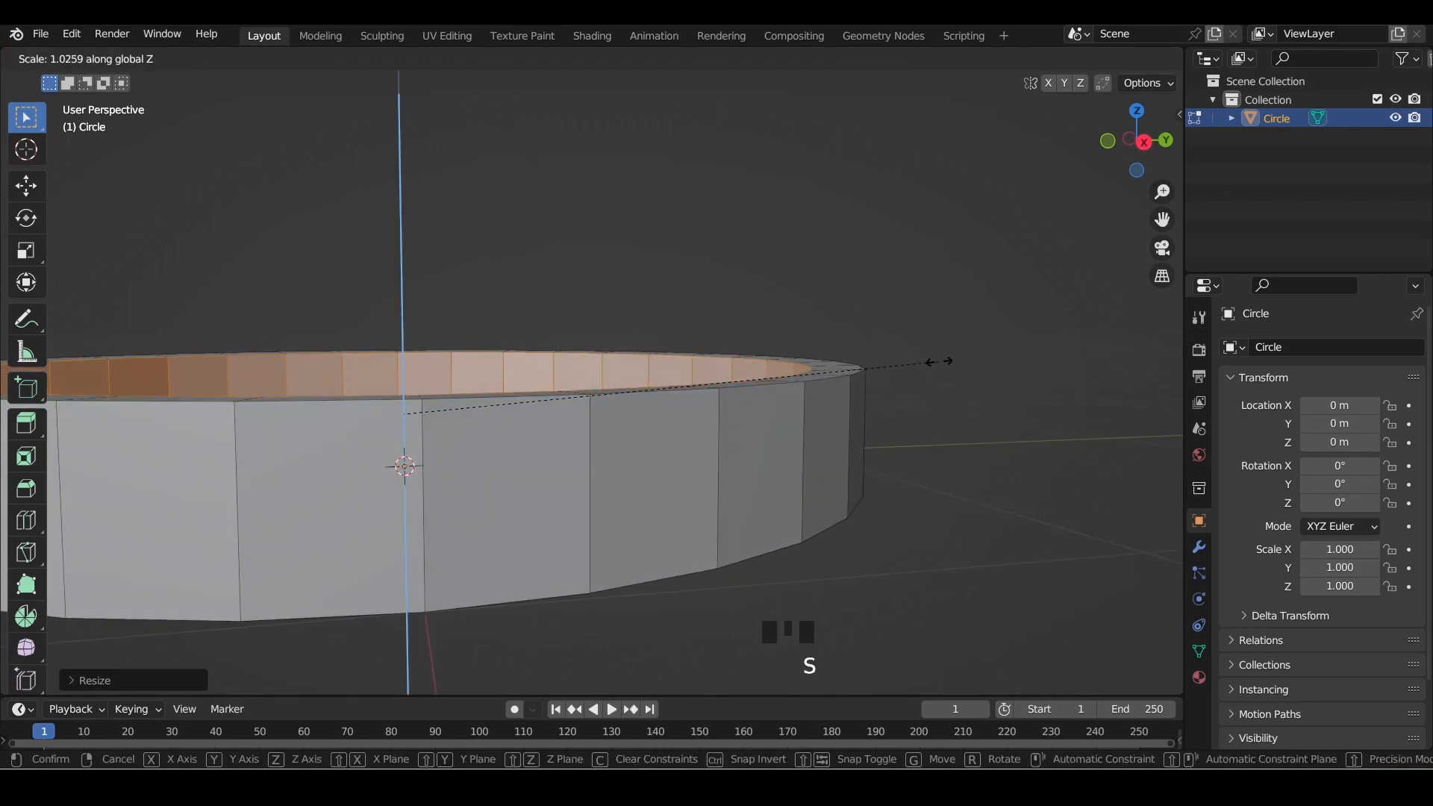
left_click(939, 362)
Add a Subdivision Surface modifier to the ring
middle_click_drag(751, 368, 690, 427)
scroll(764, 467, "down", 3)
scroll(764, 468, "down", 3)
middle_click_drag(710, 483, 666, 407, "shift")
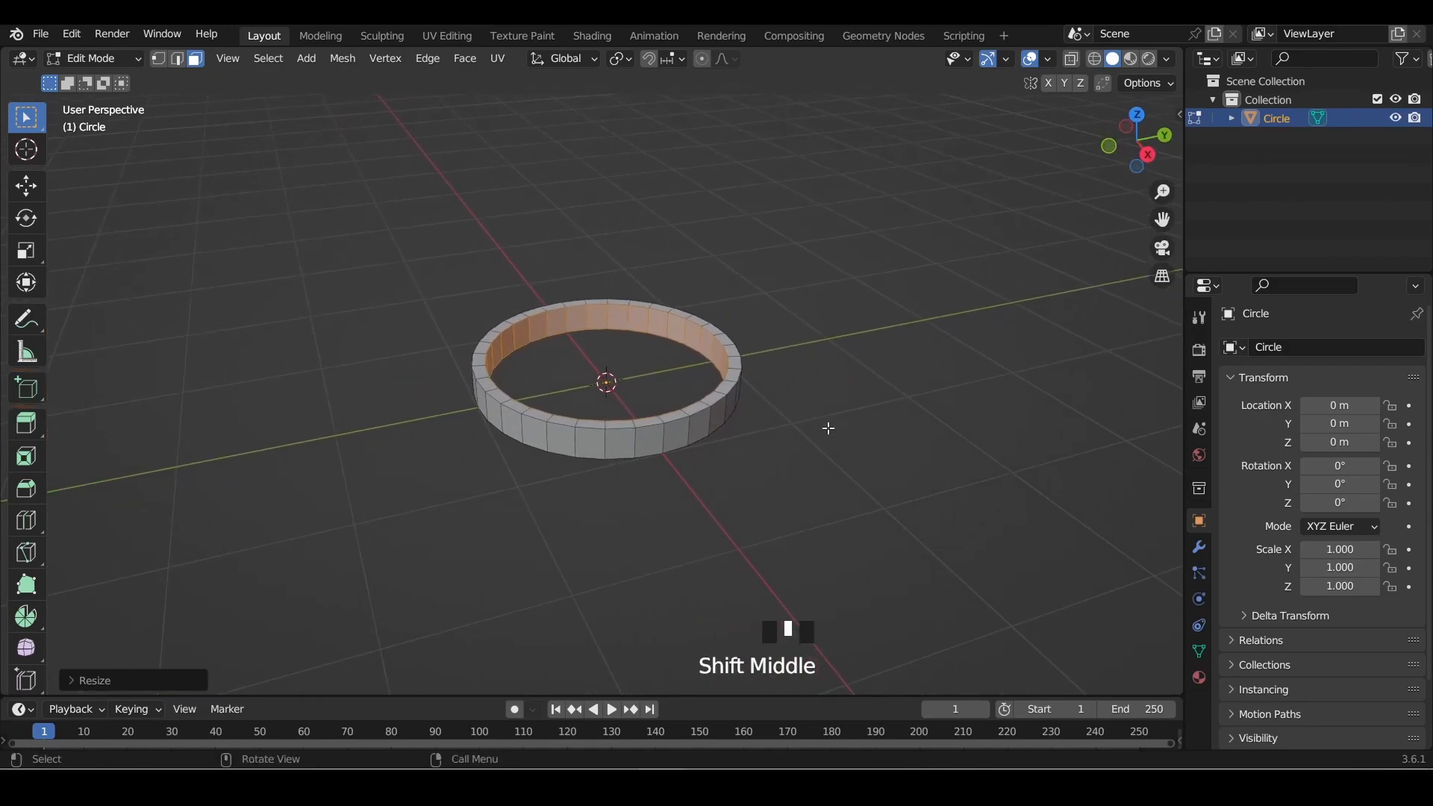
scroll(672, 287, "up", 2)
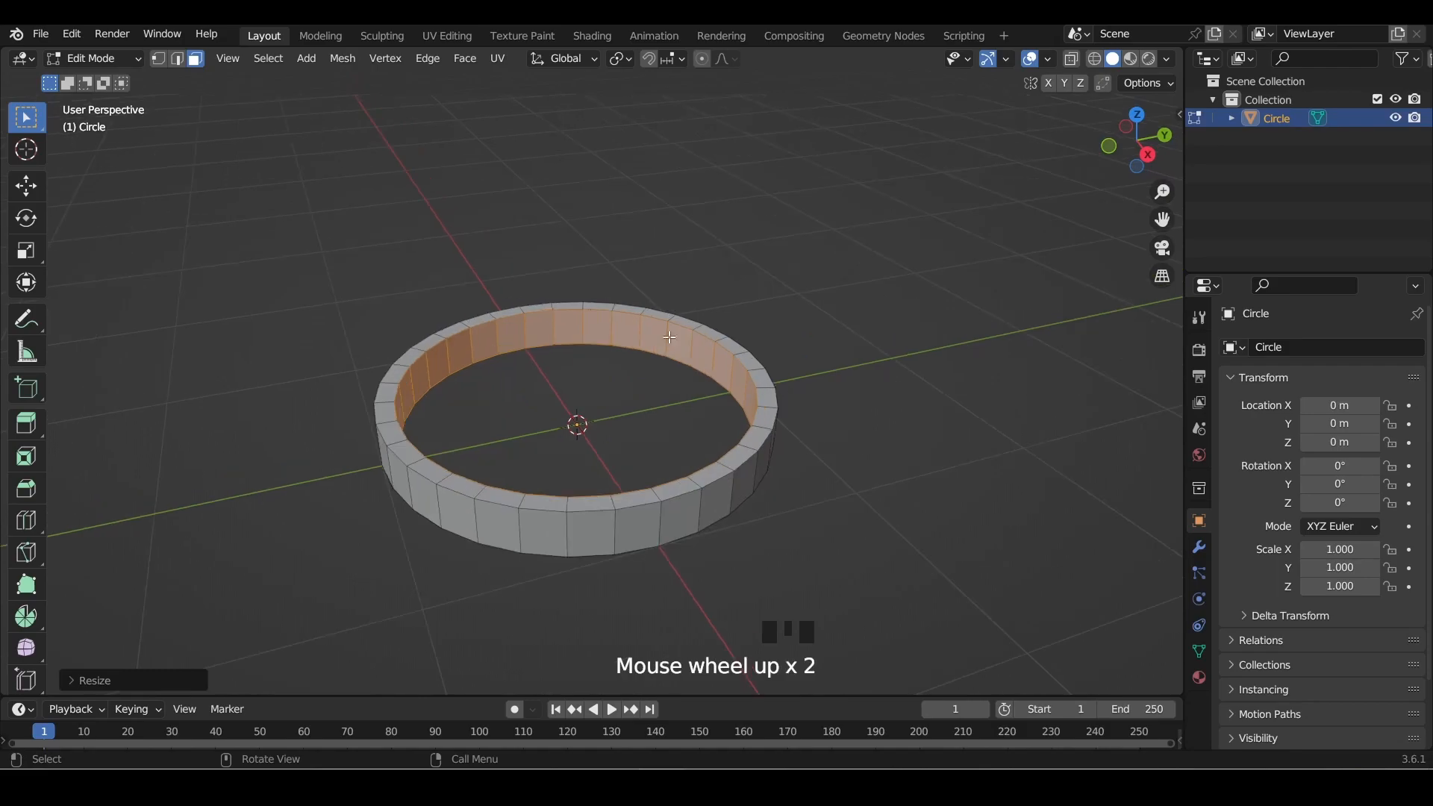
left_click(1198, 549)
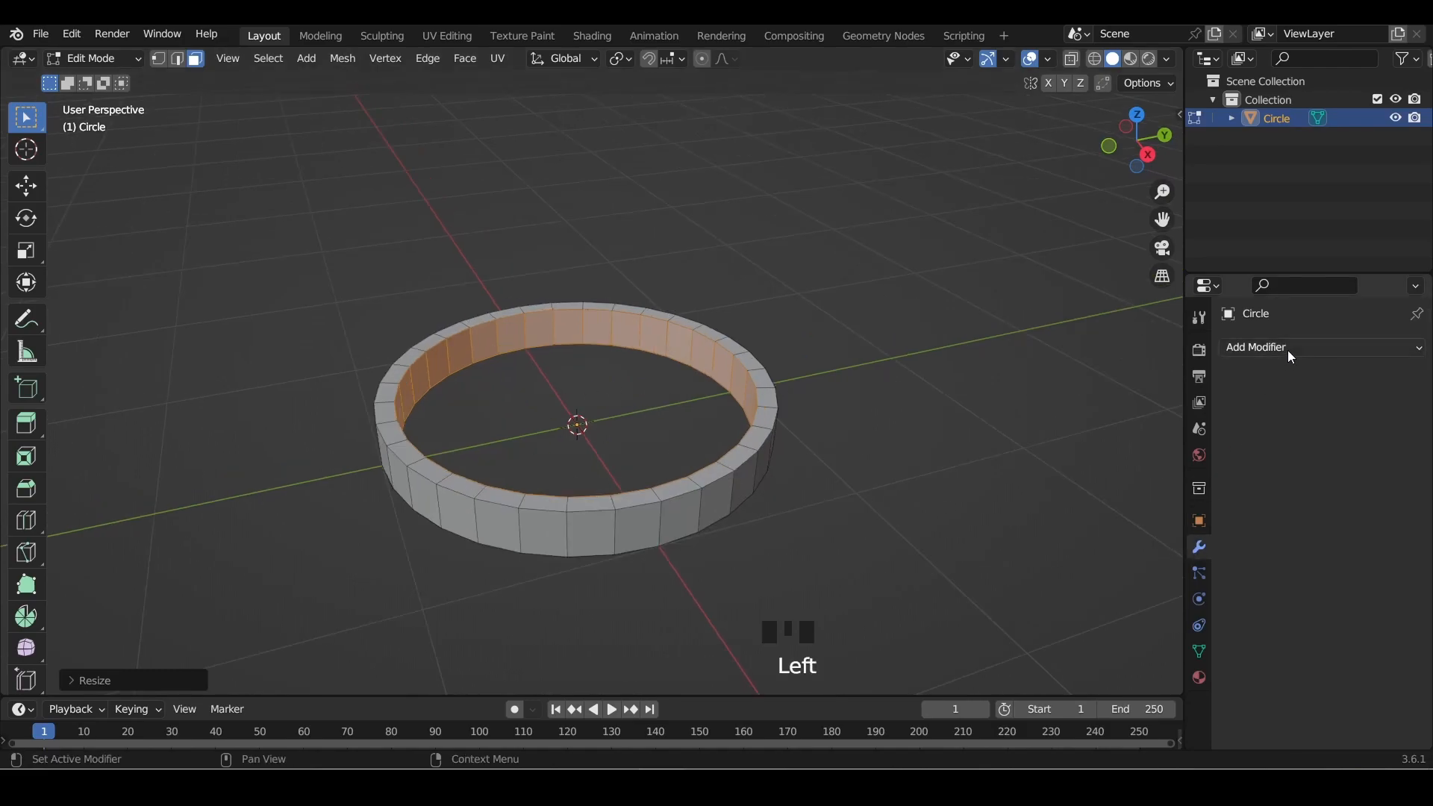
left_click(1287, 351)
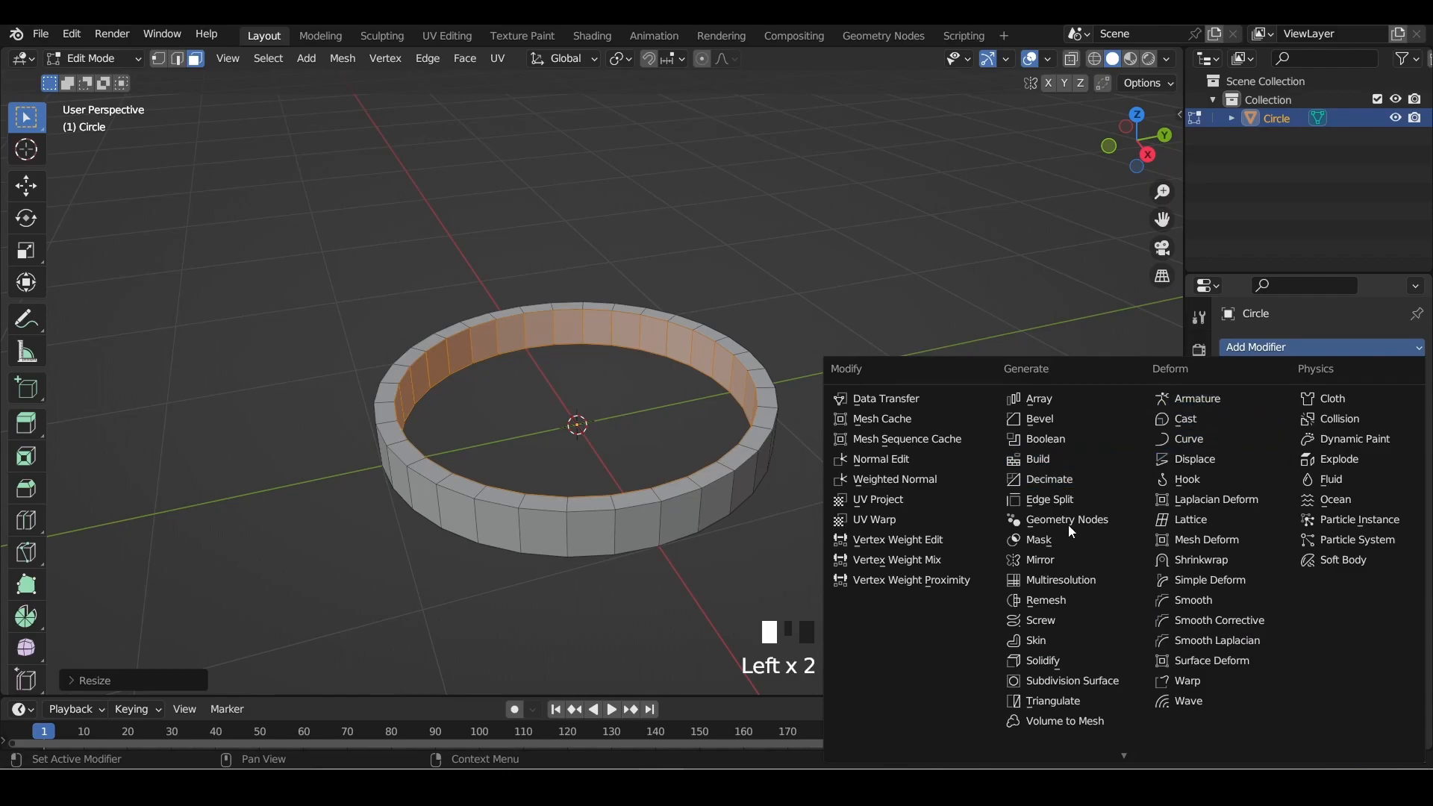
left_click(1093, 680)
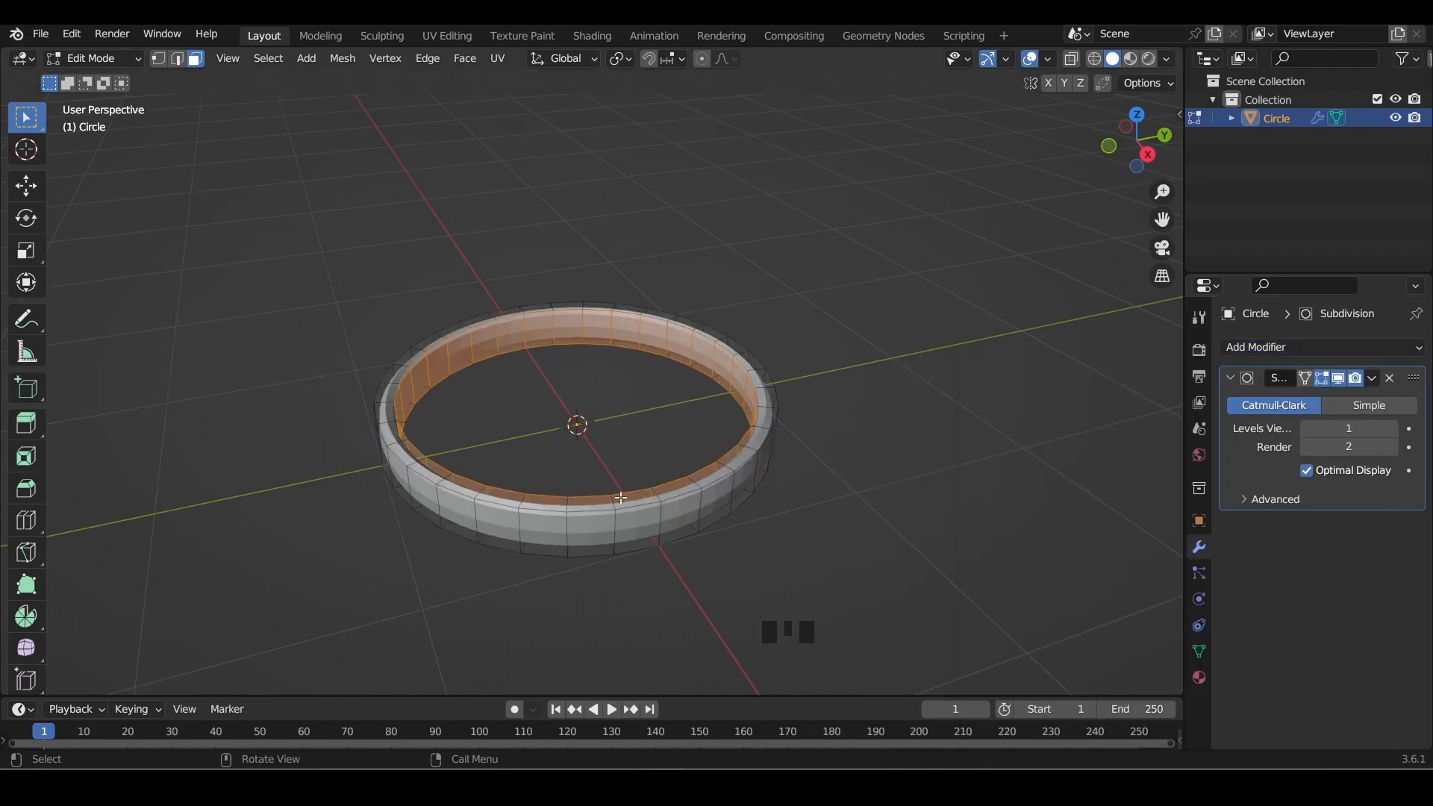
Set the Subdivision modifier's viewport levels to 2
scroll(630, 526, "up", 4)
middle_click_drag(701, 476, 790, 365)
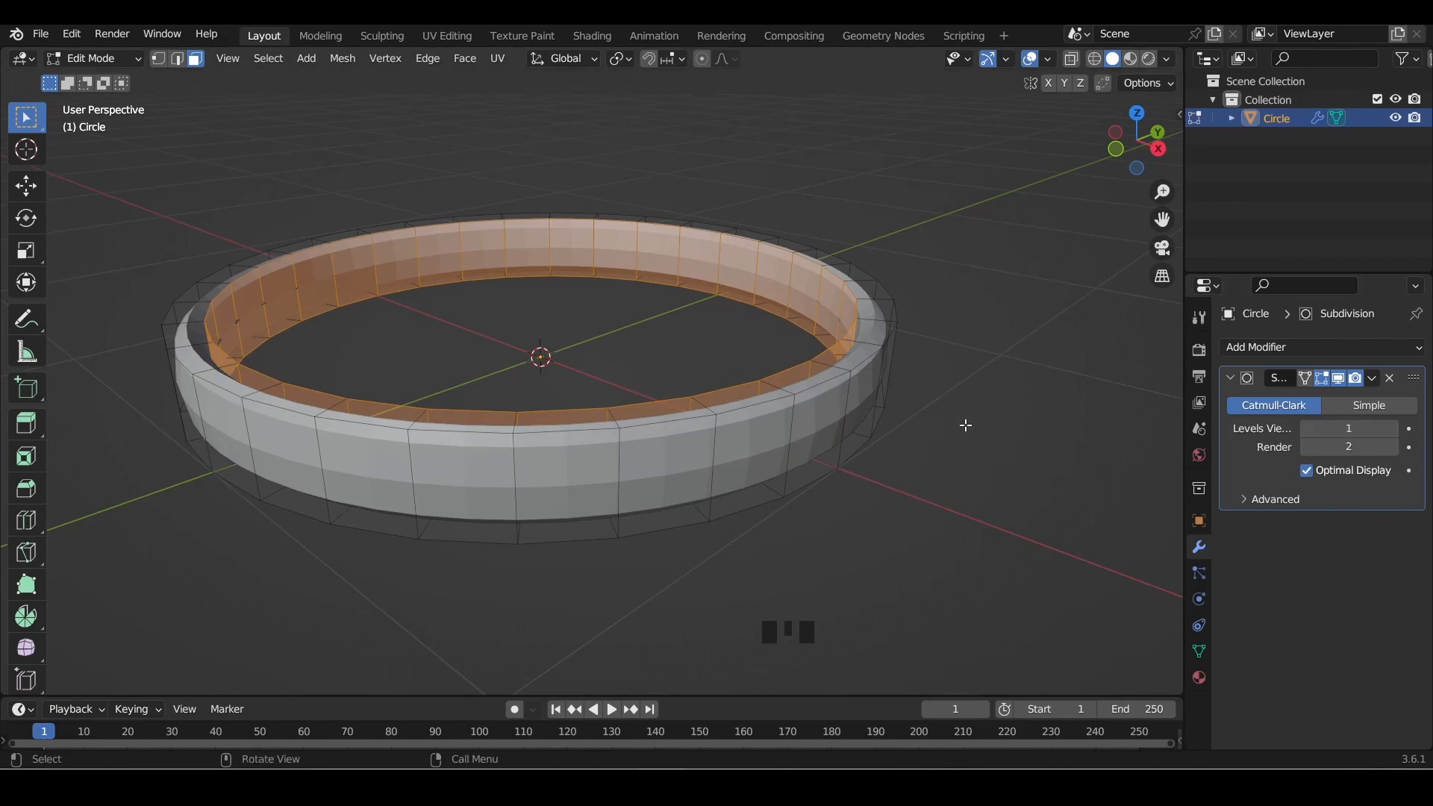
left_click(1395, 427)
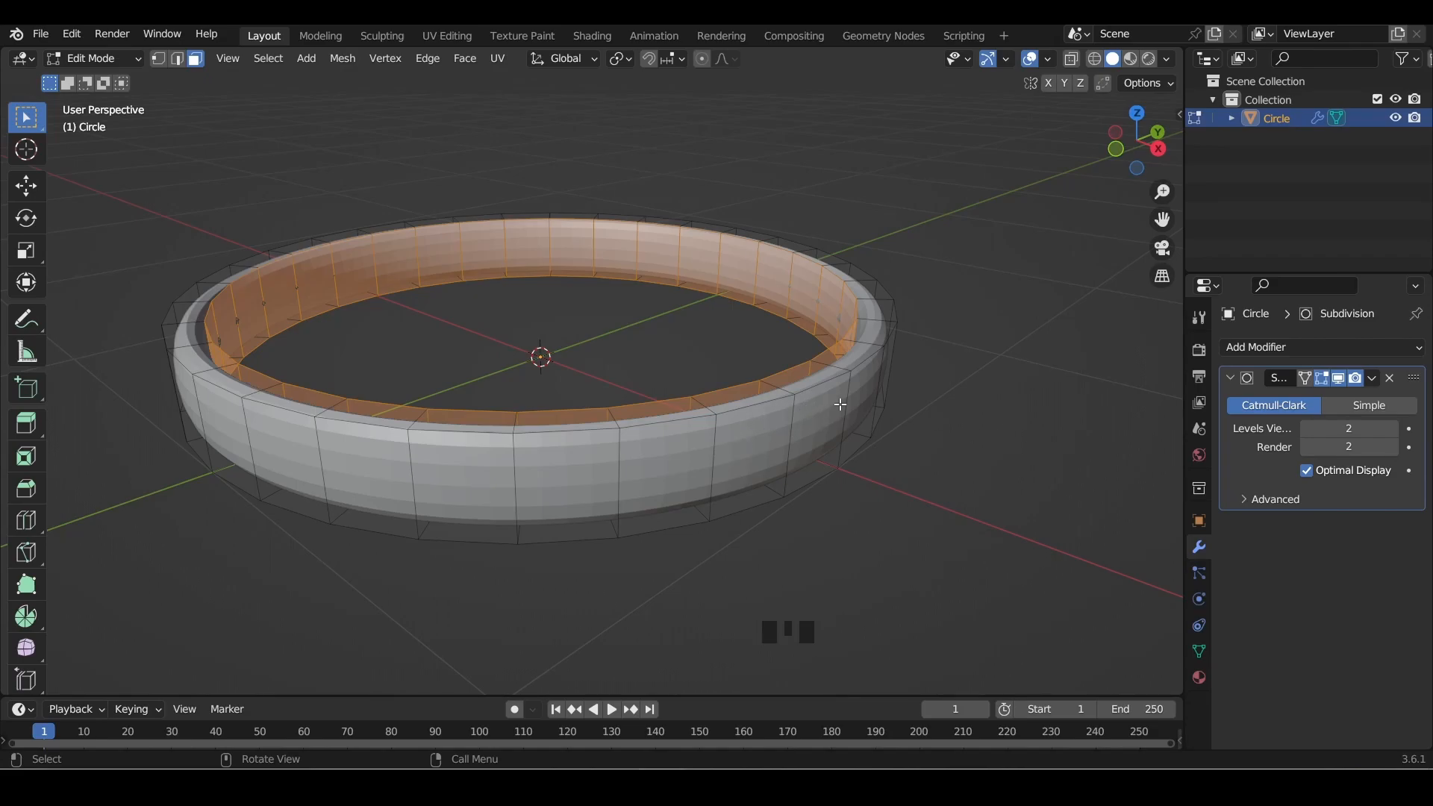
Return to Object Mode and apply smooth shading to the ring, trying both Shade Smooth and Shade Auto Smooth
key("Tab")
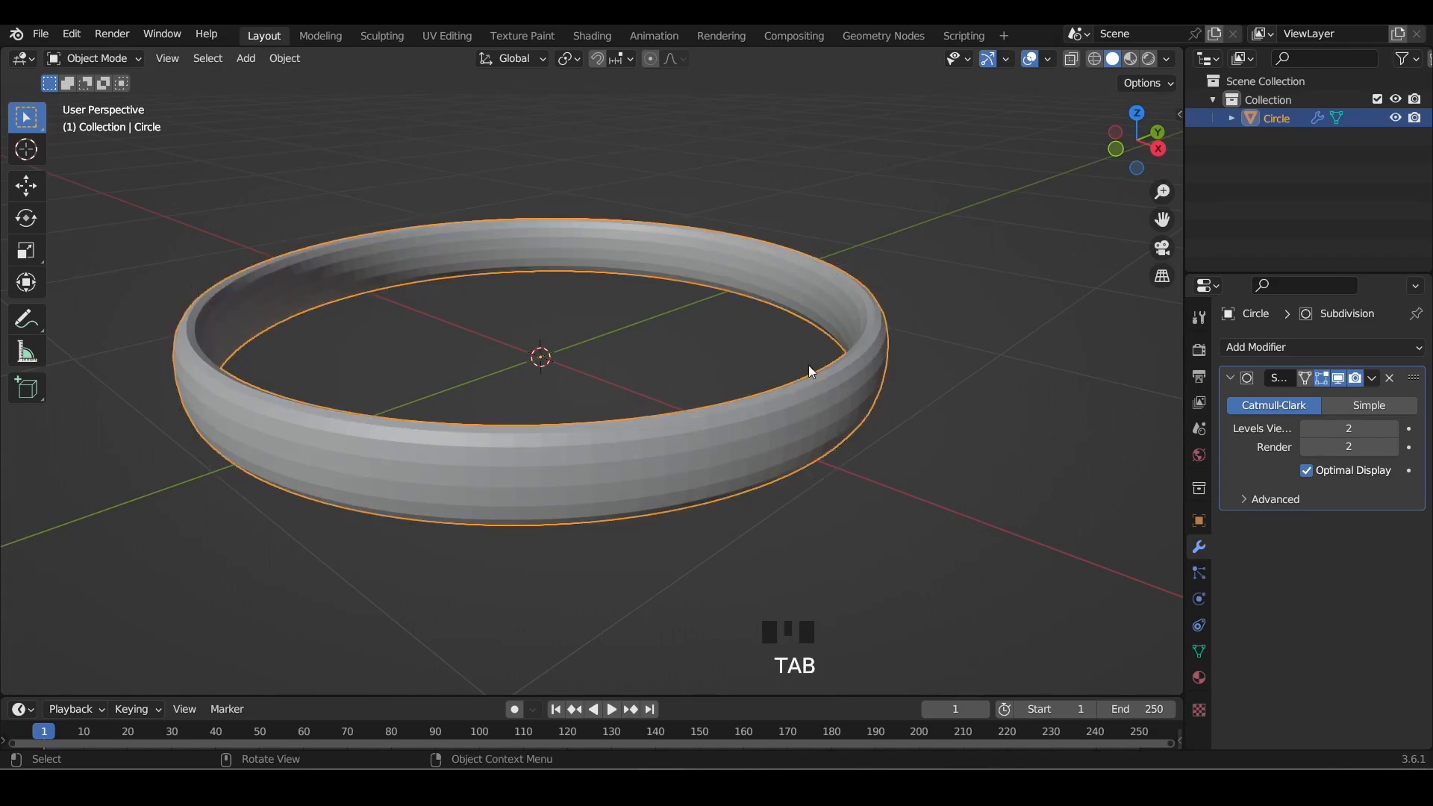
left_click(123, 61)
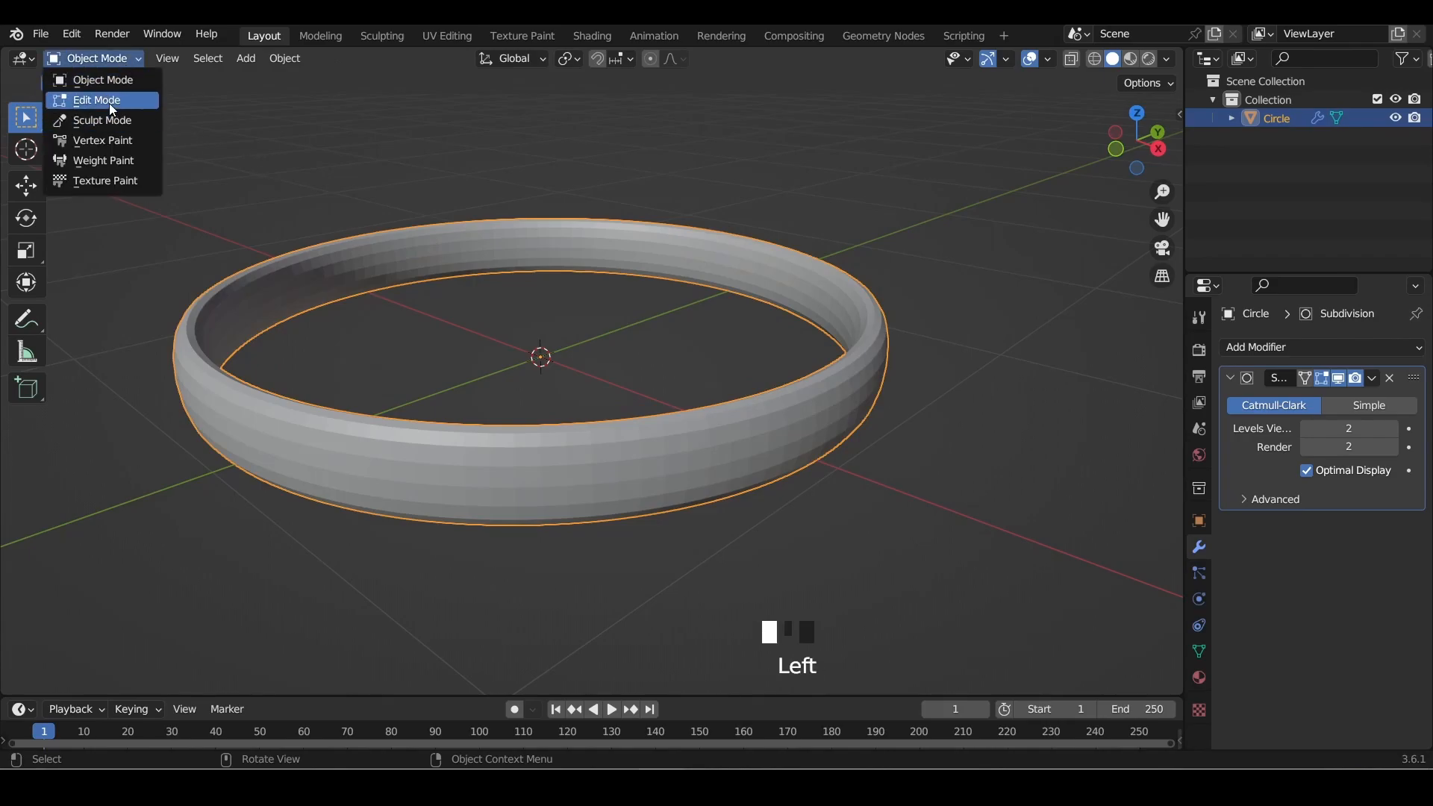
left_click(104, 80)
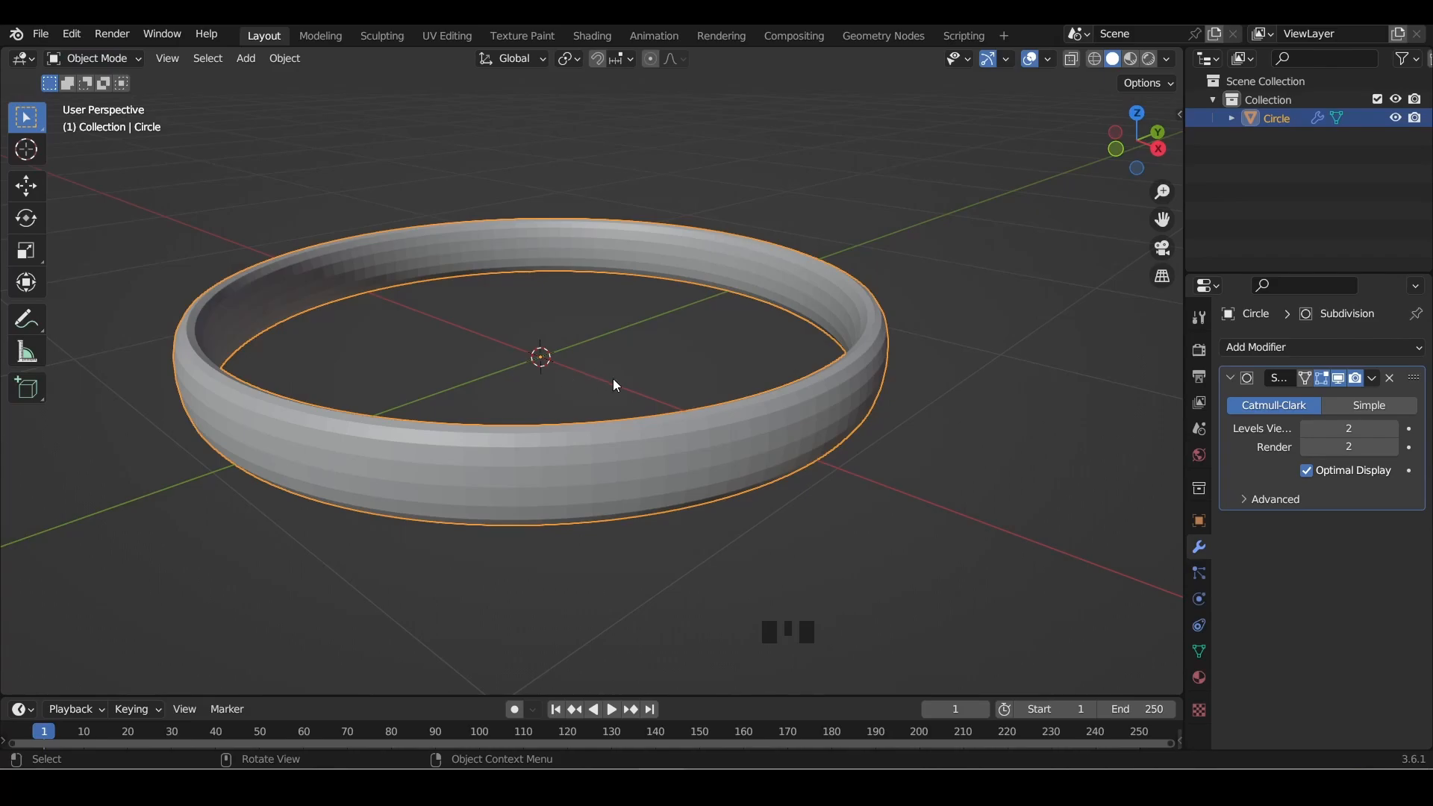
right_click(649, 445)
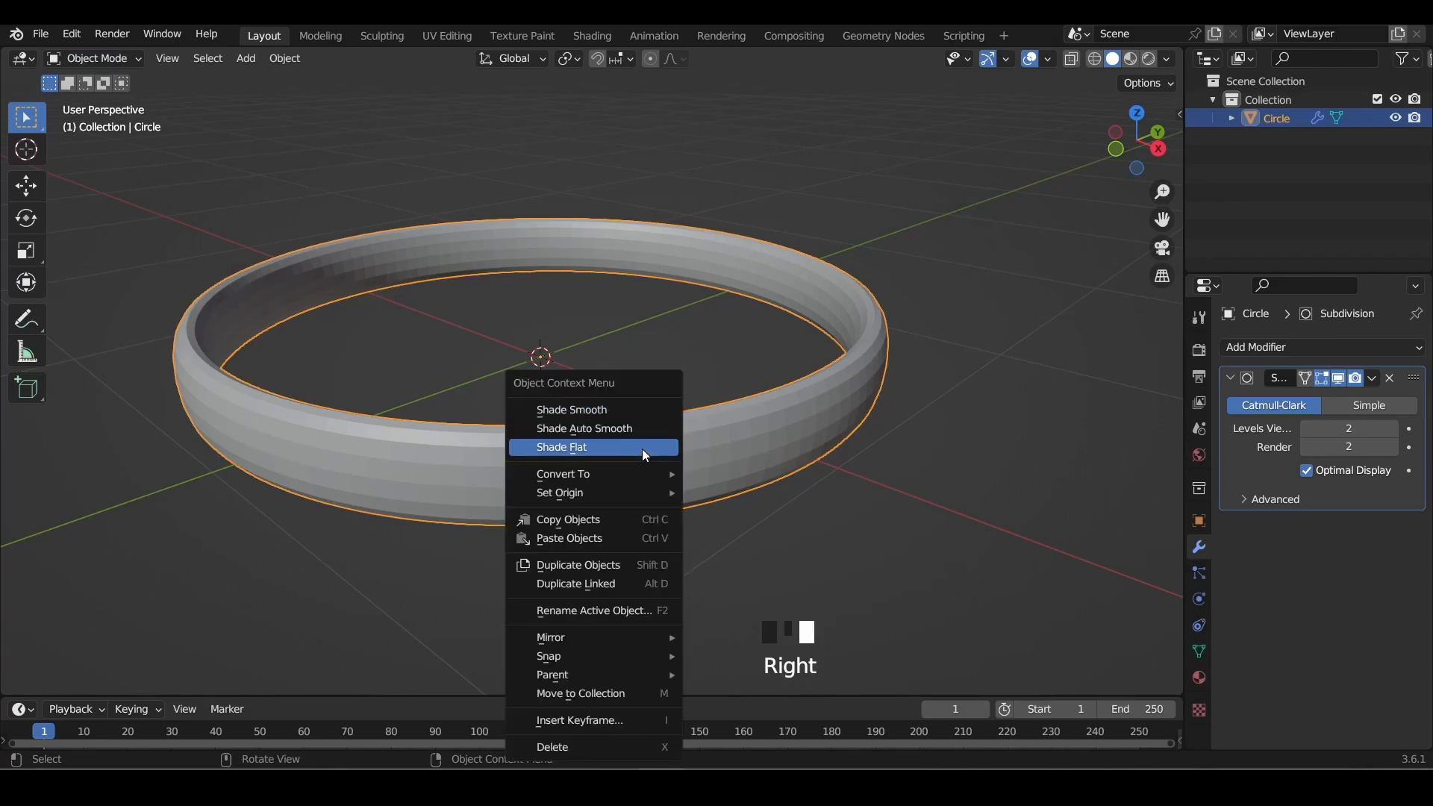
left_click(602, 428)
right_click(716, 430)
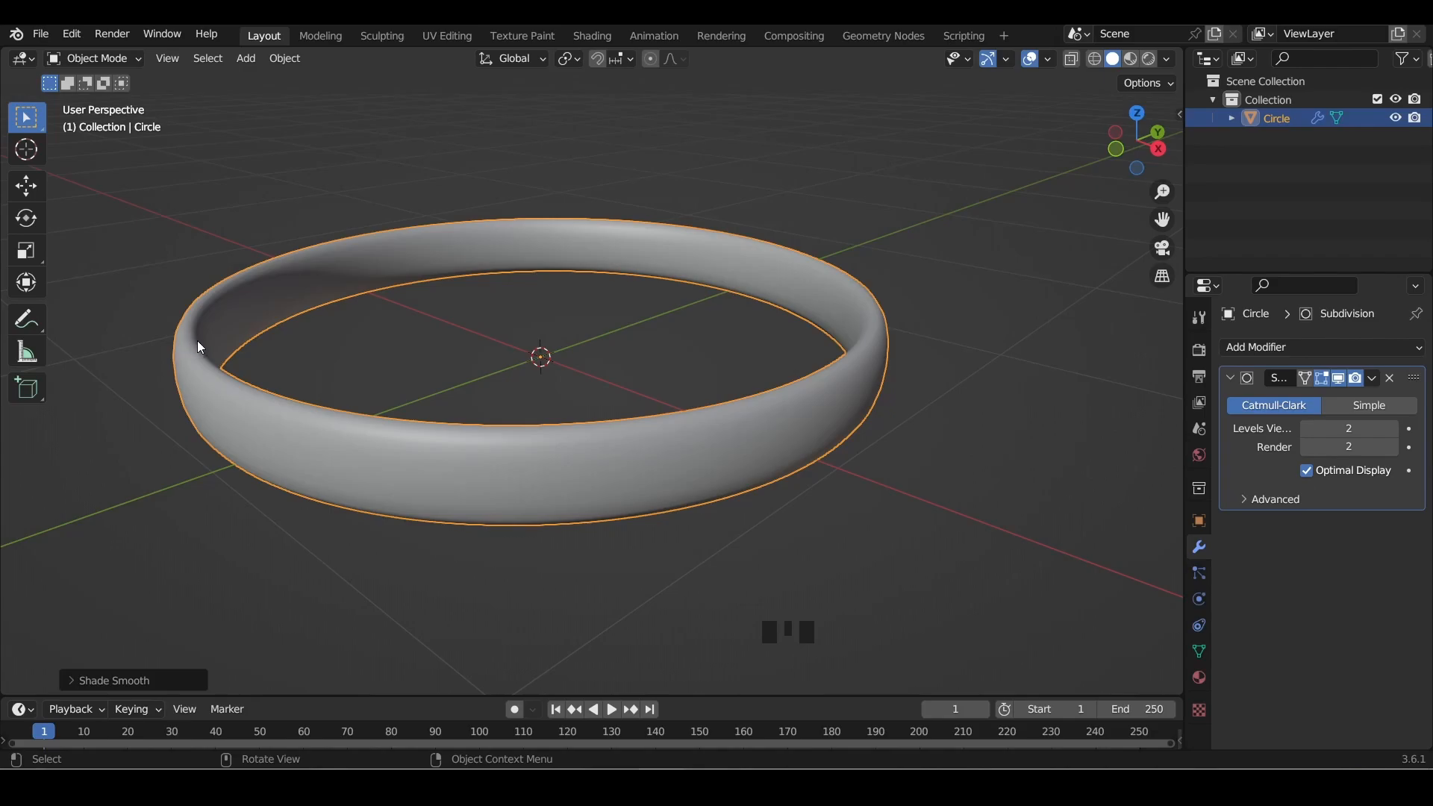
right_click(604, 458)
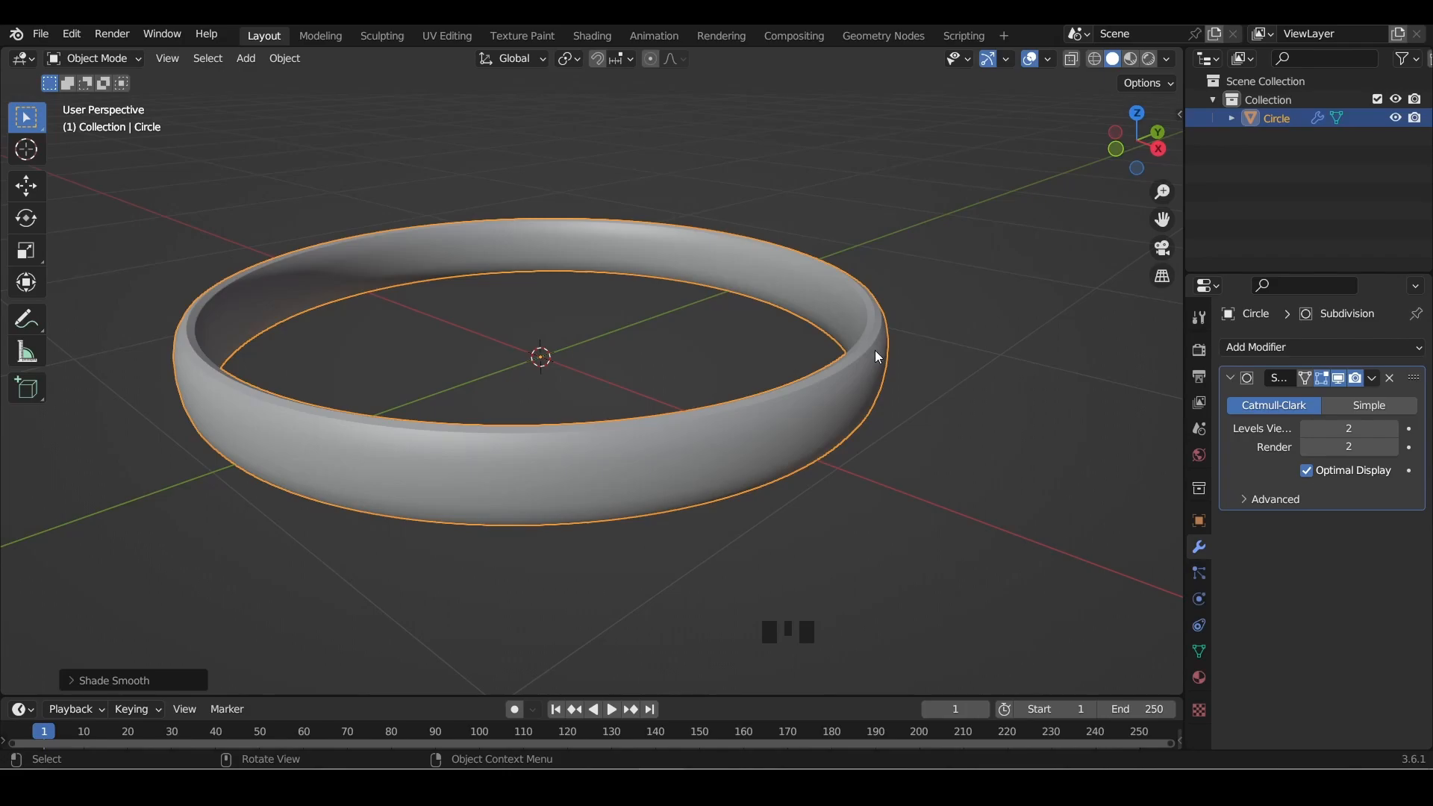
Try 3 viewport levels on the ring's Subdivision modifier and set them back to 2
left_click(1393, 430)
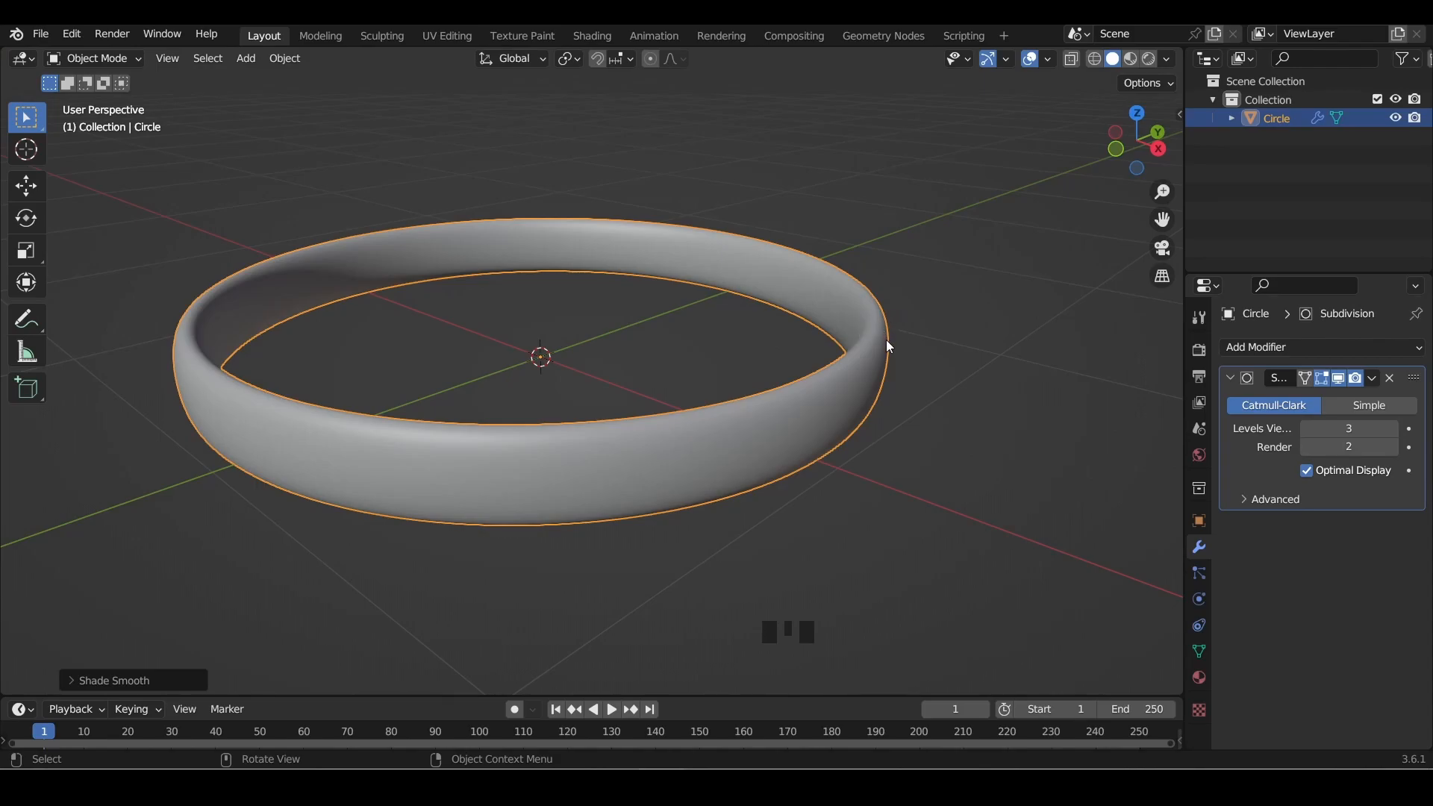
left_click(1305, 429)
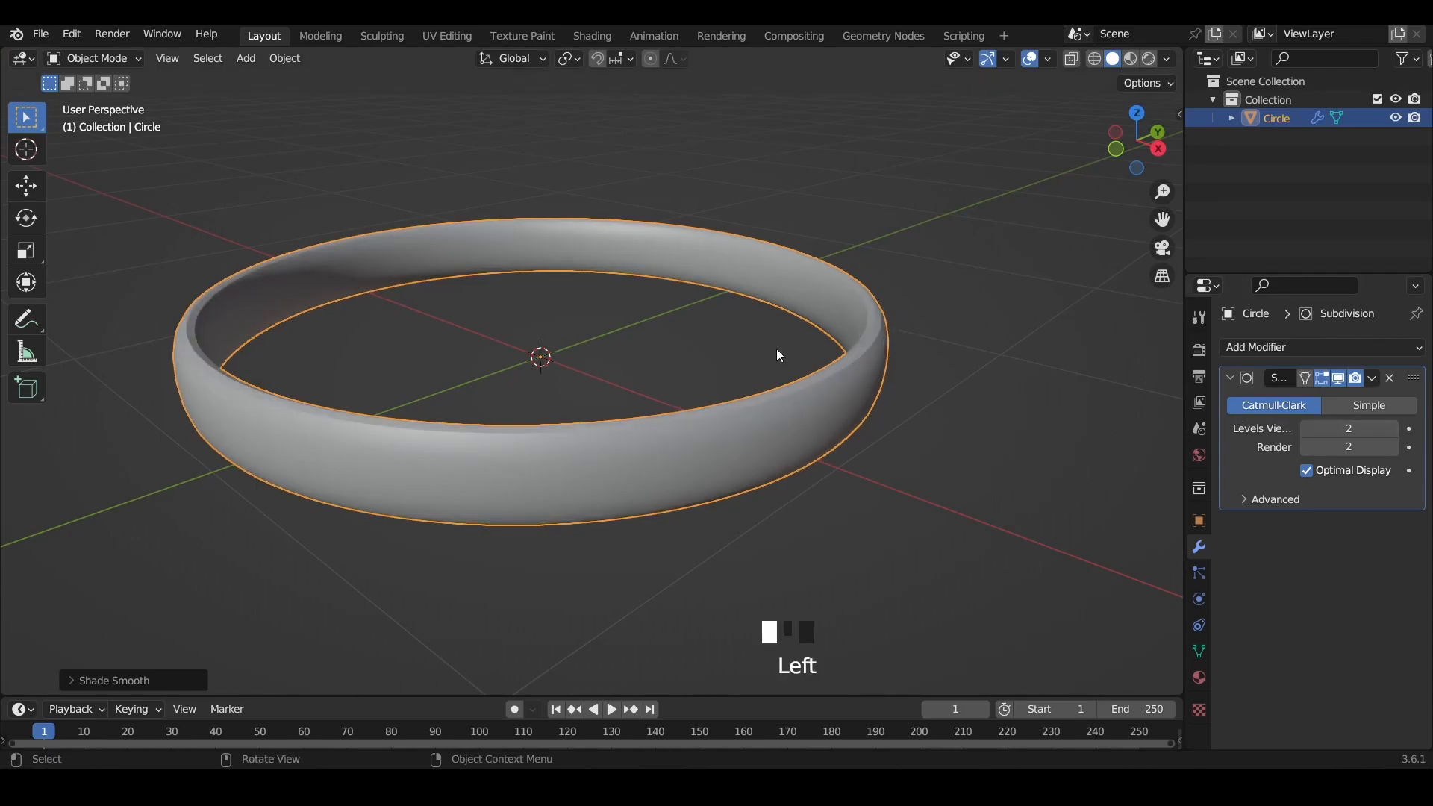
Enter Edit Mode on the ring, try 3 viewport levels on its Subdivision modifier and set them back to 2
left_click_drag(75, 58, 83, 96)
scroll(855, 431, "up", 4)
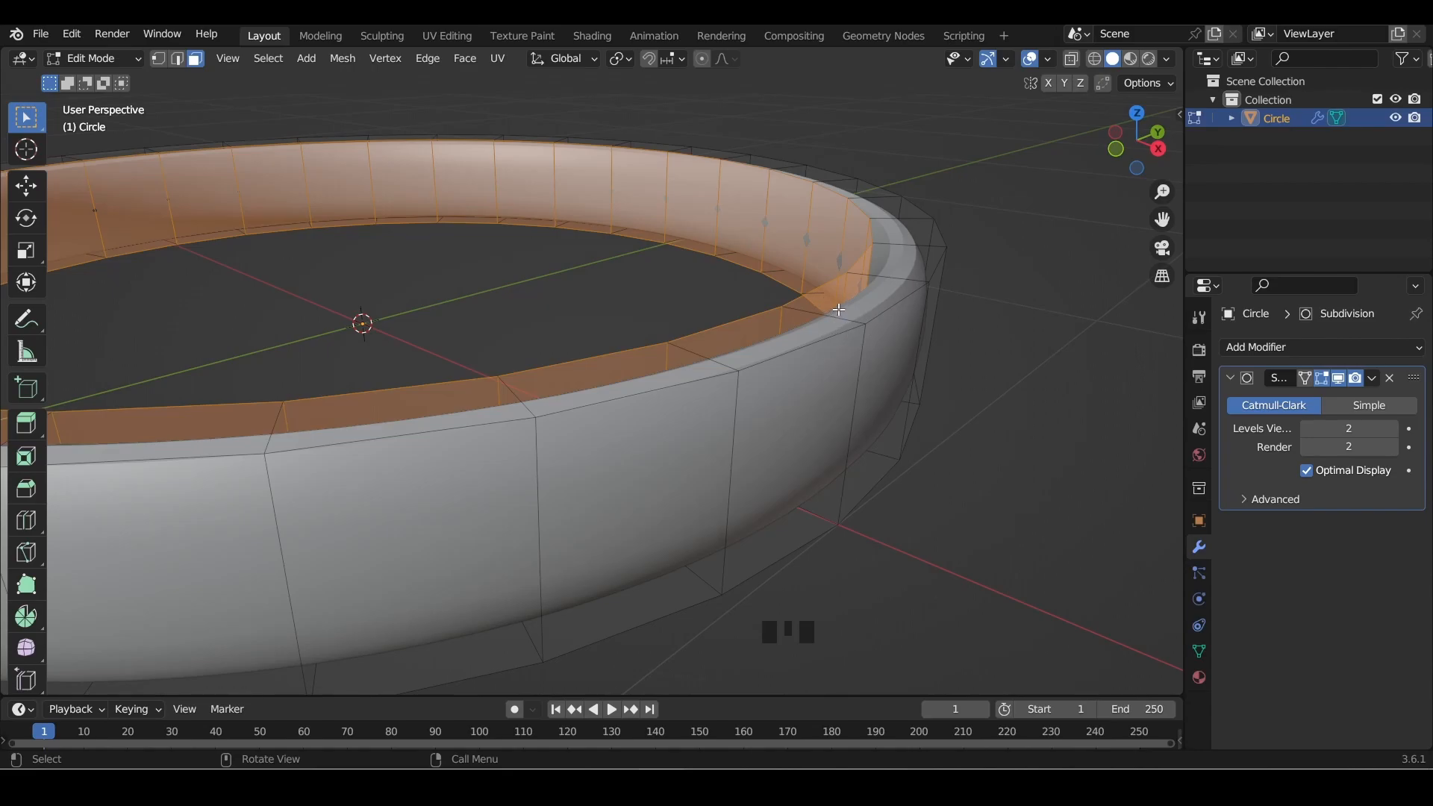
left_click(1392, 429)
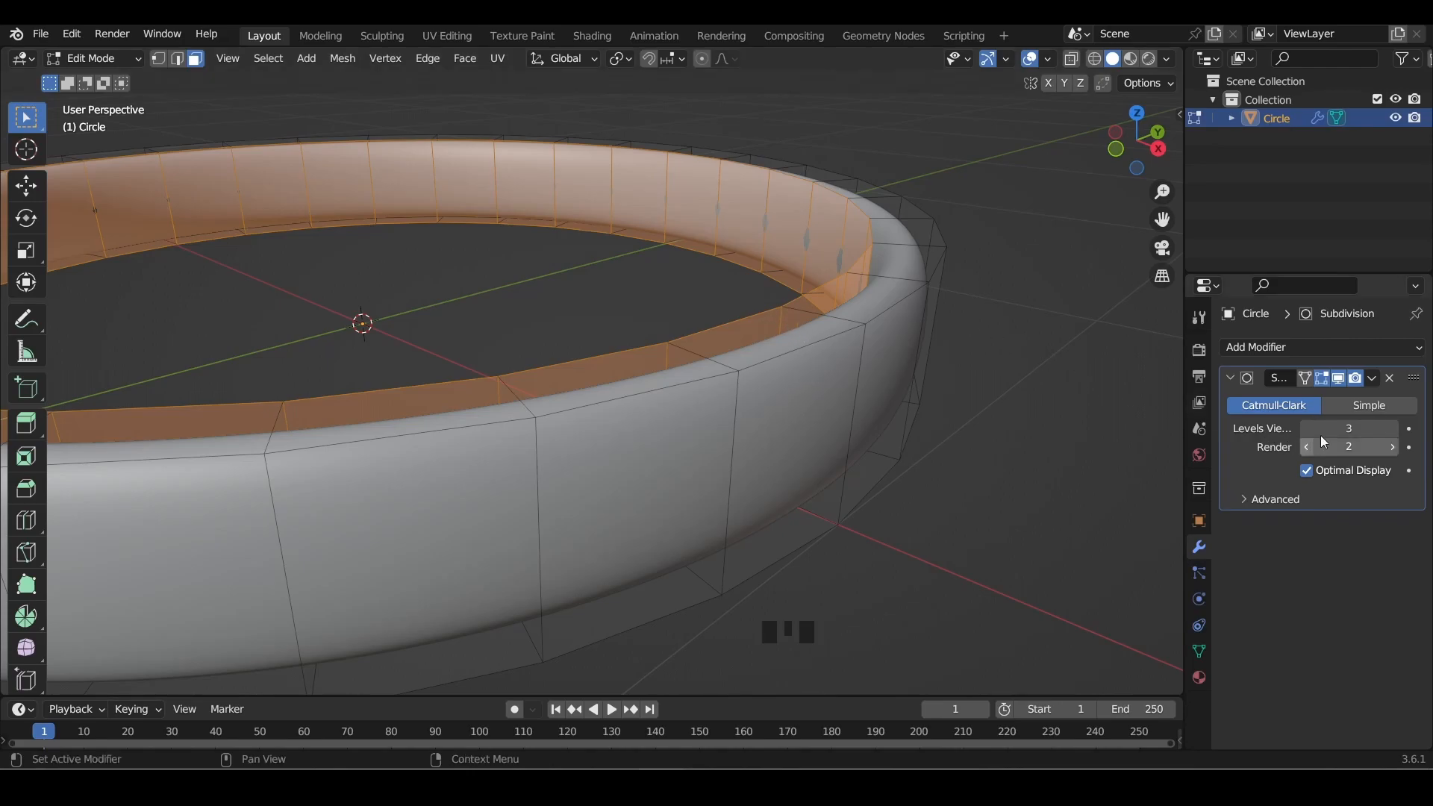
scroll(762, 374, "down", 3)
scroll(761, 374, "up", 1)
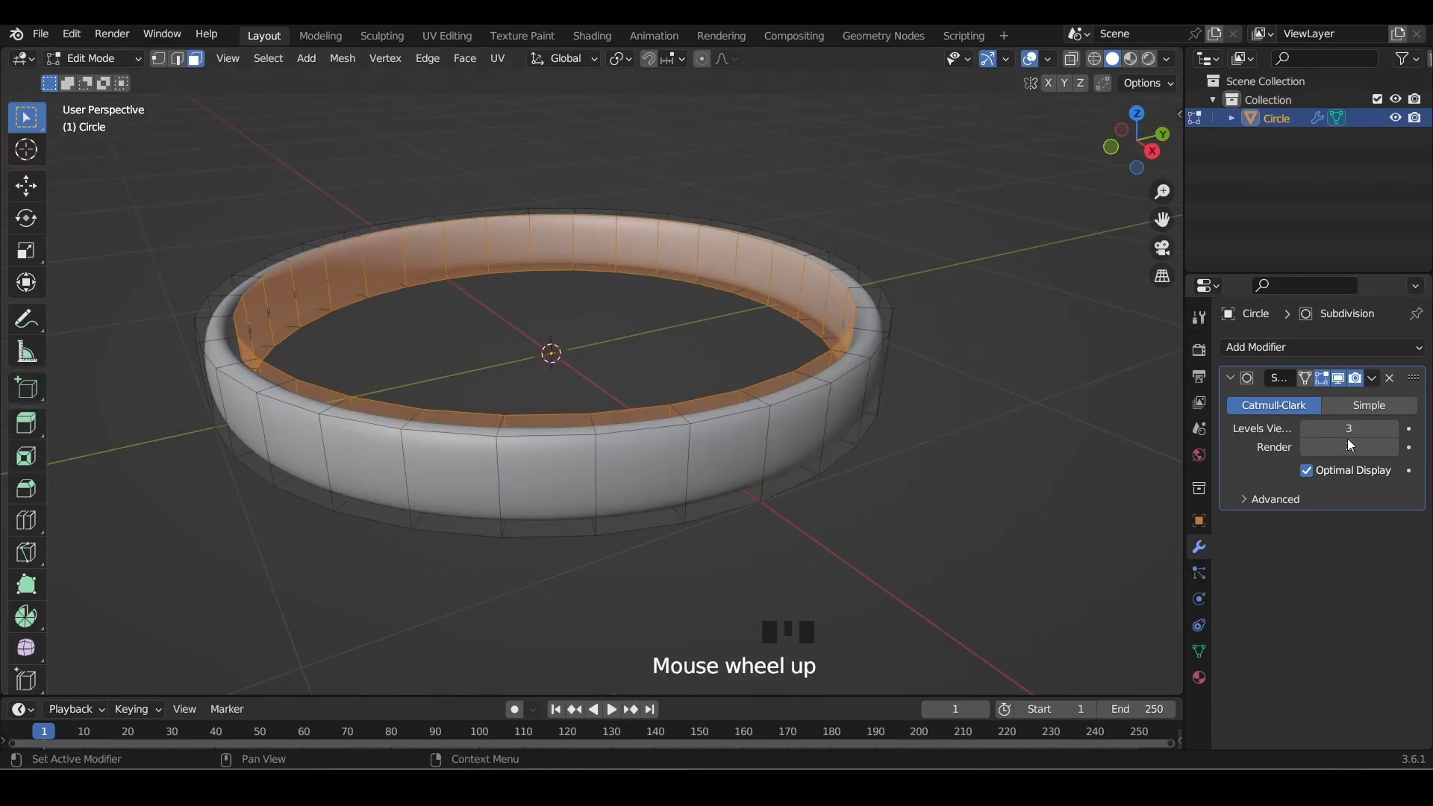
left_click(1304, 429)
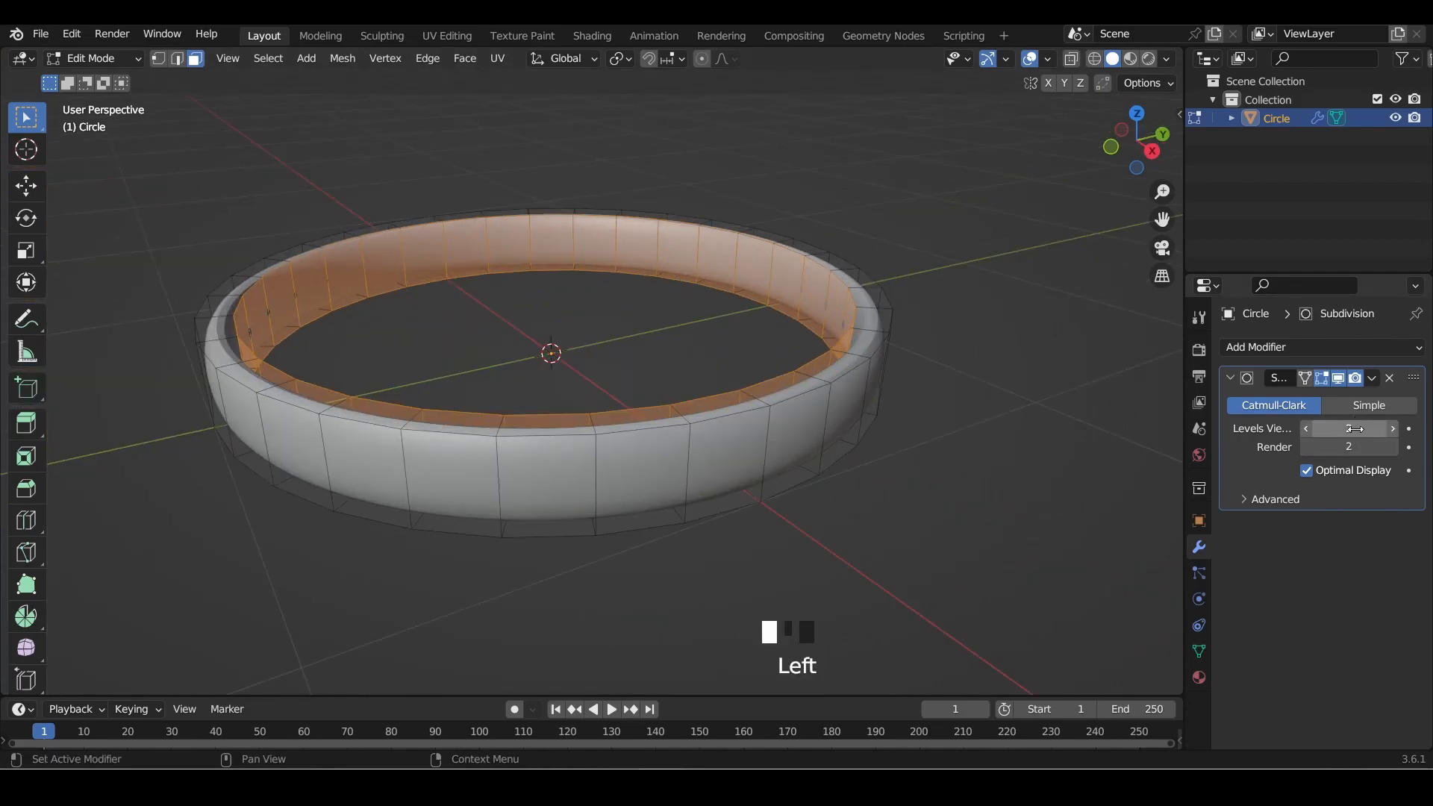
Set the Subdivision modifier's render levels to 3
left_click(1393, 447)
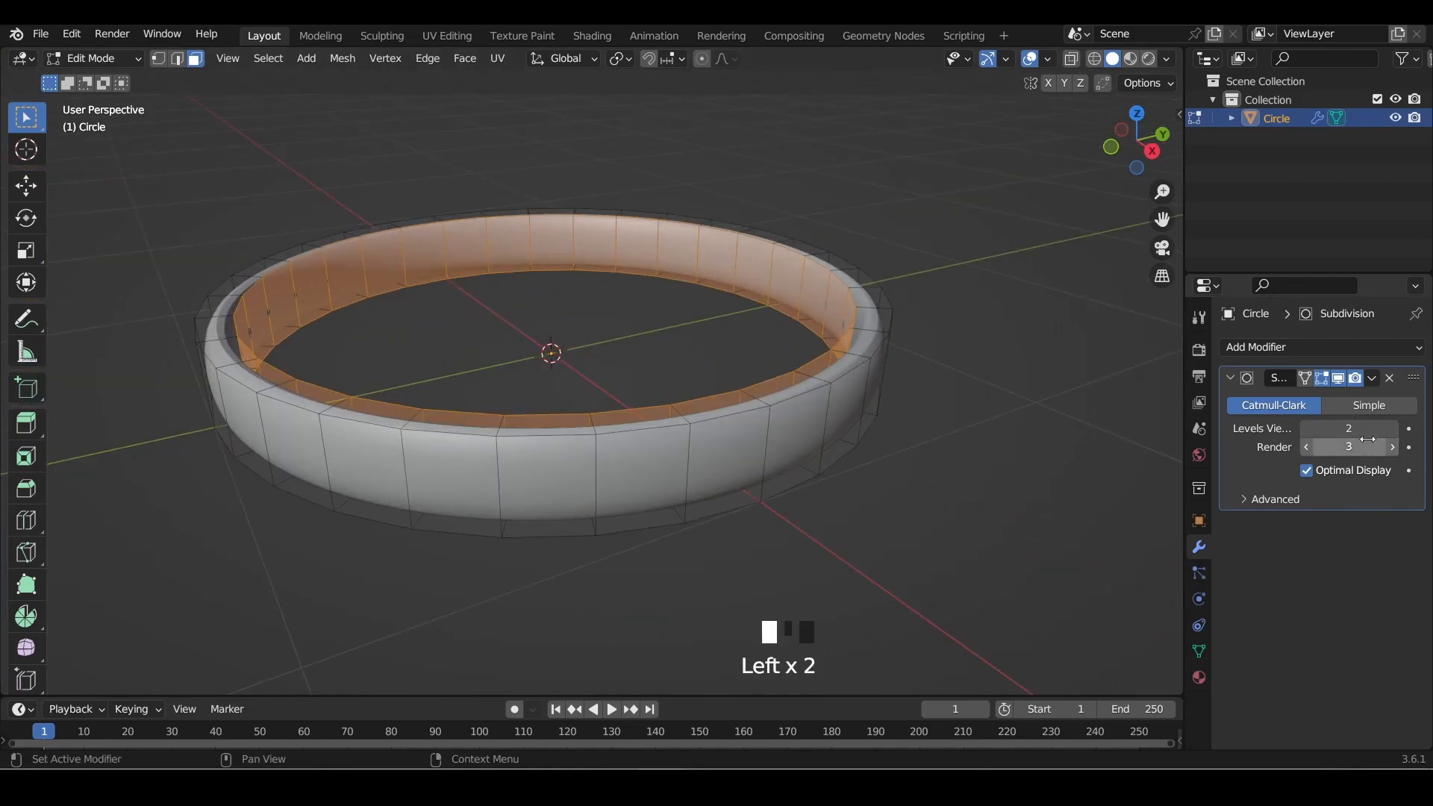
left_click(1303, 447)
left_click(1393, 447)
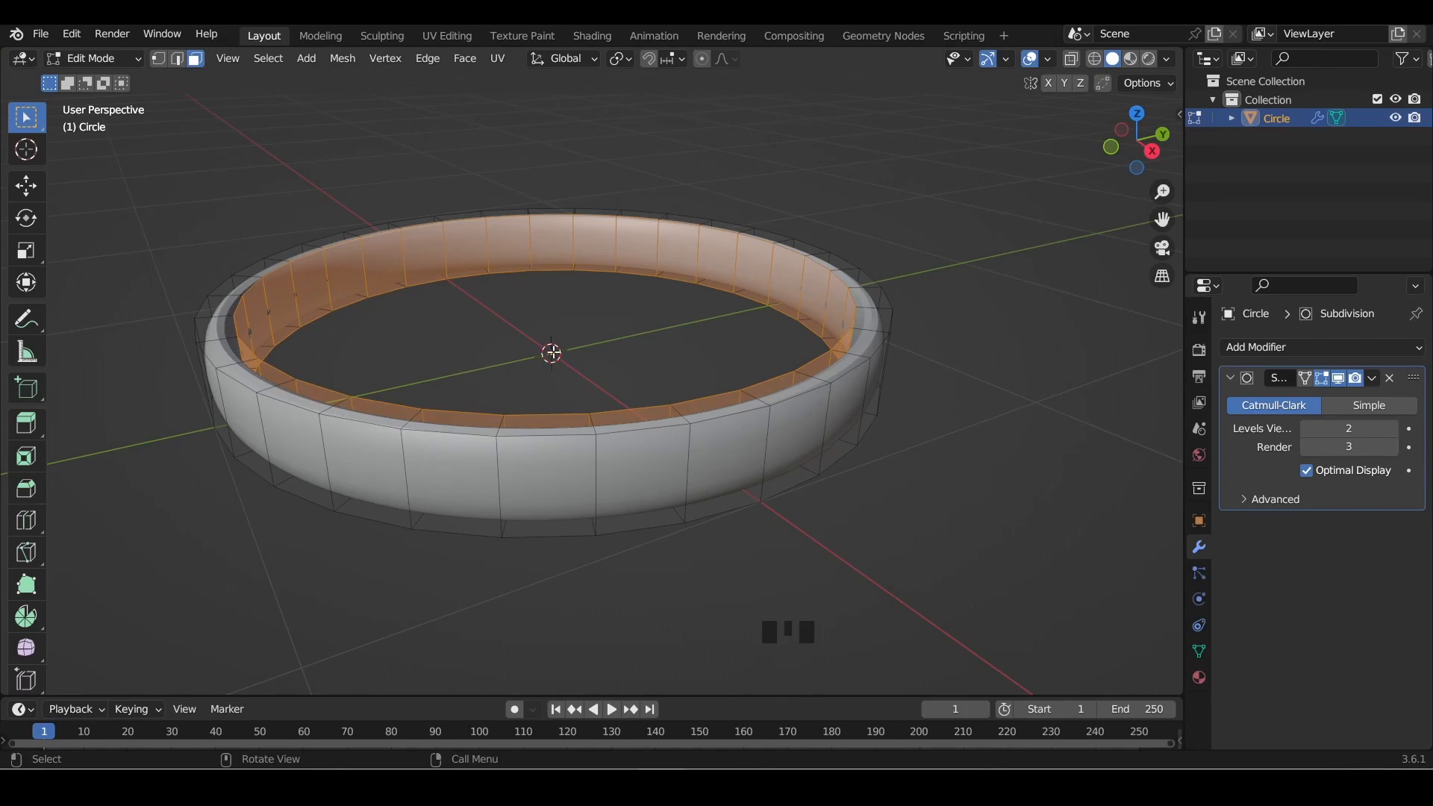
Create a new material for the ring
left_click(1200, 679)
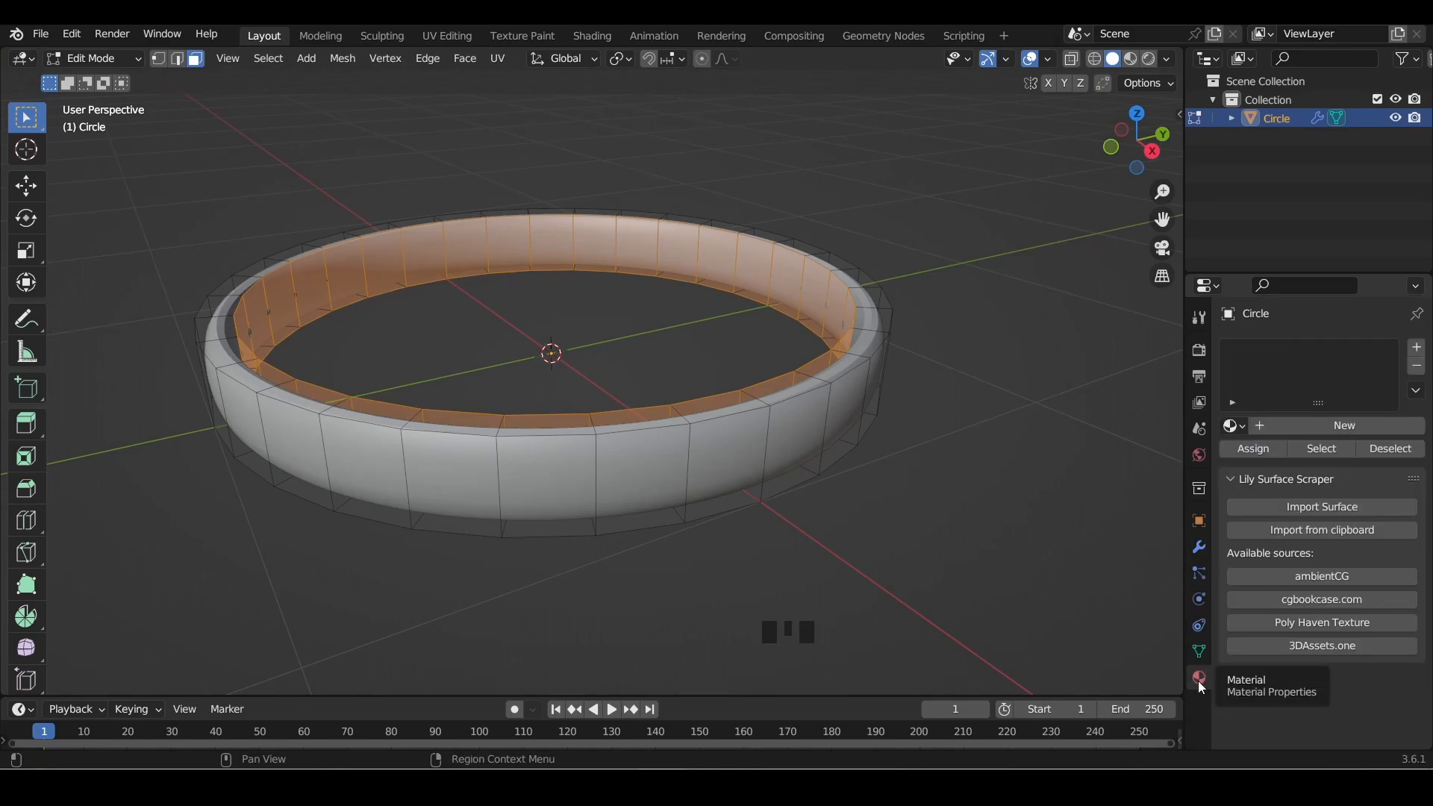
left_click(1232, 481)
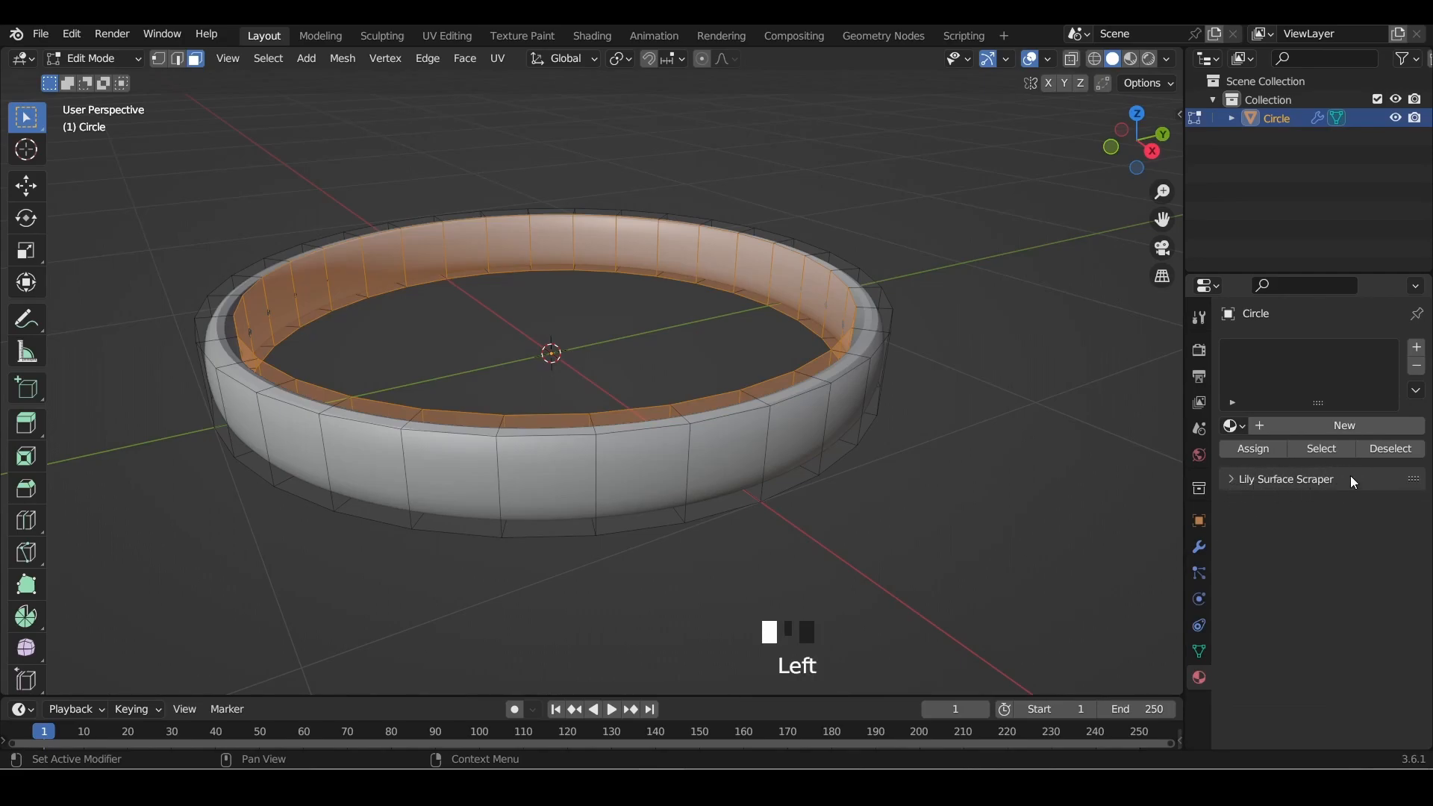
left_click(1278, 429)
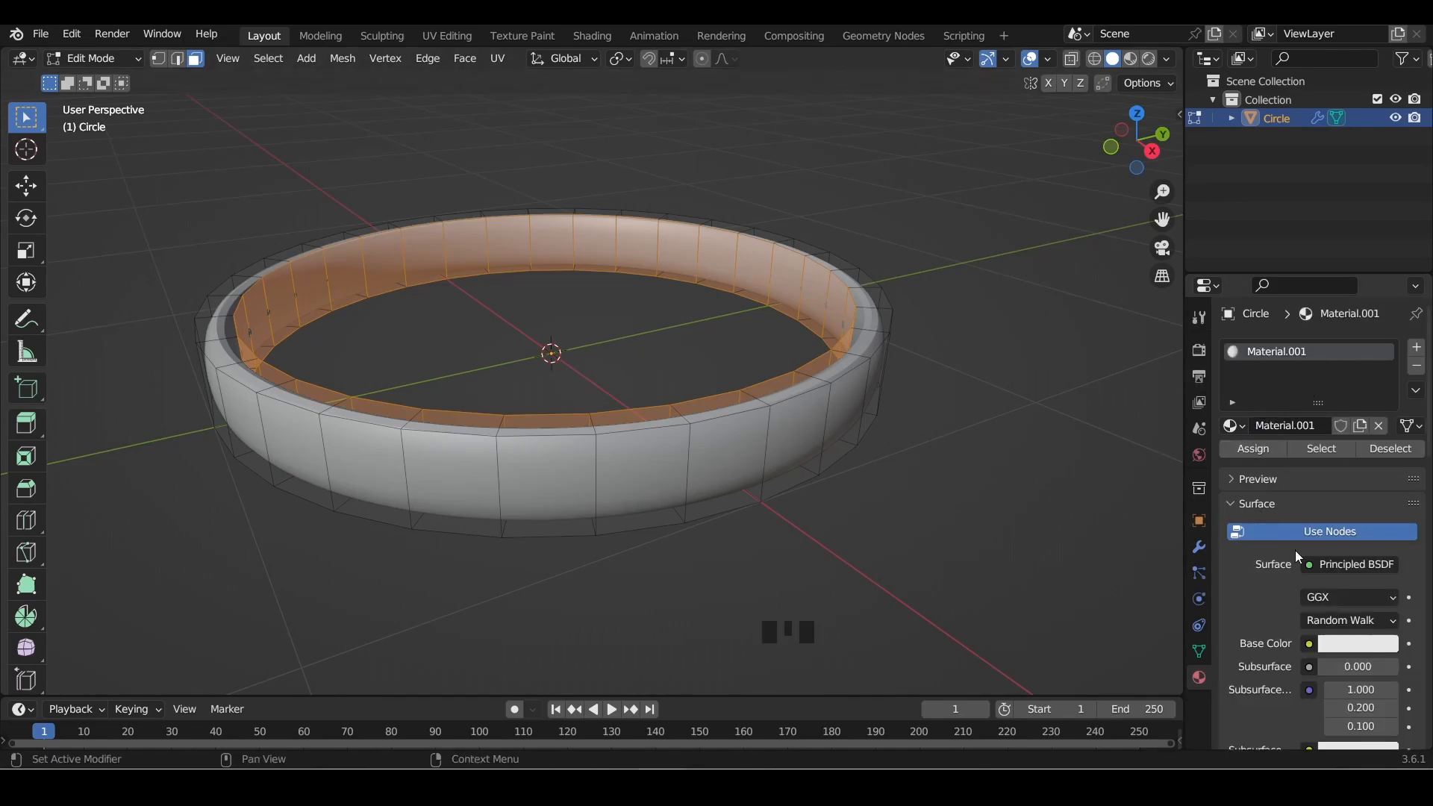
Set the ring material's base color to a light golden yellow
scroll(1262, 543, "down", 3)
scroll(1293, 552, "up", 1)
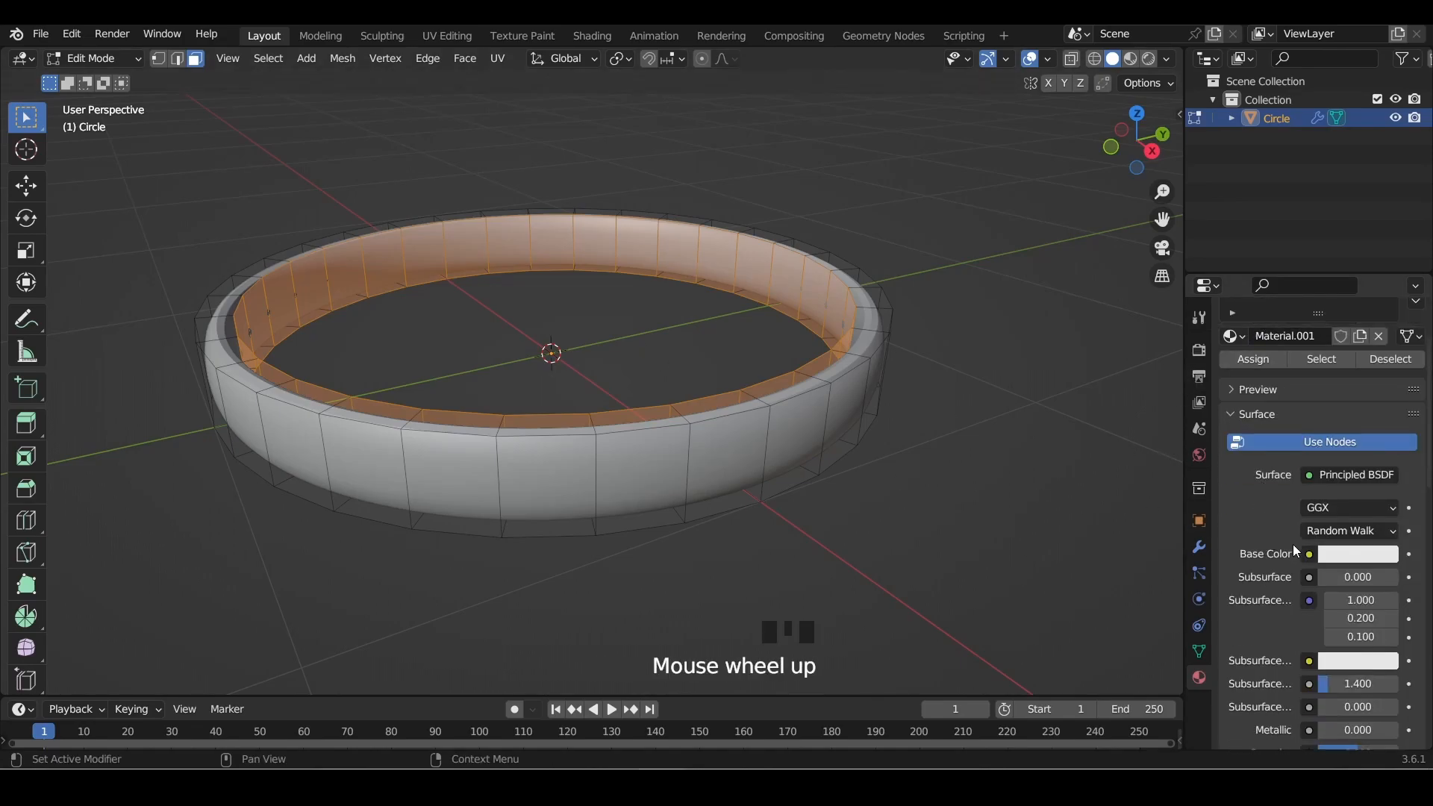
left_click(1369, 553)
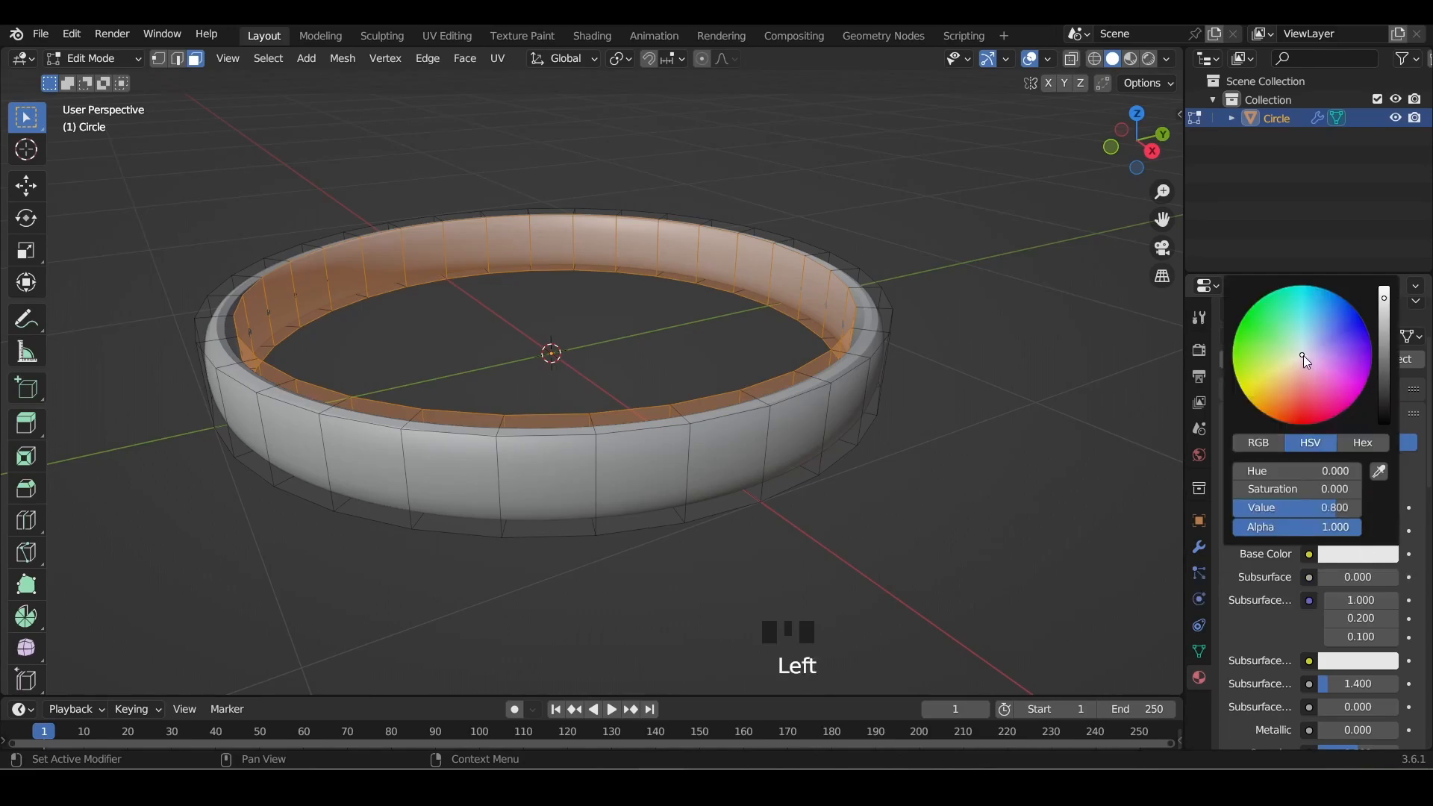
left_click_drag(1304, 358, 1279, 379)
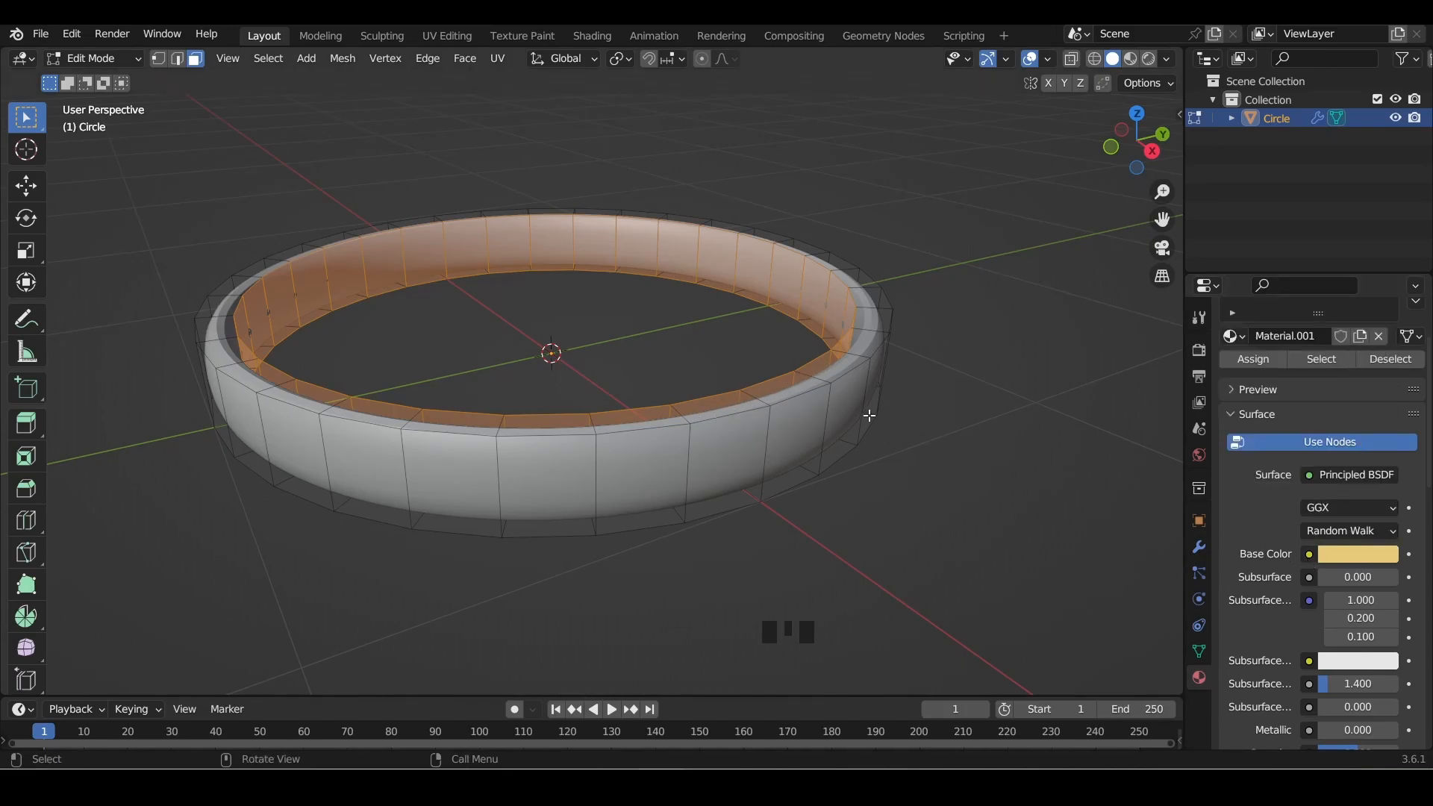
Return to Object Mode and display the ring in Material Preview, followed by Rendered viewport shading
left_click(91, 59)
left_click(93, 77)
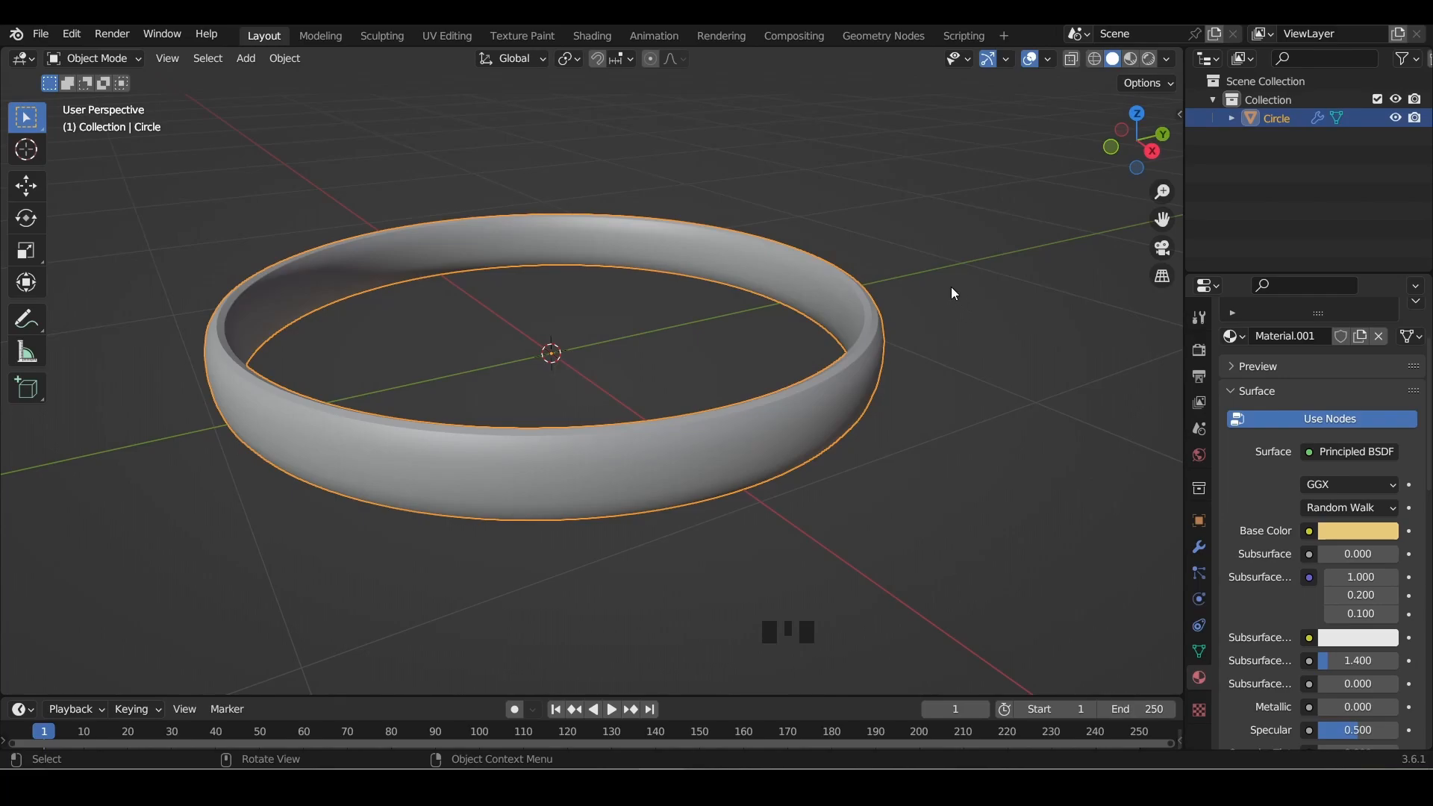
left_click(1130, 59)
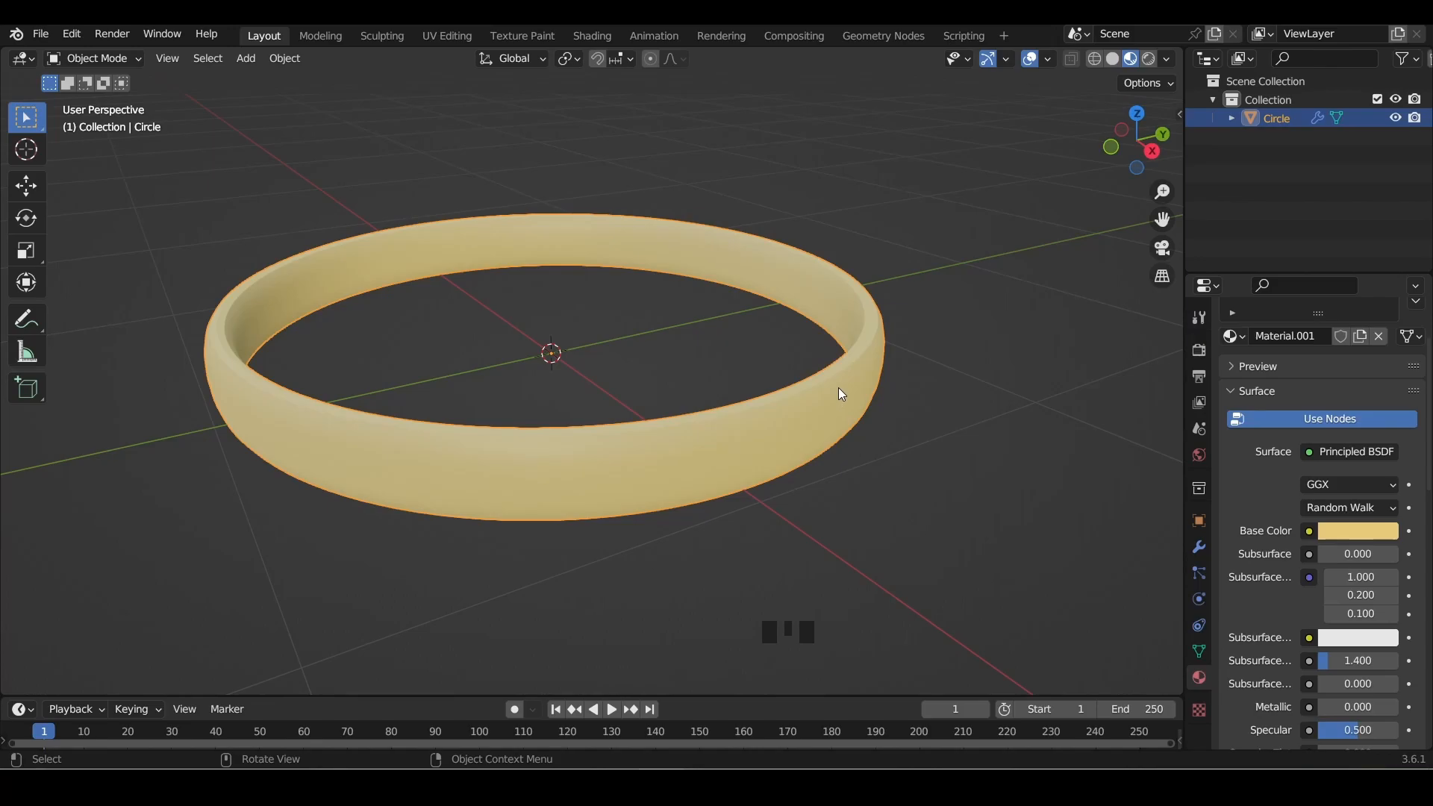
left_click(1148, 60)
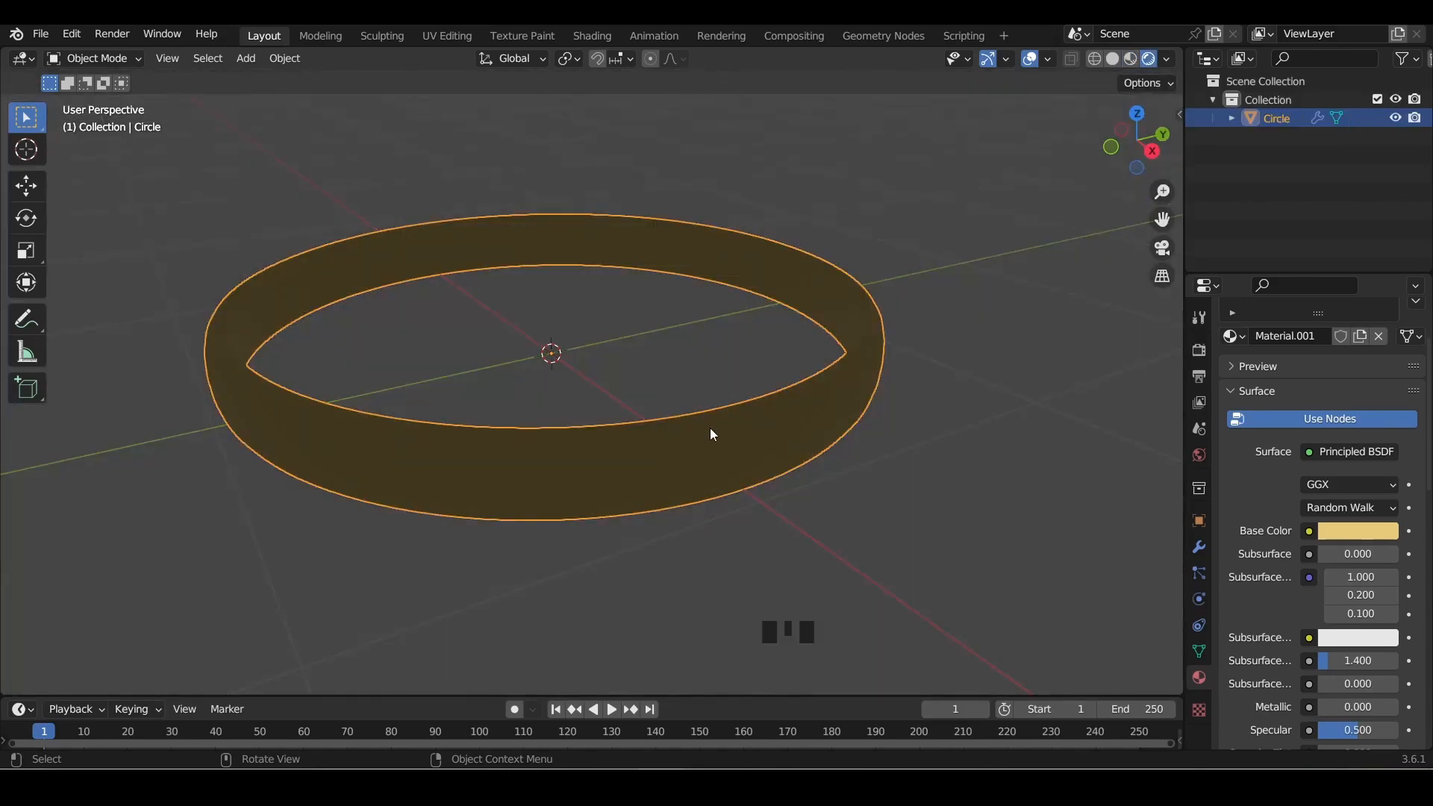
Set the render engine to Cycles and its device to GPU Compute
left_click(1199, 353)
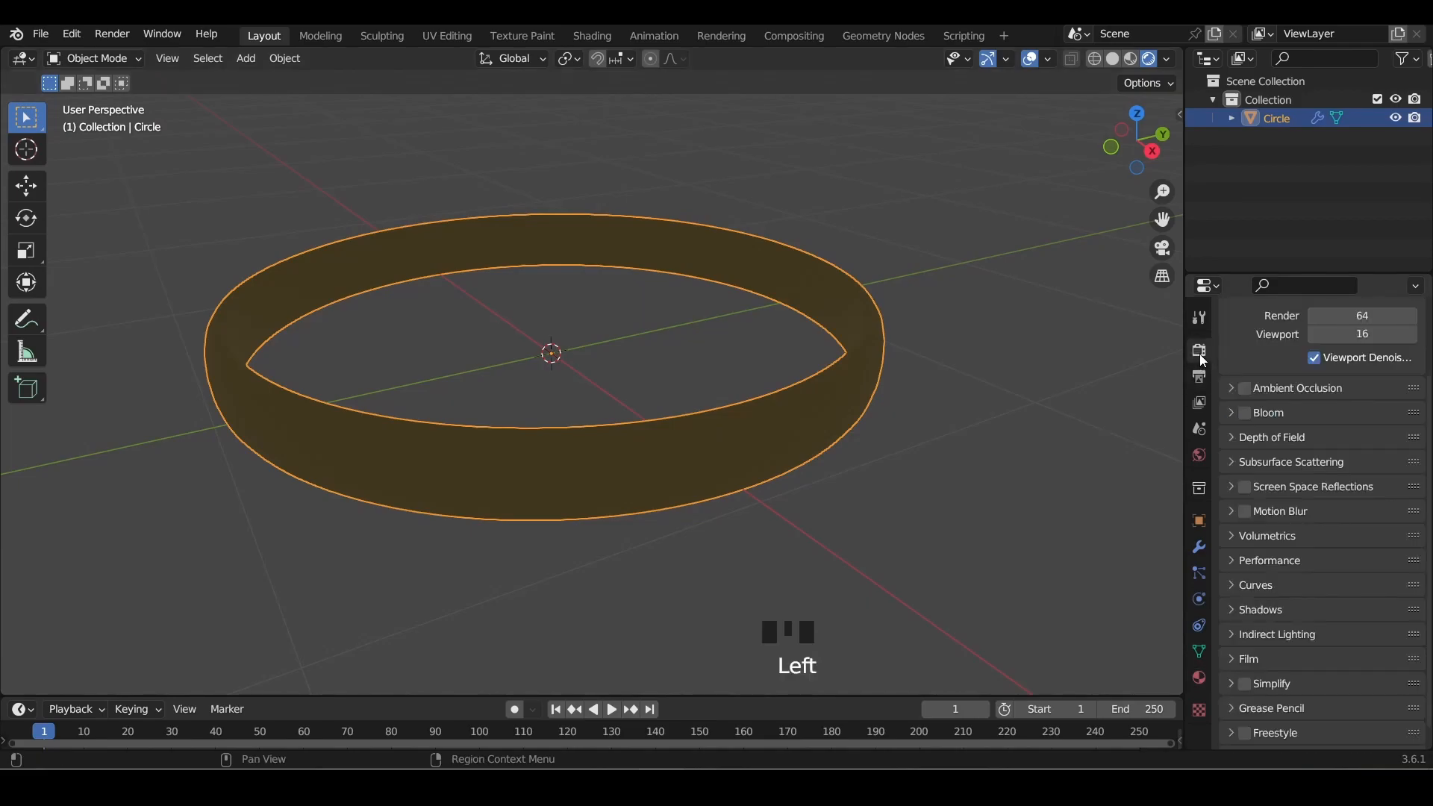
scroll(1249, 513, "up", 5)
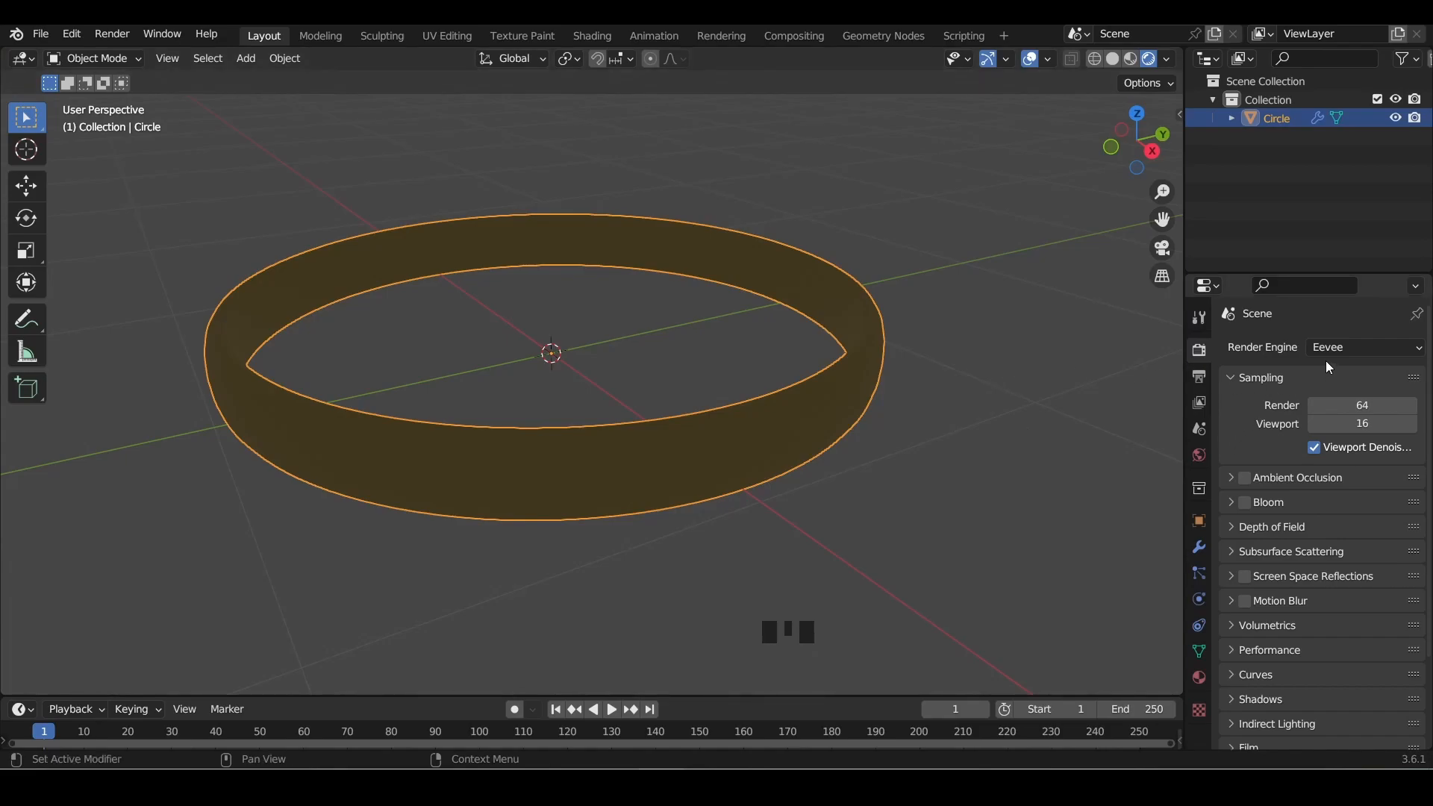
left_click(1377, 349)
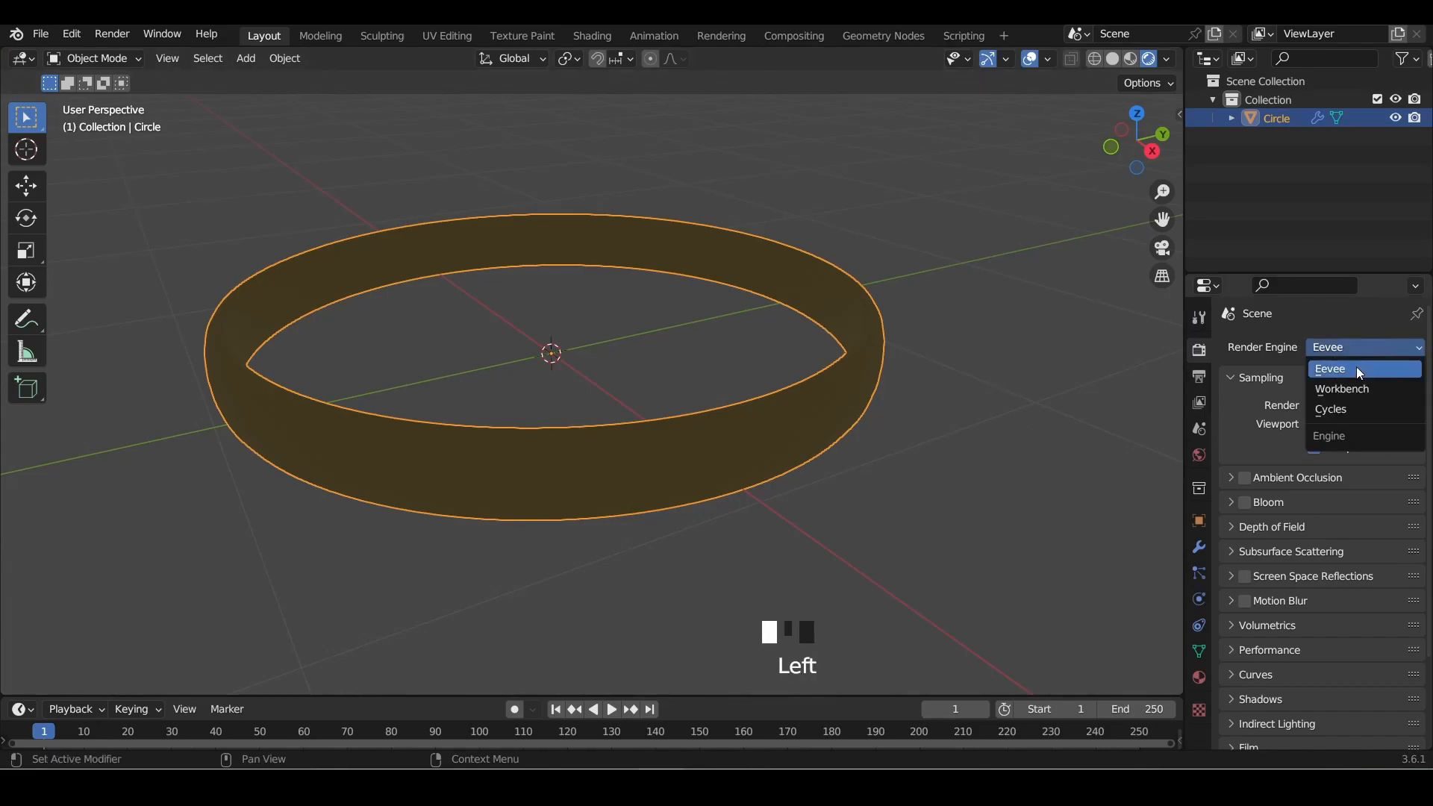
left_click(1346, 407)
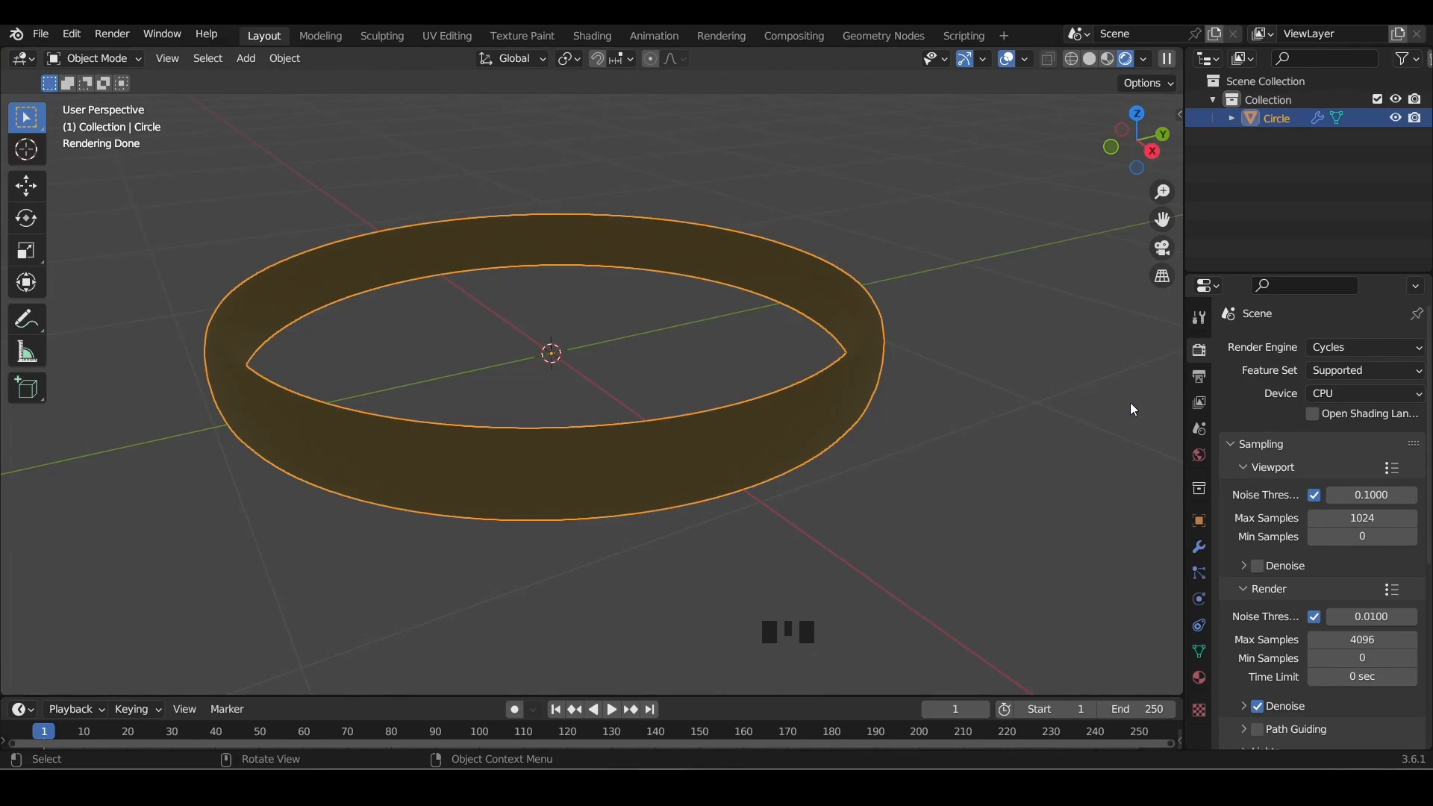
left_click(1360, 393)
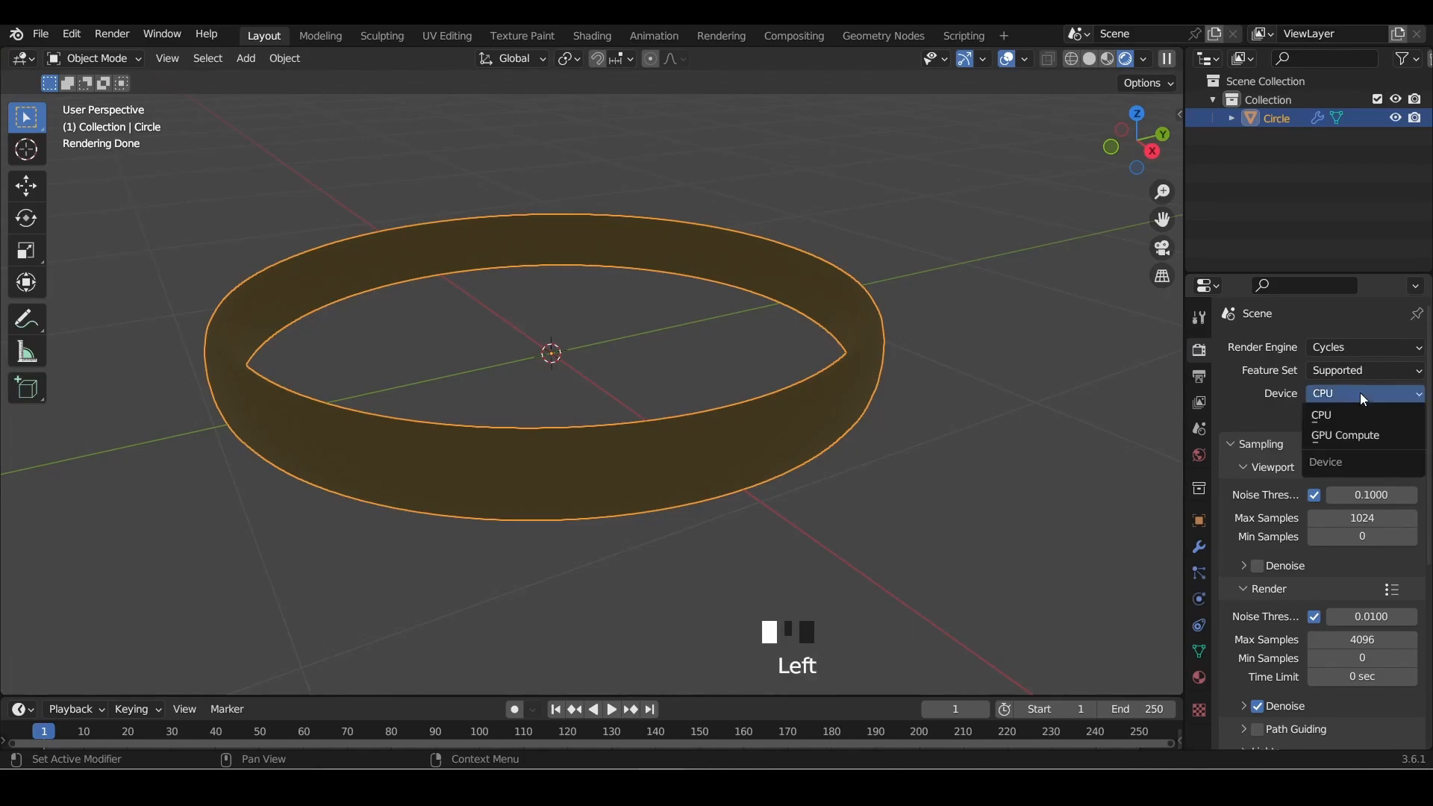
left_click(1354, 437)
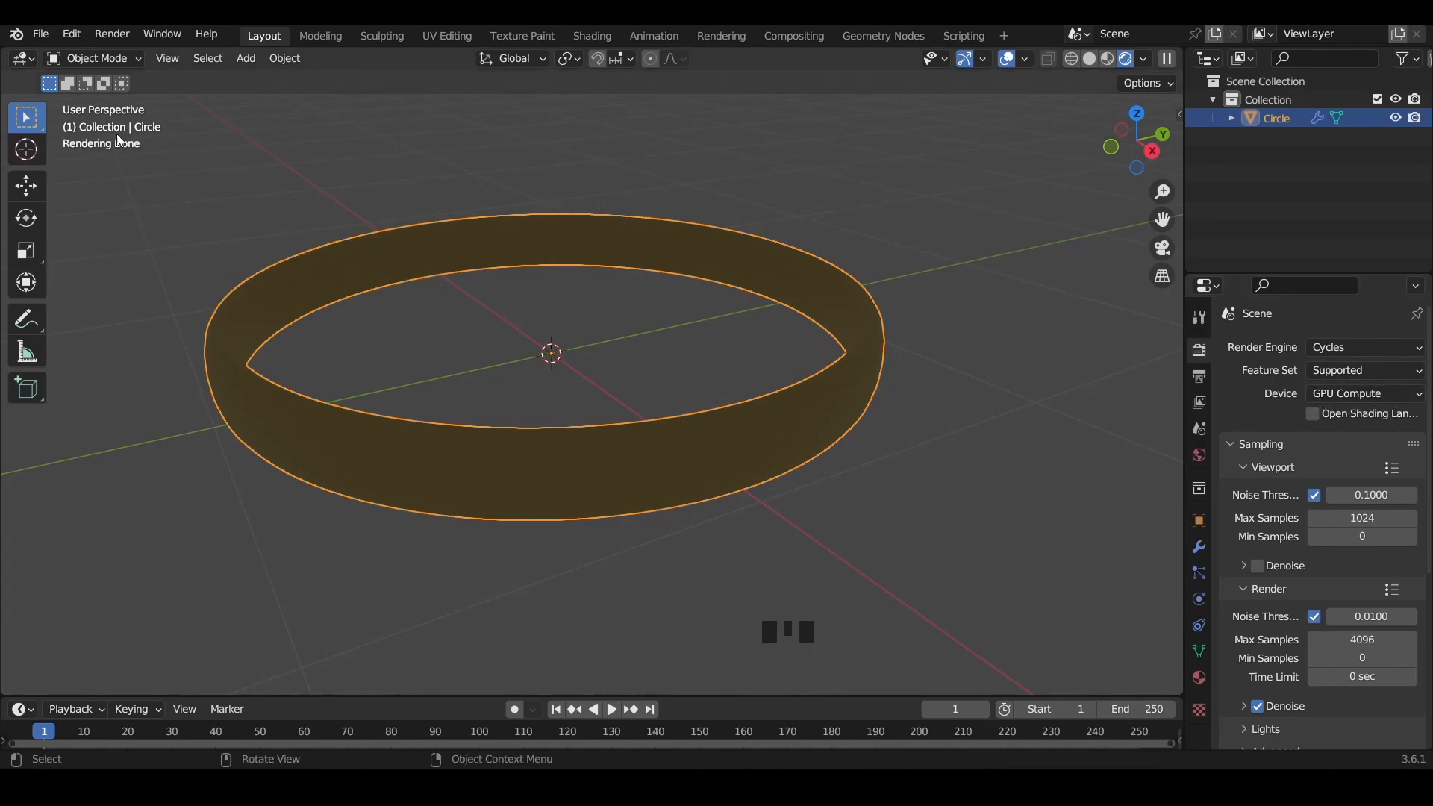
Open the system preferences, try disabling the NVIDIA GeForce GTX 1650 and rendering on CPU, and restore the OptiX device and GPU Compute
left_click(74, 35)
left_click(104, 300)
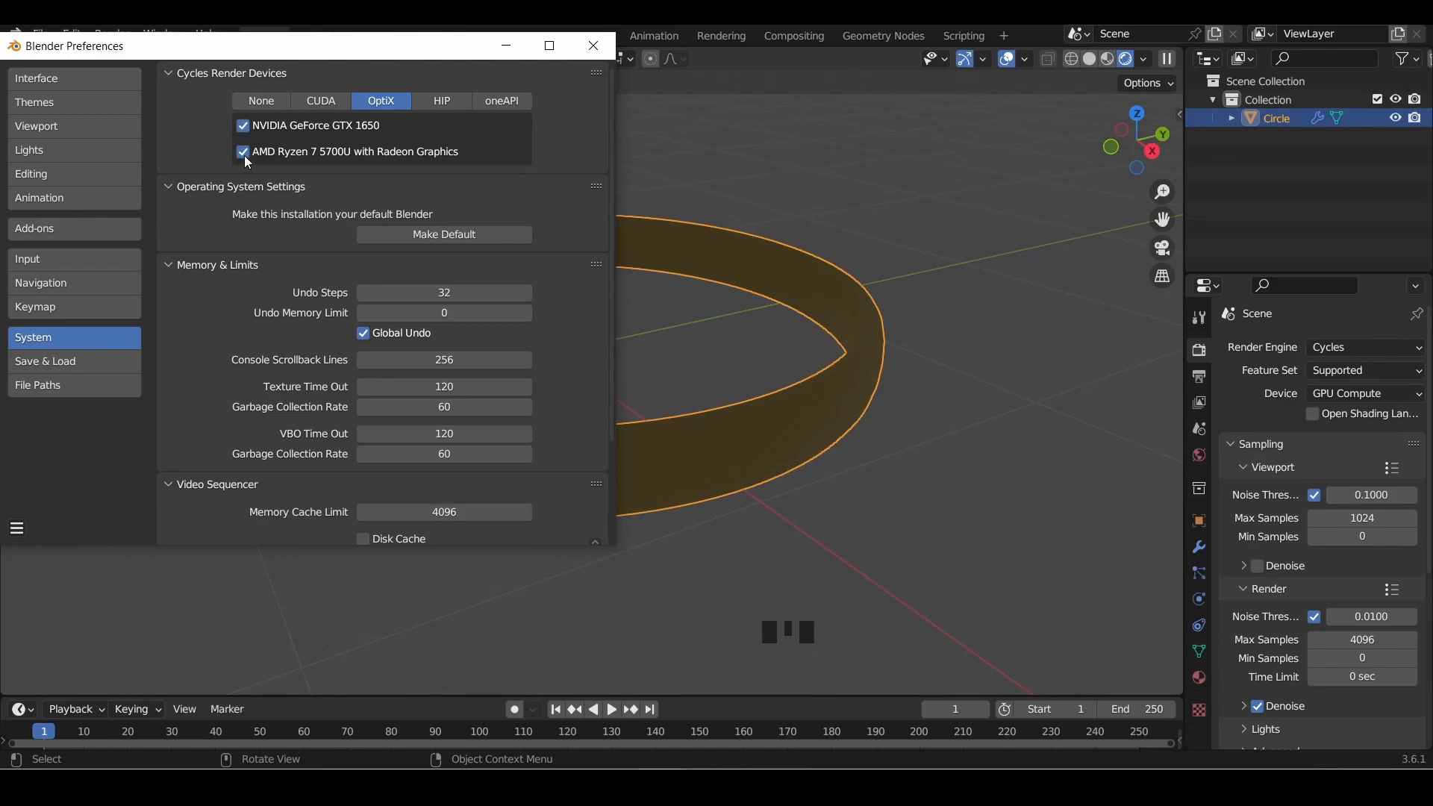
left_click(243, 126)
left_click_drag(1349, 387, 1359, 415)
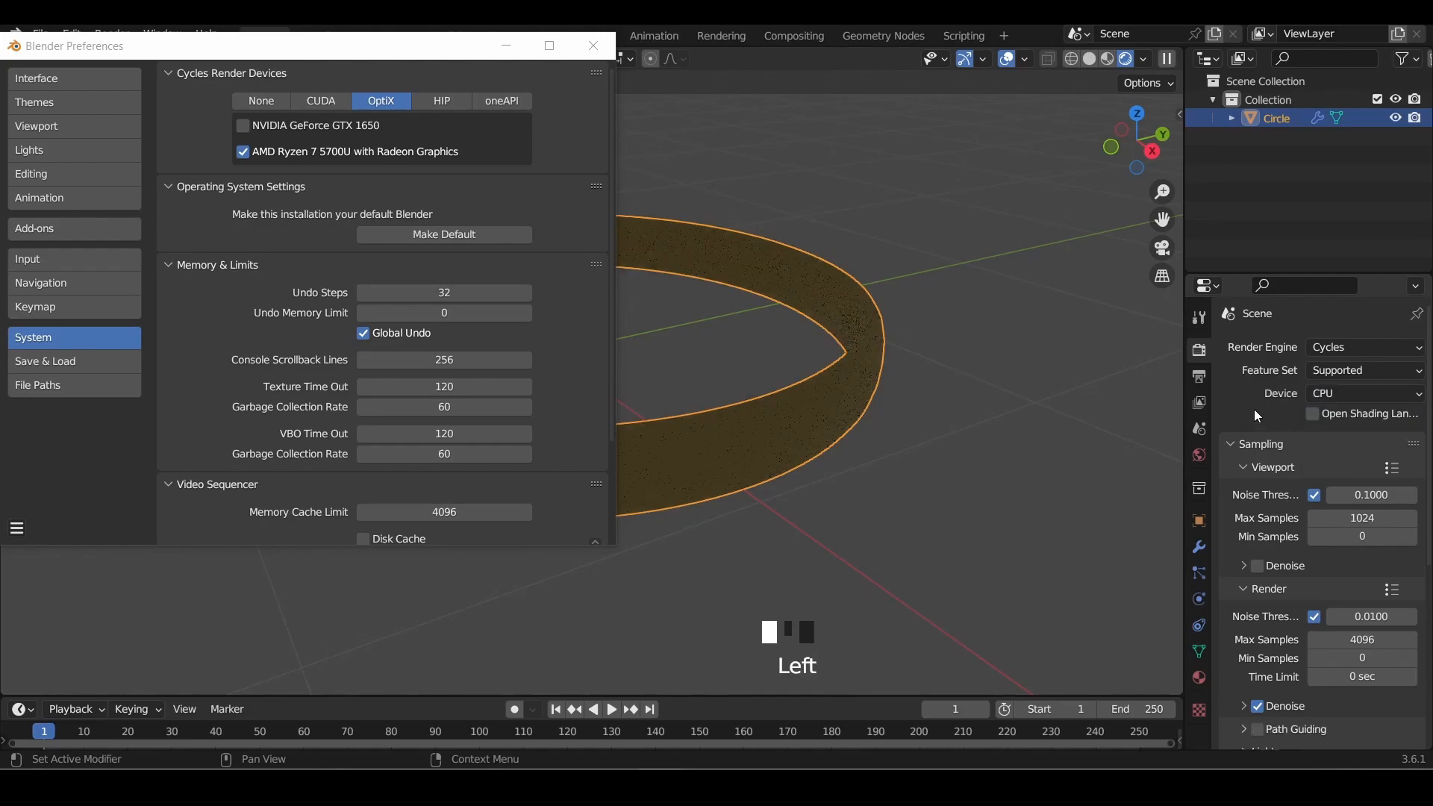
left_click(1352, 394)
left_click(1347, 435)
left_click(256, 127)
left_click(1368, 387)
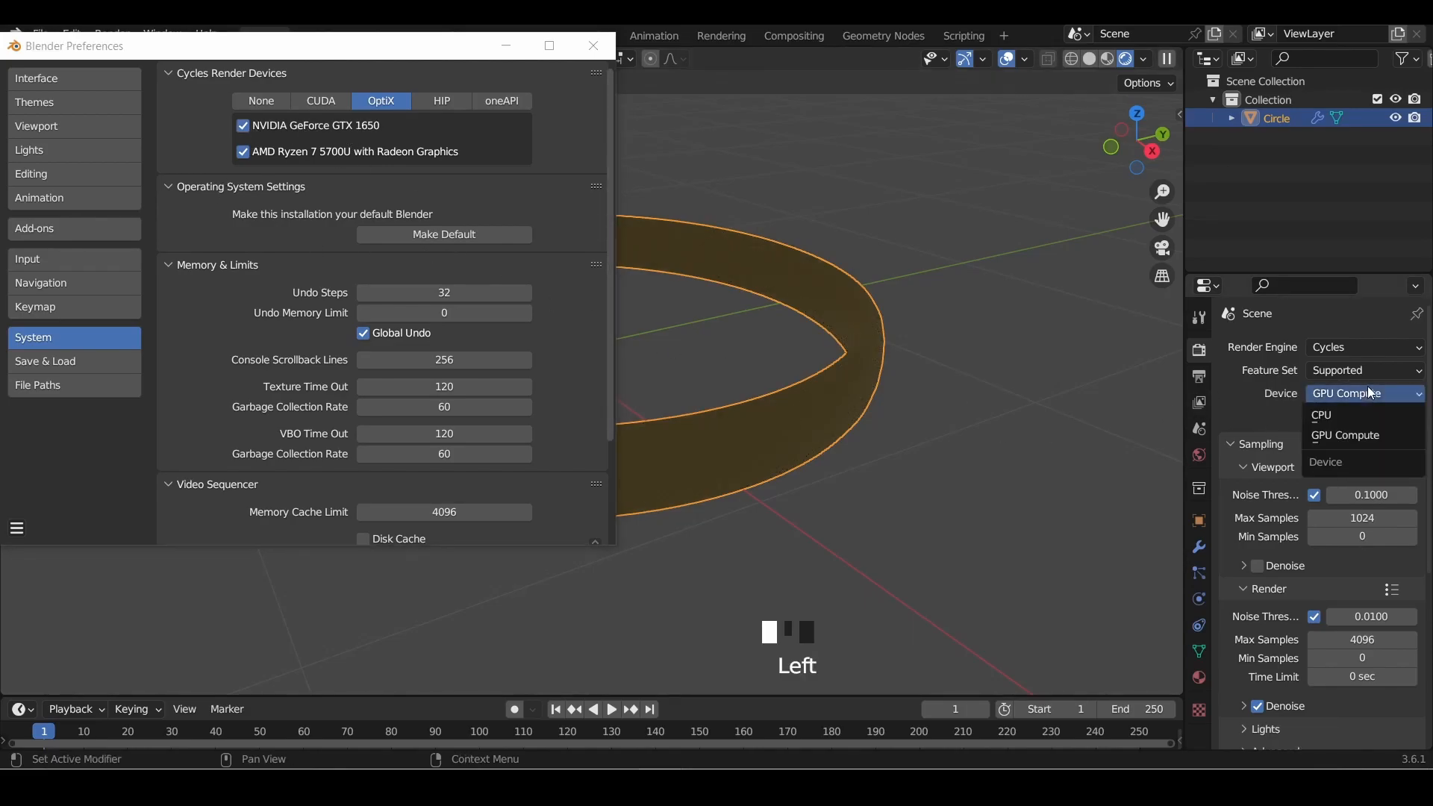
left_click(1351, 392)
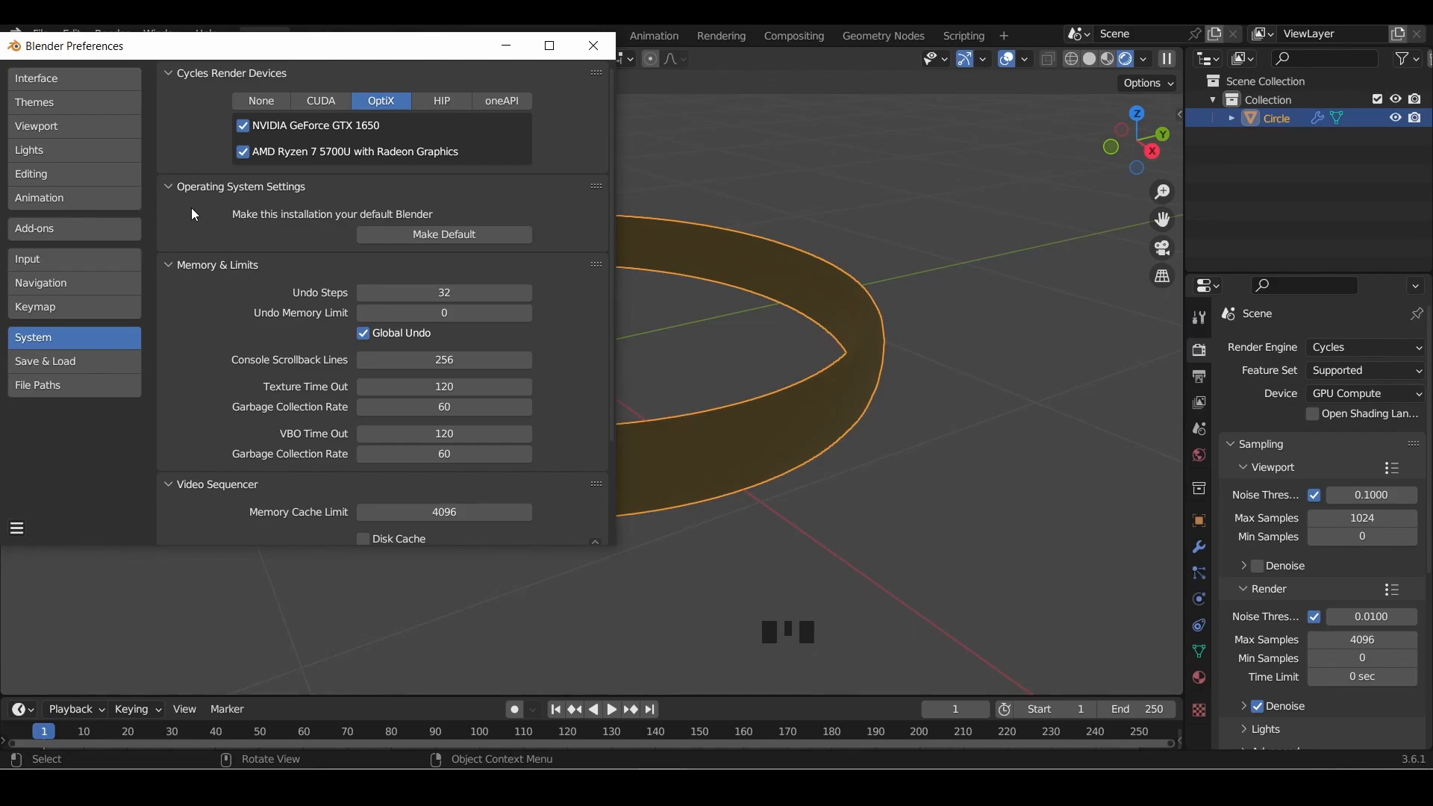
left_click(1368, 391)
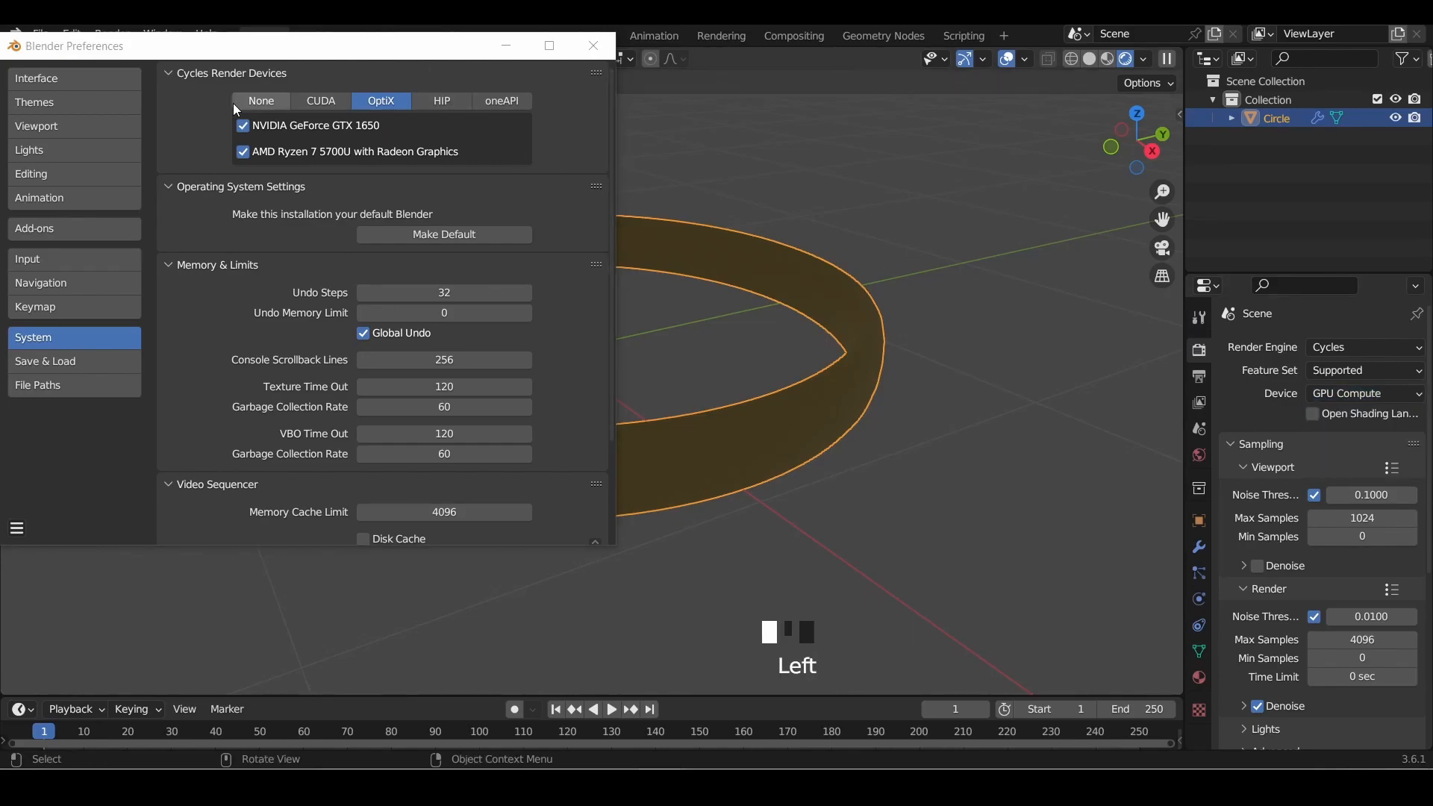
Minimize and restore the preferences window, and close it
left_click(500, 46)
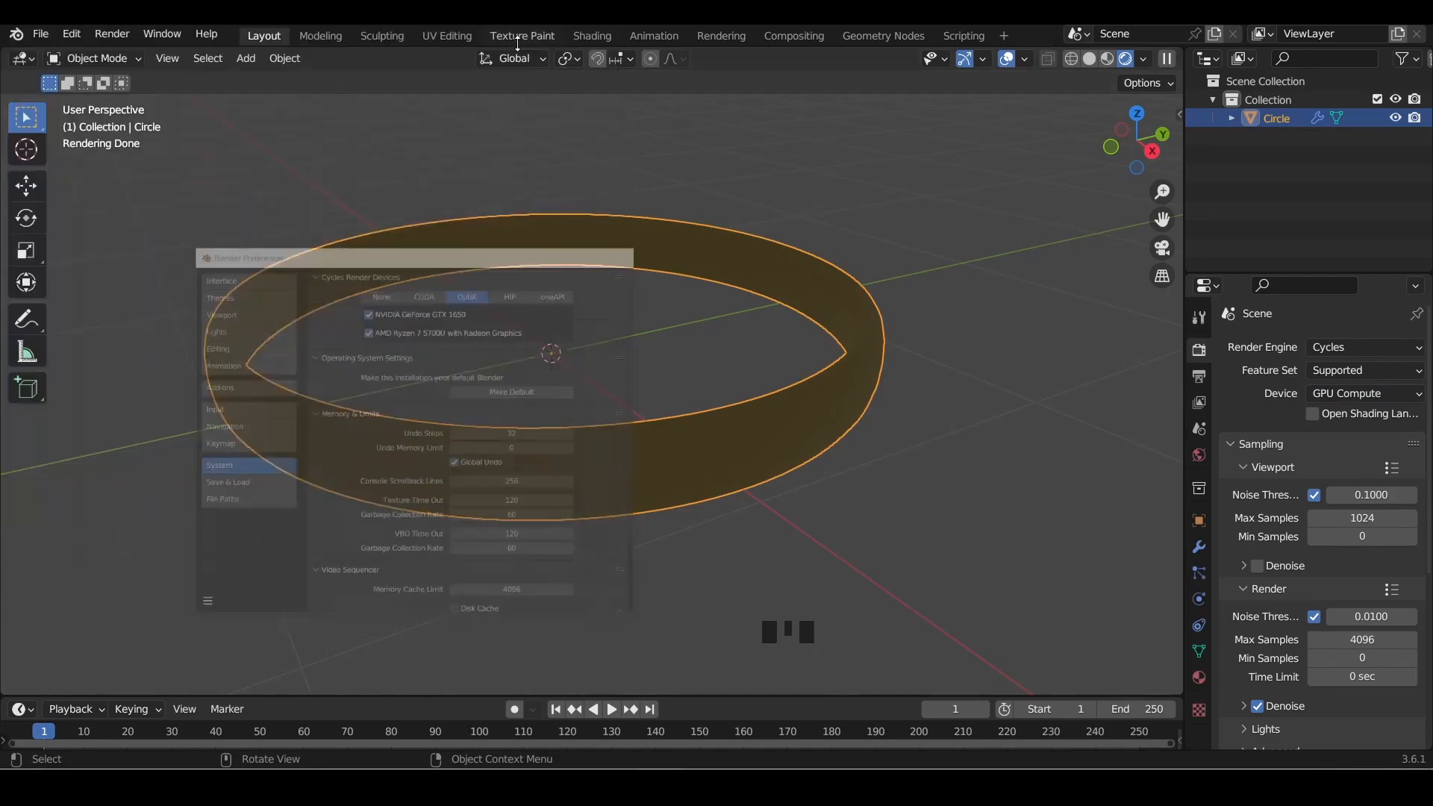
mouse_move(661, 786)
left_click(740, 705)
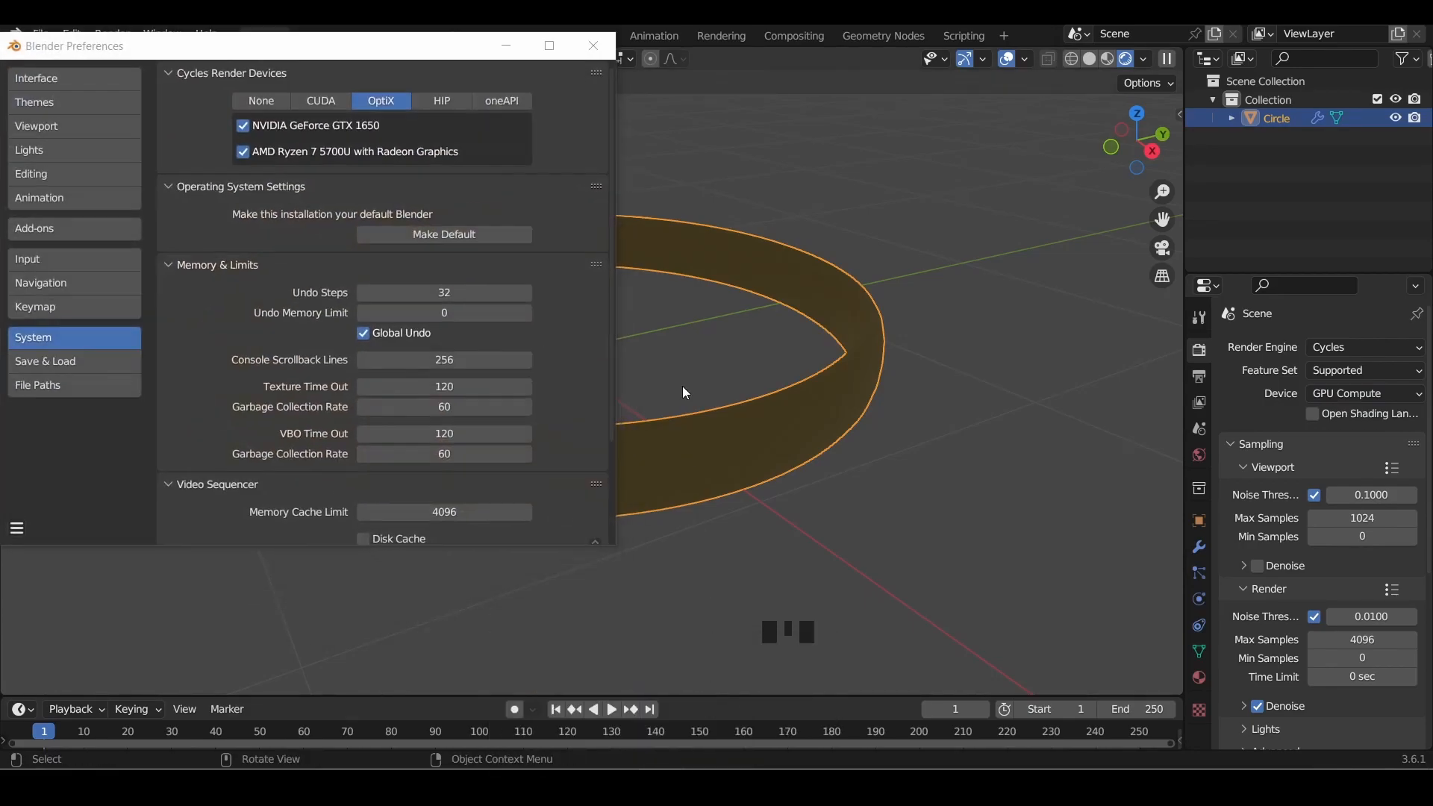
left_click(598, 52)
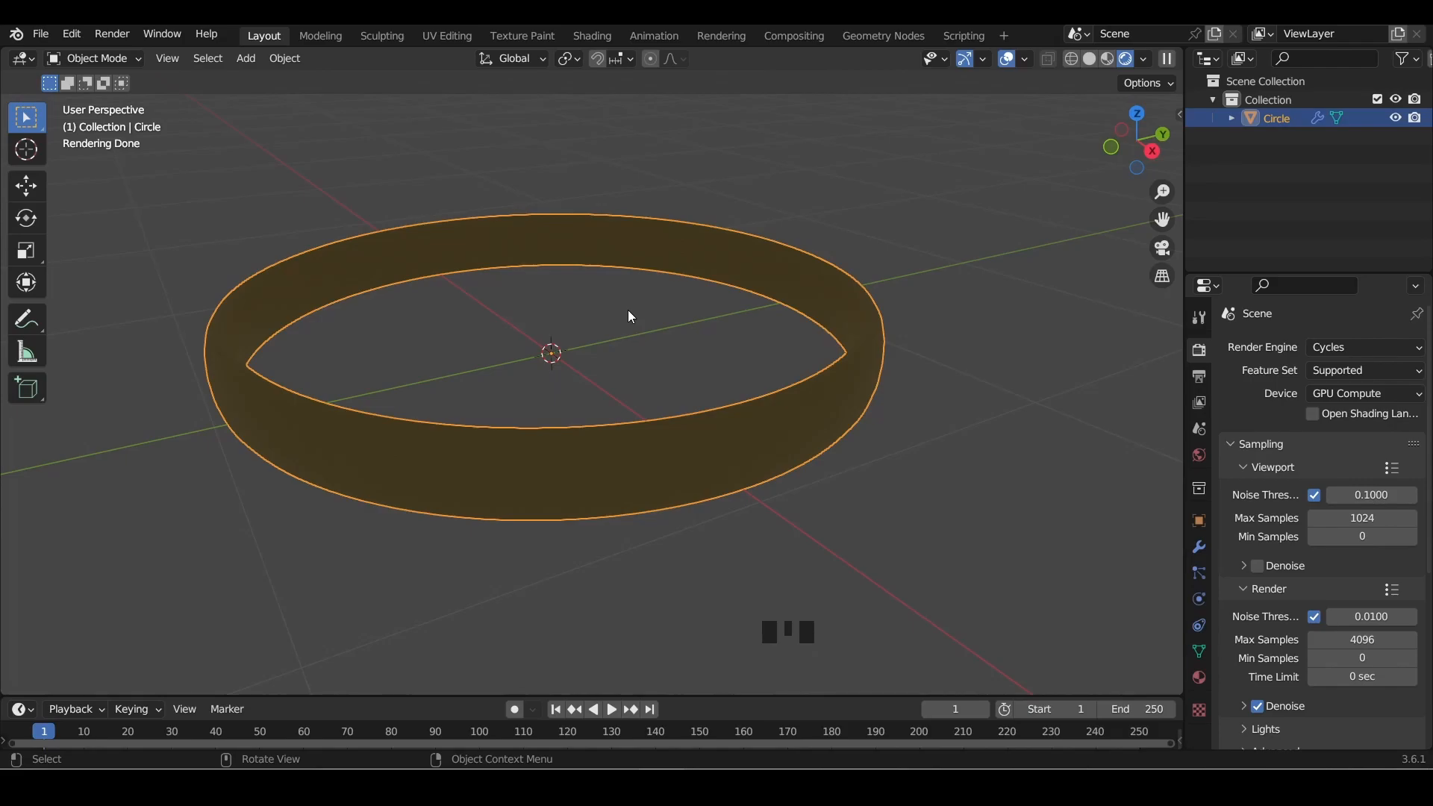
Add a spot light and move it up along the Z axis, above the ring
key("shift")
key("shift+a")
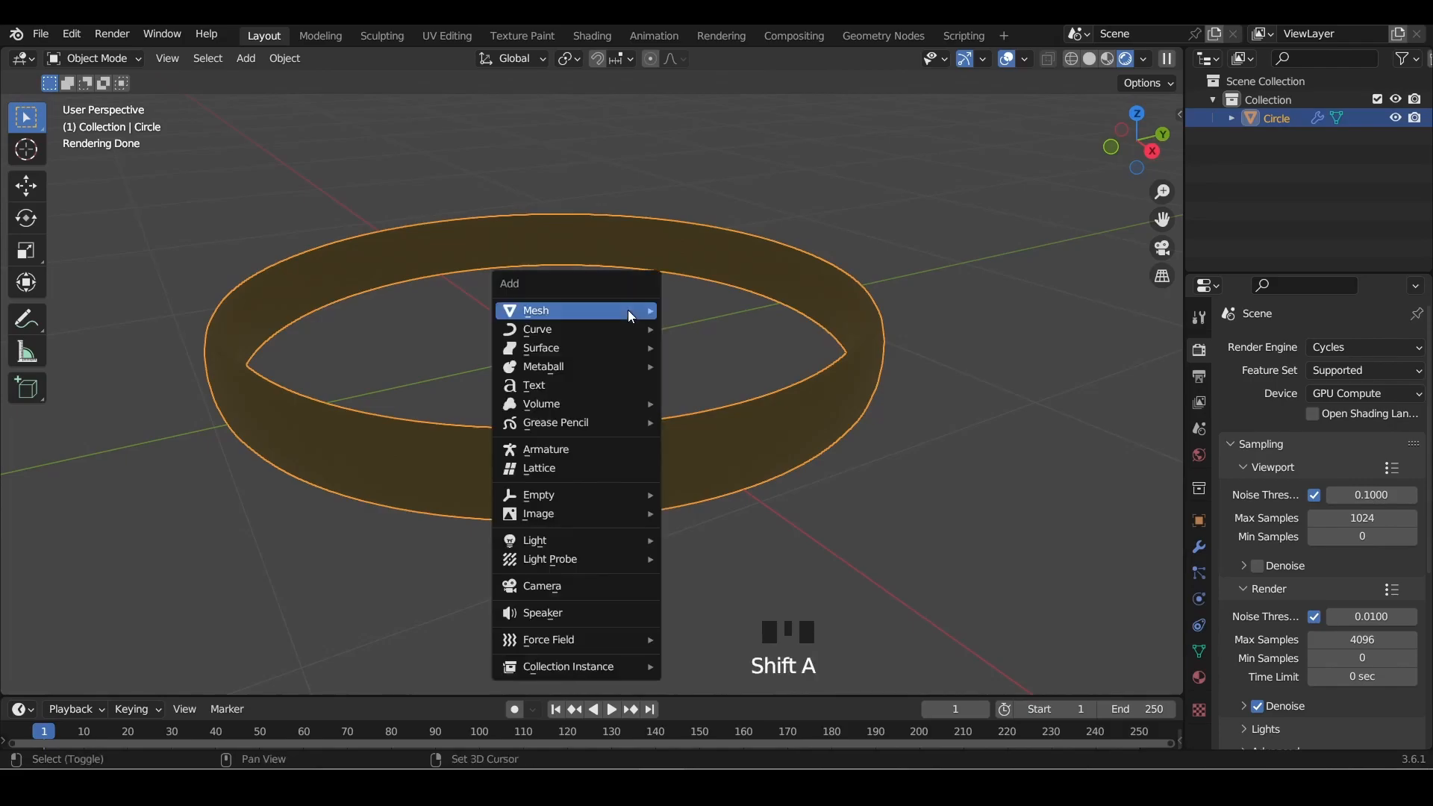
mouse_move(629, 311)
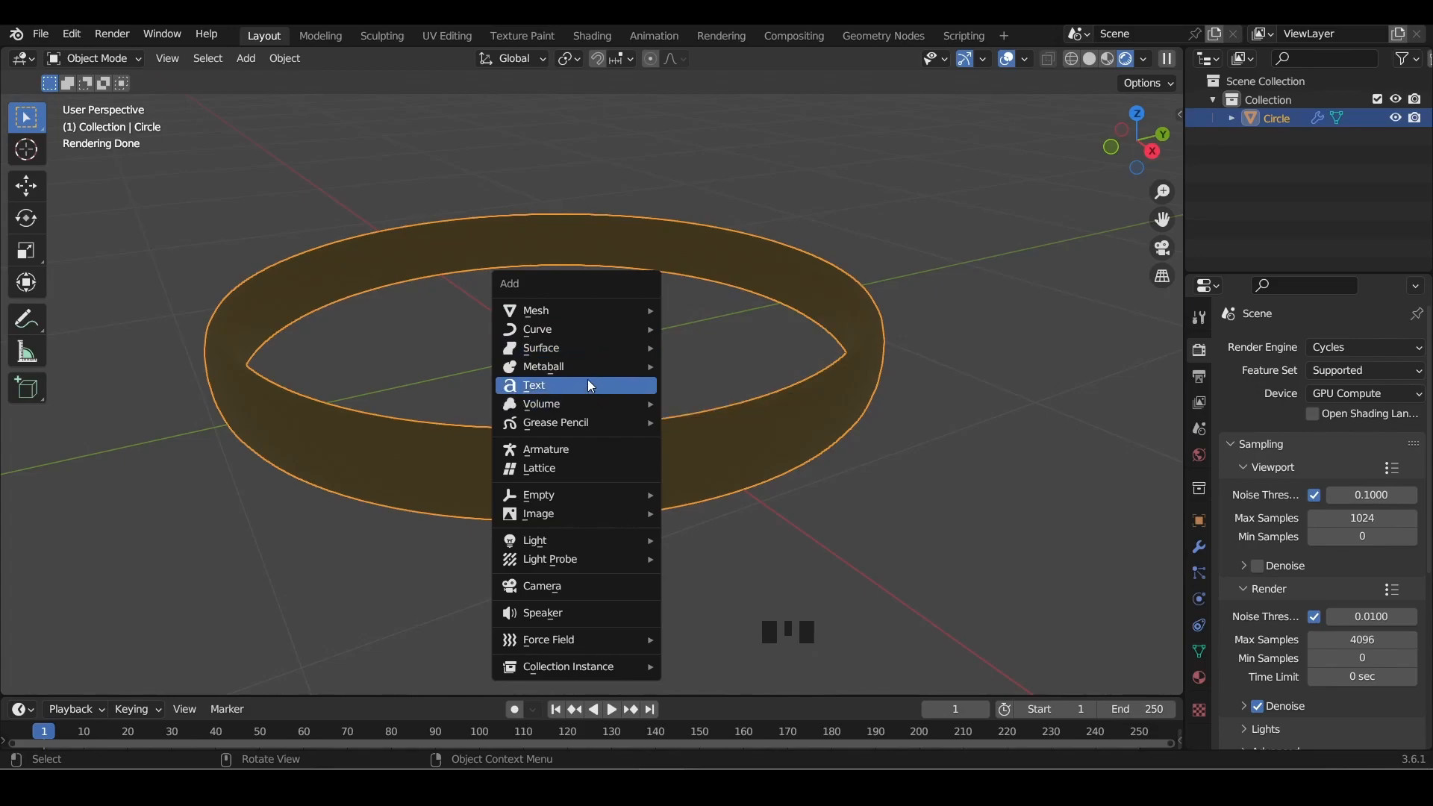
mouse_move(568, 540)
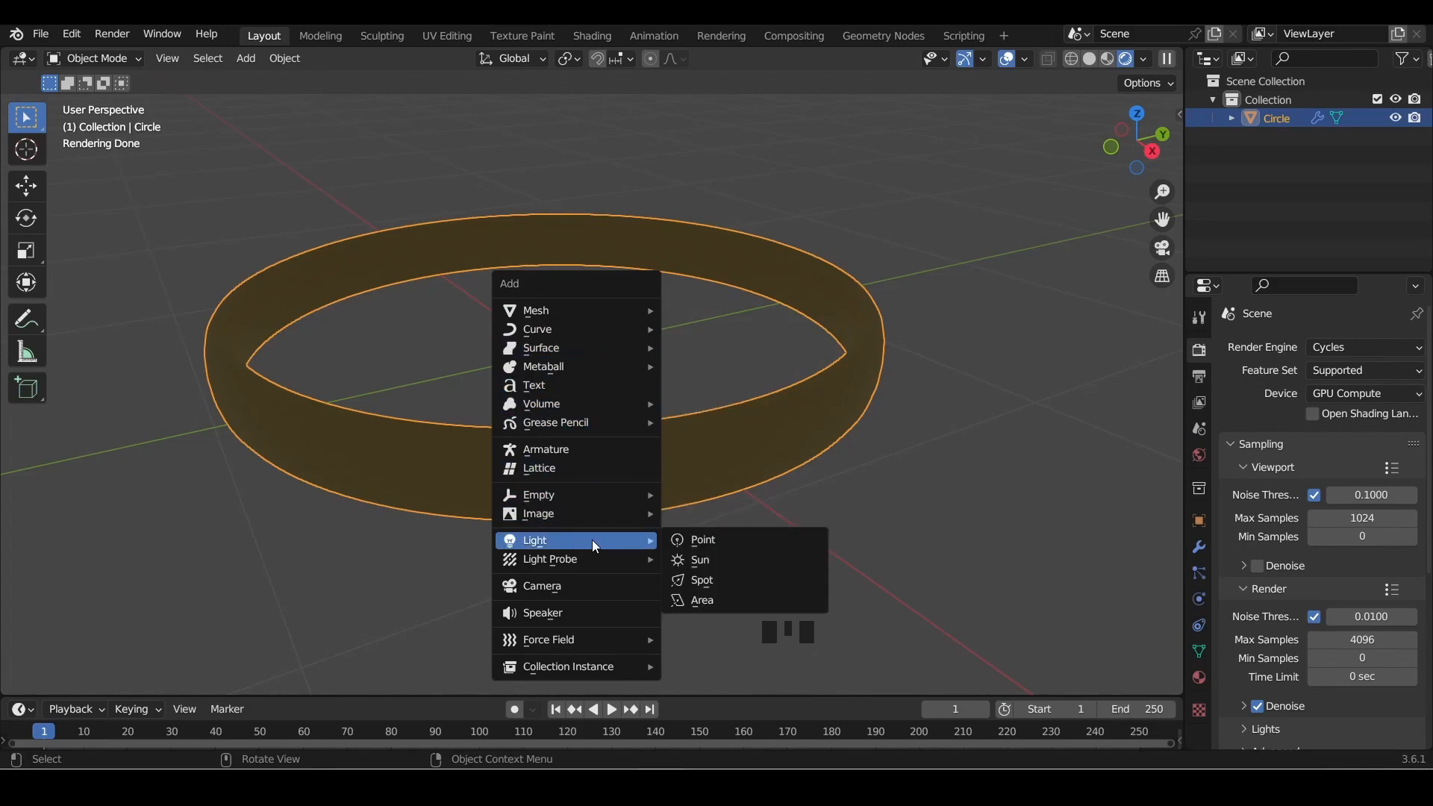
left_click(714, 580)
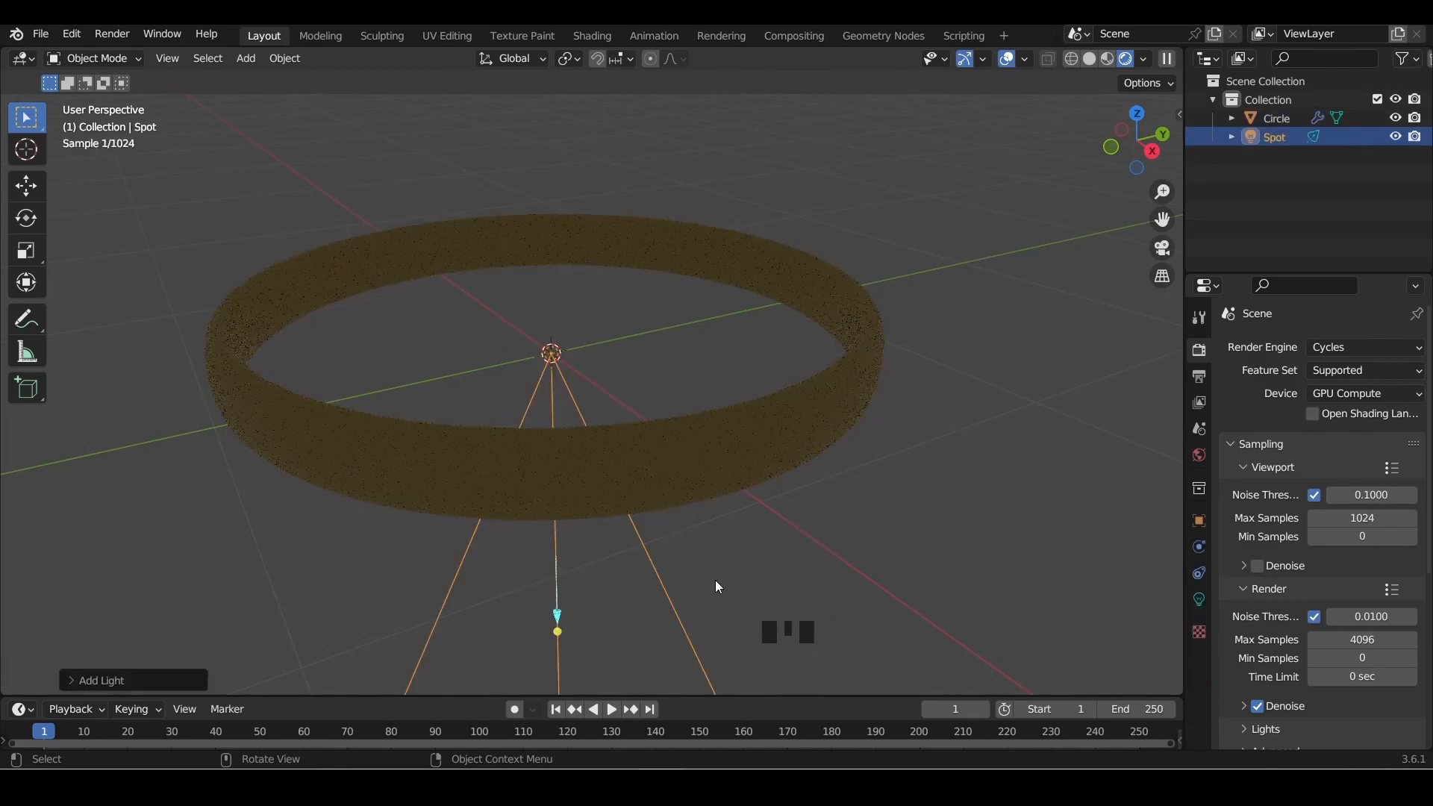
key("g")
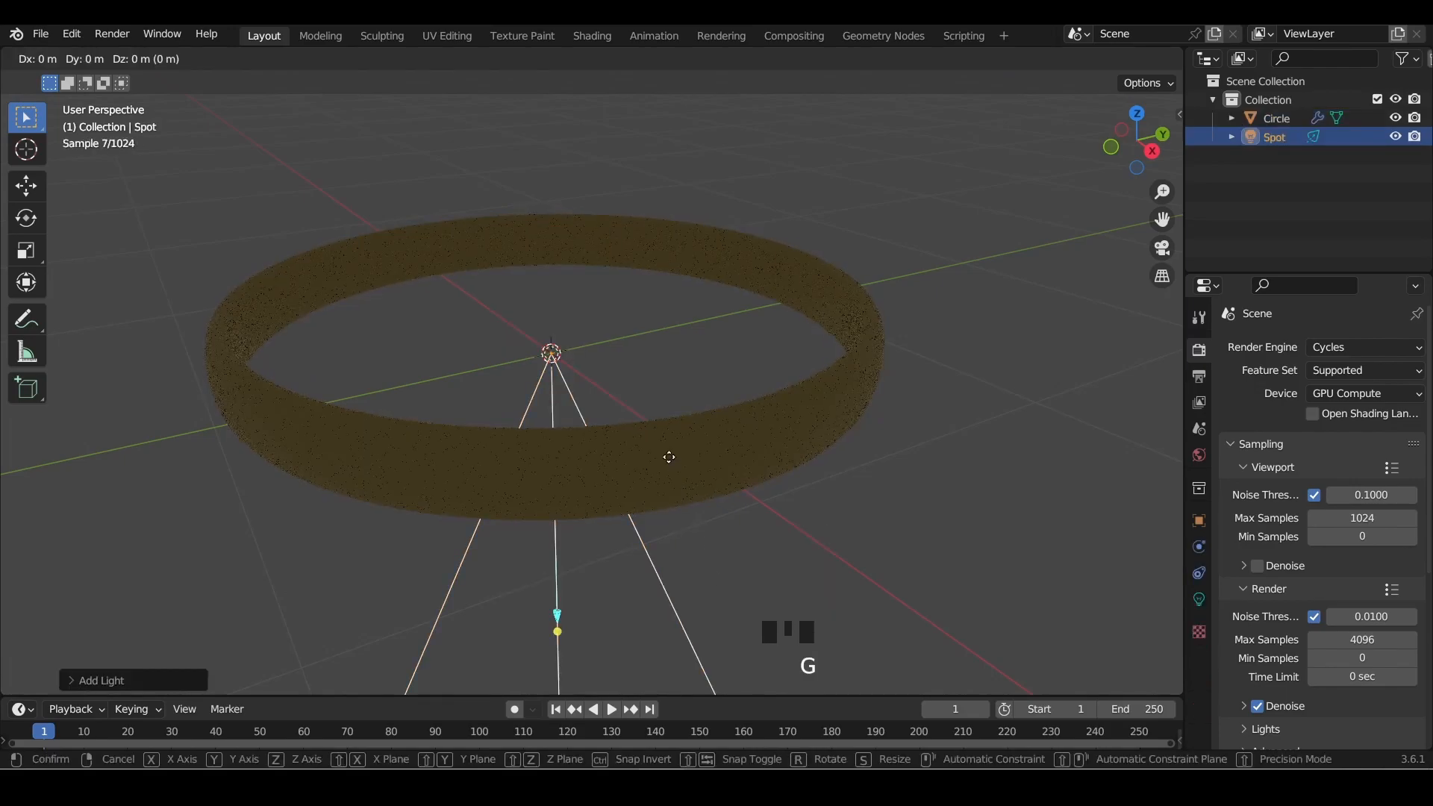
key("z")
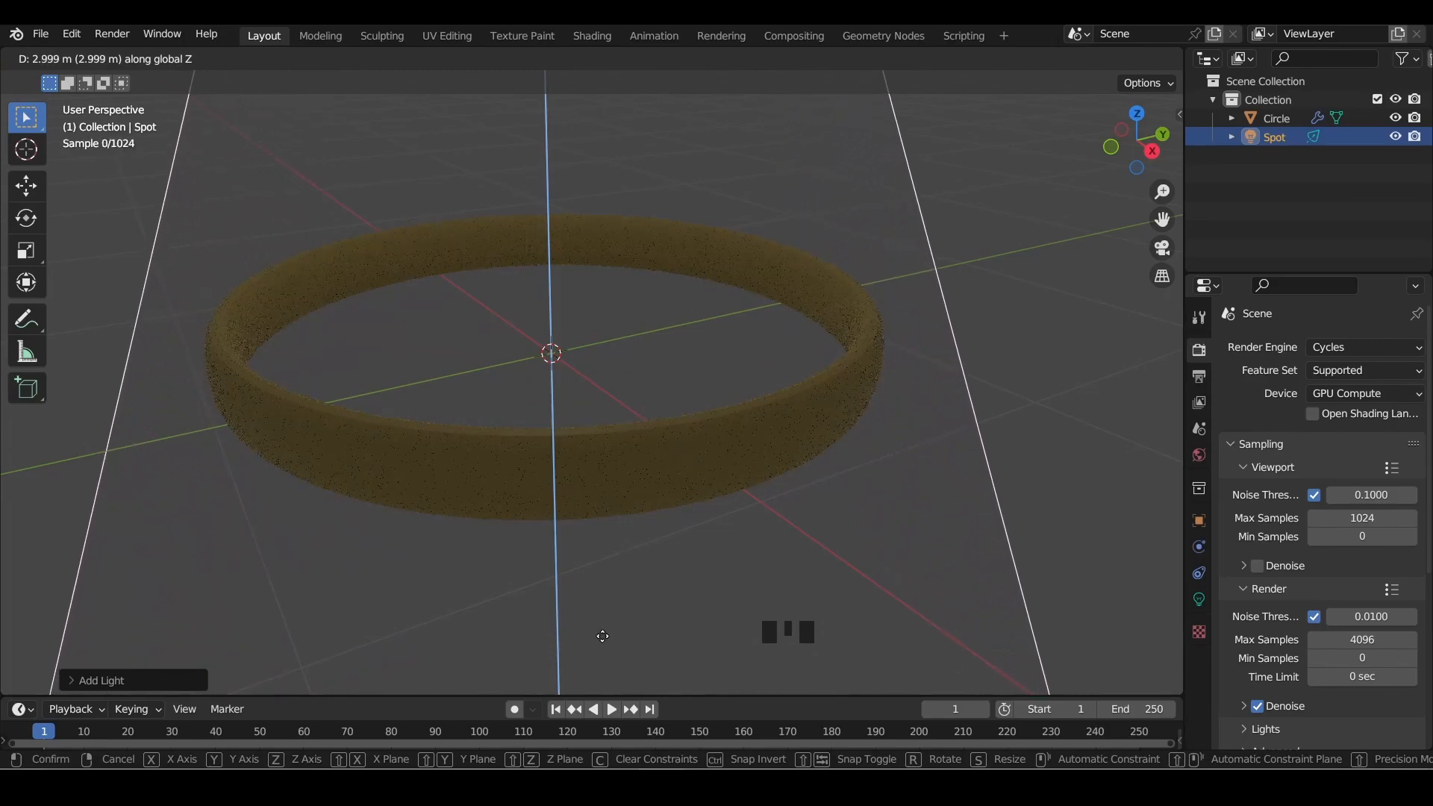
left_click(548, 218)
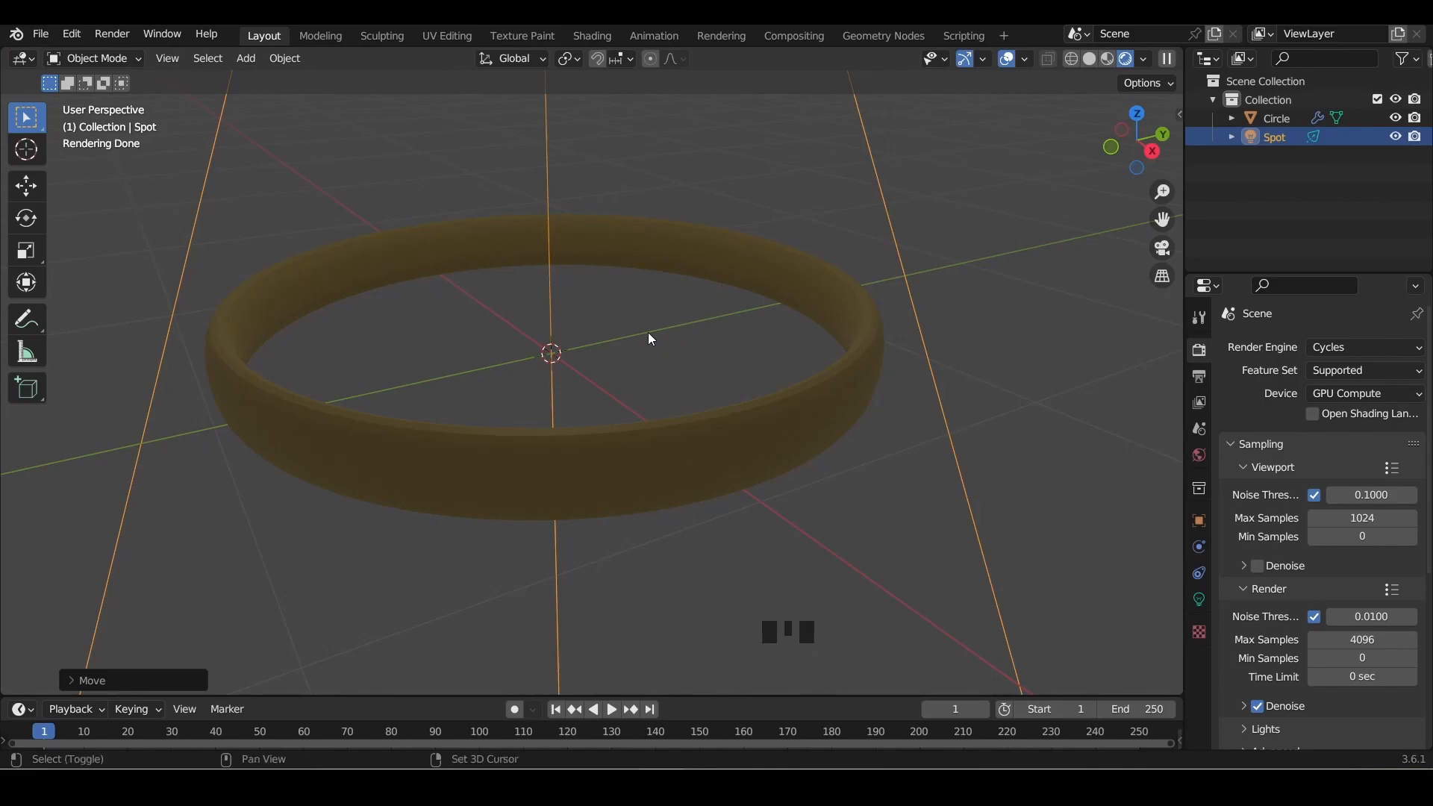
Add a mesh plane and scale it up into a large floor extending well beyond the ring
key("shift+a")
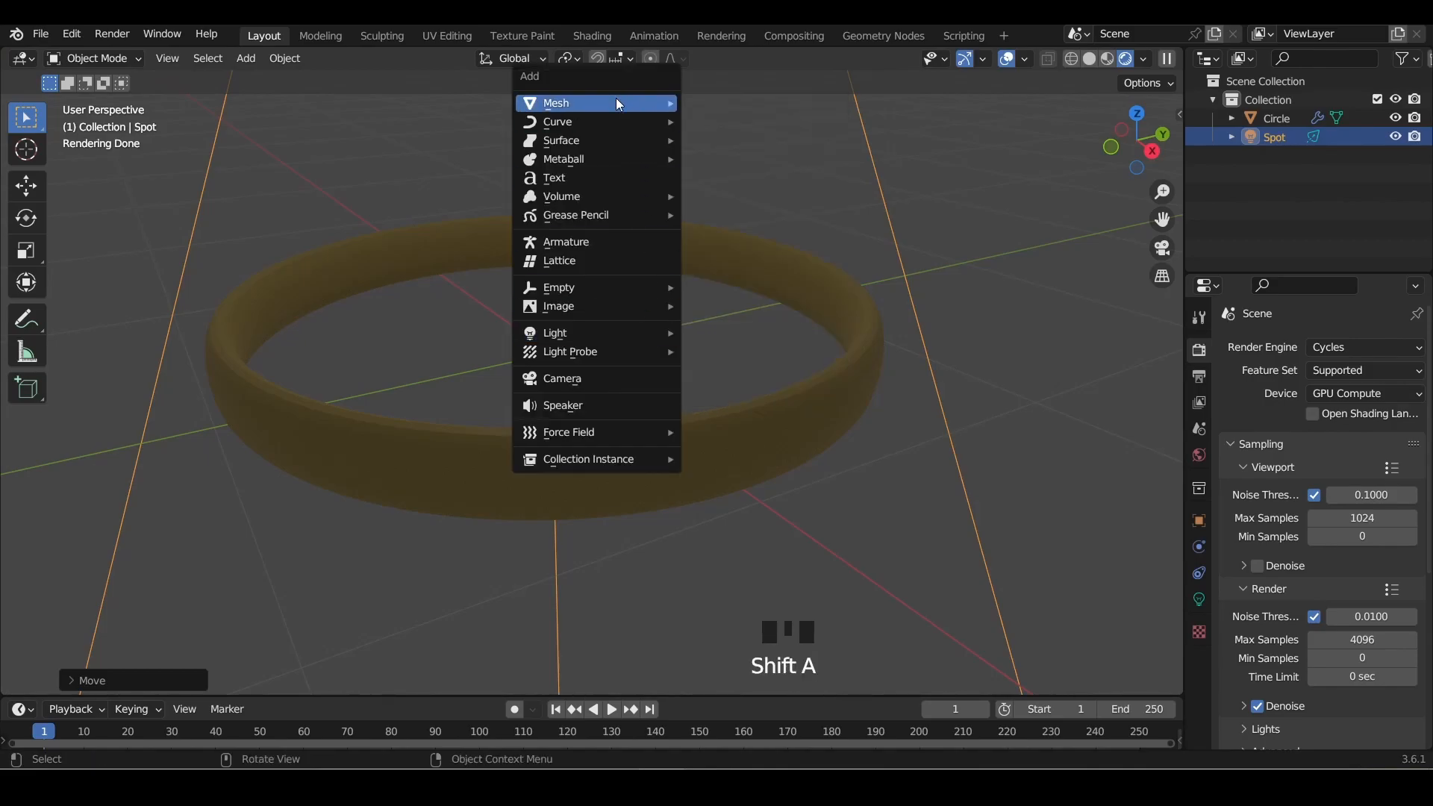
mouse_move(616, 98)
left_click(724, 105)
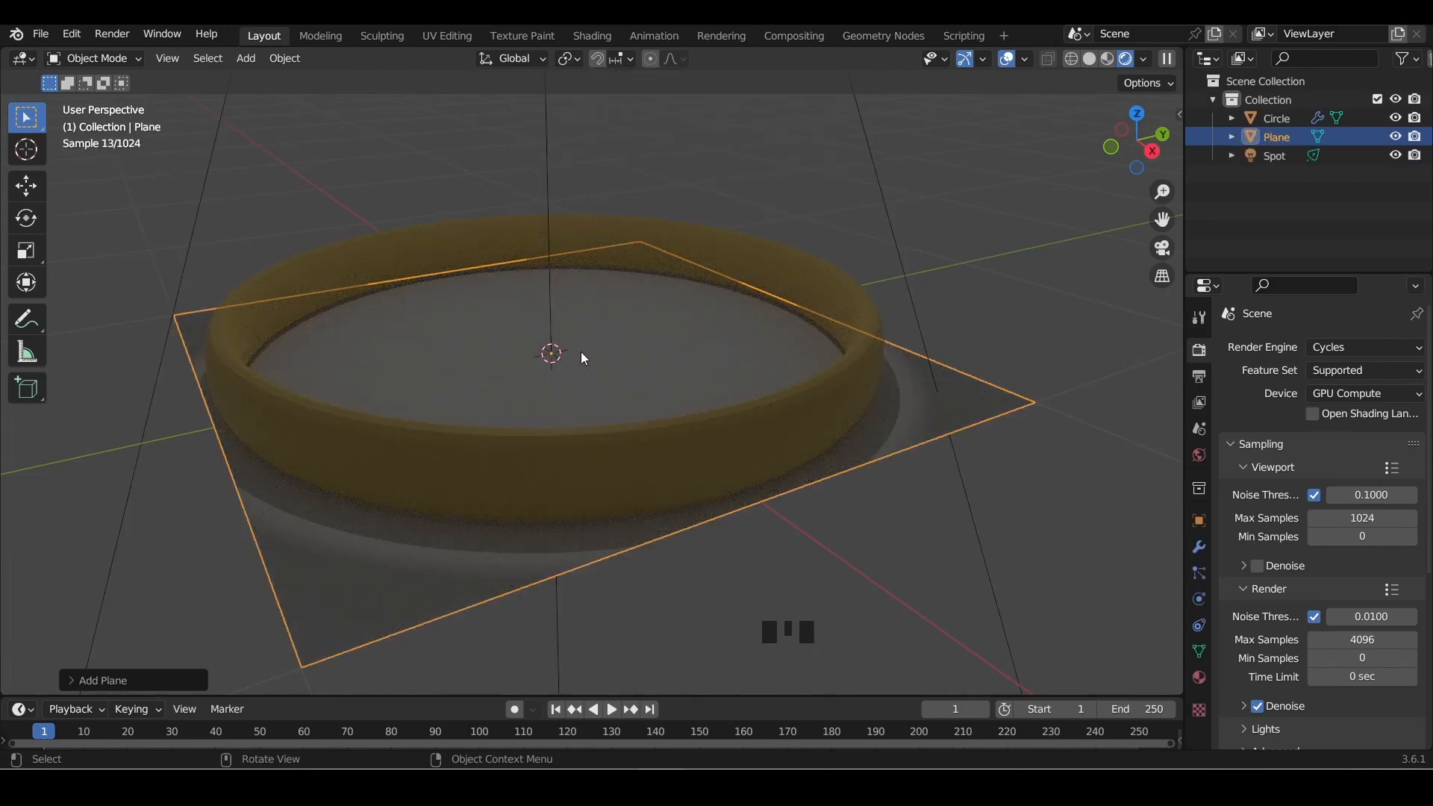
key("s")
left_click(675, 364)
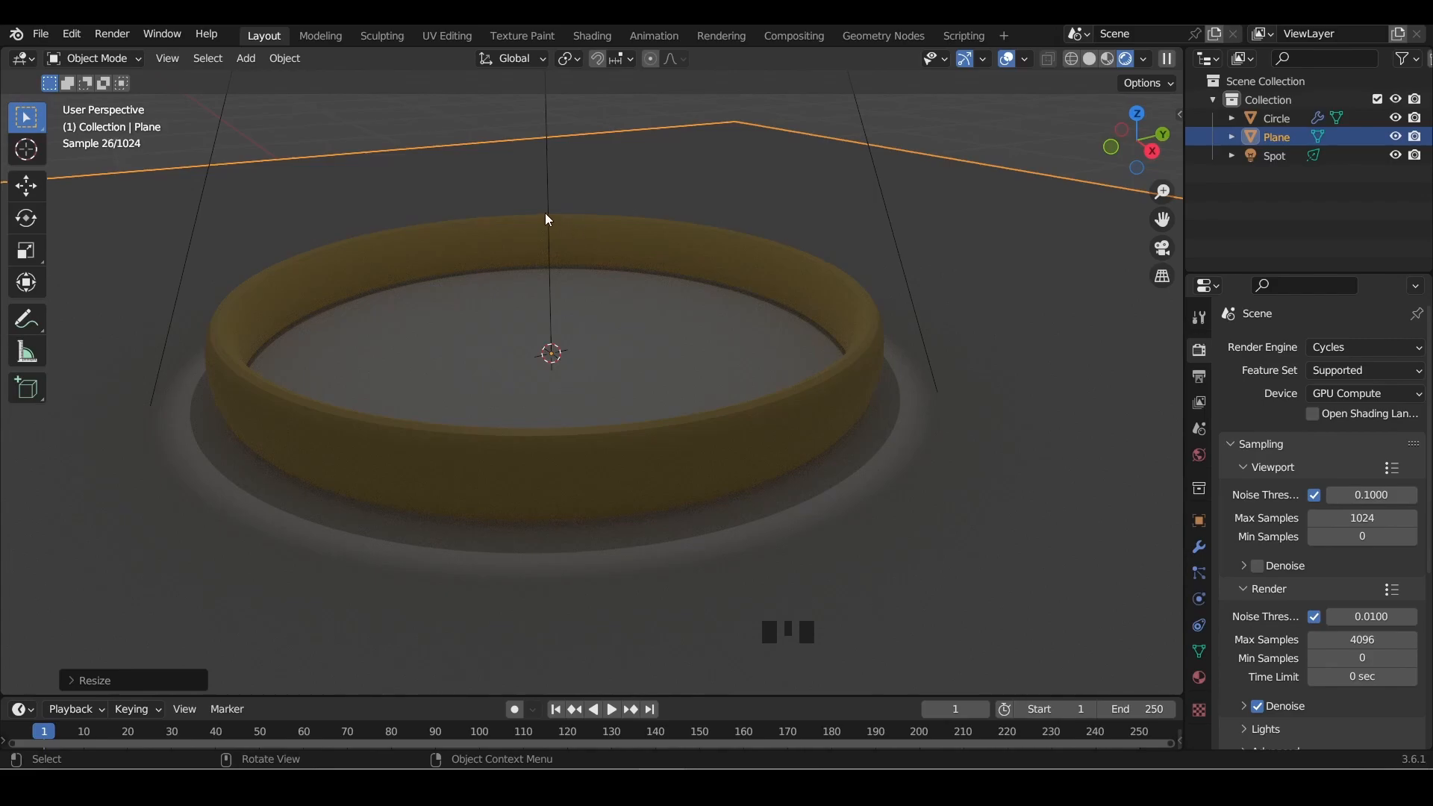
Select the spot light and set its power to 43.3 W
left_click(545, 191)
left_click(545, 191)
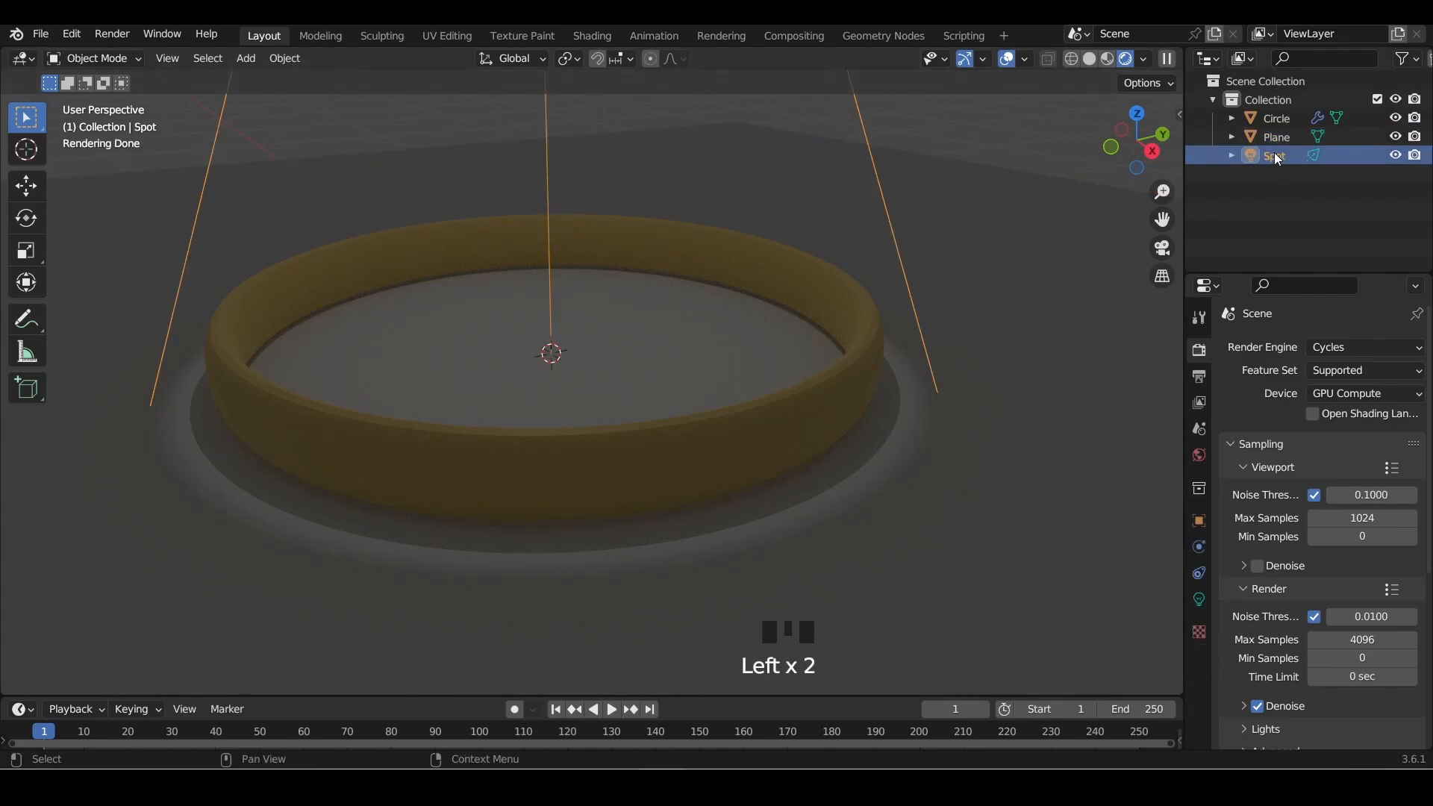
left_click(1199, 607)
left_click_drag(1351, 476, 1428, 477)
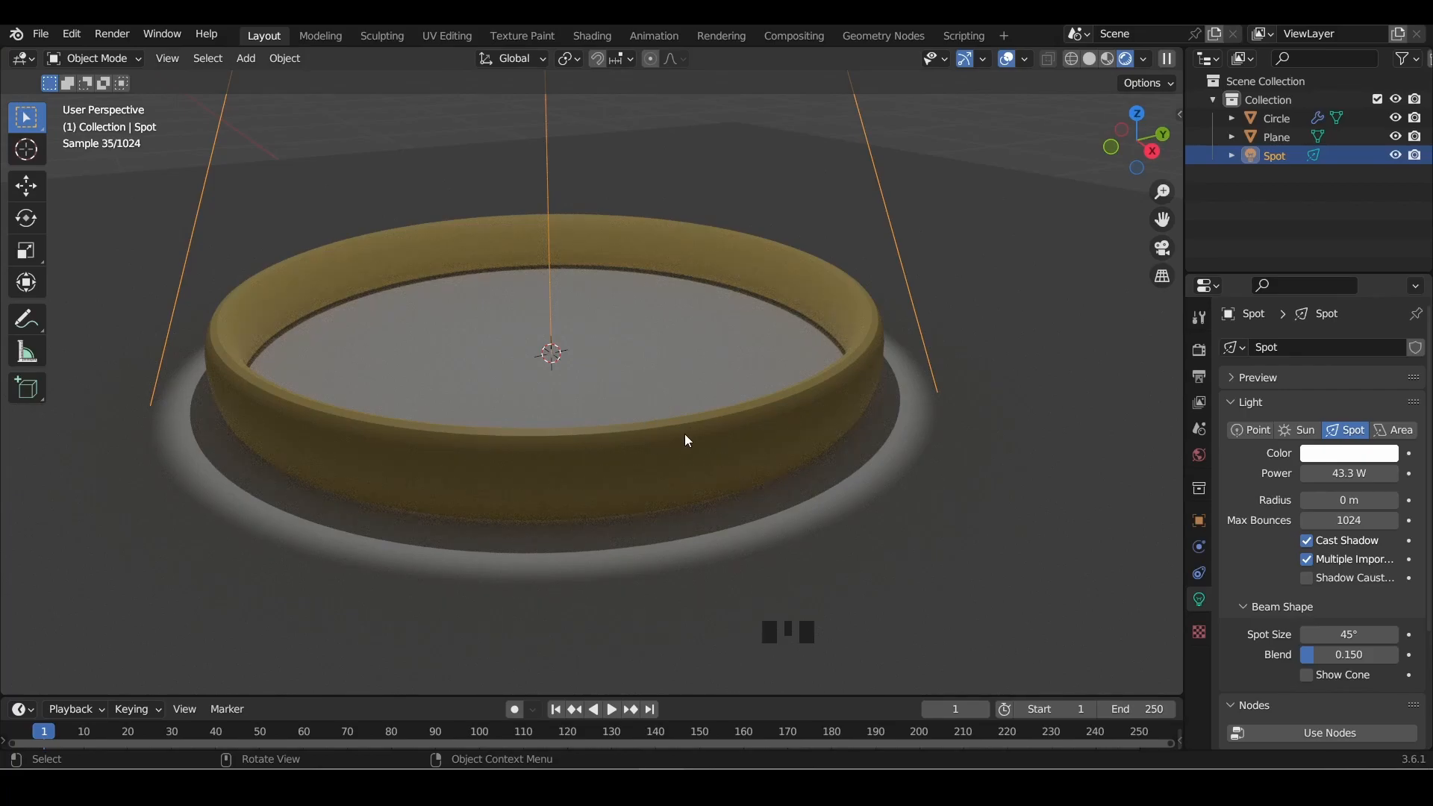
Select the ring and set its material's Metallic value to 1.000
left_click(659, 423)
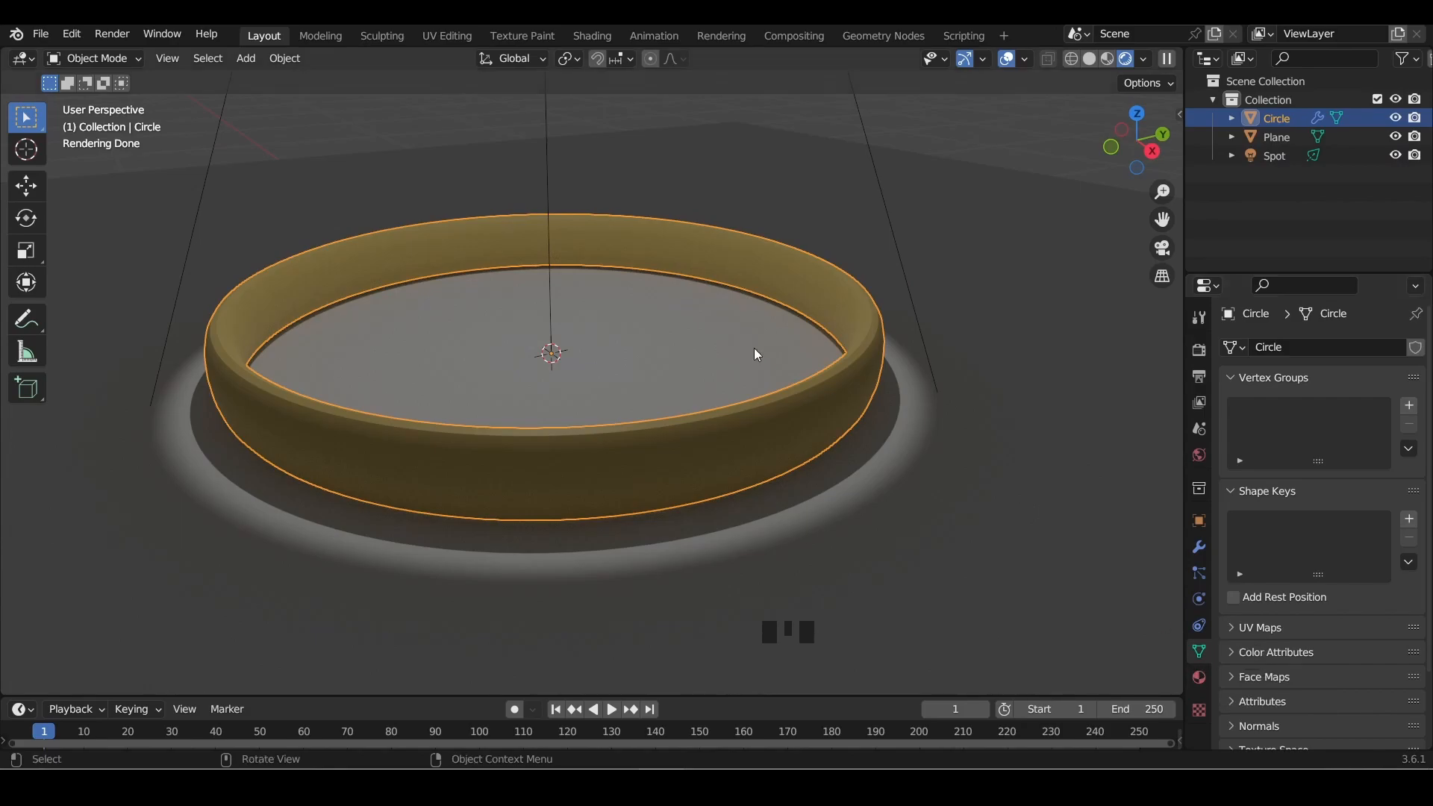
left_click(1199, 677)
scroll(1246, 567, "down", 10)
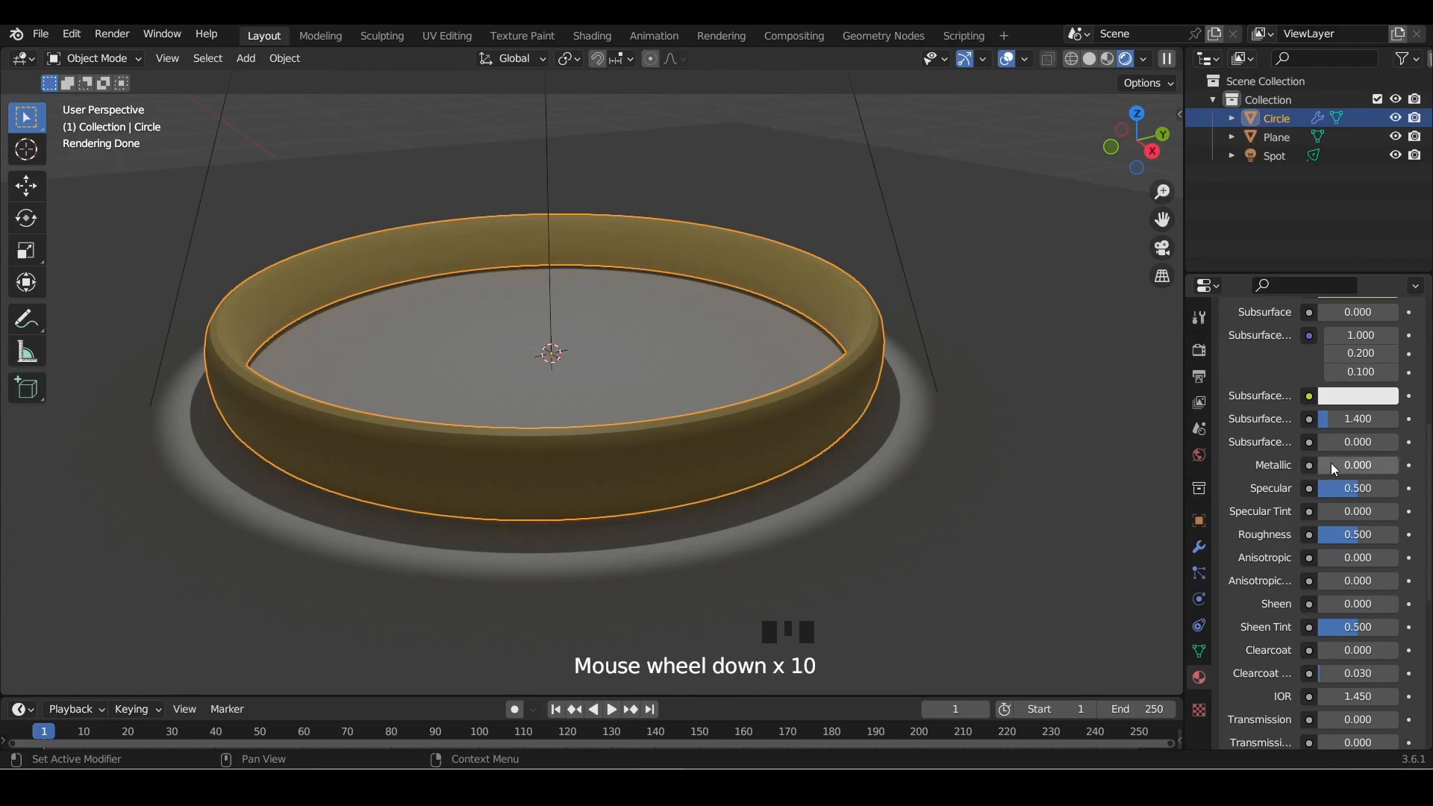
left_click_drag(1329, 468, 1400, 468)
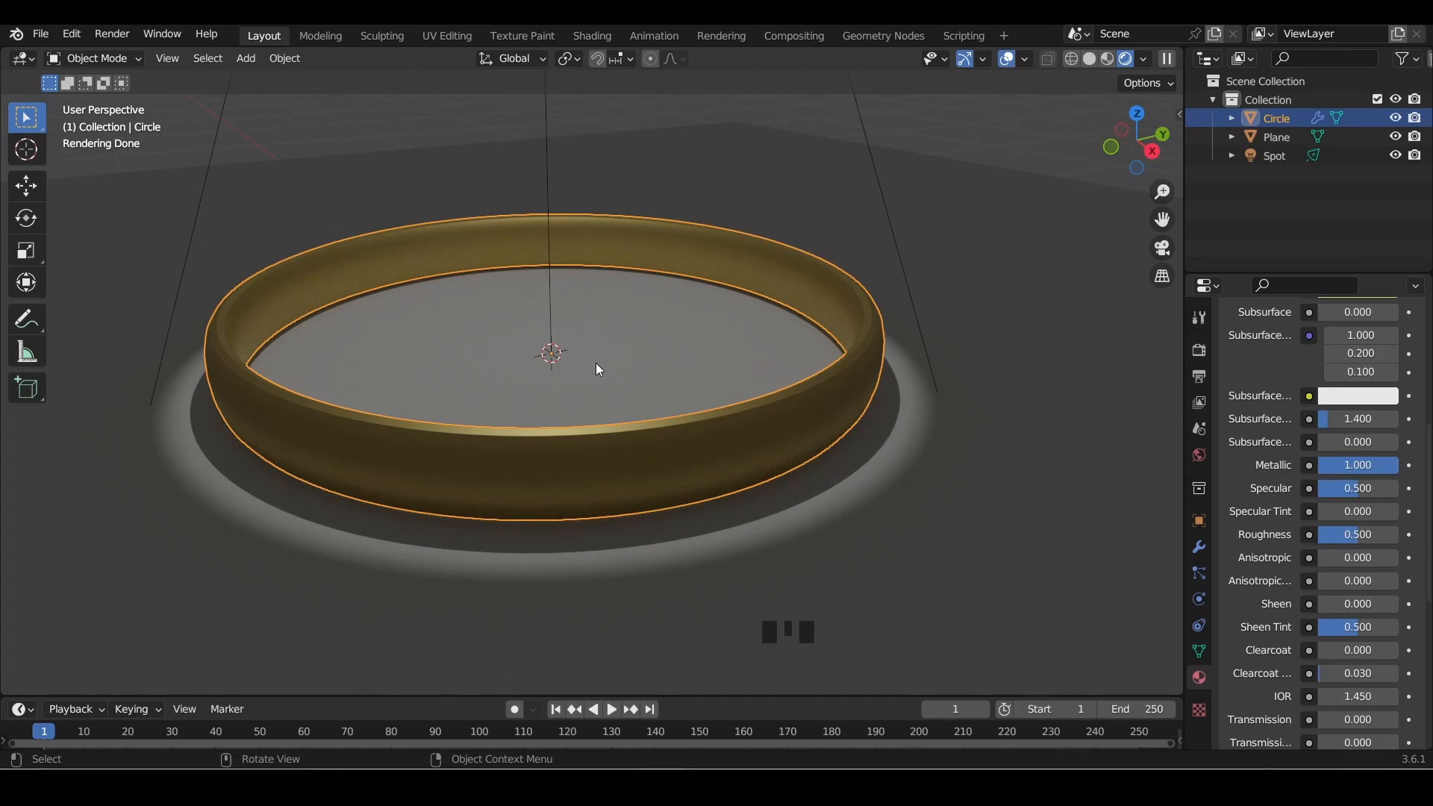
Try lower Roughness values on the ring's material, including 0.000 and 0.055, and settle on 0.165
left_click_drag(1360, 539, 1320, 539)
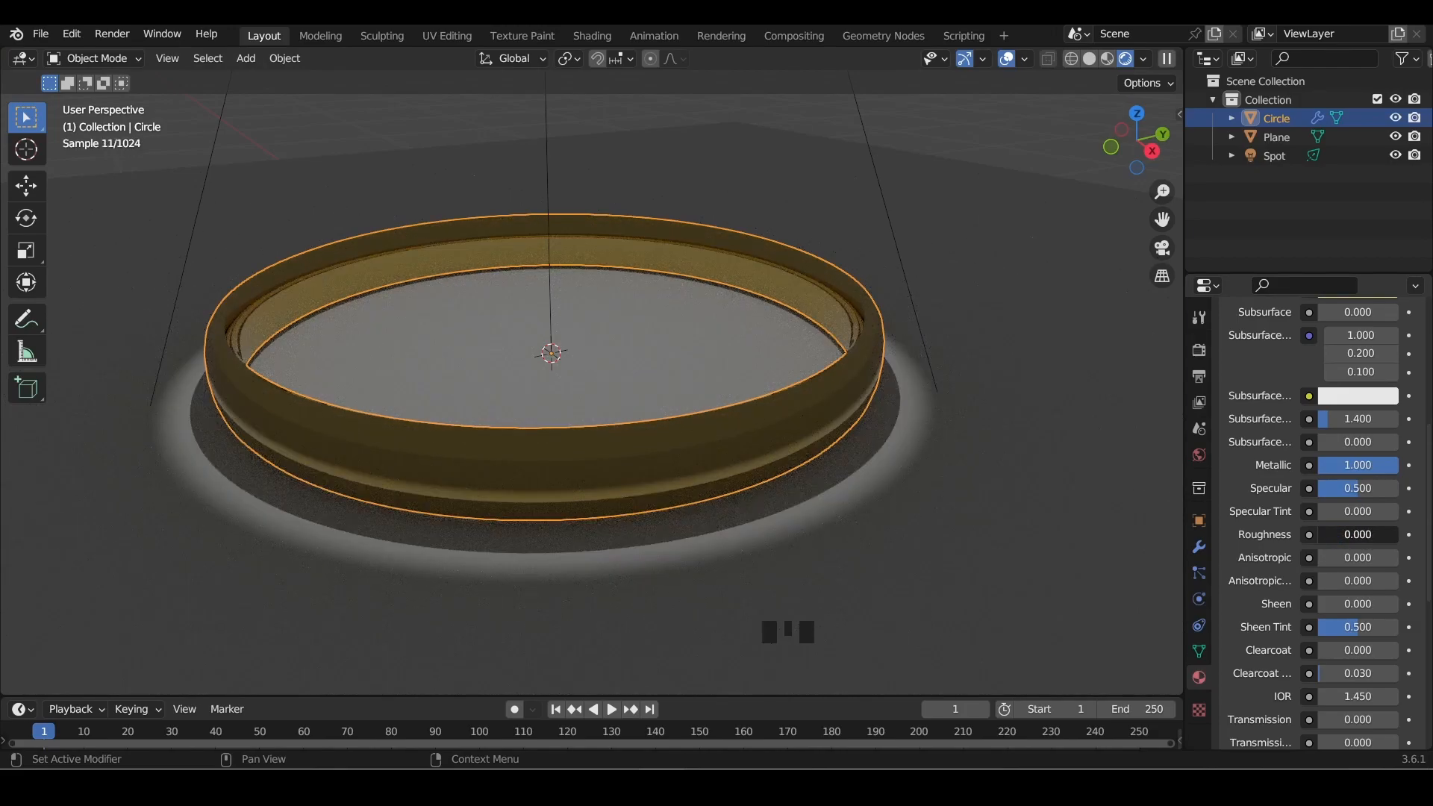
left_click_drag(1320, 539, 1327, 539)
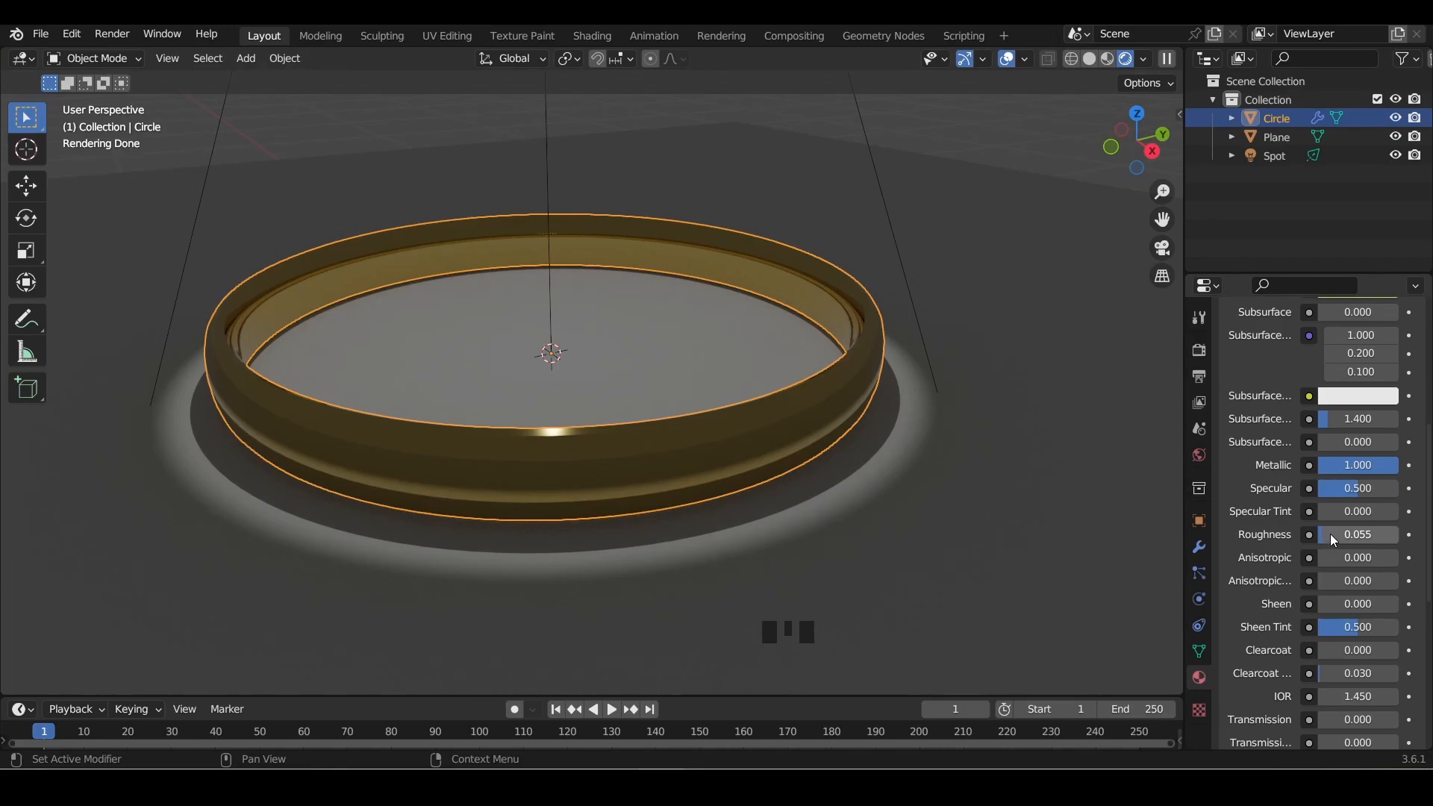
left_click_drag(1325, 541, 1322, 541)
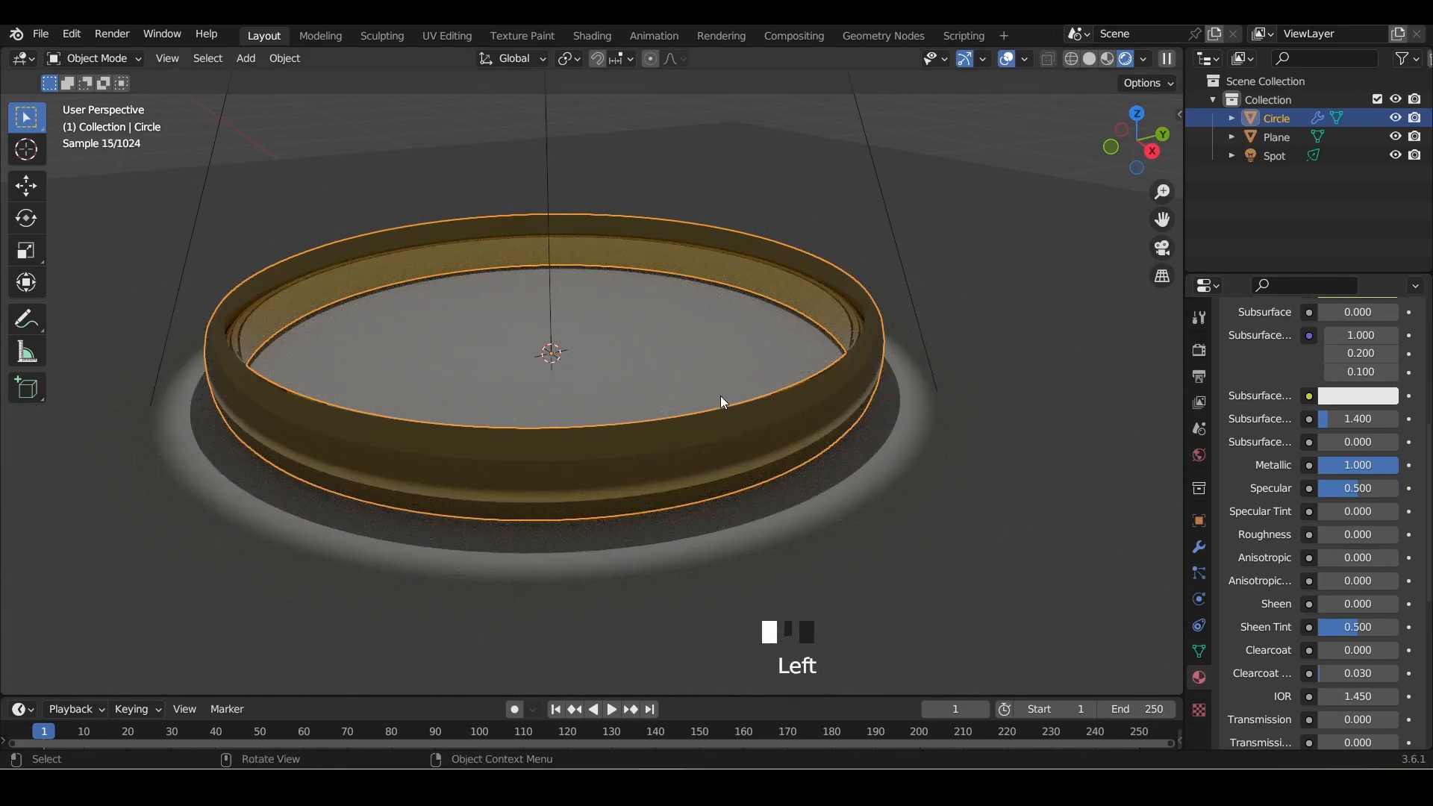
left_click_drag(1336, 535, 1355, 535)
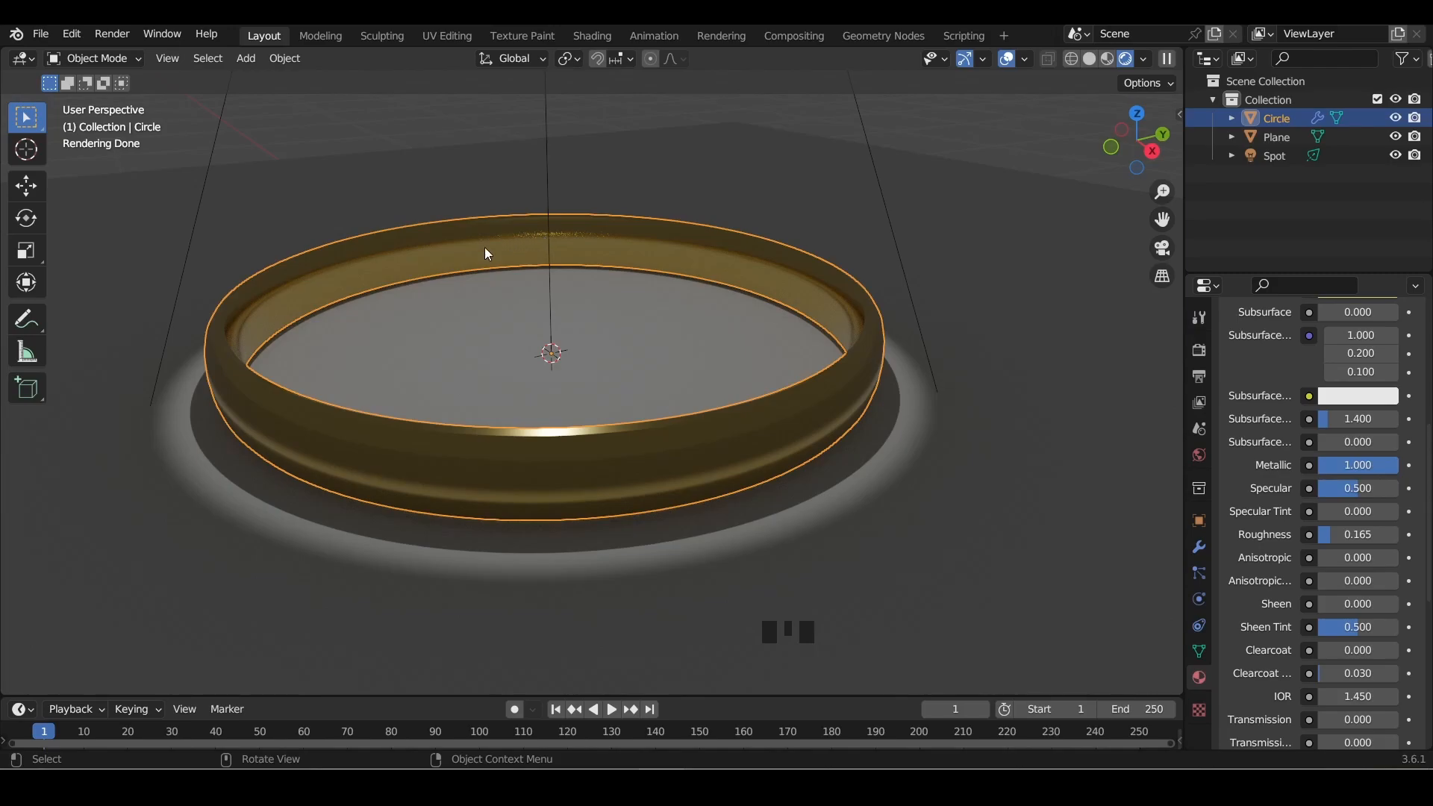
Enlarge the timeline area, switch it to the Shader Editor, and show the World shader nodes
middle_click_drag(670, 300, 755, 217)
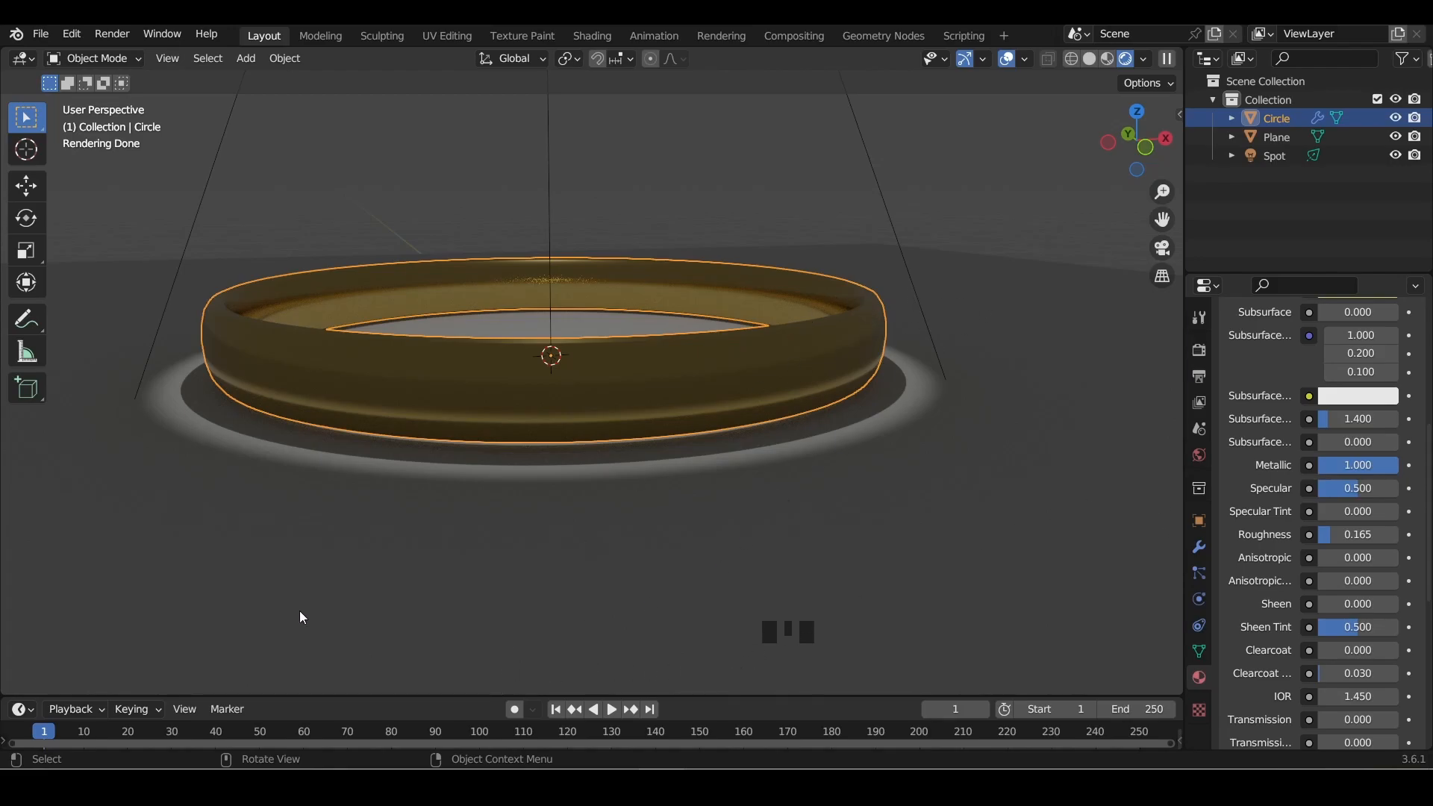
left_click_drag(378, 696, 437, 369)
left_click(32, 387)
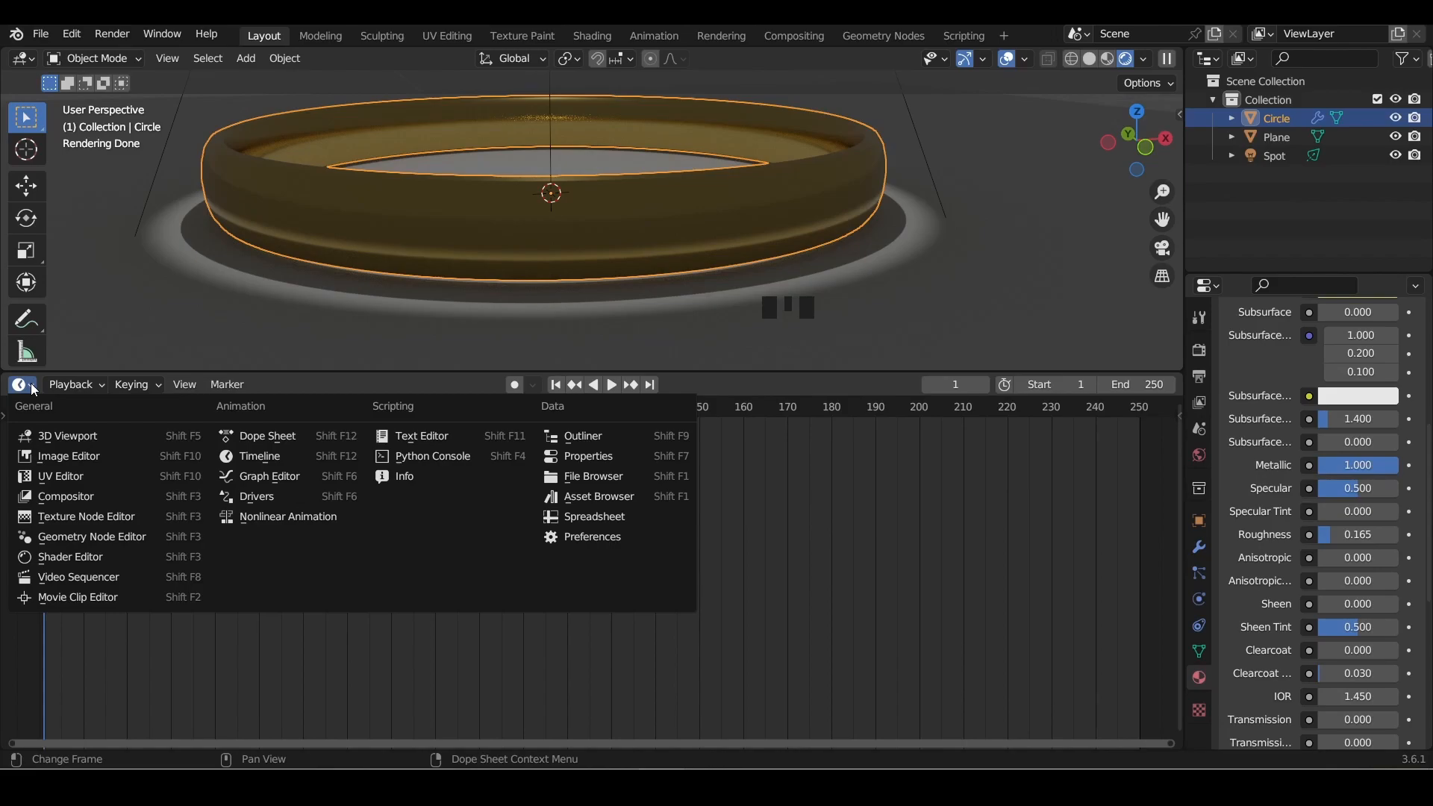
left_click(76, 562)
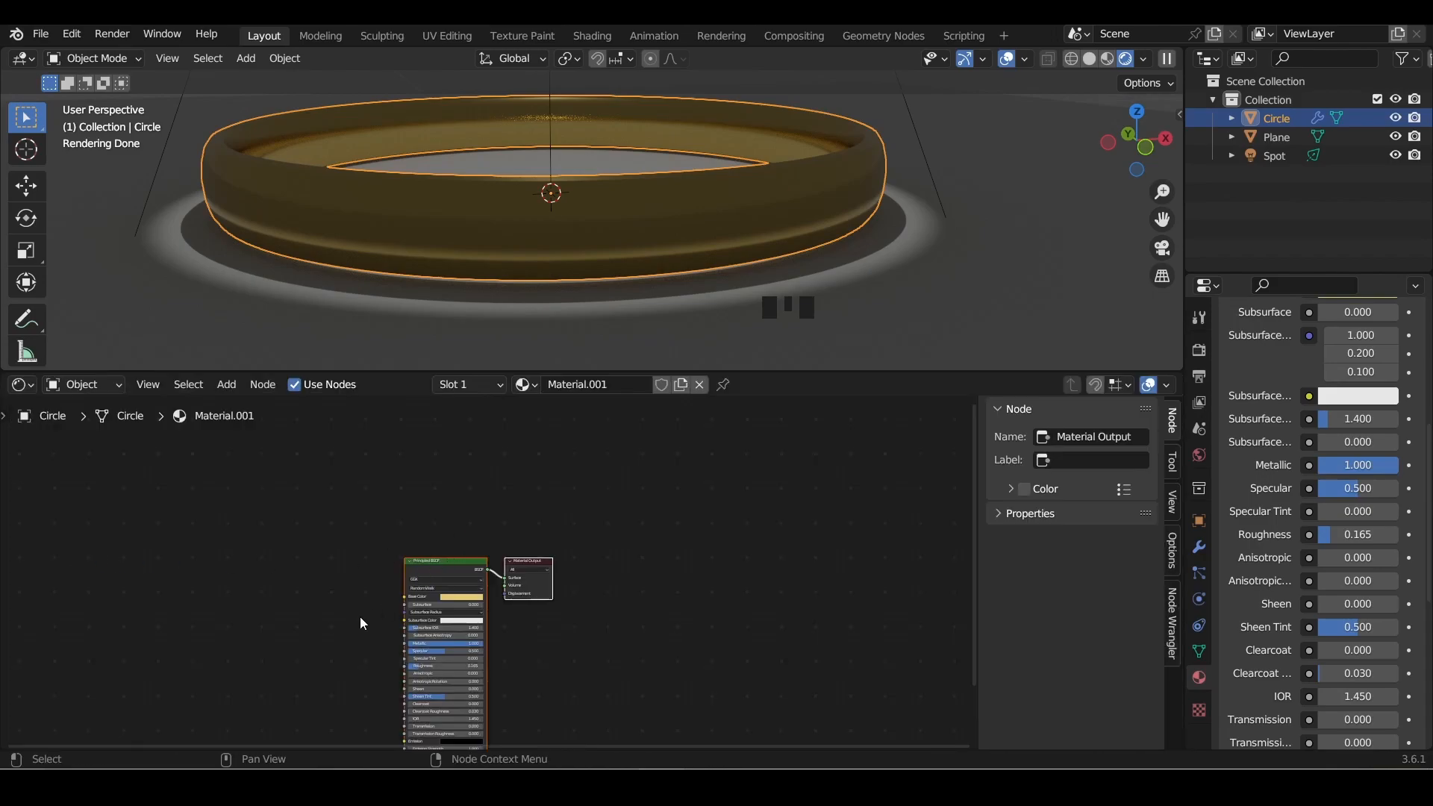
left_click(92, 384)
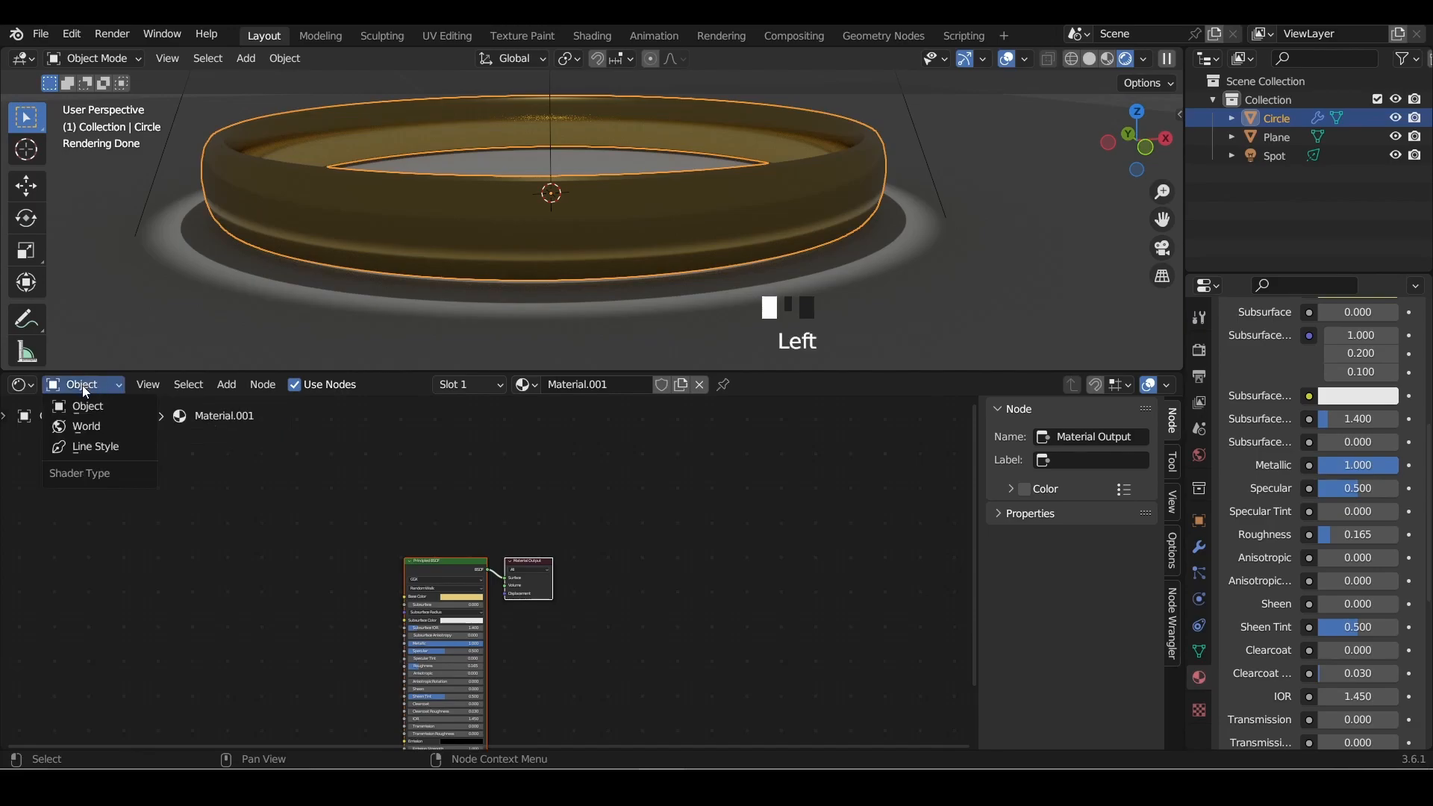
left_click(86, 424)
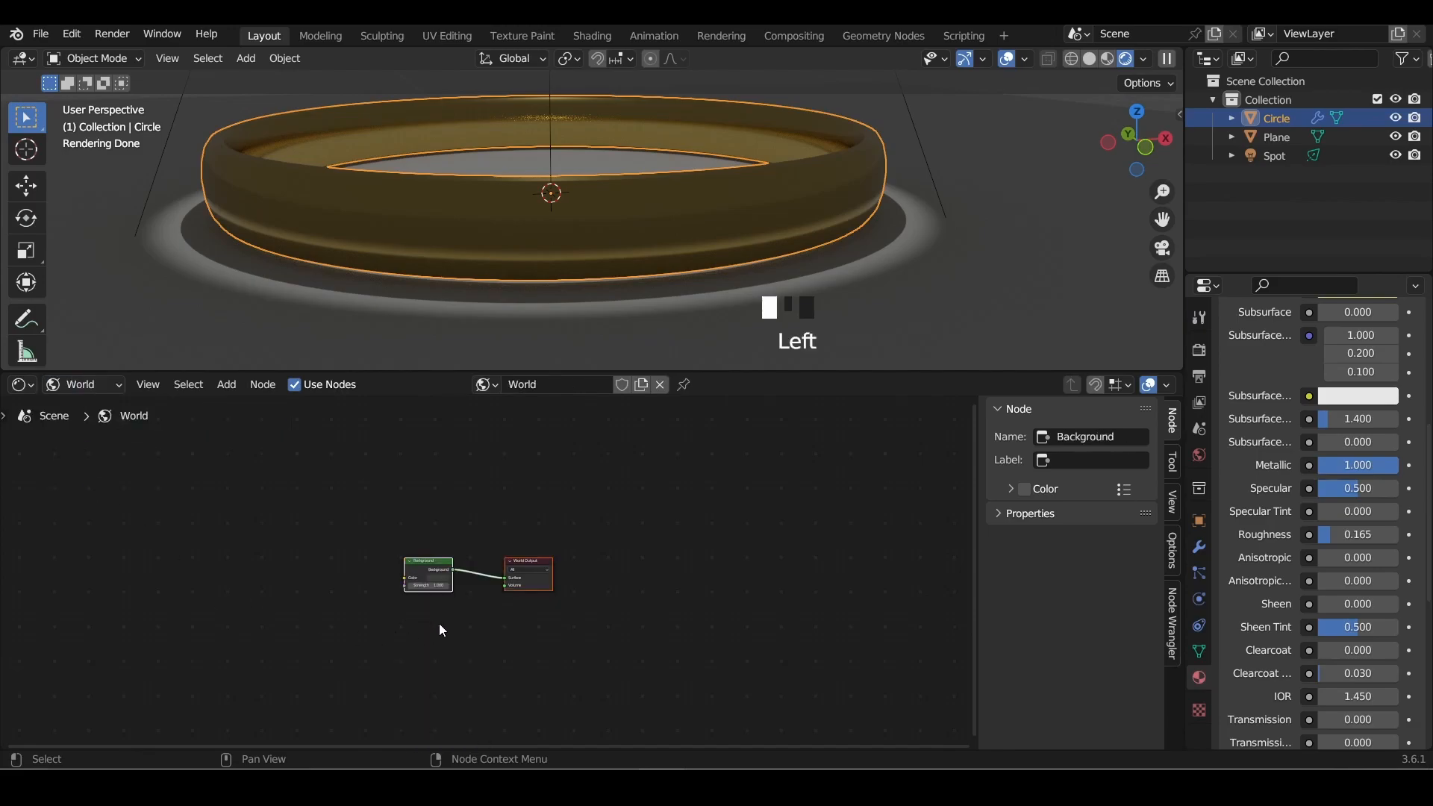
scroll(400, 595, "up", 15)
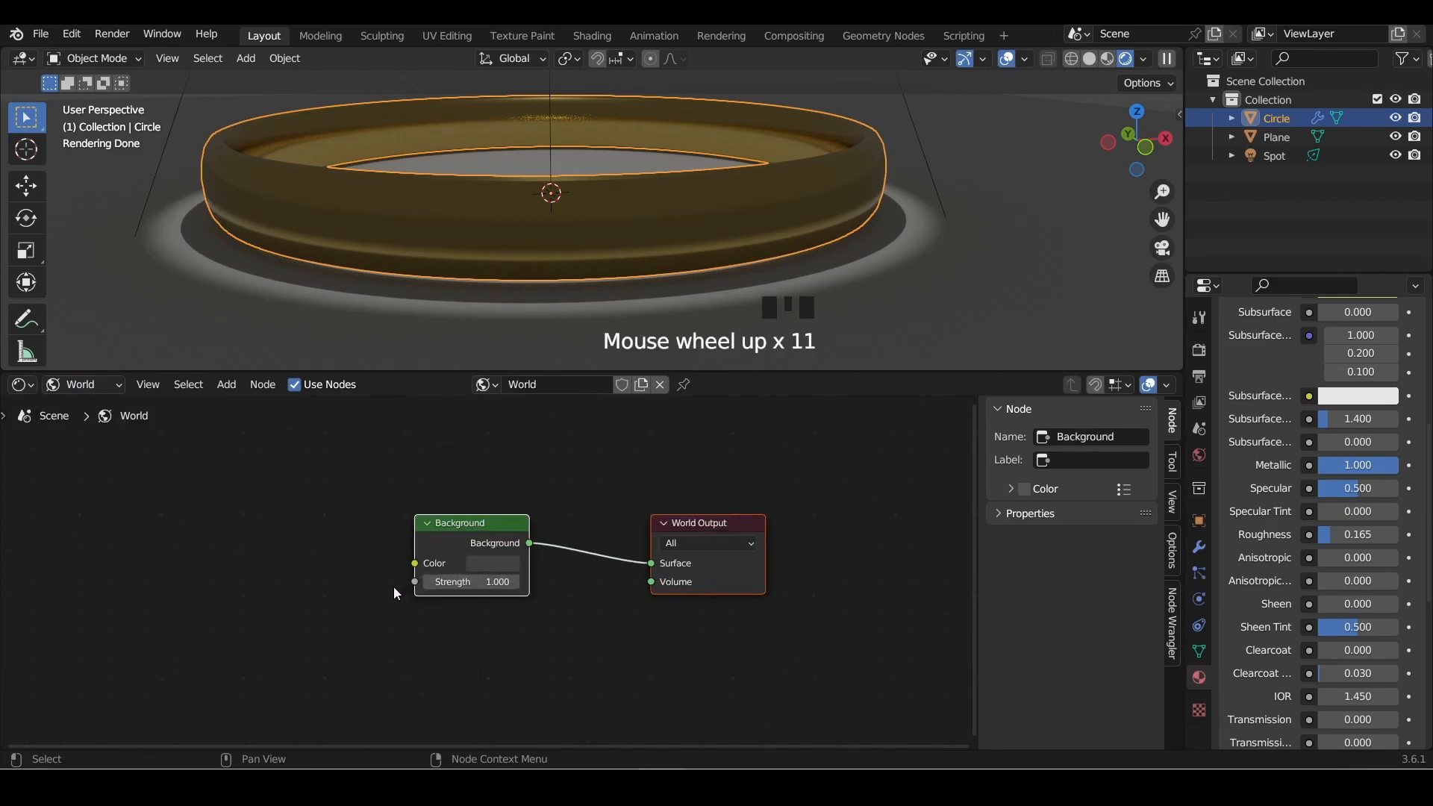
middle_click_drag(360, 551, 478, 548)
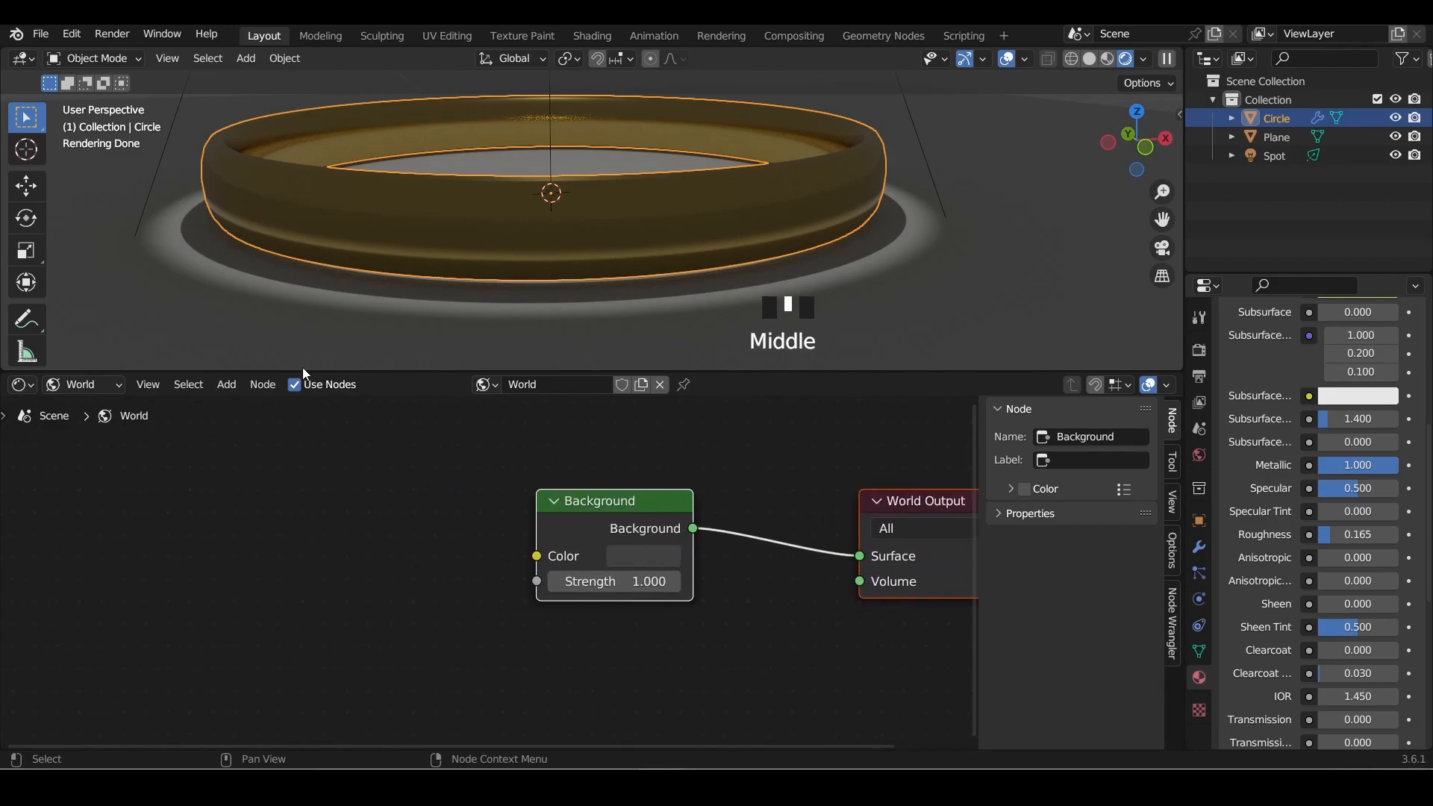
Search the add-ons in the preferences for "node" to check the Node Wrangler add-on, and close the preferences
left_click(75, 35)
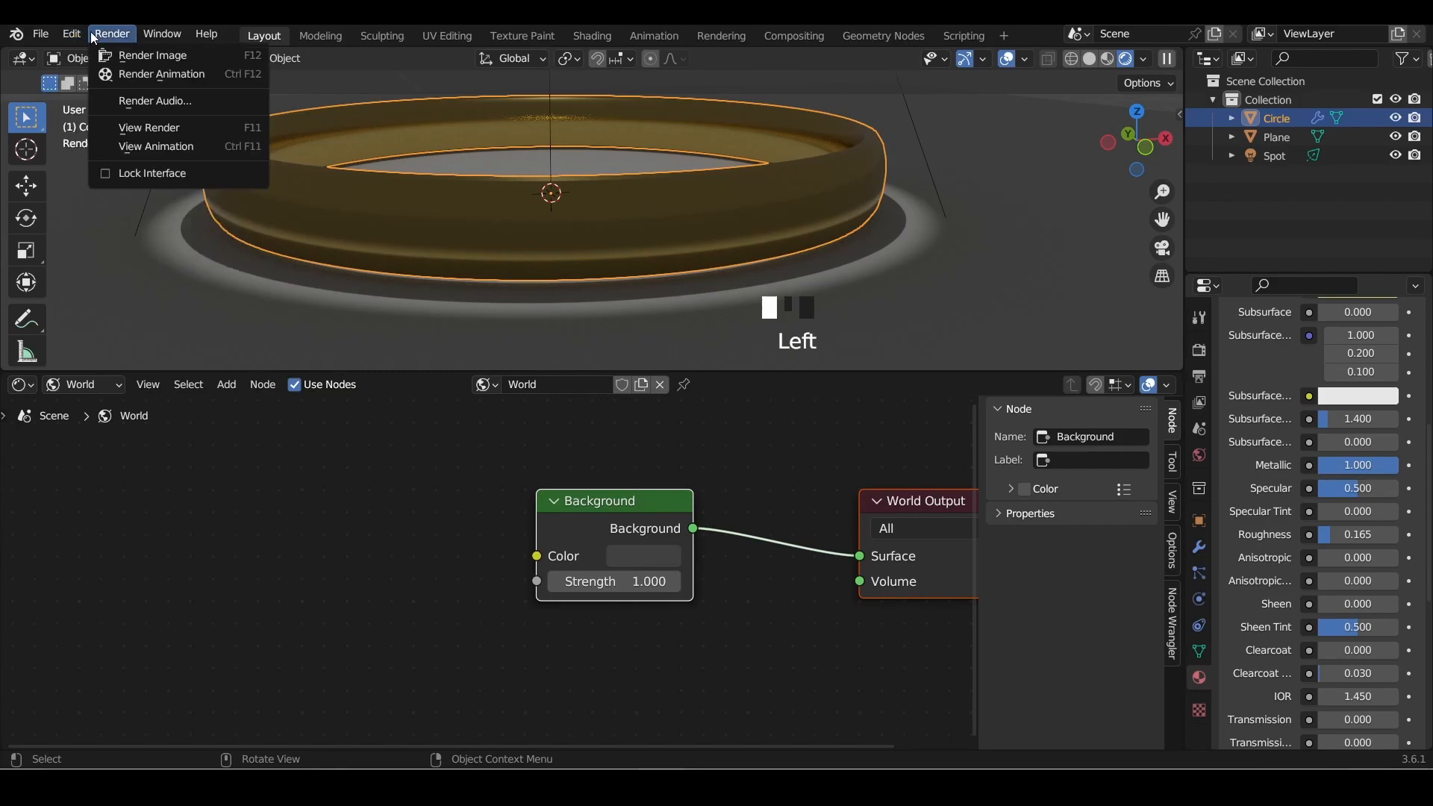
left_click(97, 299)
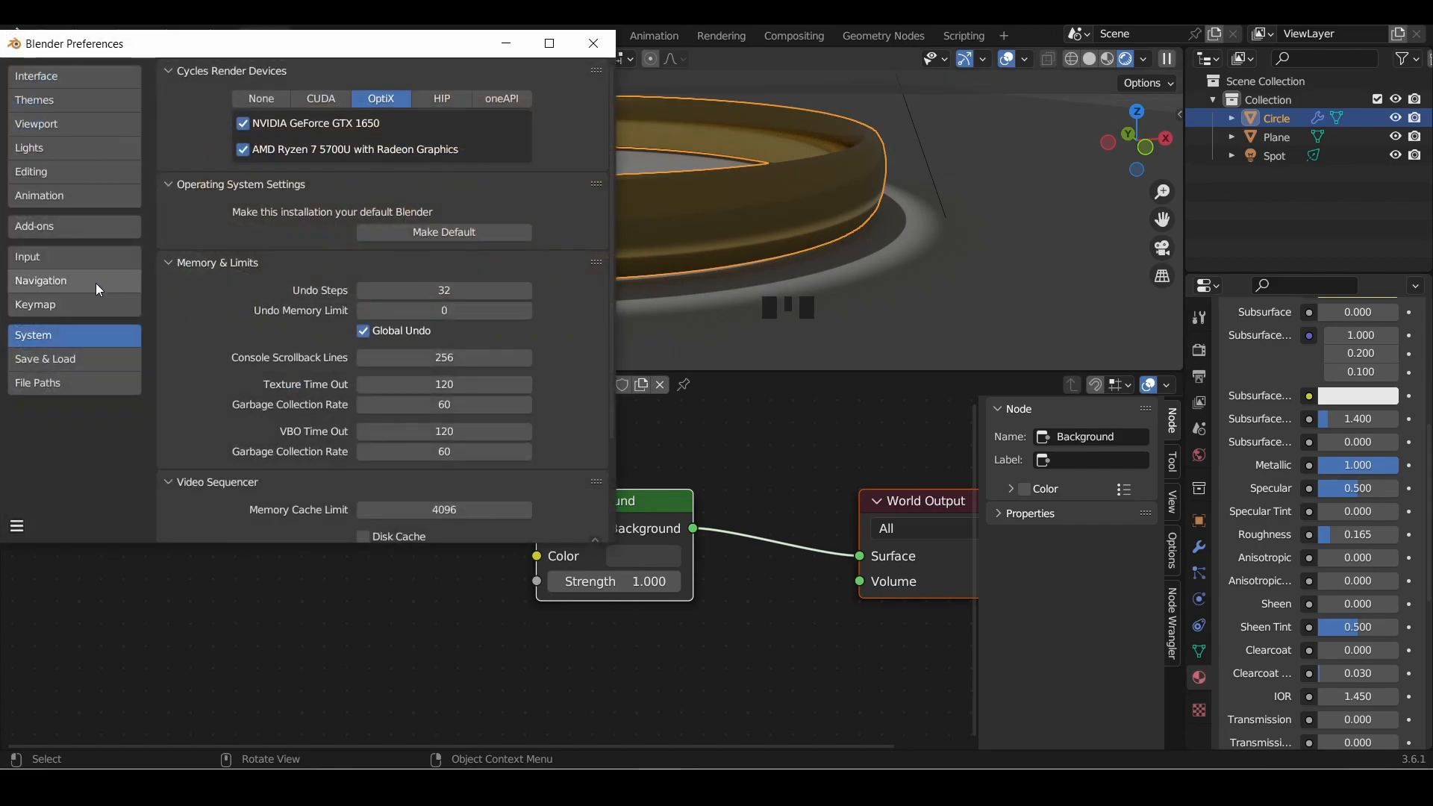
left_click(56, 225)
left_click(516, 95)
type("node")
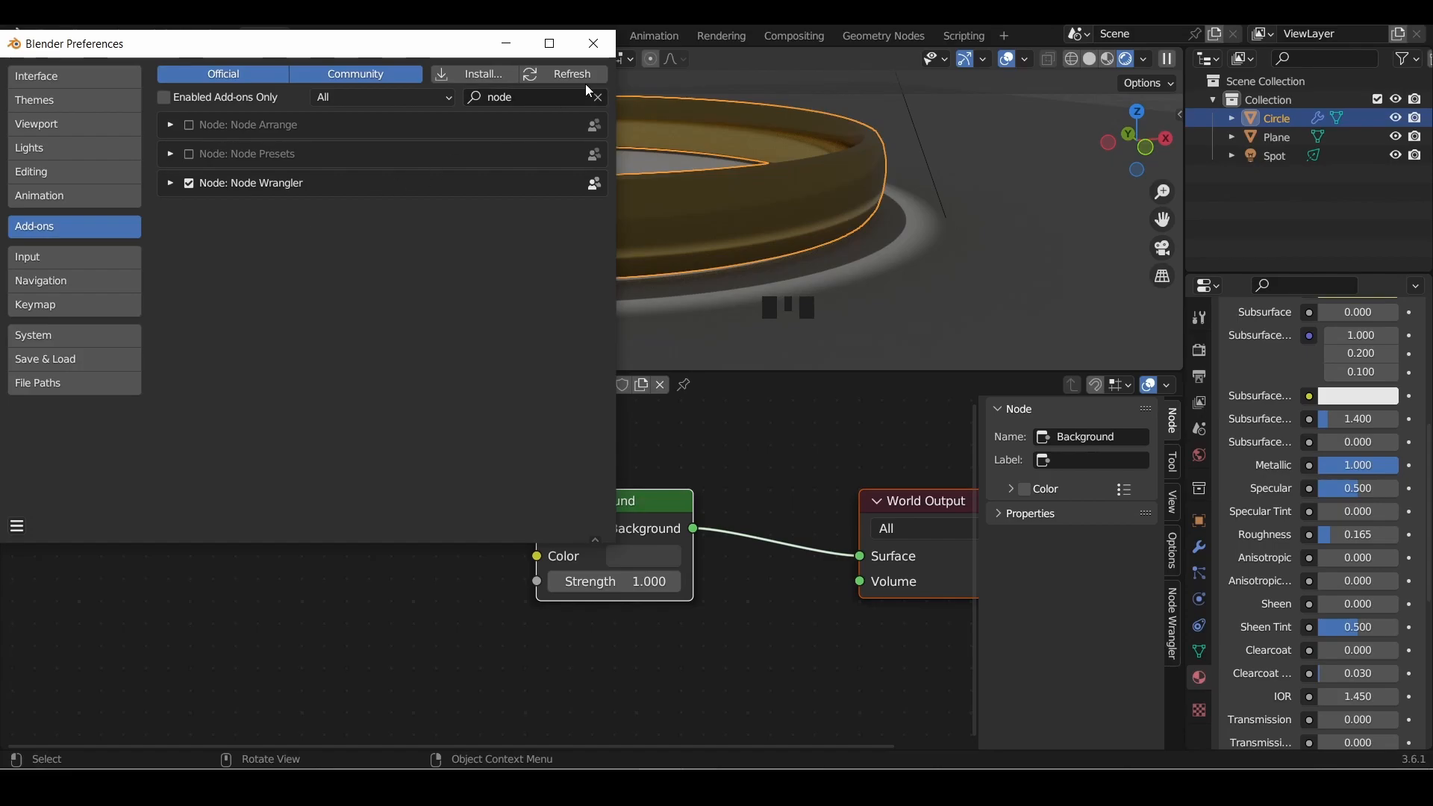
left_click(592, 42)
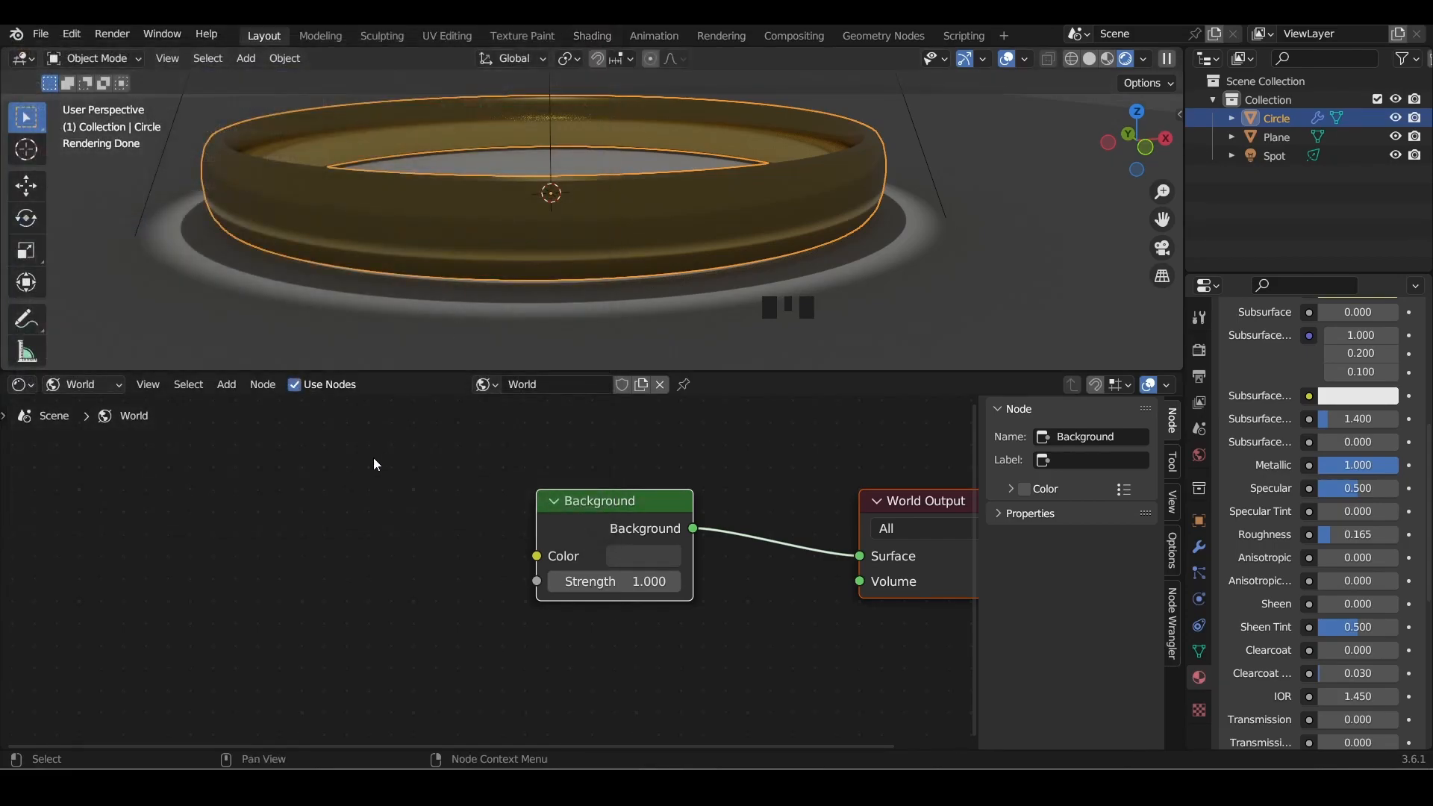
Use Node Wrangler to add Texture Coordinate, Mapping and Environment Texture nodes connected to the Background node
left_click(616, 498)
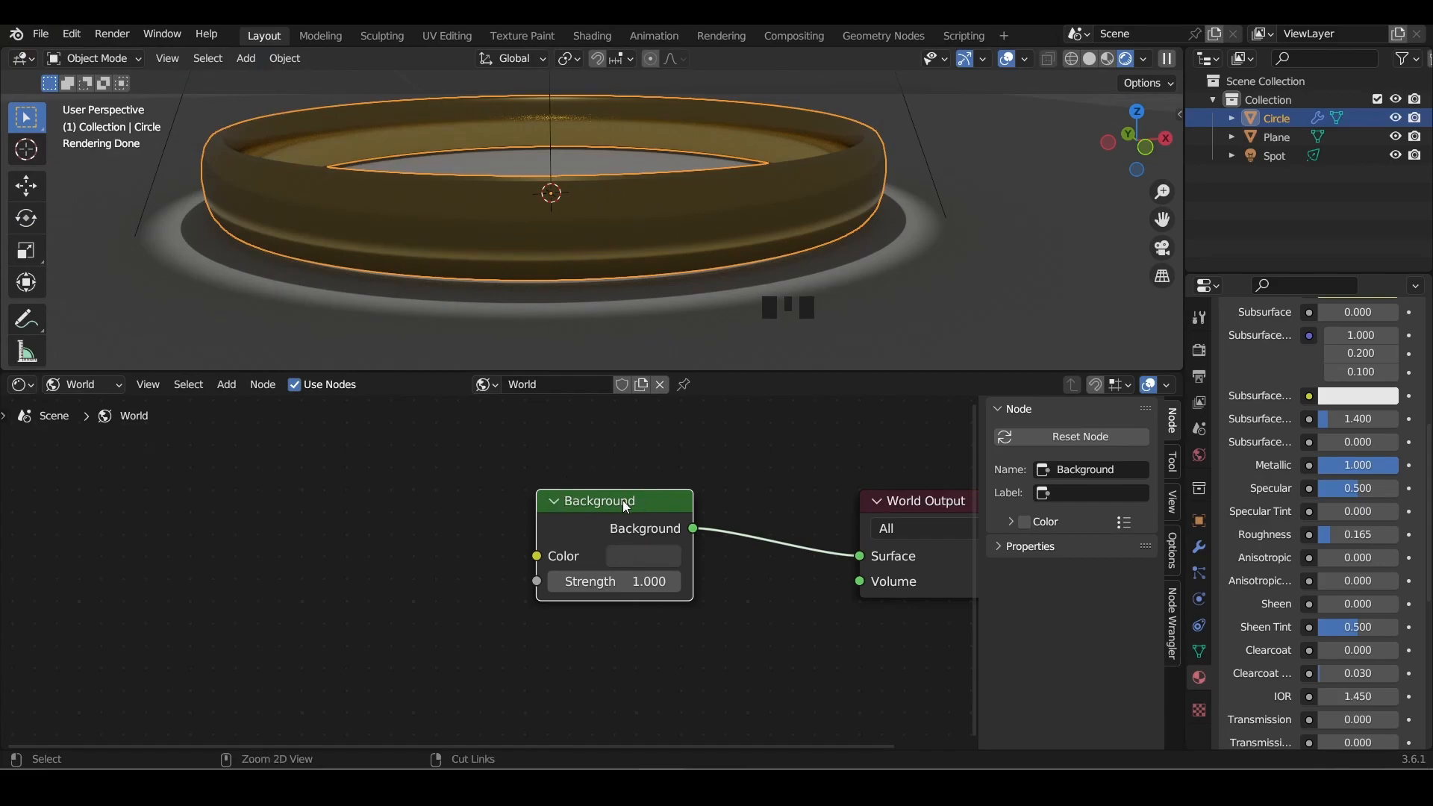
key("ctrl+t")
middle_click_drag(336, 495, 590, 448)
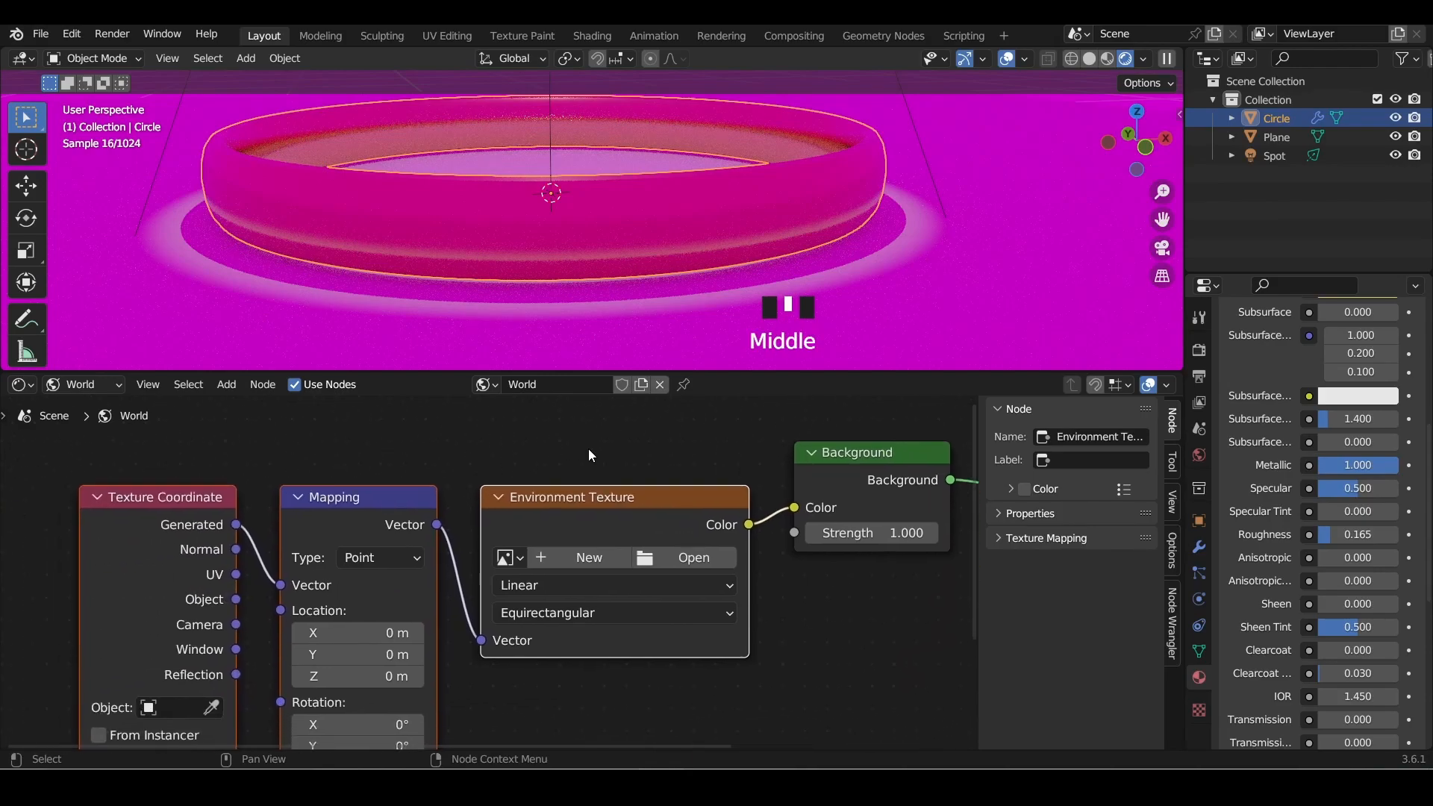
scroll(590, 448, "down", 3)
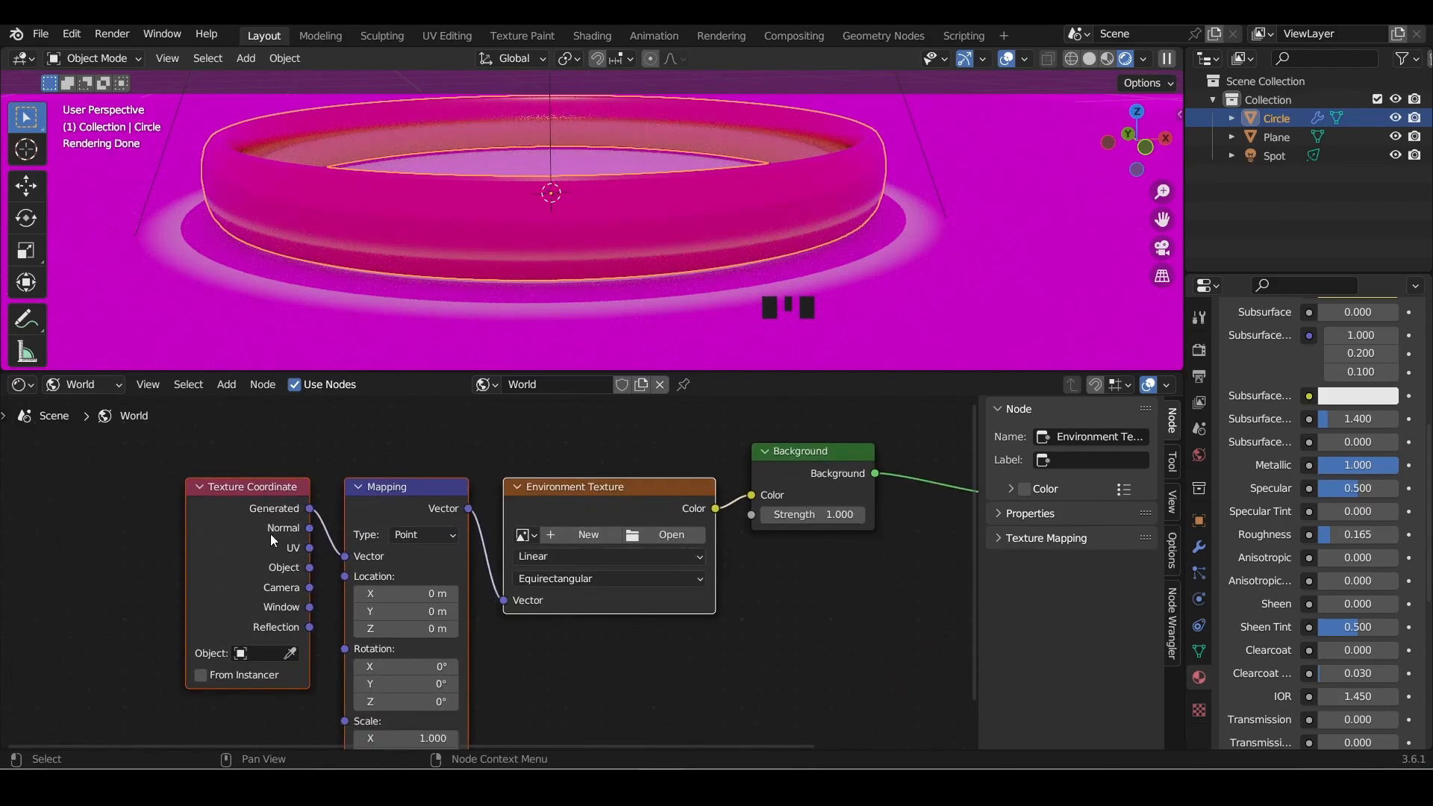
middle_click_drag(722, 618, 692, 567)
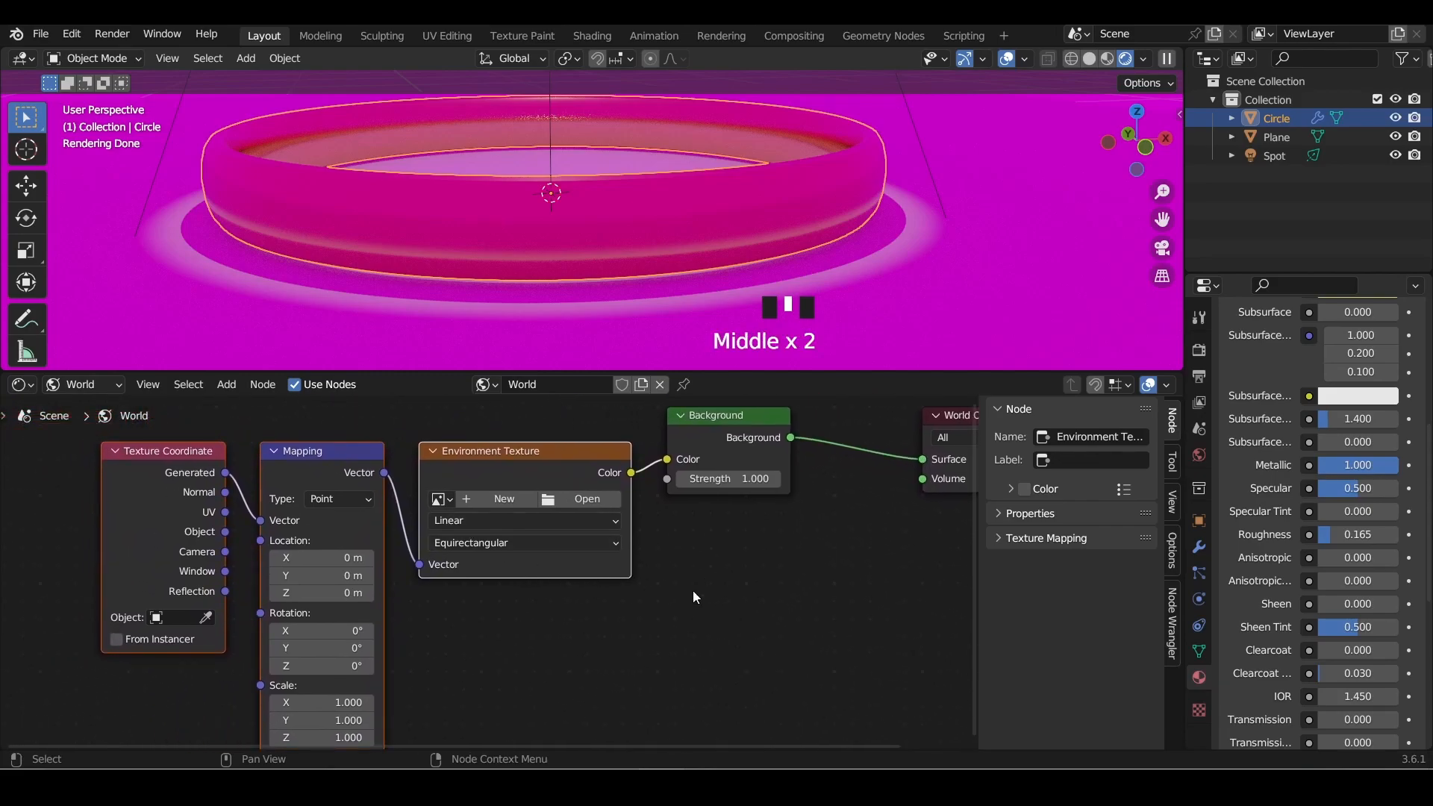
key("shift+a")
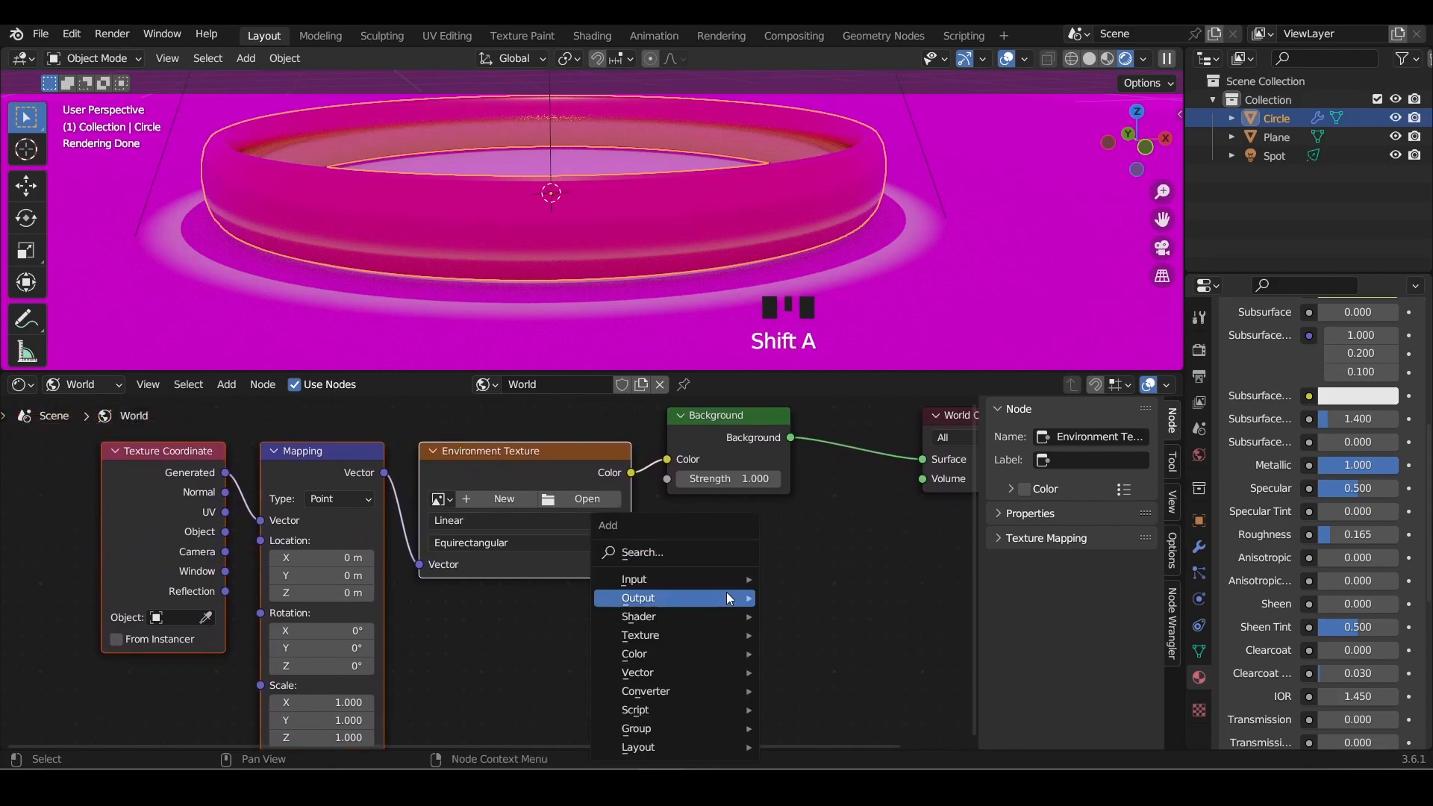
left_click(684, 556)
left_click(652, 596)
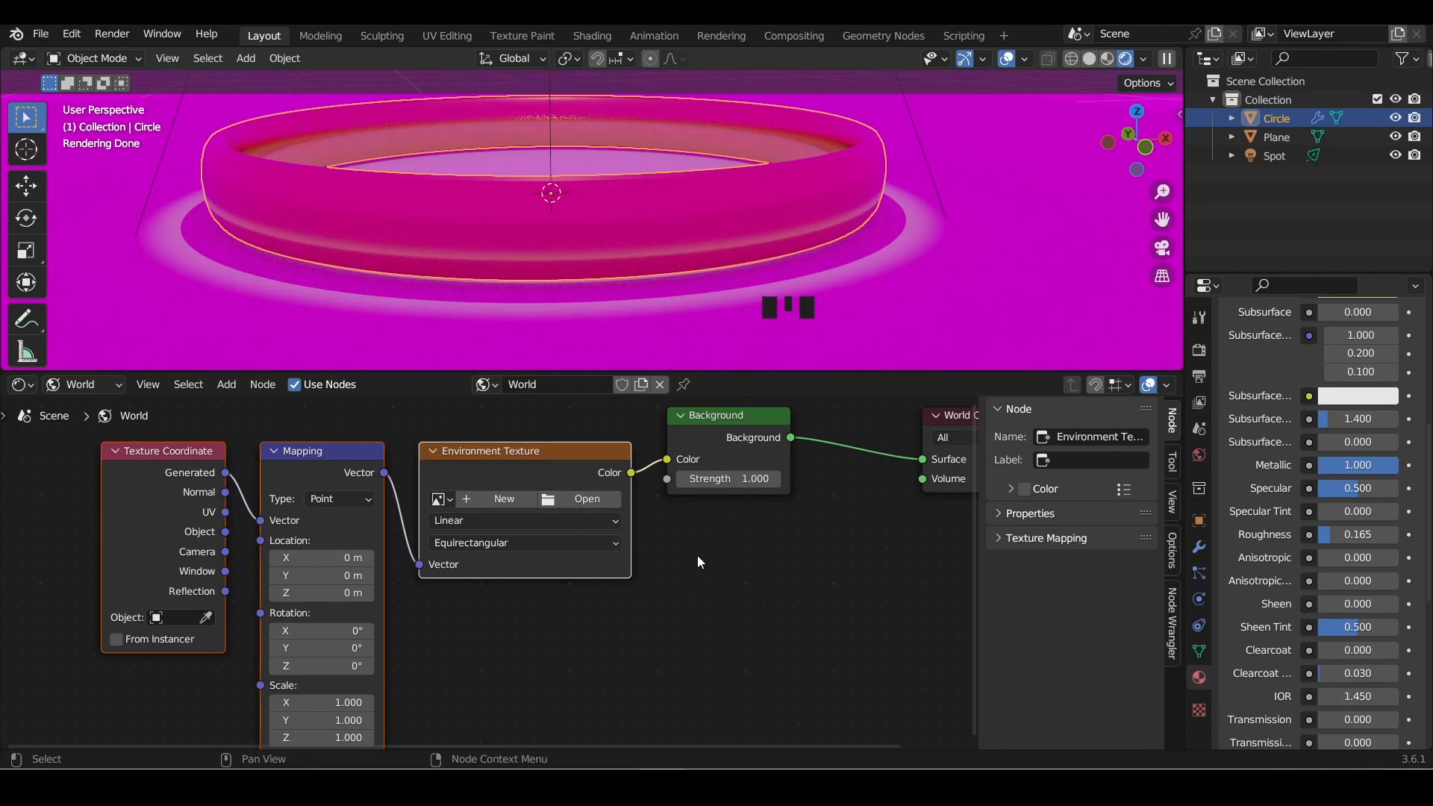
Load christmas_photo_studio_07_8k.hdr from the hdri folder into the Environment Texture node and enlarge the 3D viewport
left_click(573, 499)
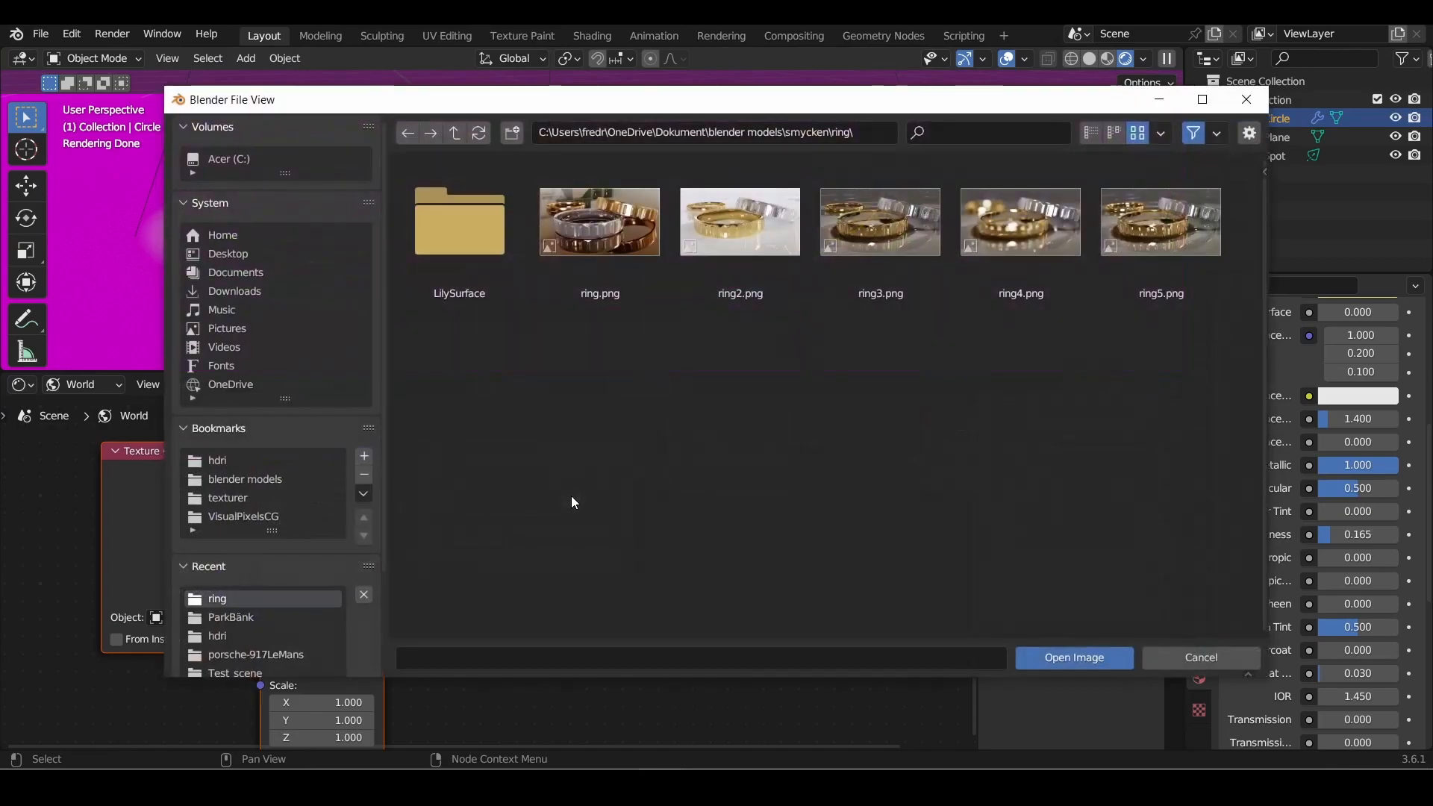
left_click(231, 463)
left_click(629, 281)
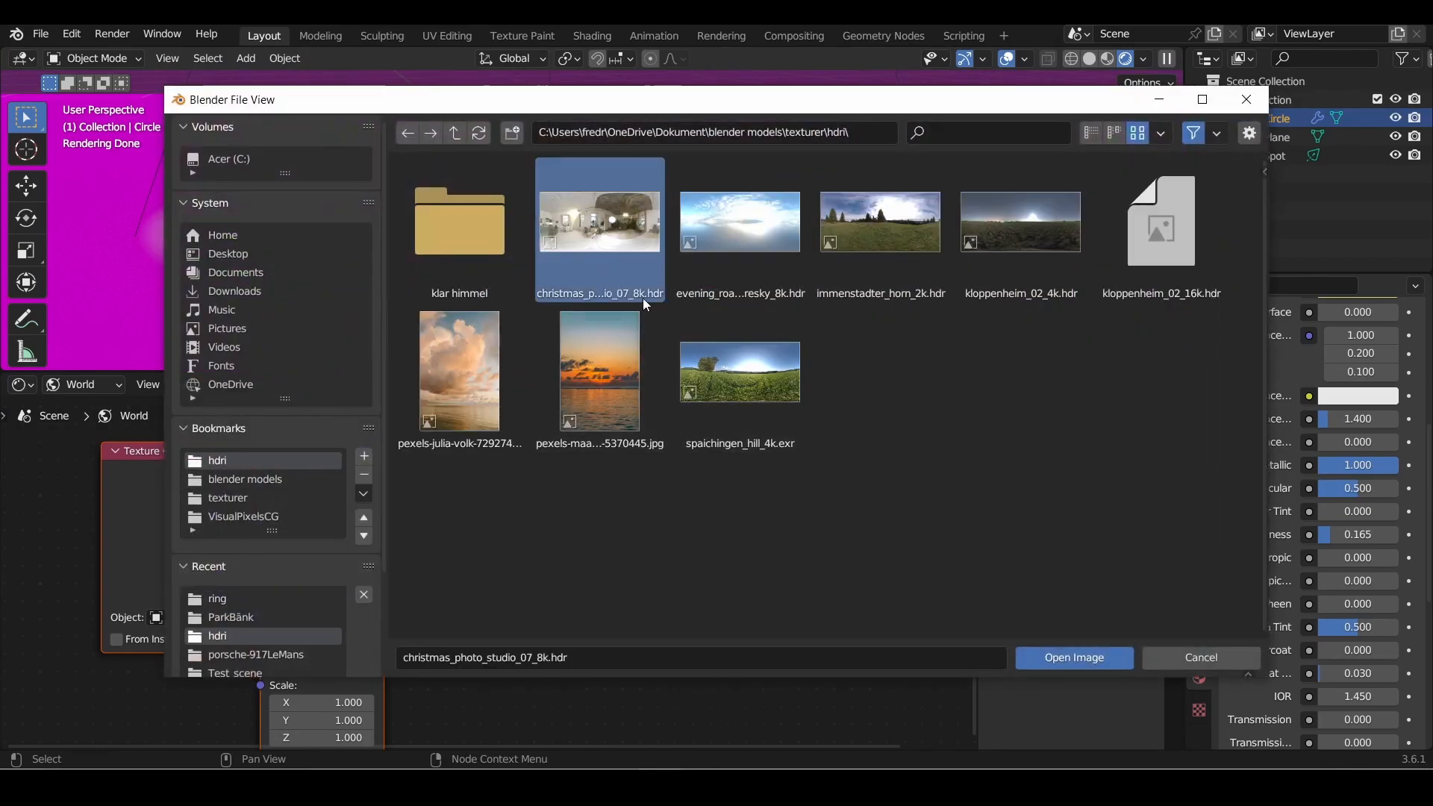
left_click(1081, 659)
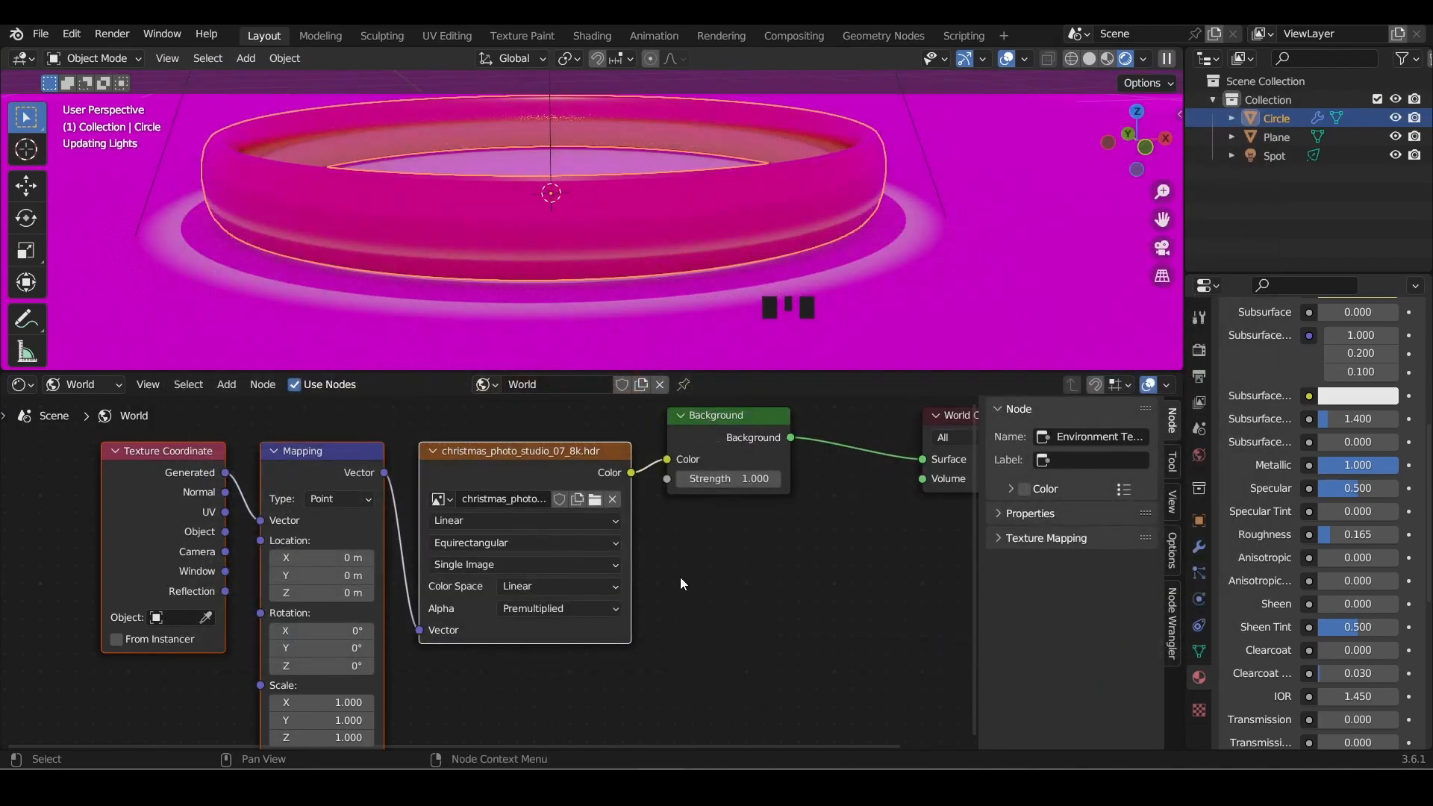
left_click_drag(732, 373, 712, 545)
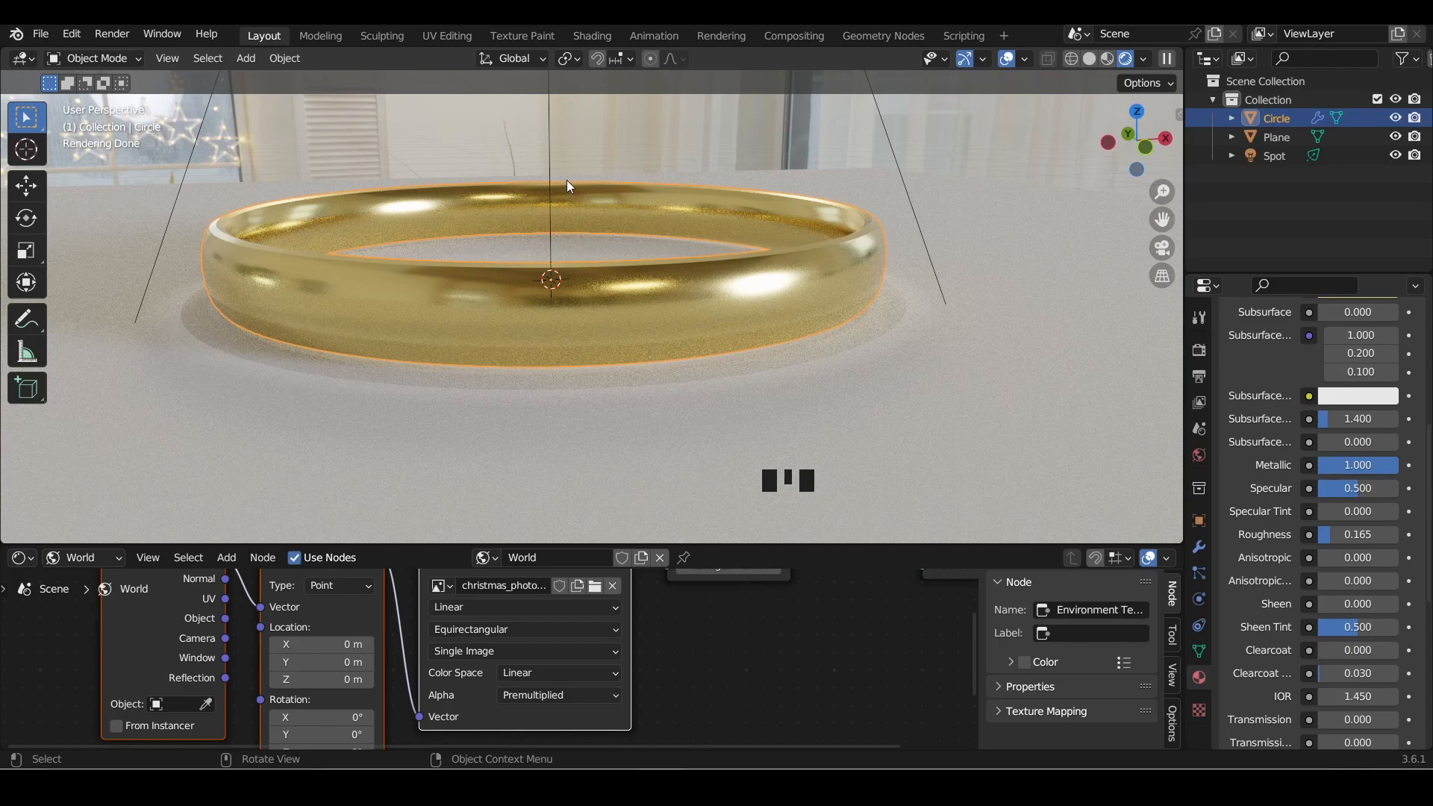
Hide the Spot light in the viewport and disable it in renders, leaving the HDRI to light the ring
left_click(1358, 137)
left_click(1367, 155)
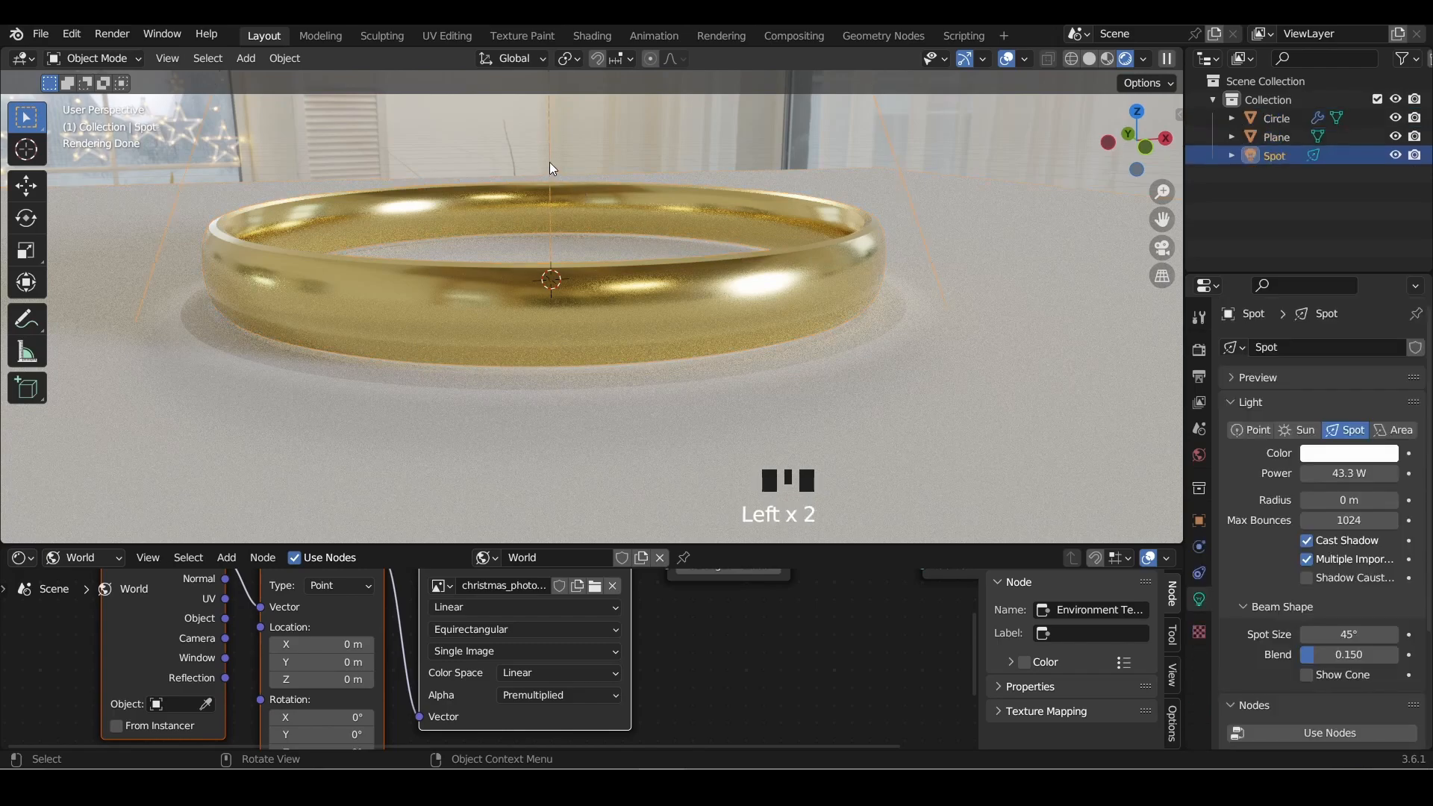
left_click(1396, 157)
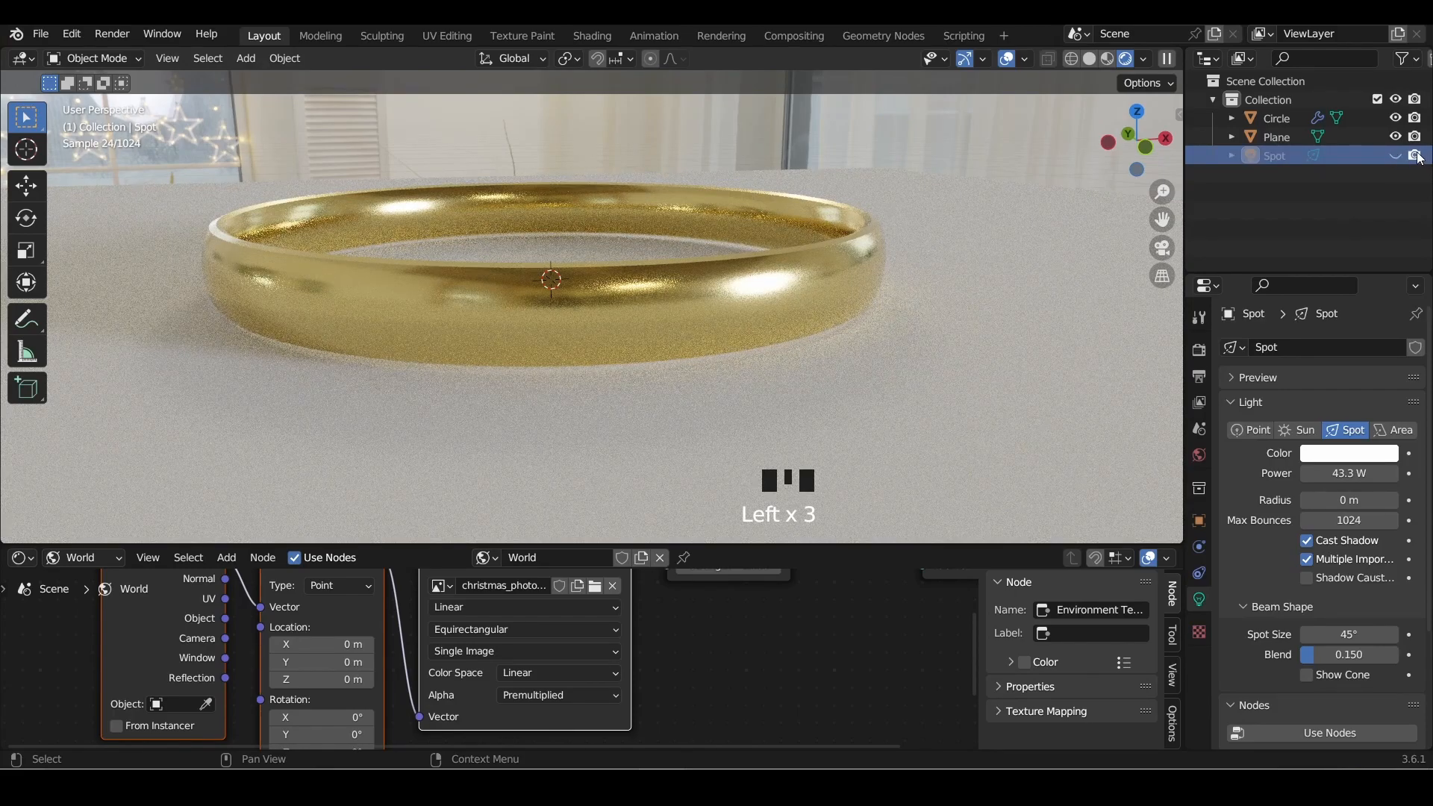
left_click(1416, 156)
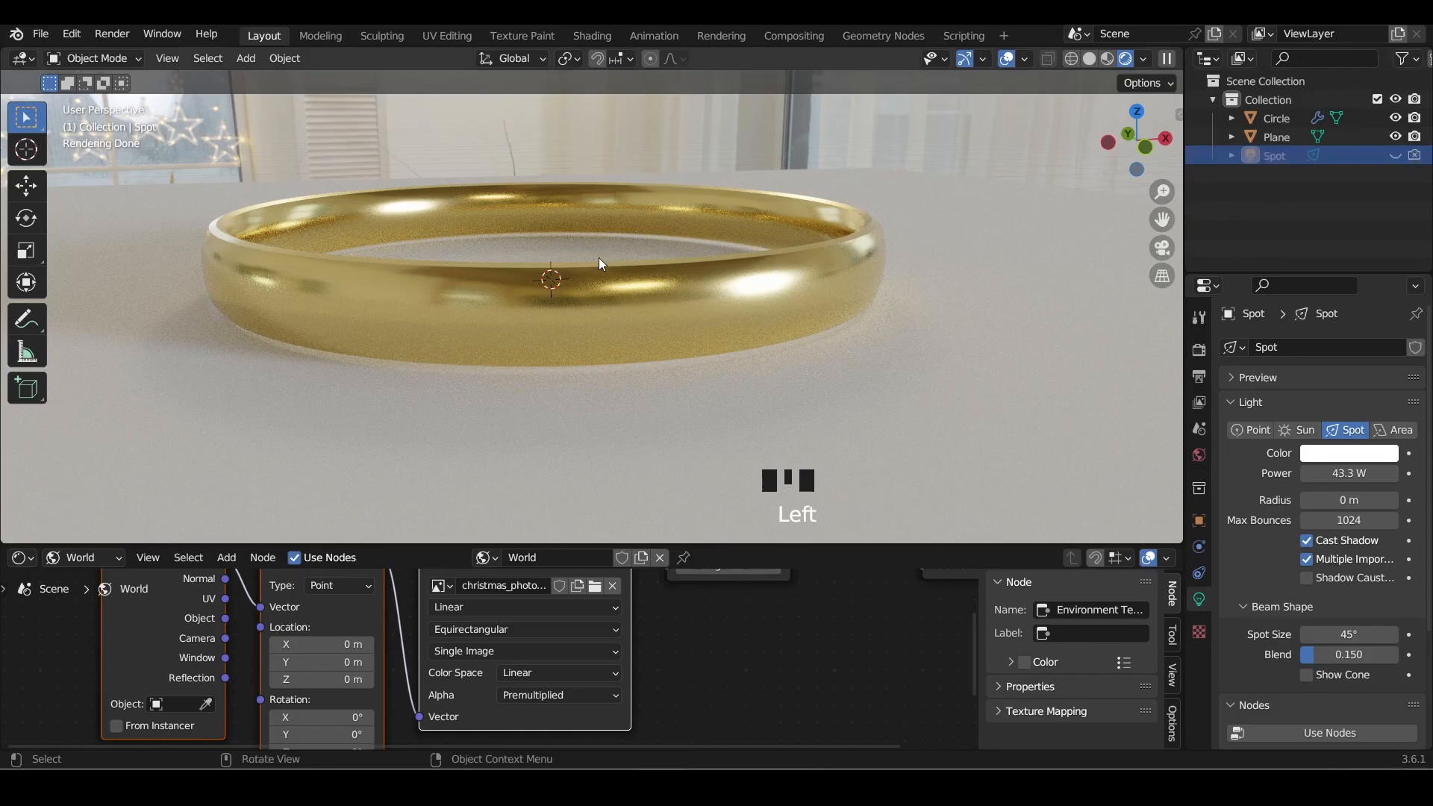
middle_click_drag(598, 258, 589, 273)
scroll(590, 273, "down", 5)
middle_click_drag(625, 207, 559, 151)
scroll(558, 150, "up", 2)
scroll(579, 279, "down", 1)
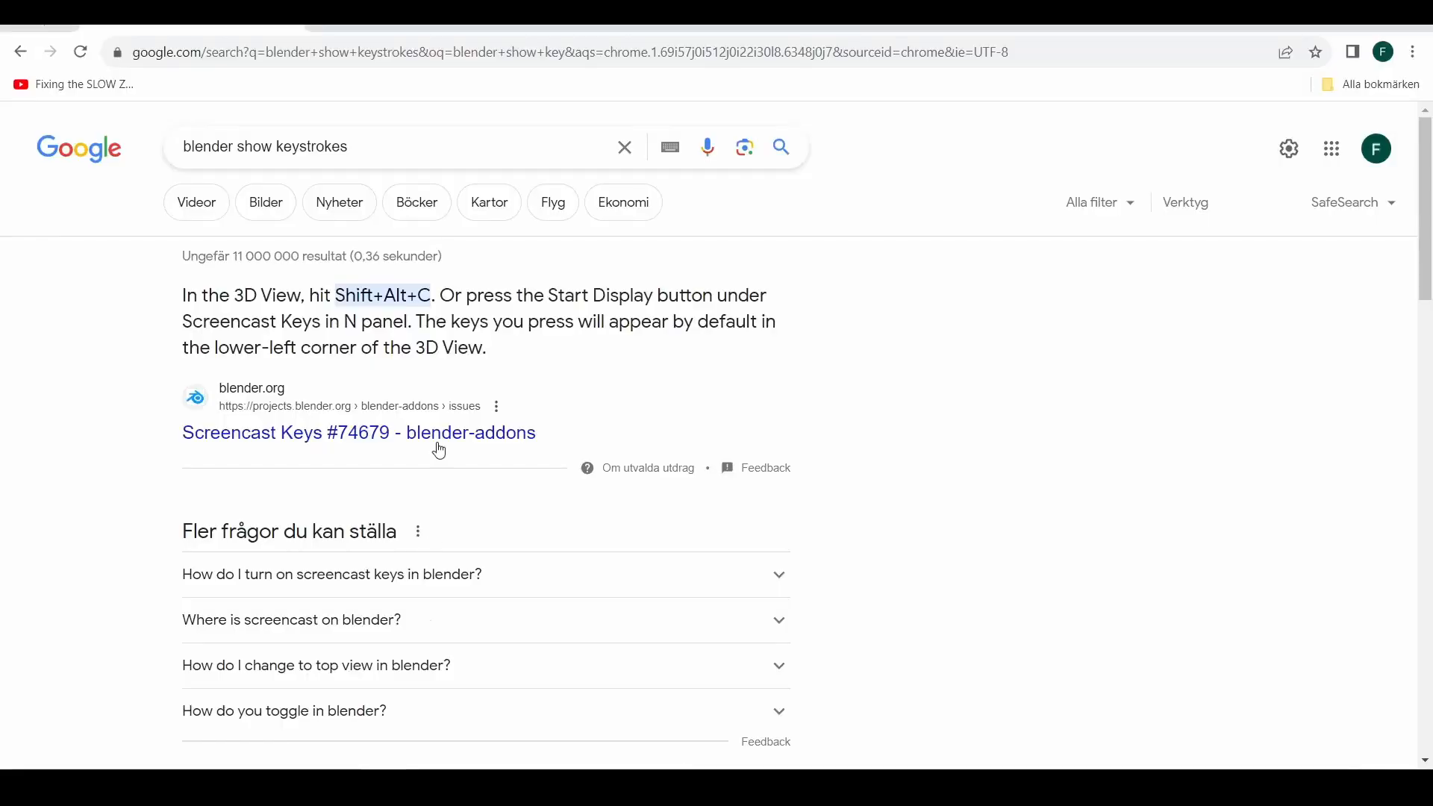
Switch to the web browser, open the Poly Haven site and go to its HDRIs section
left_click(333, 28)
type("pol")
key("Return")
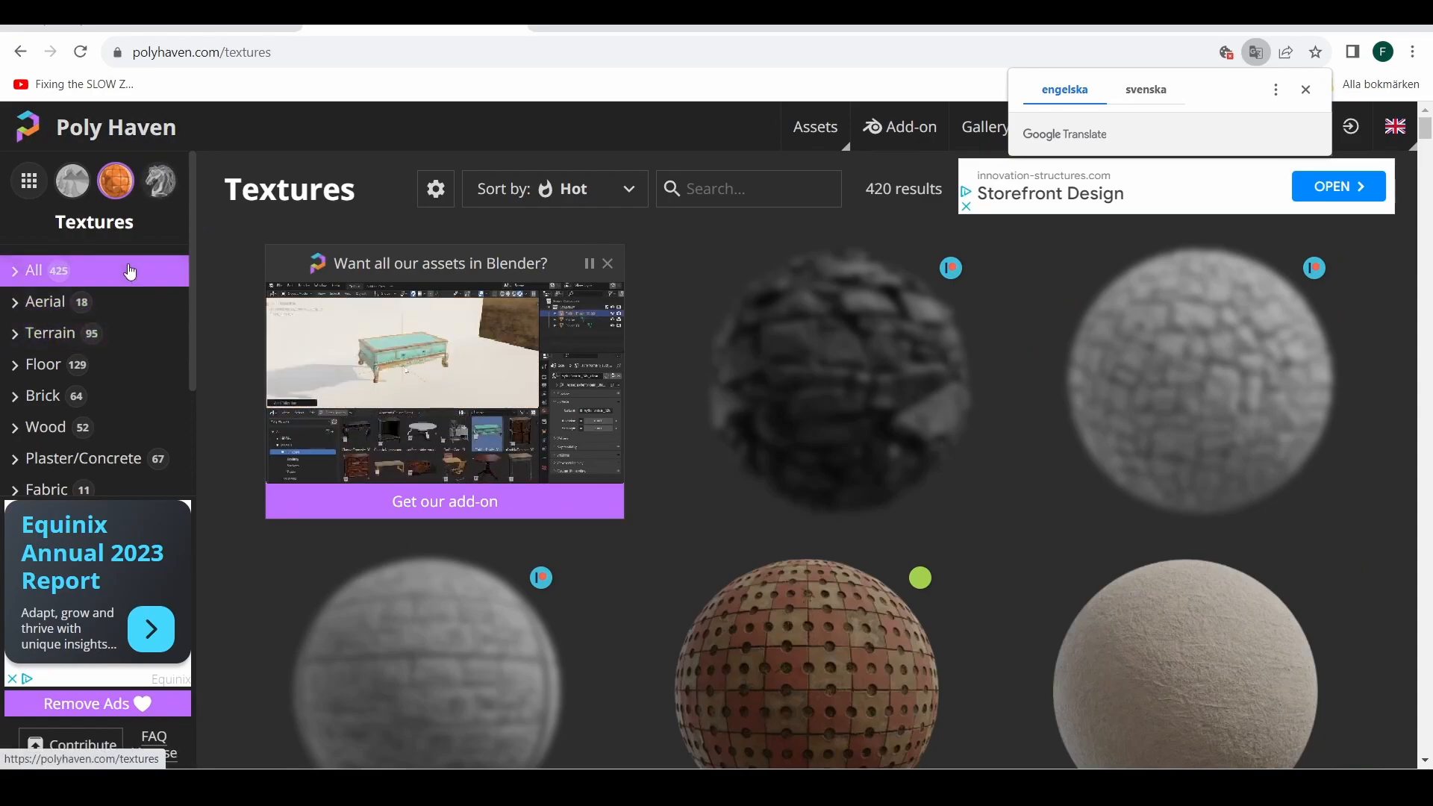
scroll(124, 395, "down", 2)
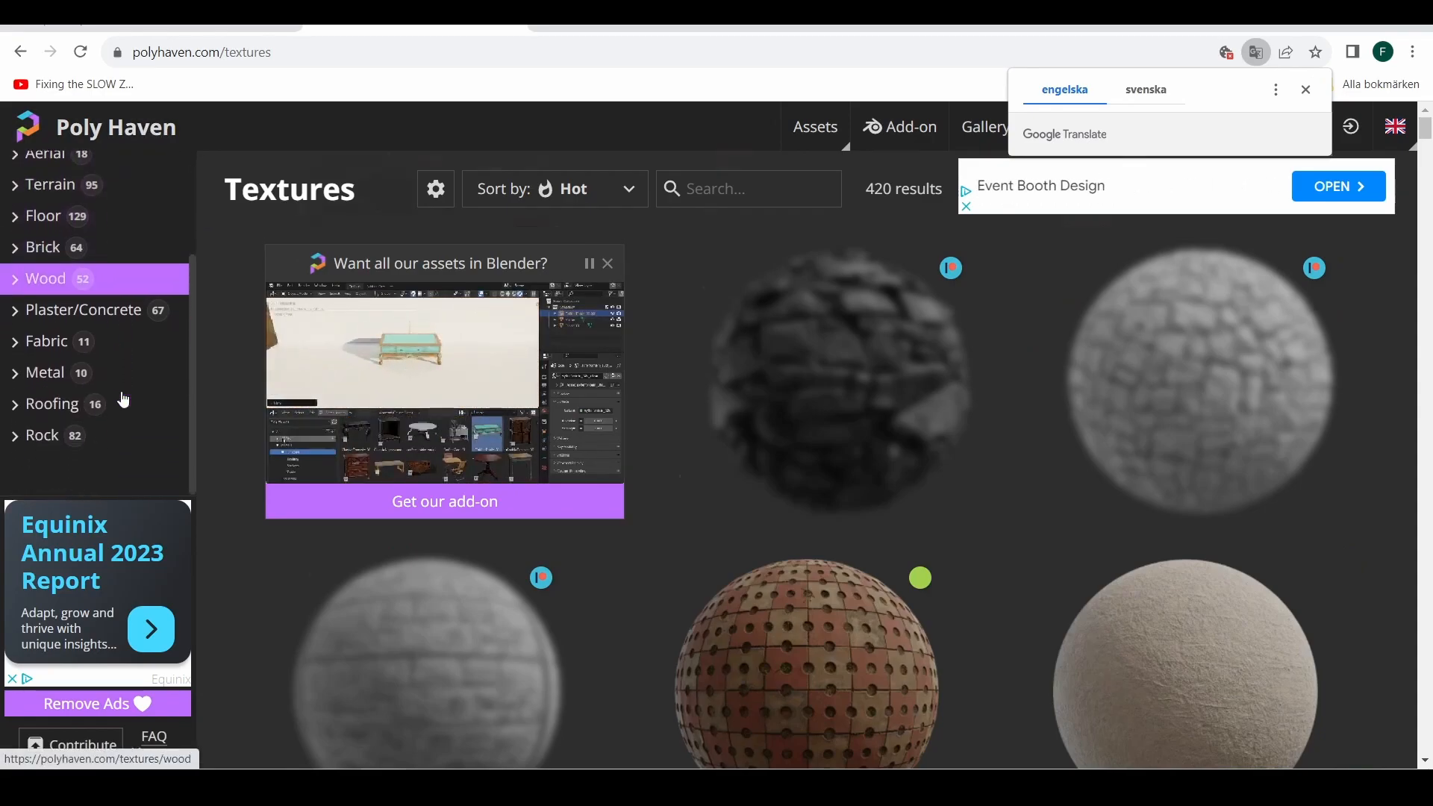
scroll(124, 400, "up", 3)
left_click(74, 181)
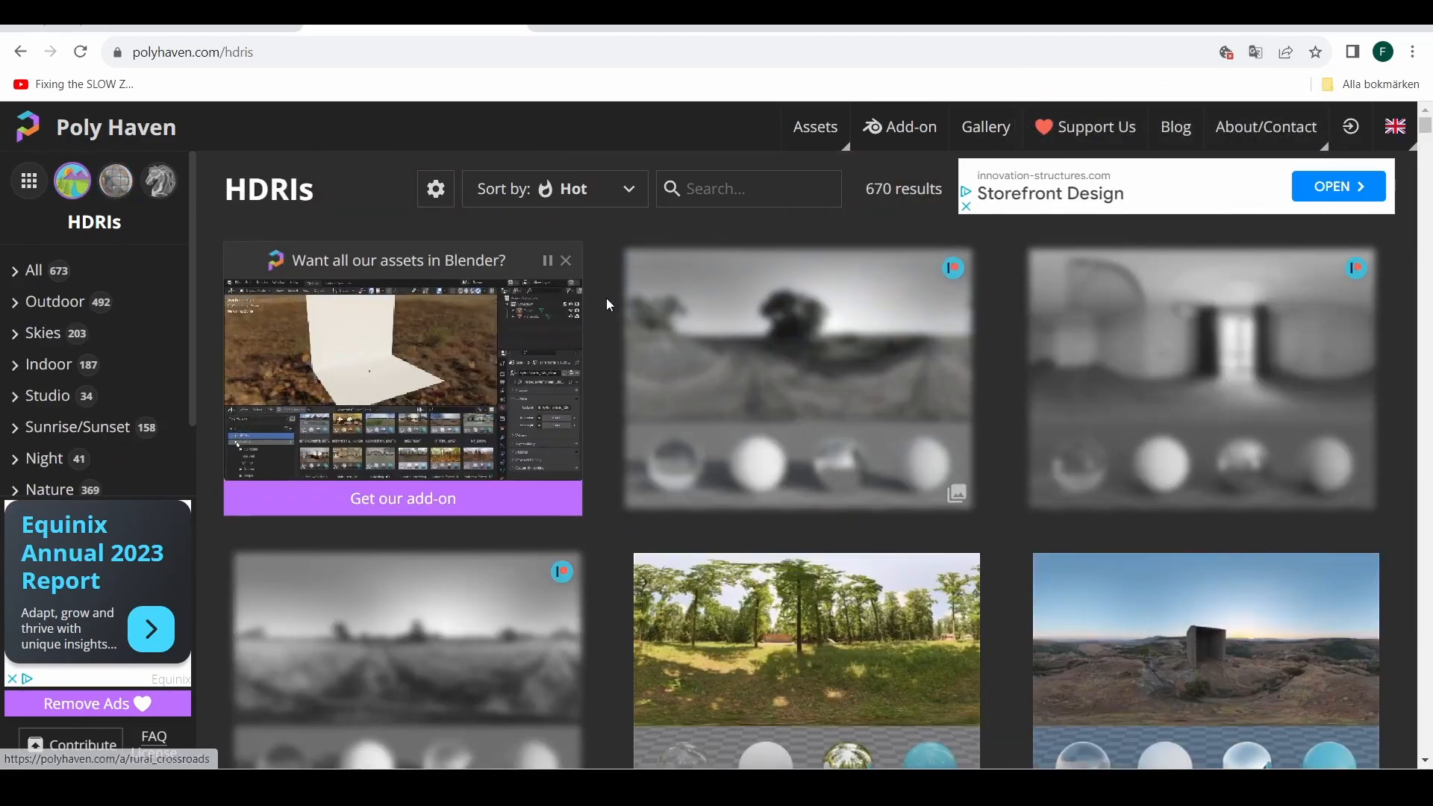
Browse the HDRIs, open the Poly Haven Studio page and look at its download resolution options
scroll(608, 302, "down", 3)
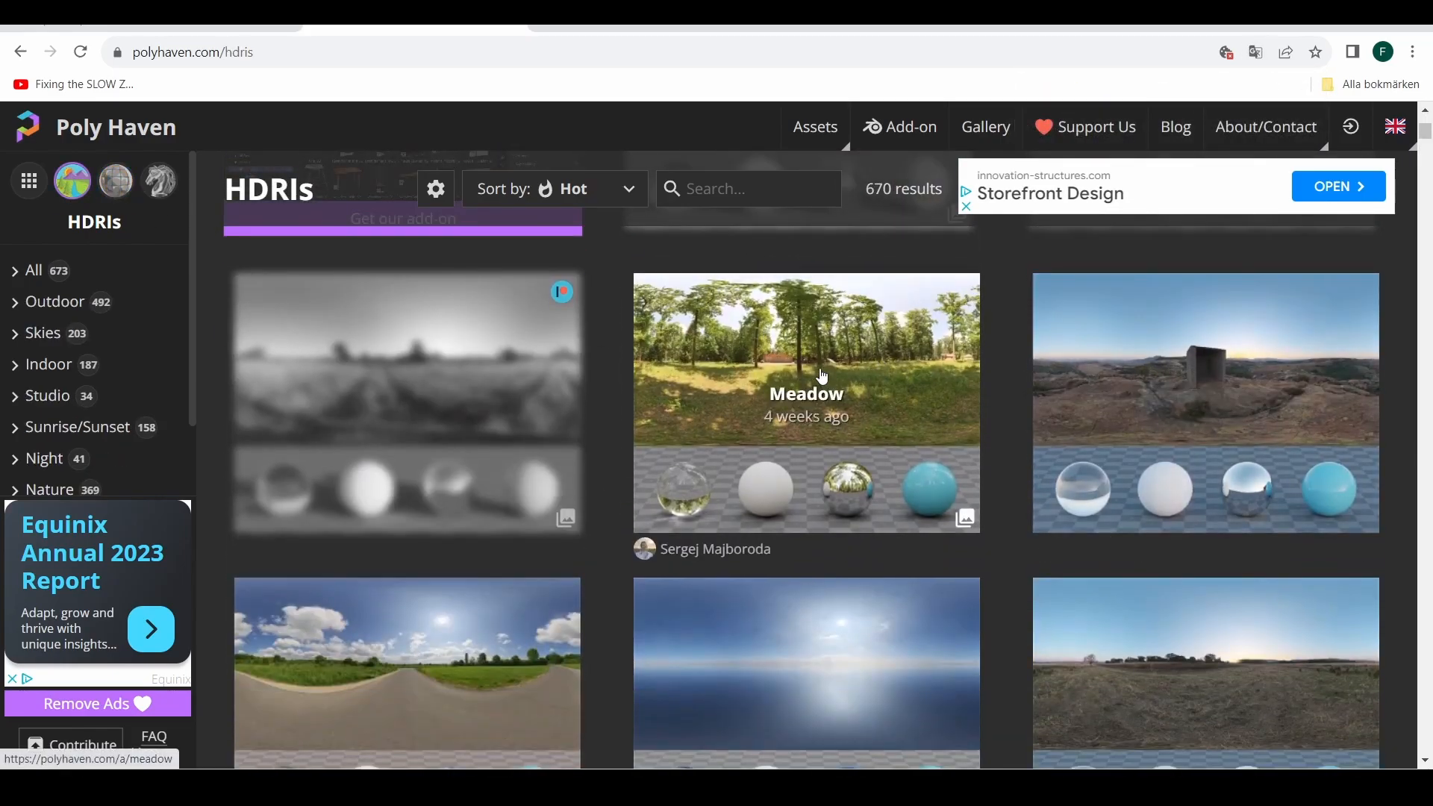
scroll(795, 390, "down", 3)
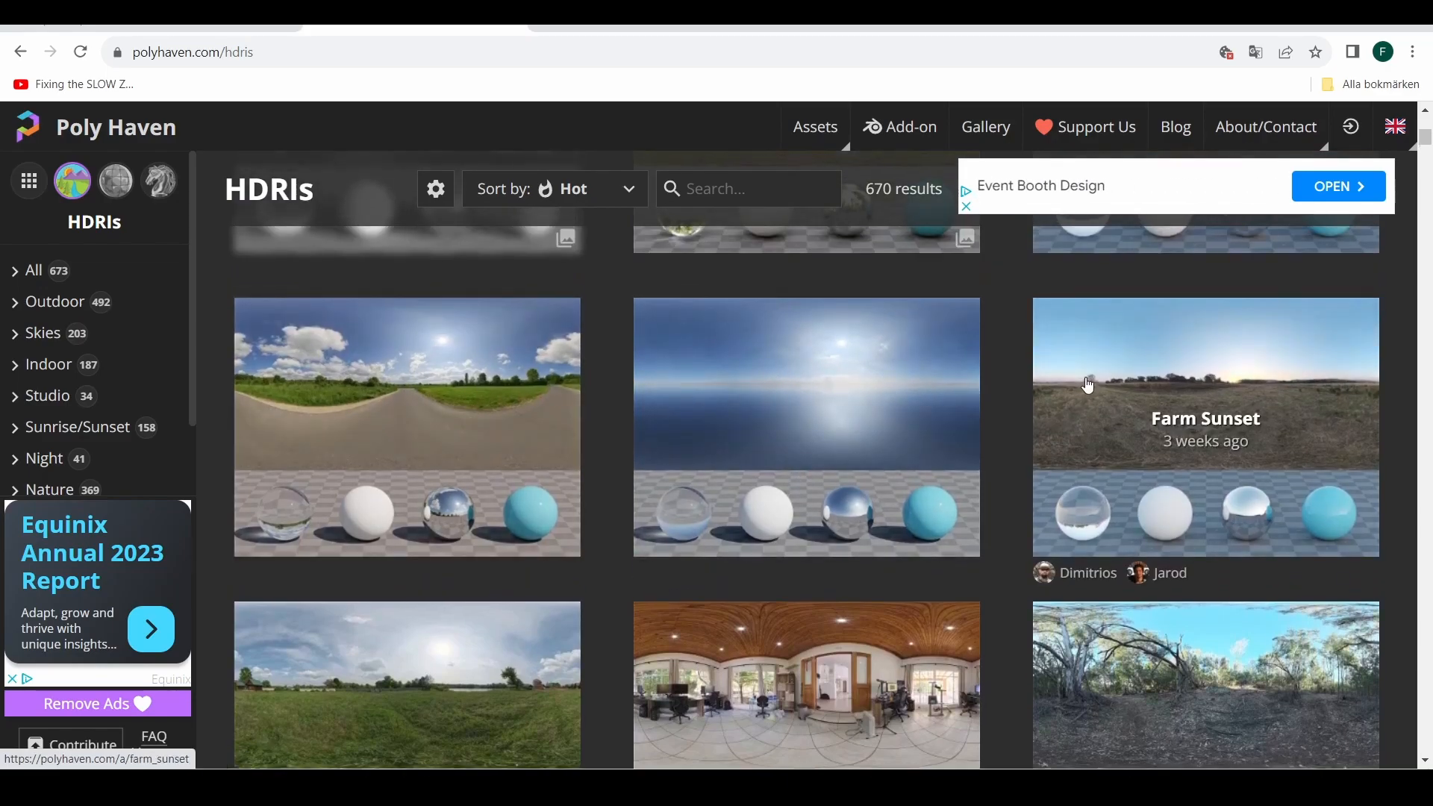
scroll(1053, 395, "down", 4)
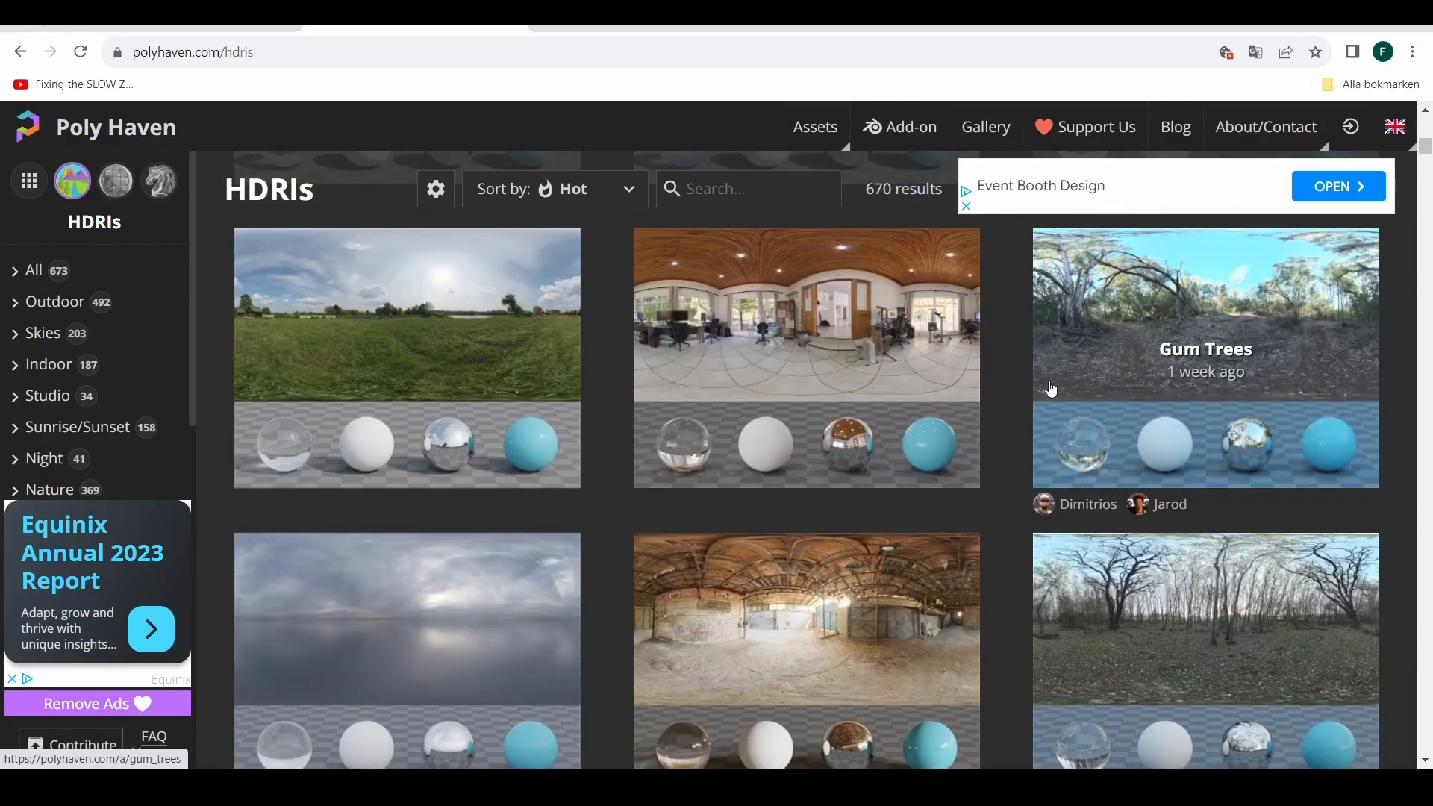
left_click(773, 327)
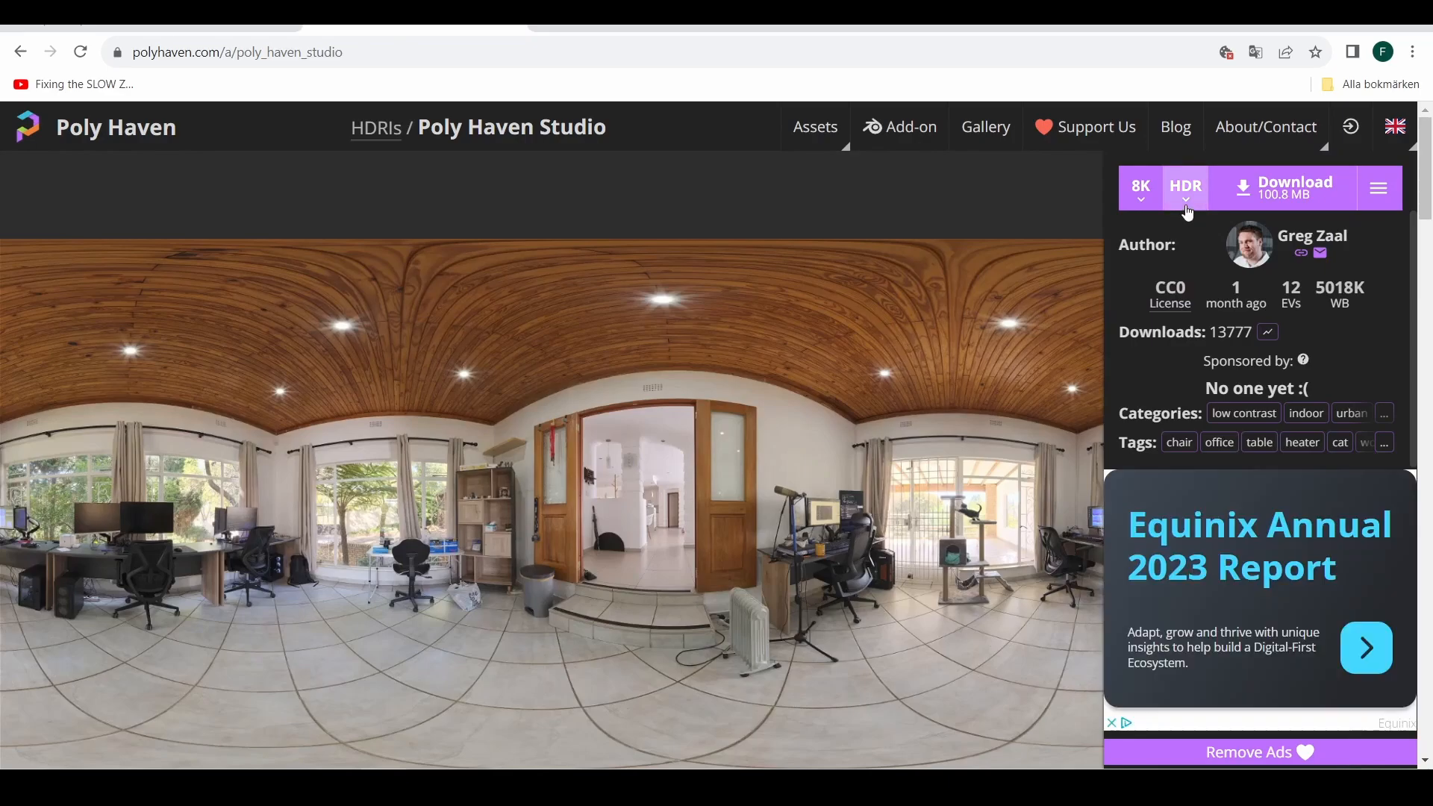
left_click(1142, 190)
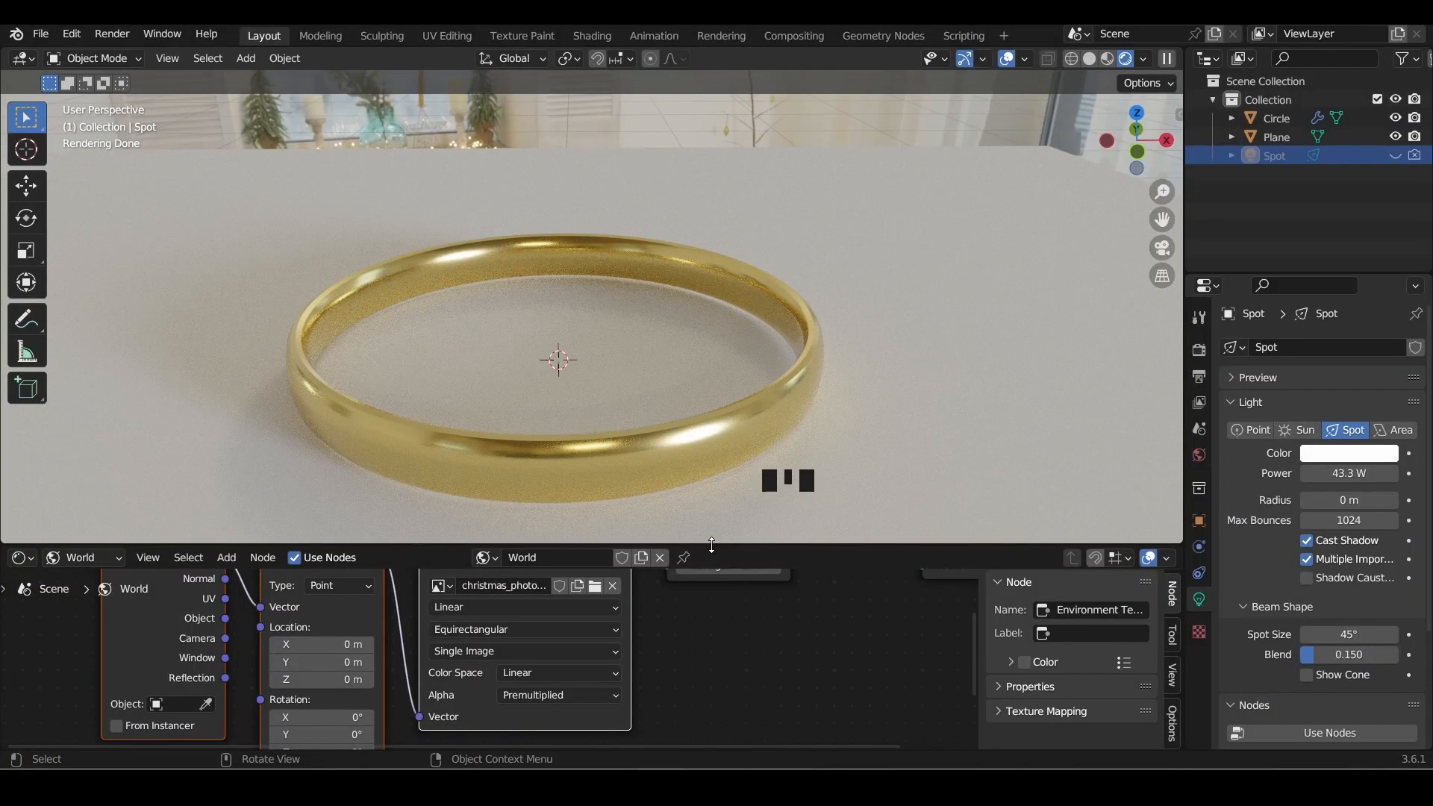
Return to Blender, enlarge the 3D viewport above the Shader Editor and reposition the ring in the view
left_click_drag(718, 539, 718, 498)
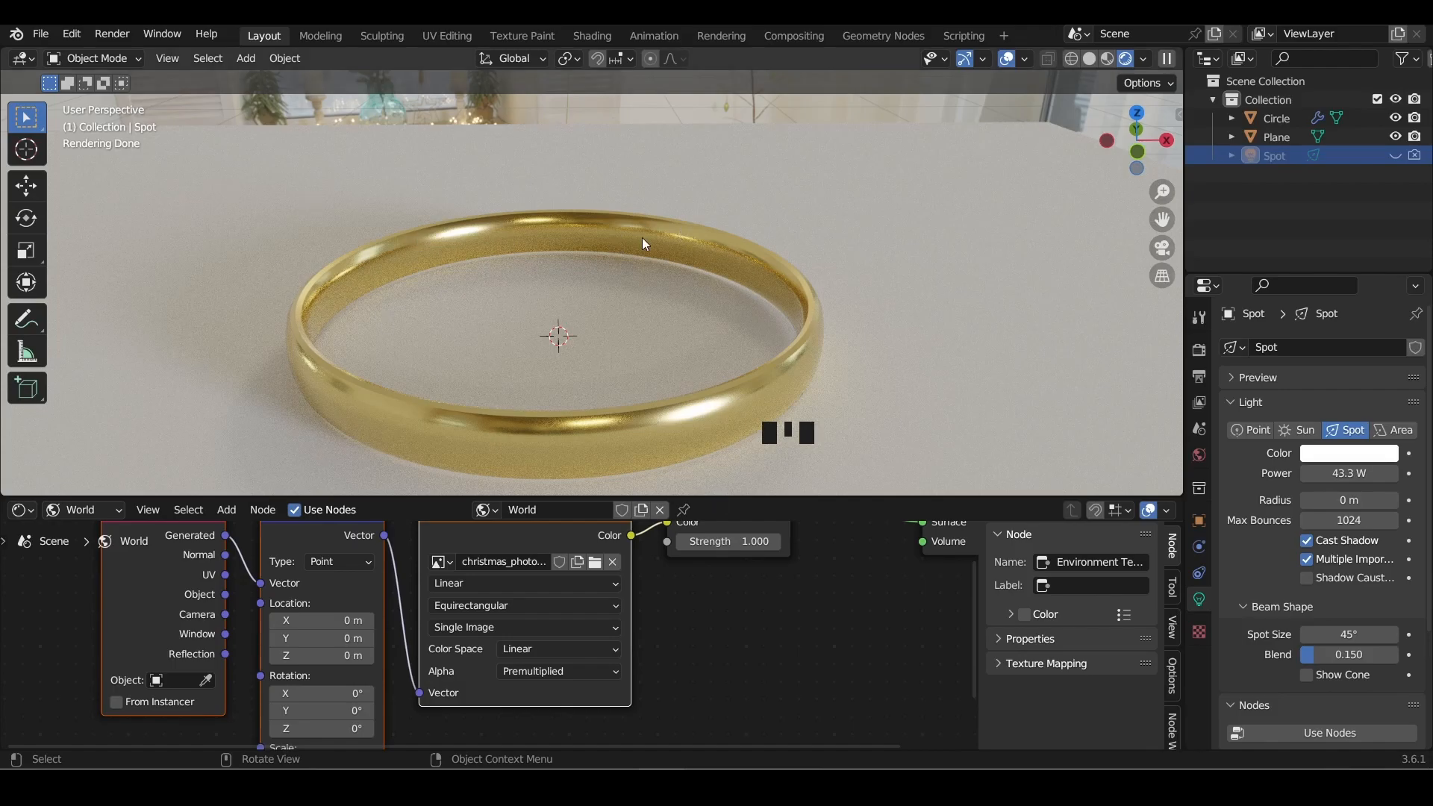
left_click_drag(759, 496, 743, 593)
middle_click_drag(654, 392, 606, 255, "shift")
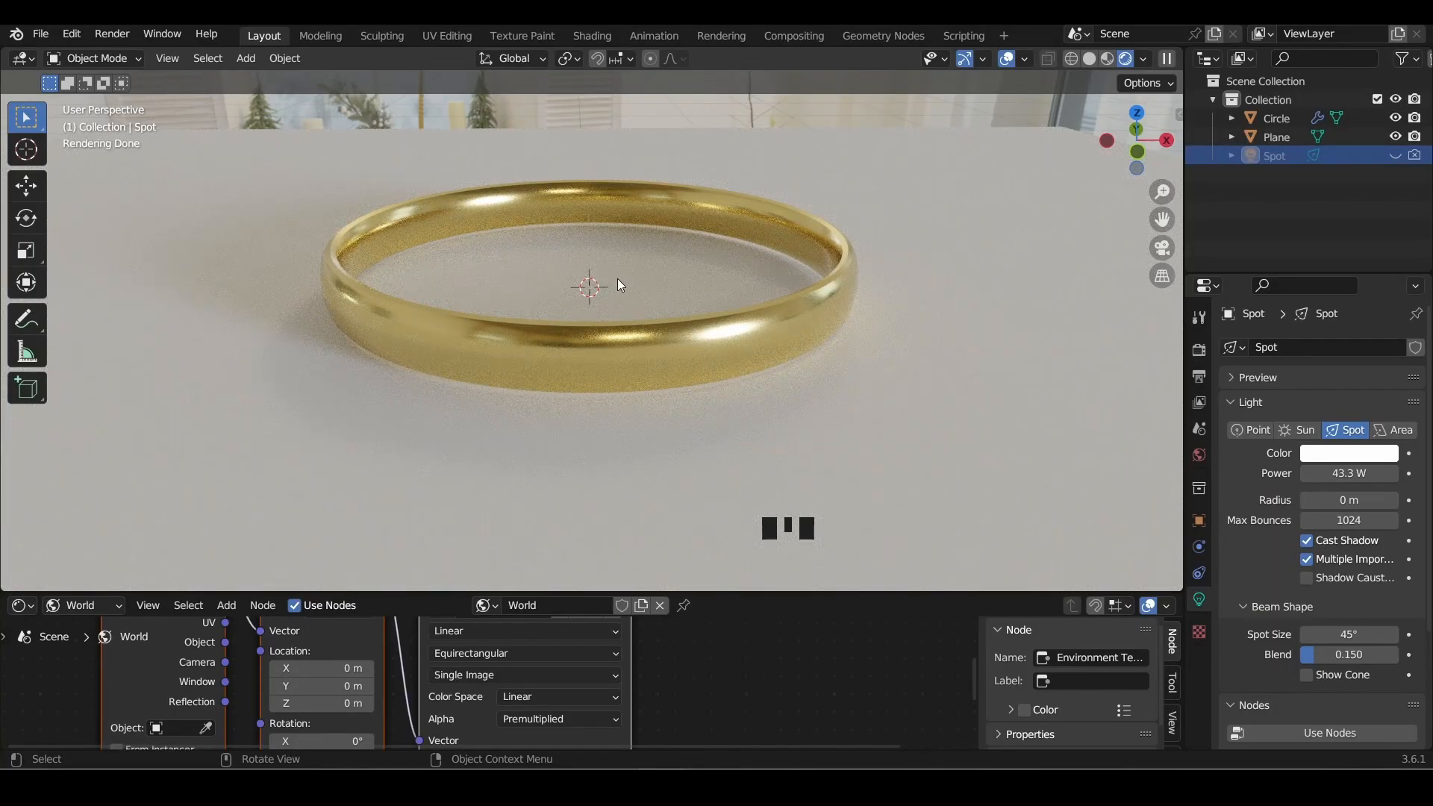
Try to render a still image of the scene
left_click(112, 34)
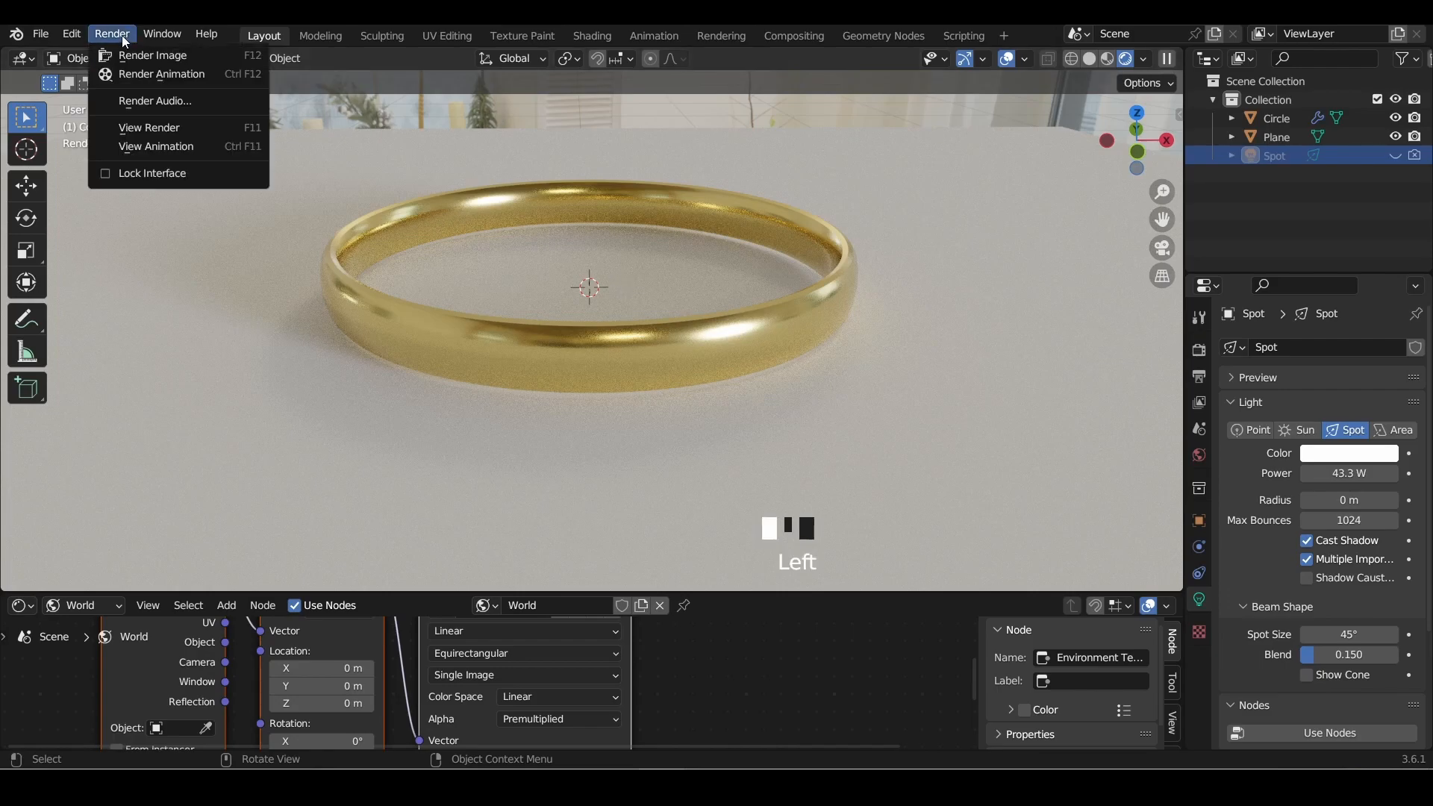
left_click(142, 56)
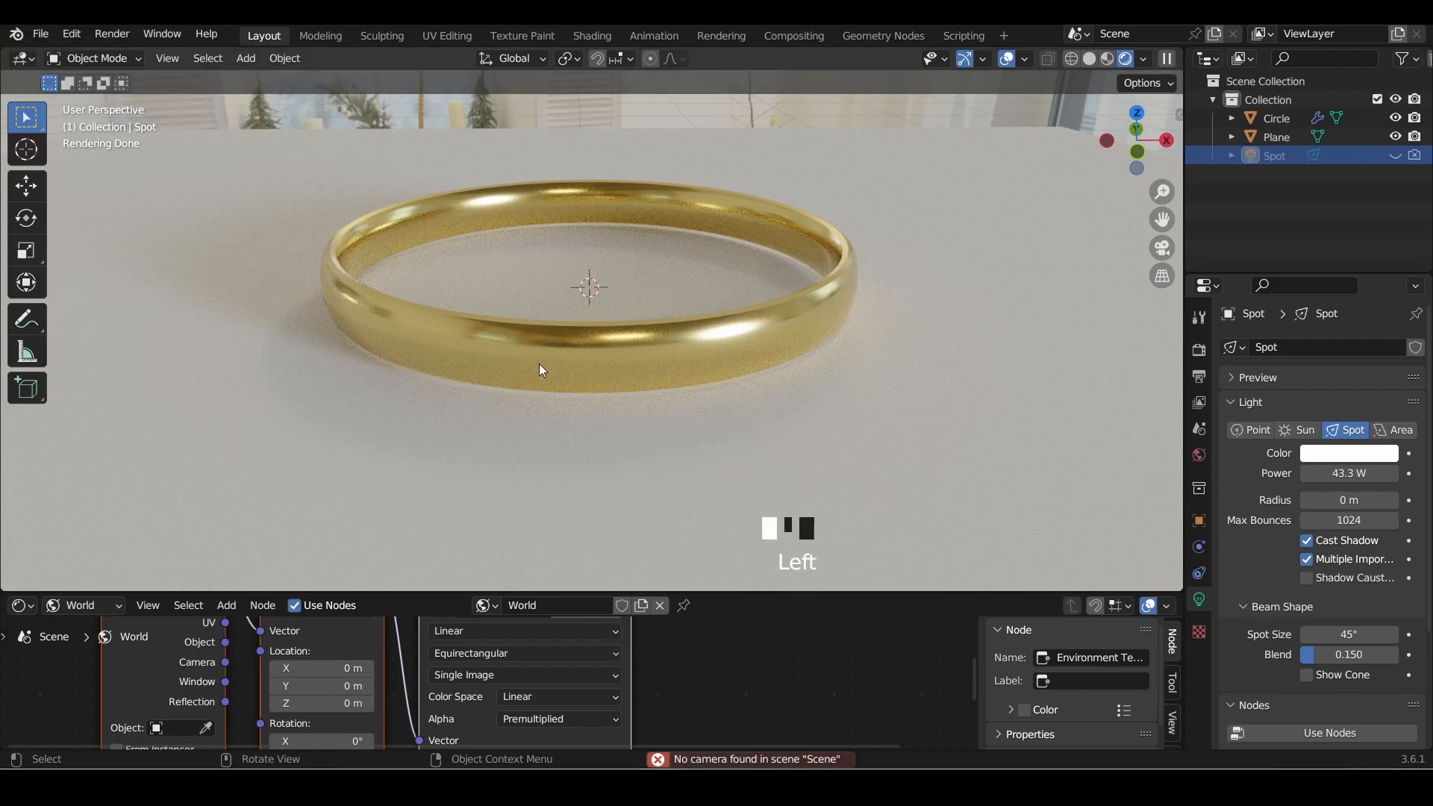
left_click(112, 34)
left_click(115, 51)
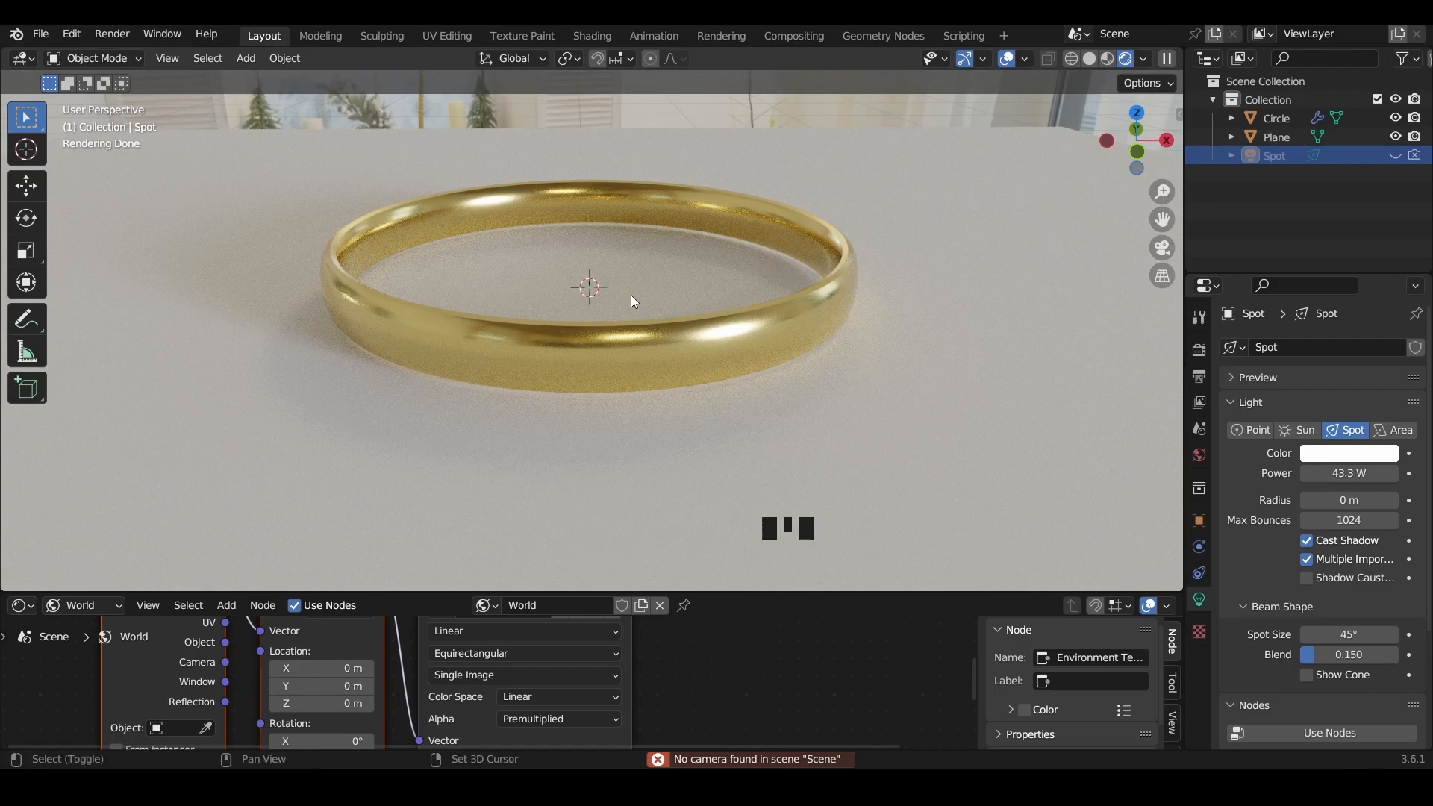
Add a camera to the scene, align it to the current view and look up the Align View options
key("shift+a")
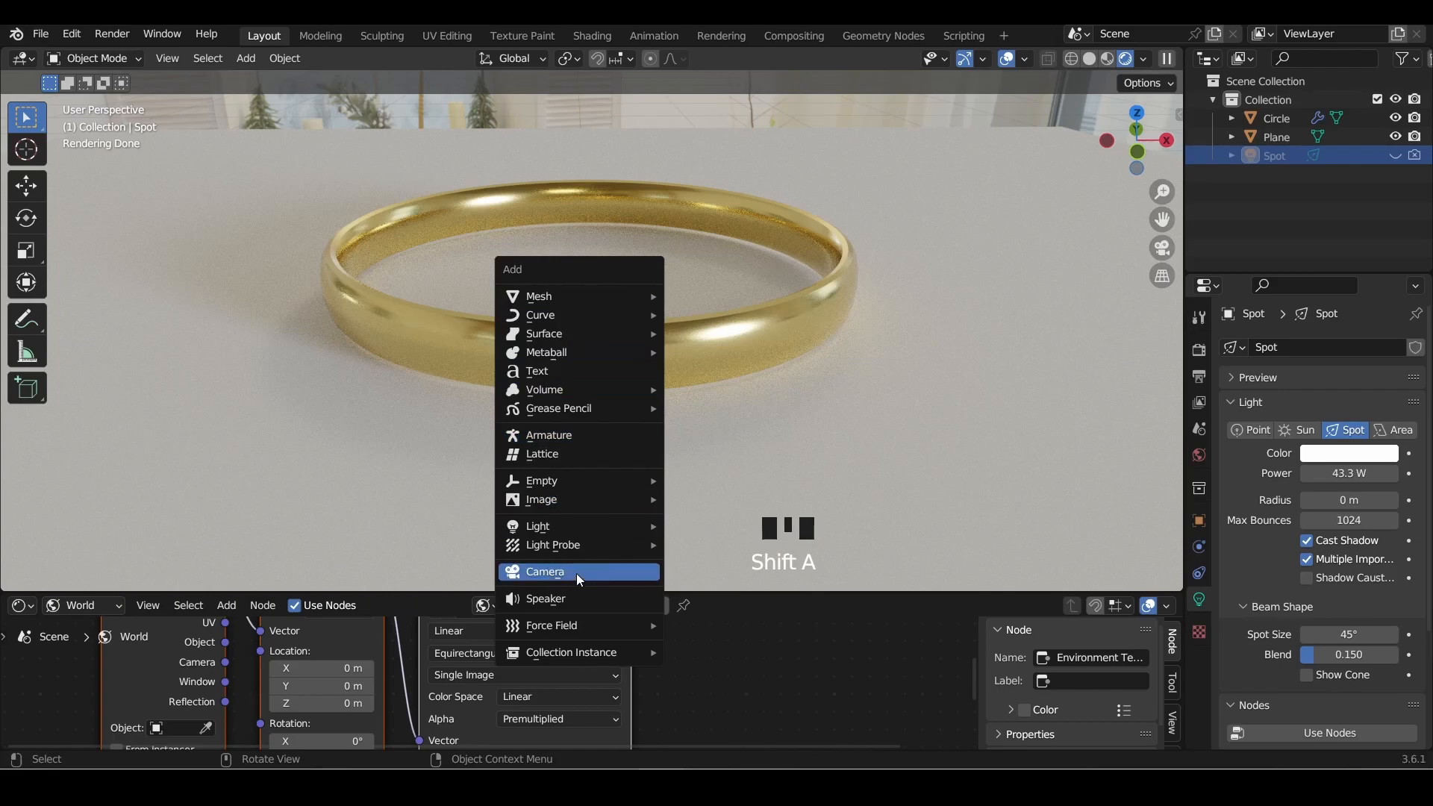
left_click(577, 571)
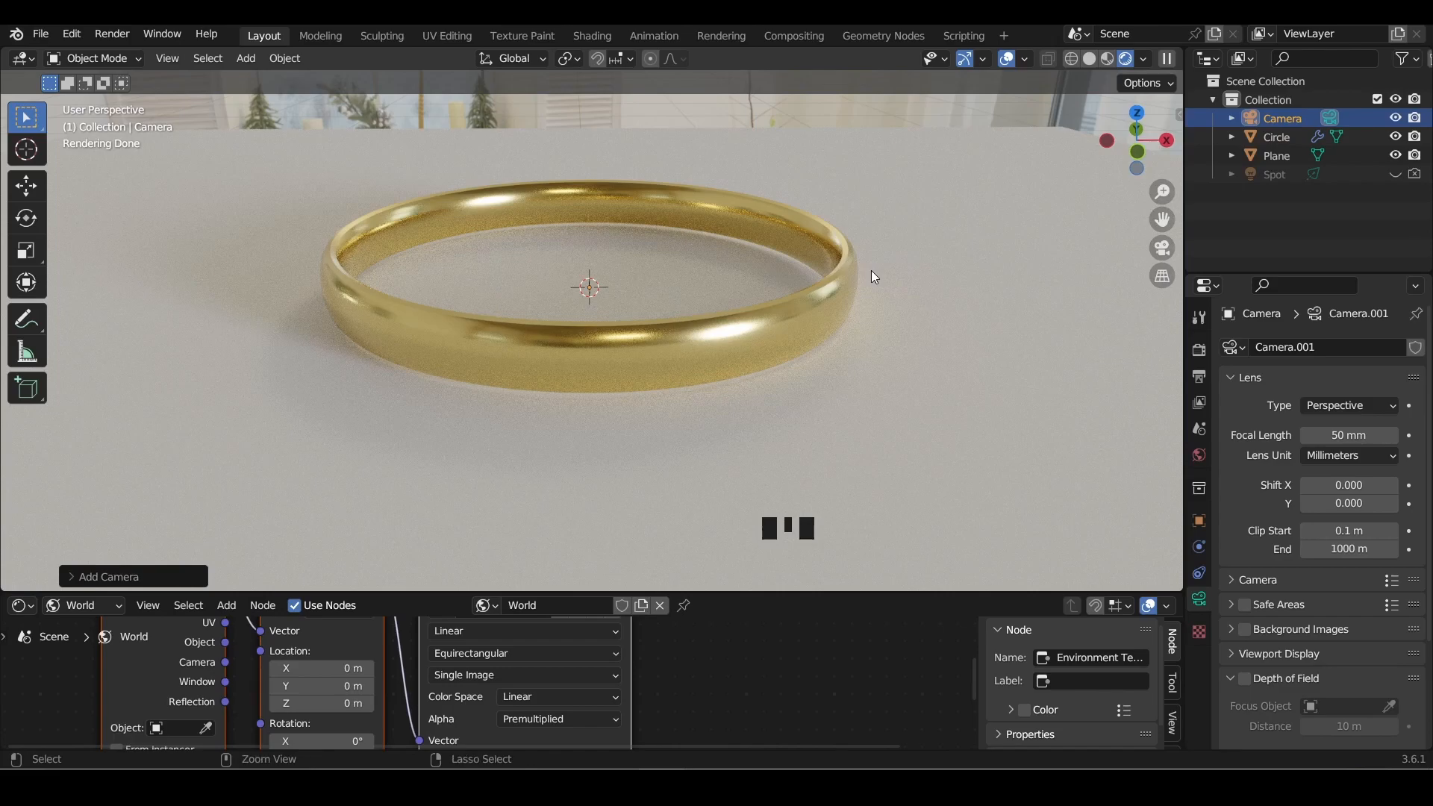
key("ctrl+alt+KP_0")
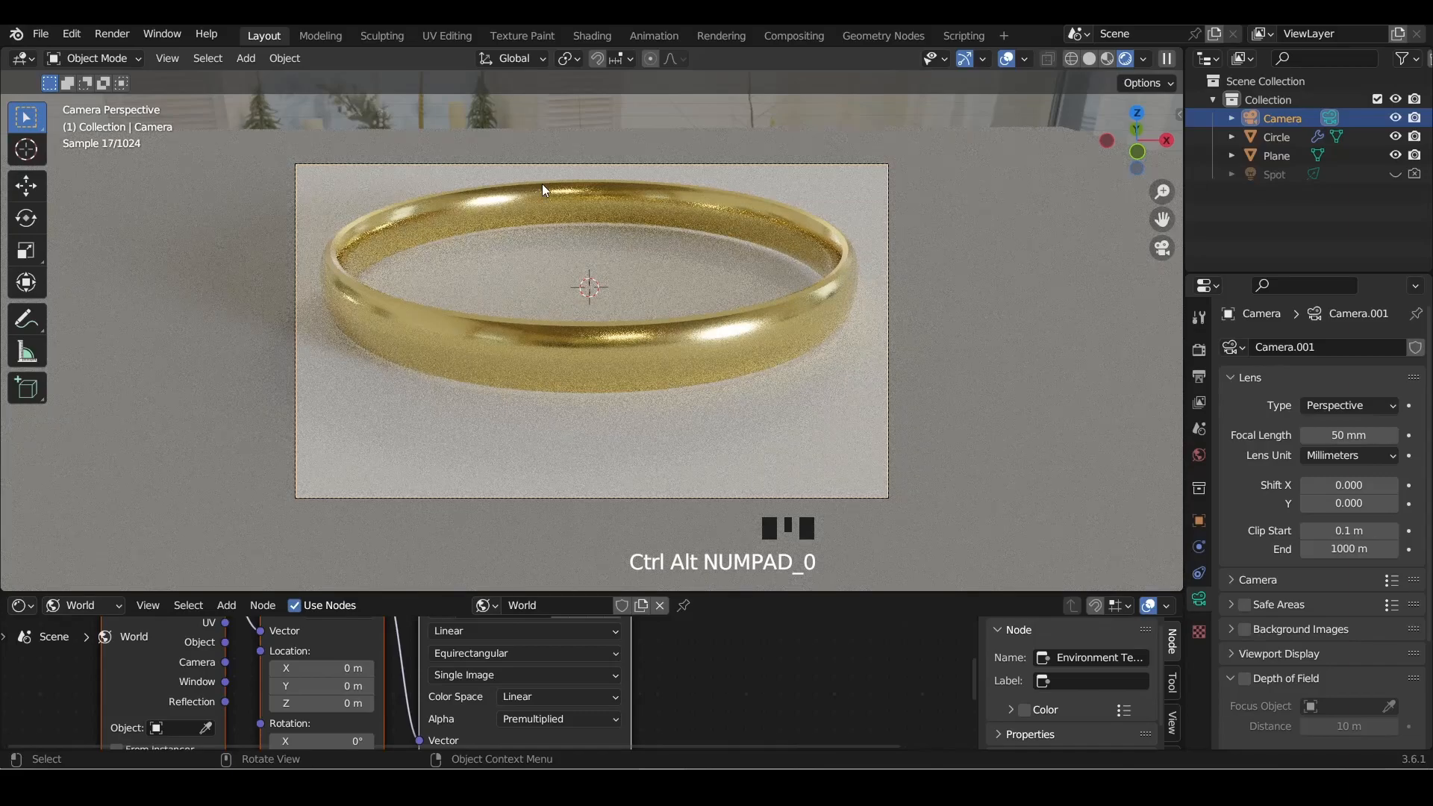
left_click(168, 59)
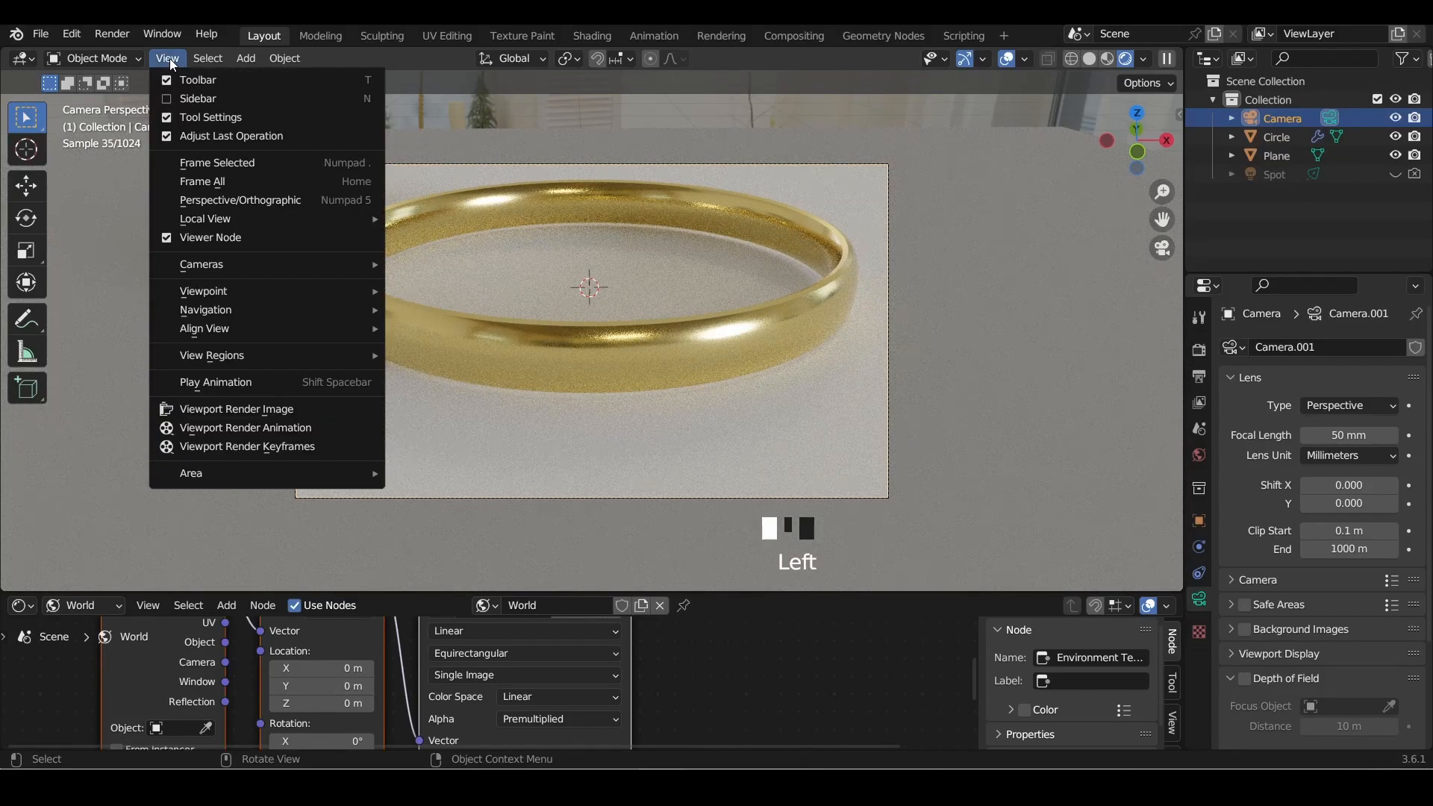
mouse_move(239, 332)
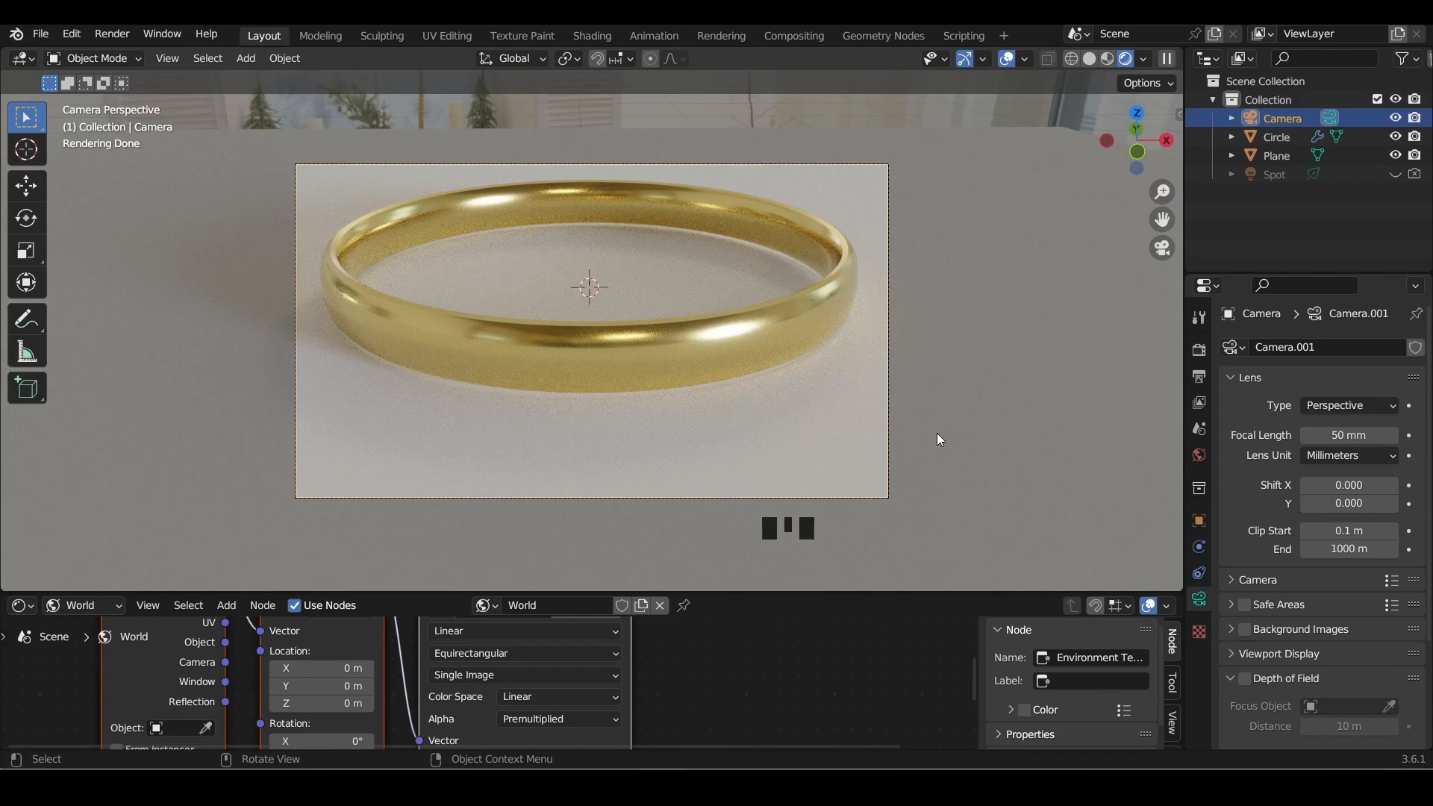
Check the camera's transform values in the sidebar and move the camera about 0.18 m to centre the ring in its frame
left_click(1179, 114)
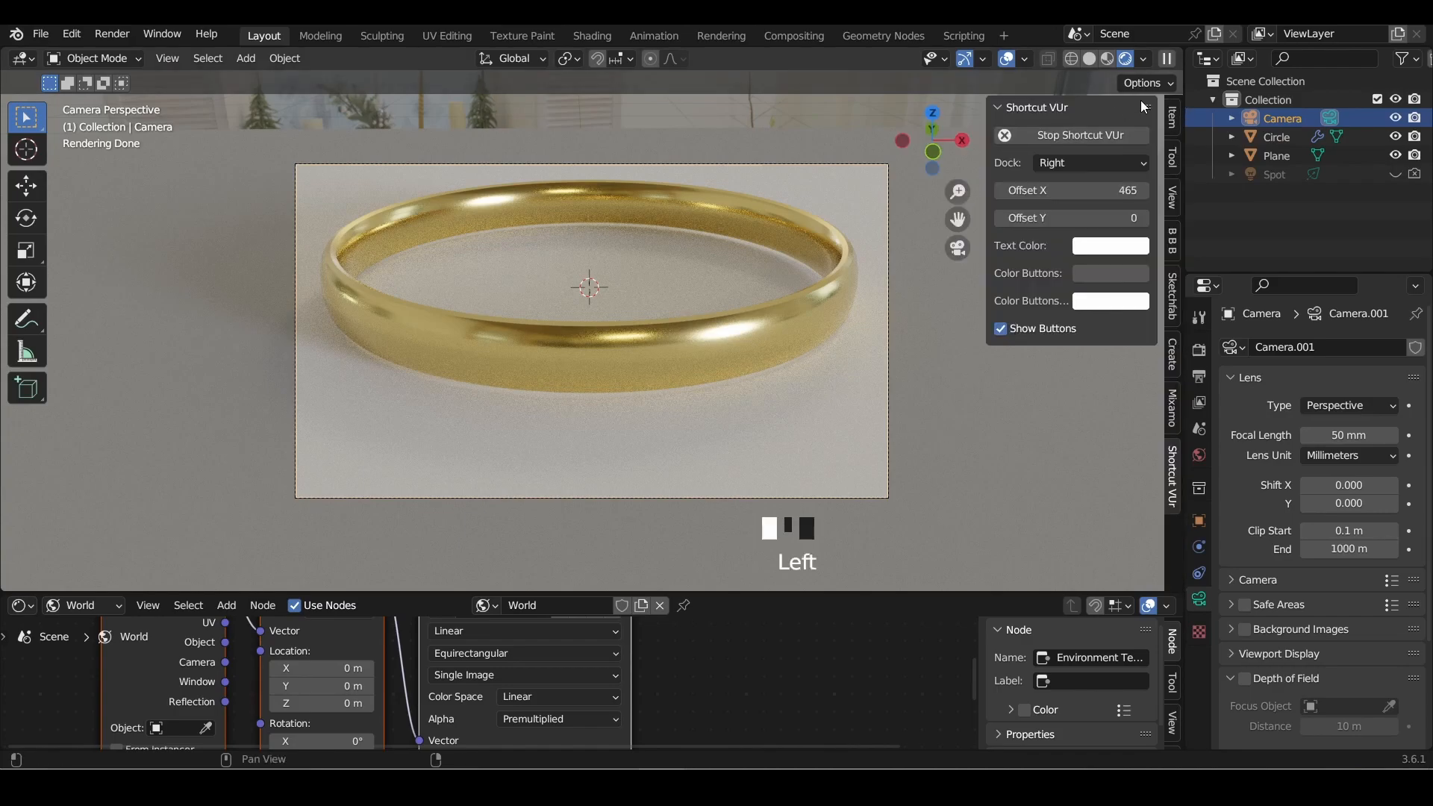
left_click(1173, 120)
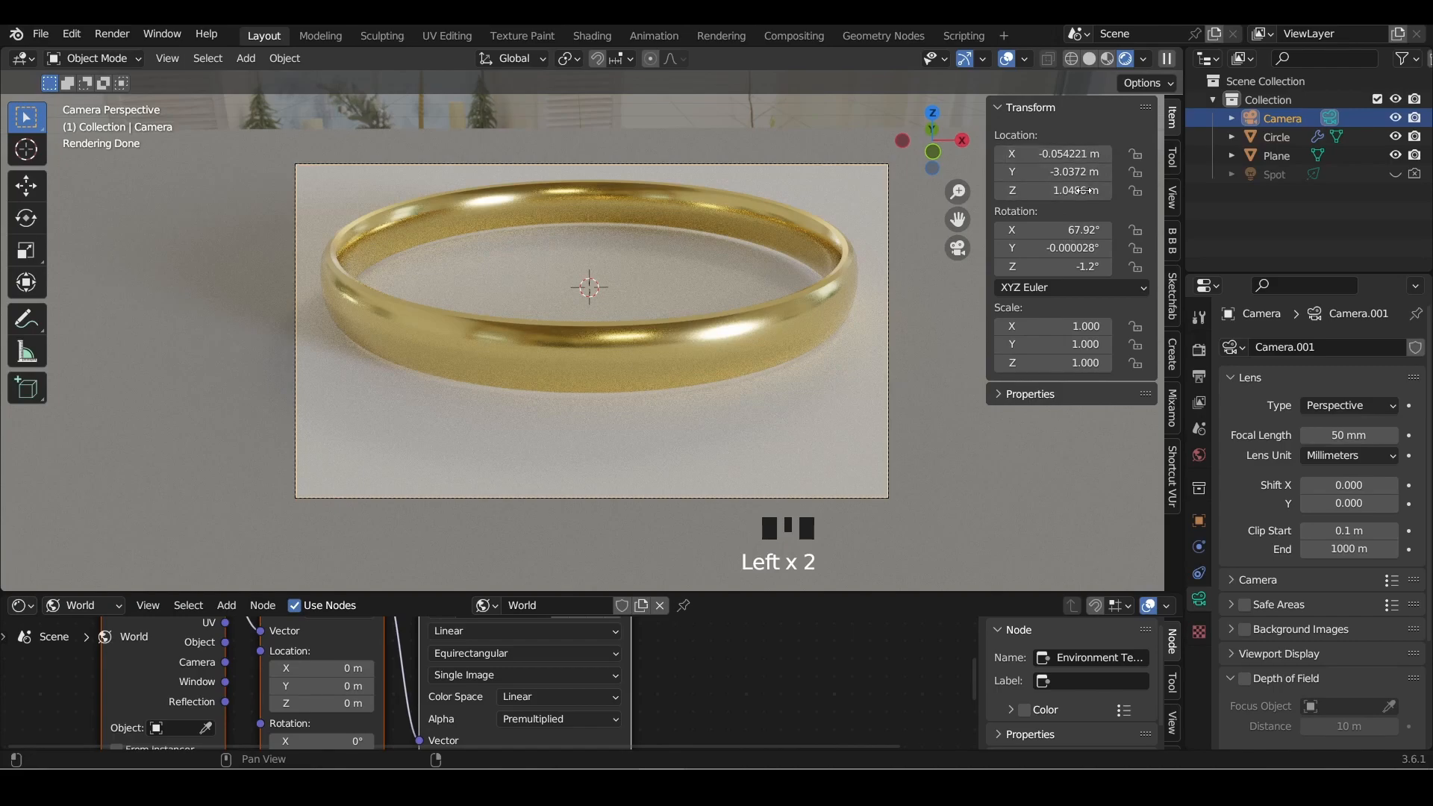
left_click(988, 132)
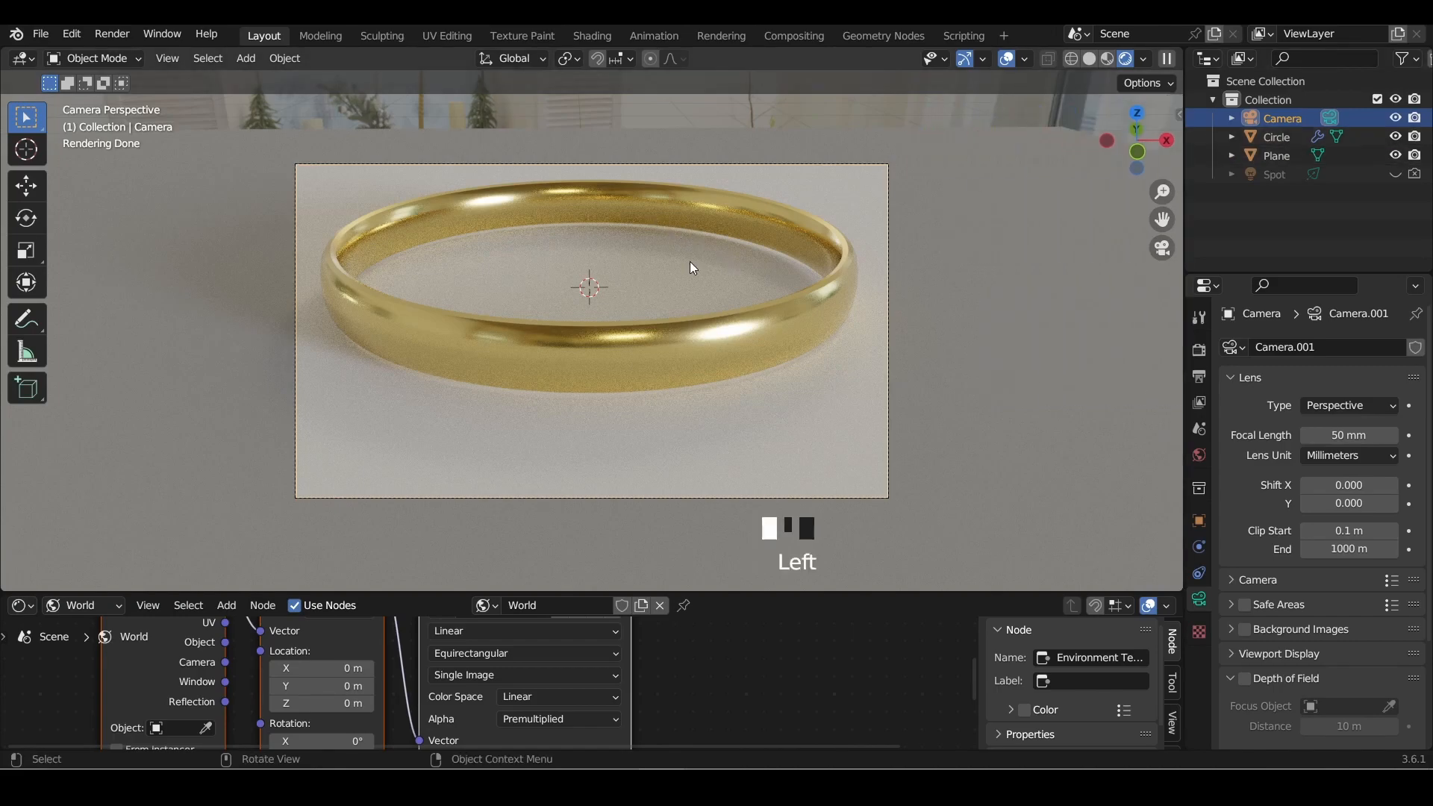
key("g")
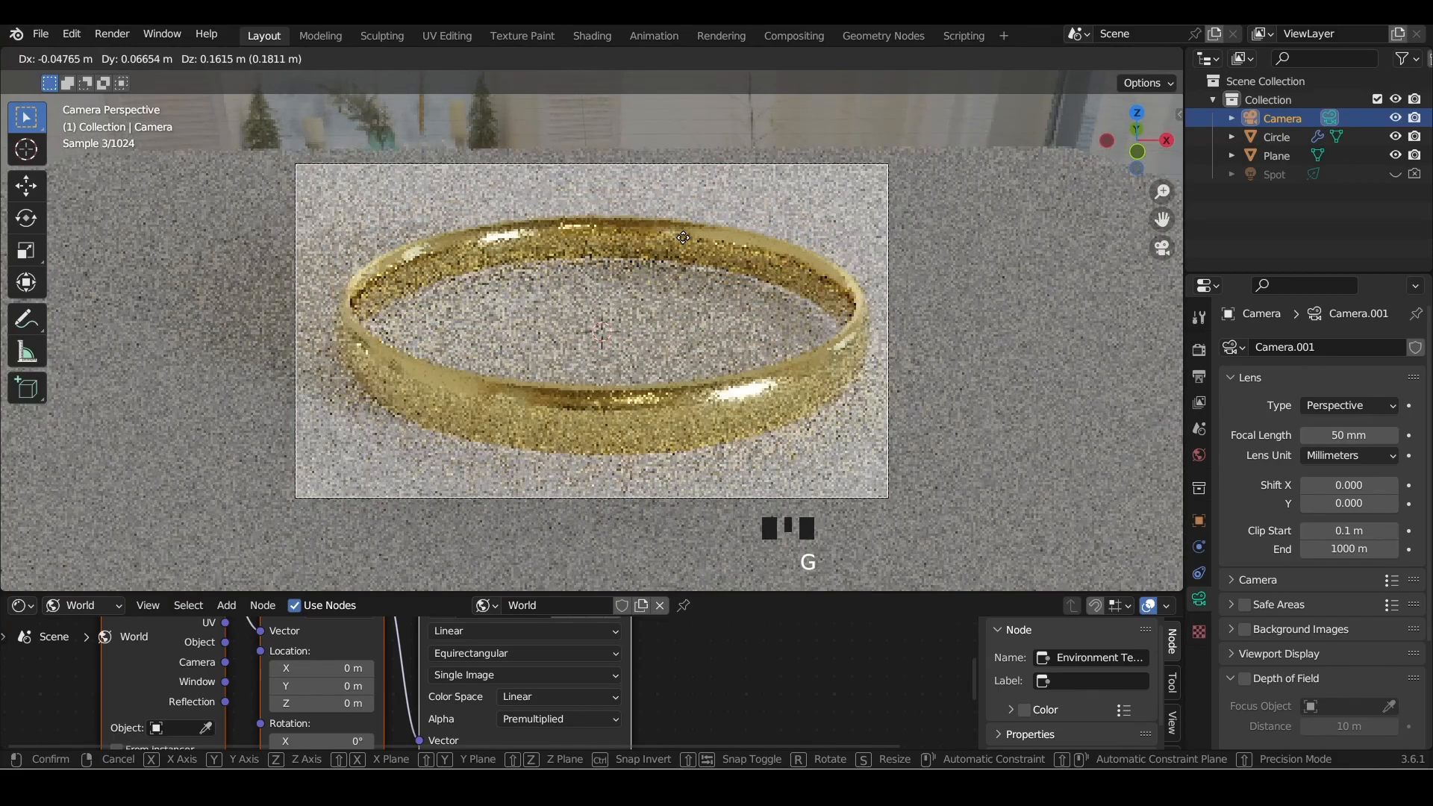
left_click(684, 237)
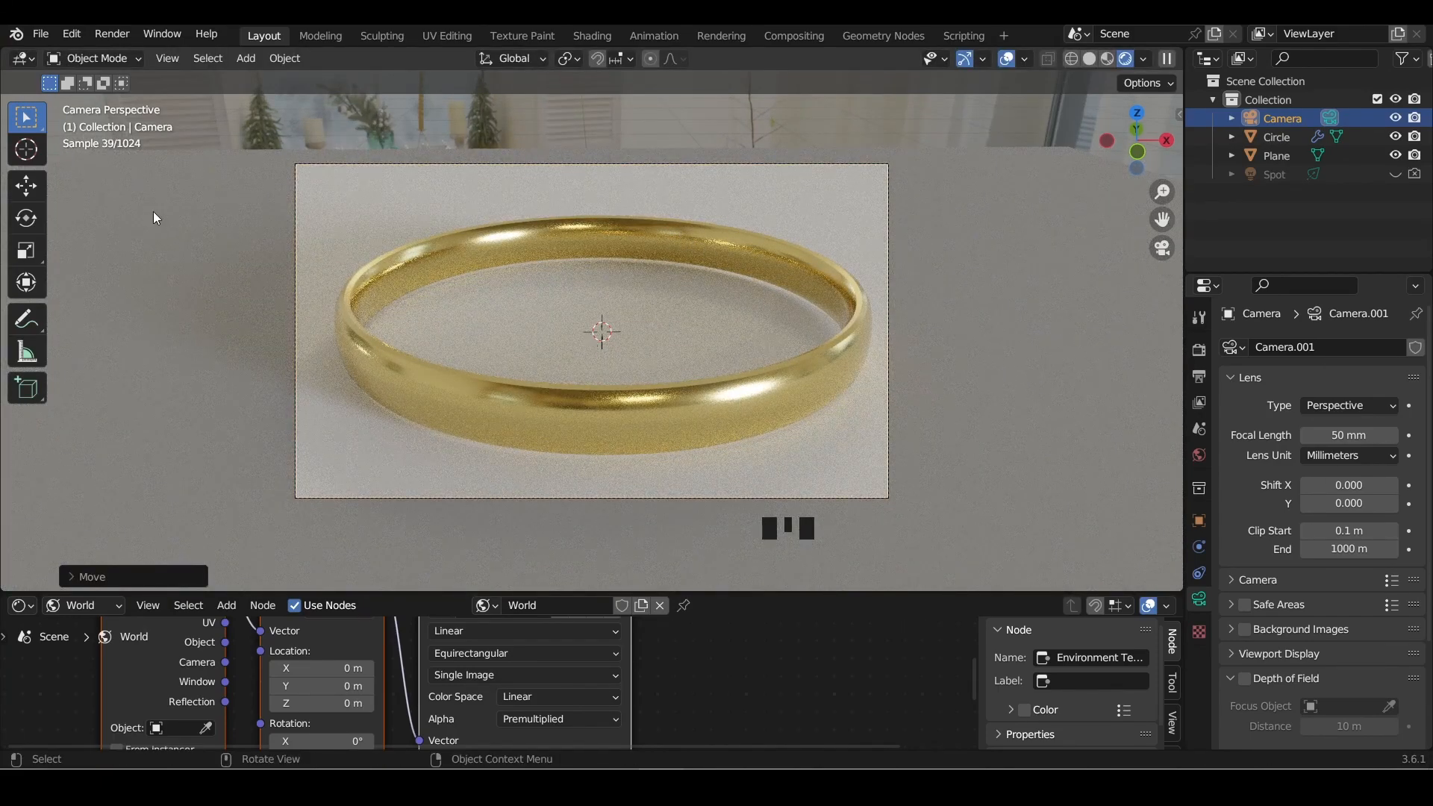
Move the camera slightly sideways to centre the ring in the camera frame
key("g")
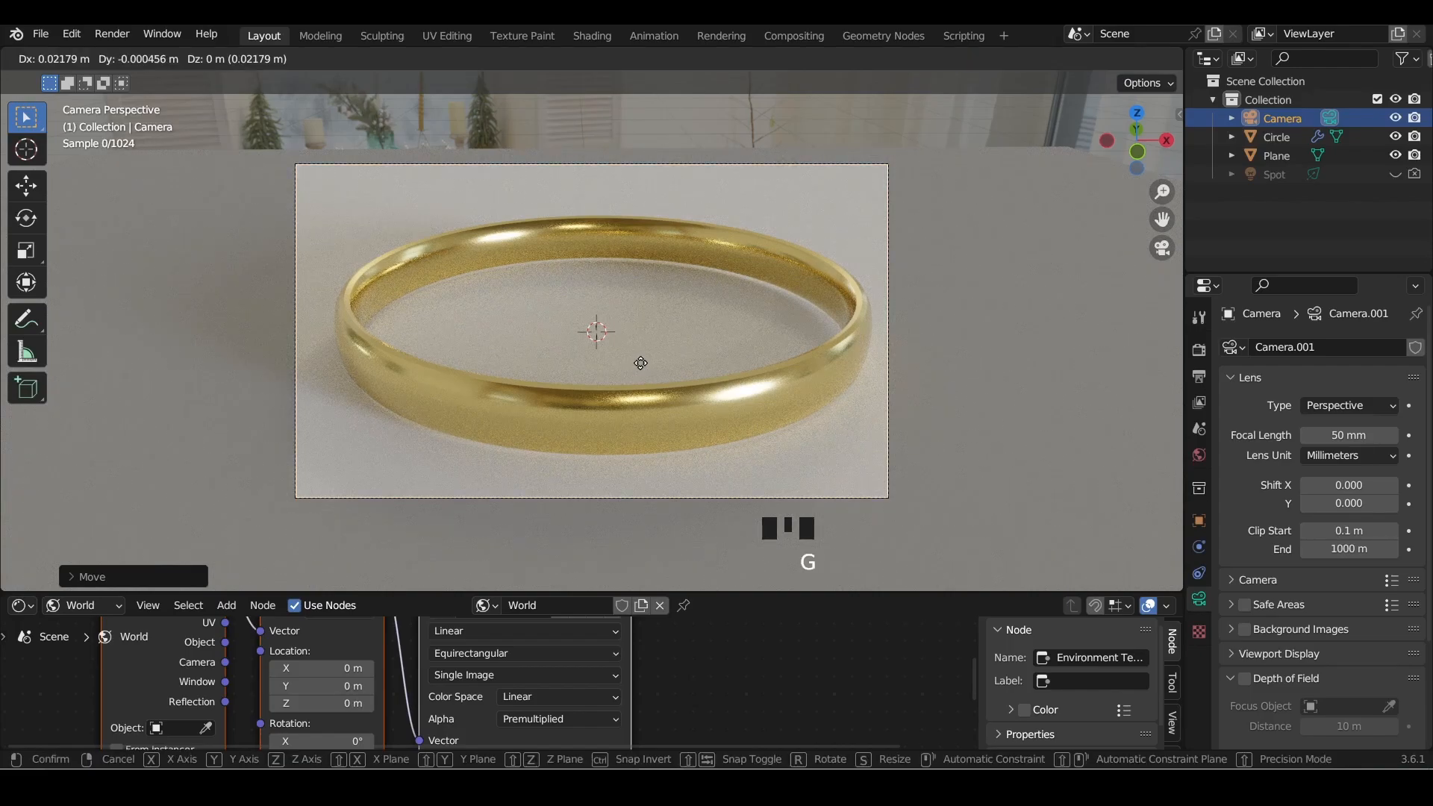
left_click(684, 371)
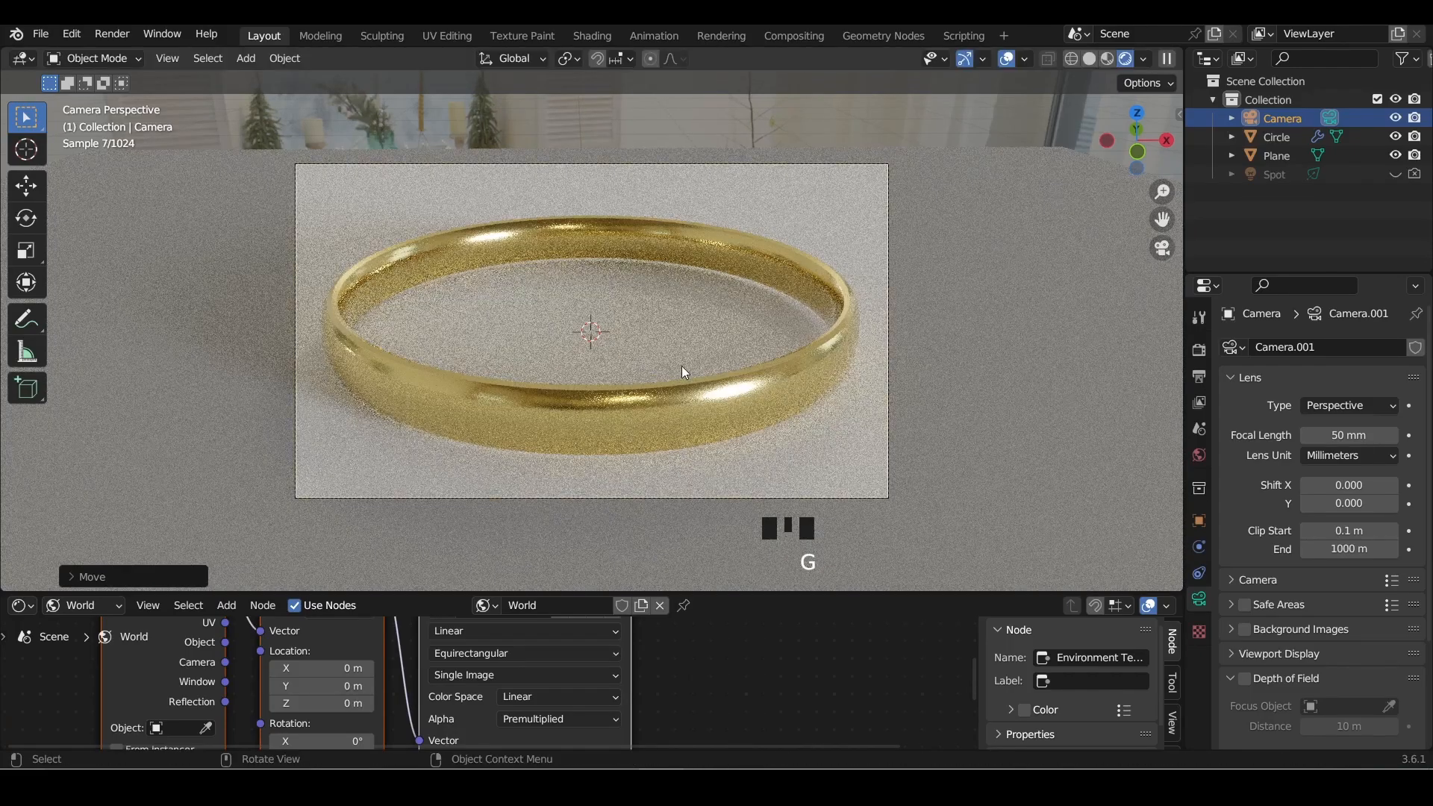
Enable viewport denoising in the Cycles sampling settings, comparing the ring with denoising on and off
left_click(1199, 357)
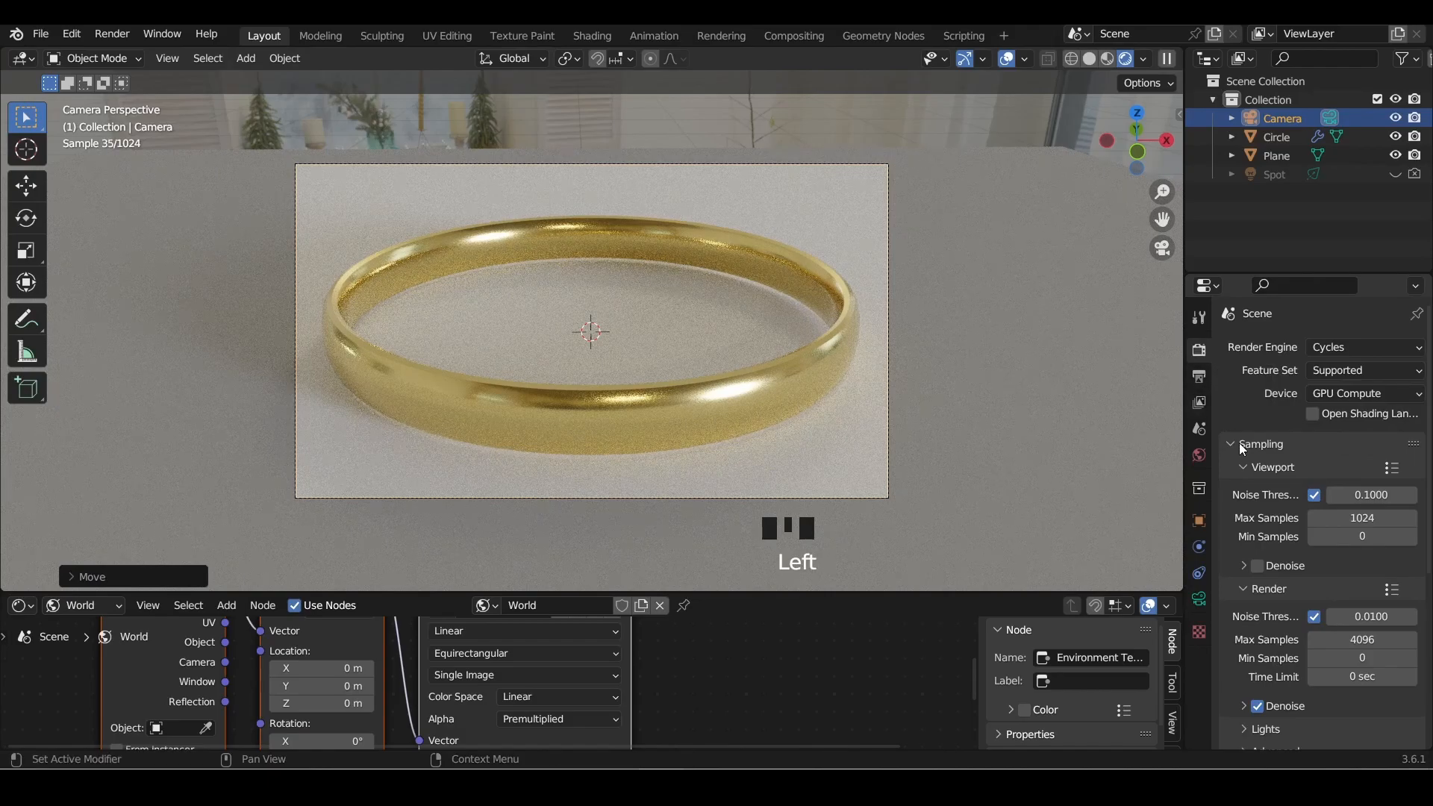
scroll(1249, 470, "down", 3)
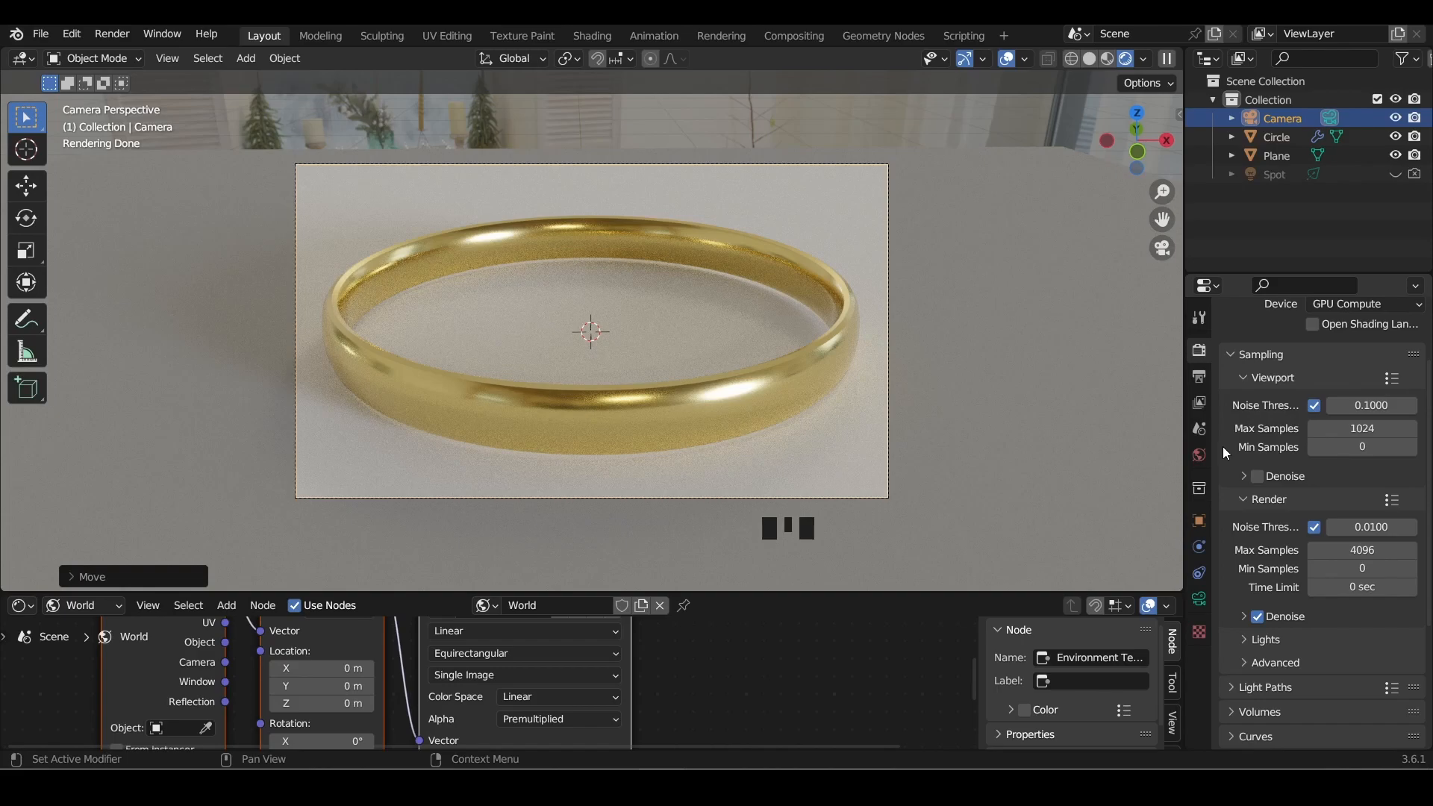
left_click(1244, 378)
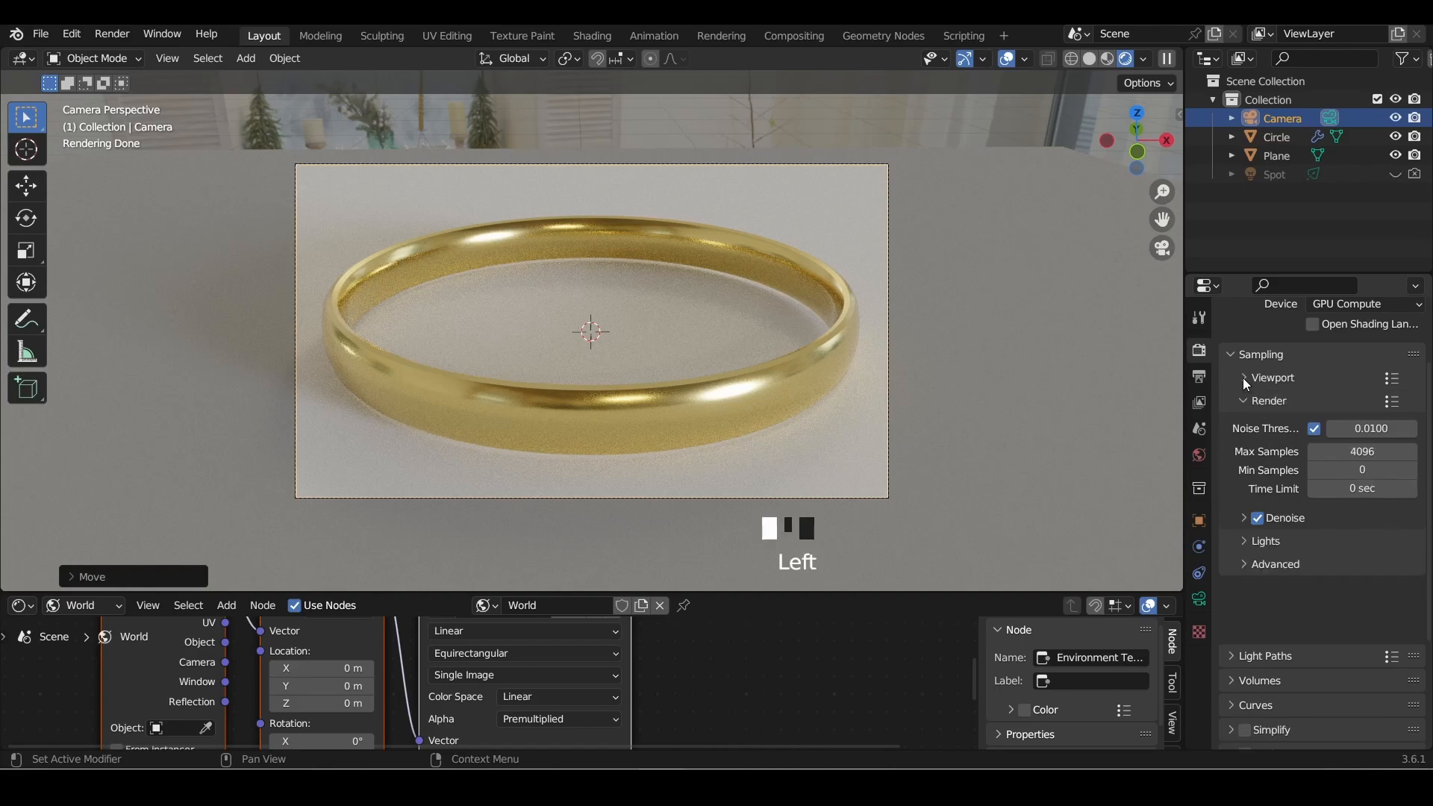
left_click(1245, 378)
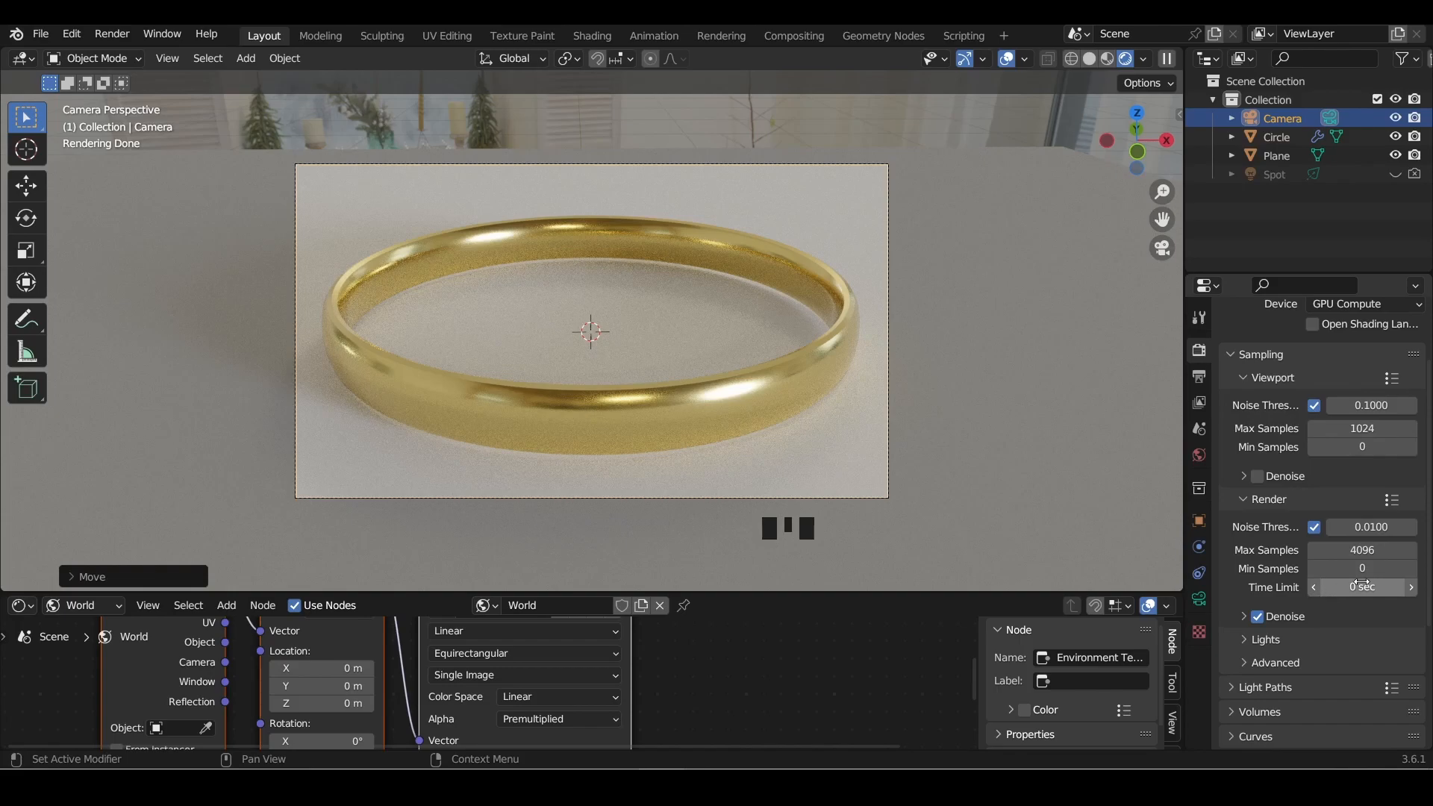
left_click(1258, 477)
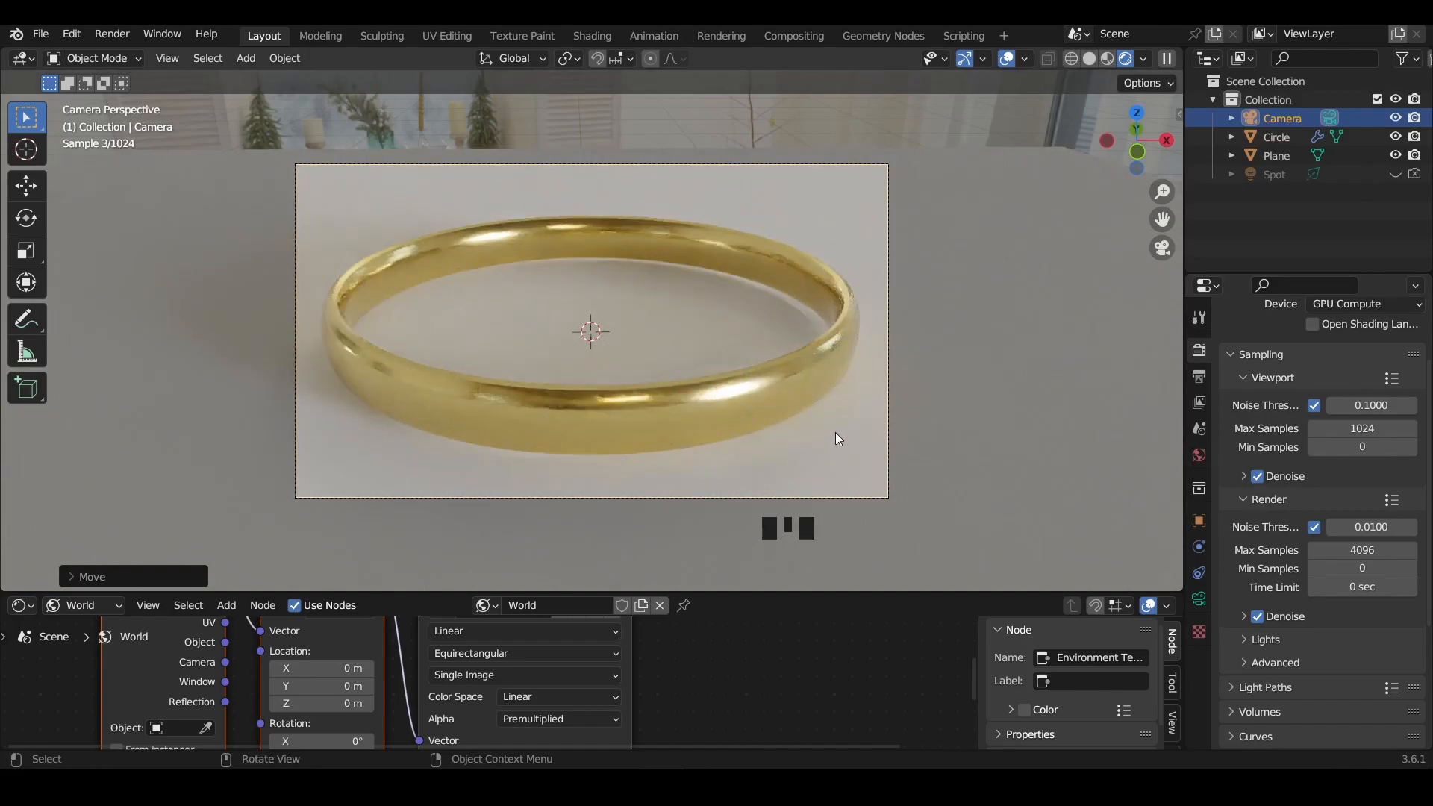
left_click(1257, 477)
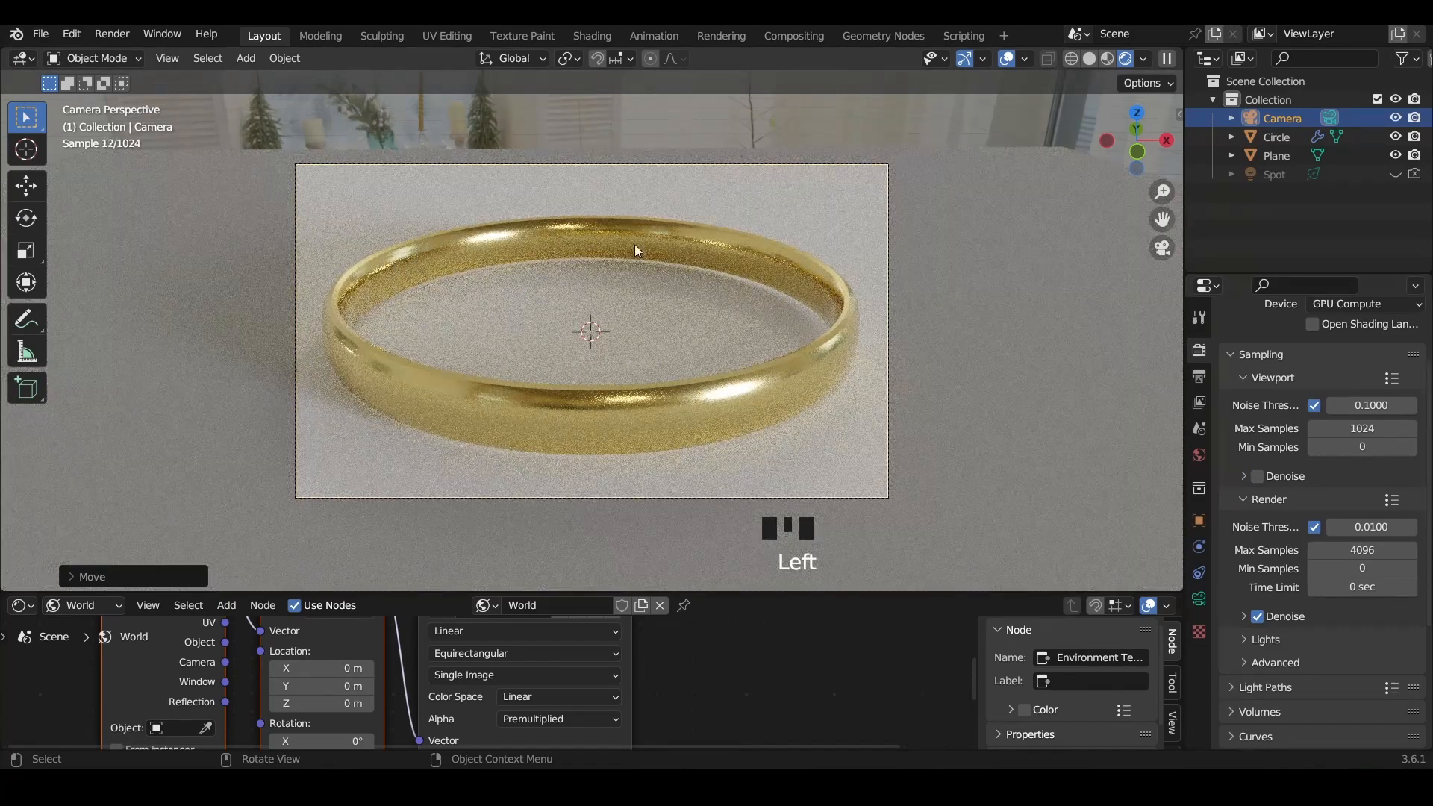
left_click(1258, 477)
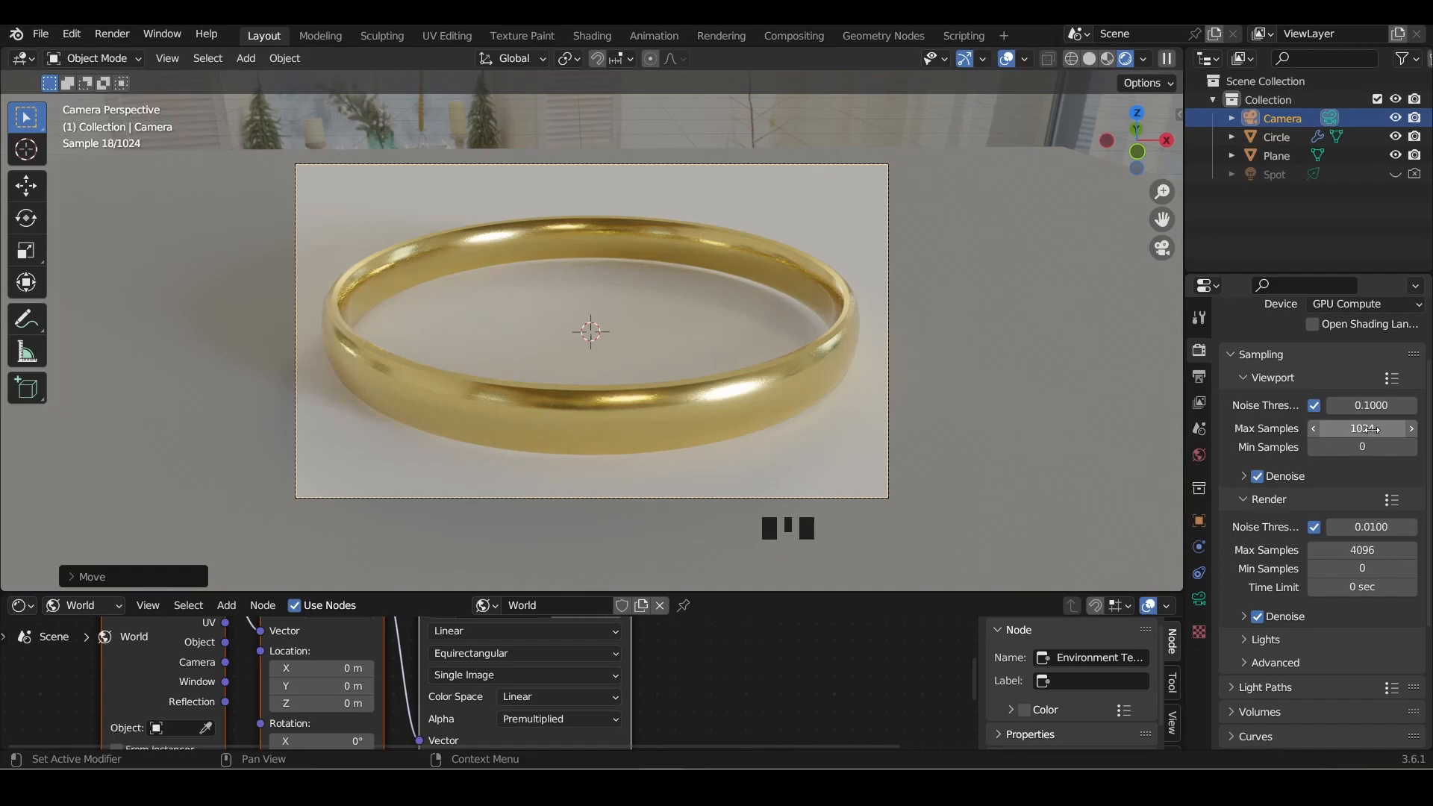
Set the viewport noise threshold to 1 and the render time limit to 10 sec
left_click(1380, 407)
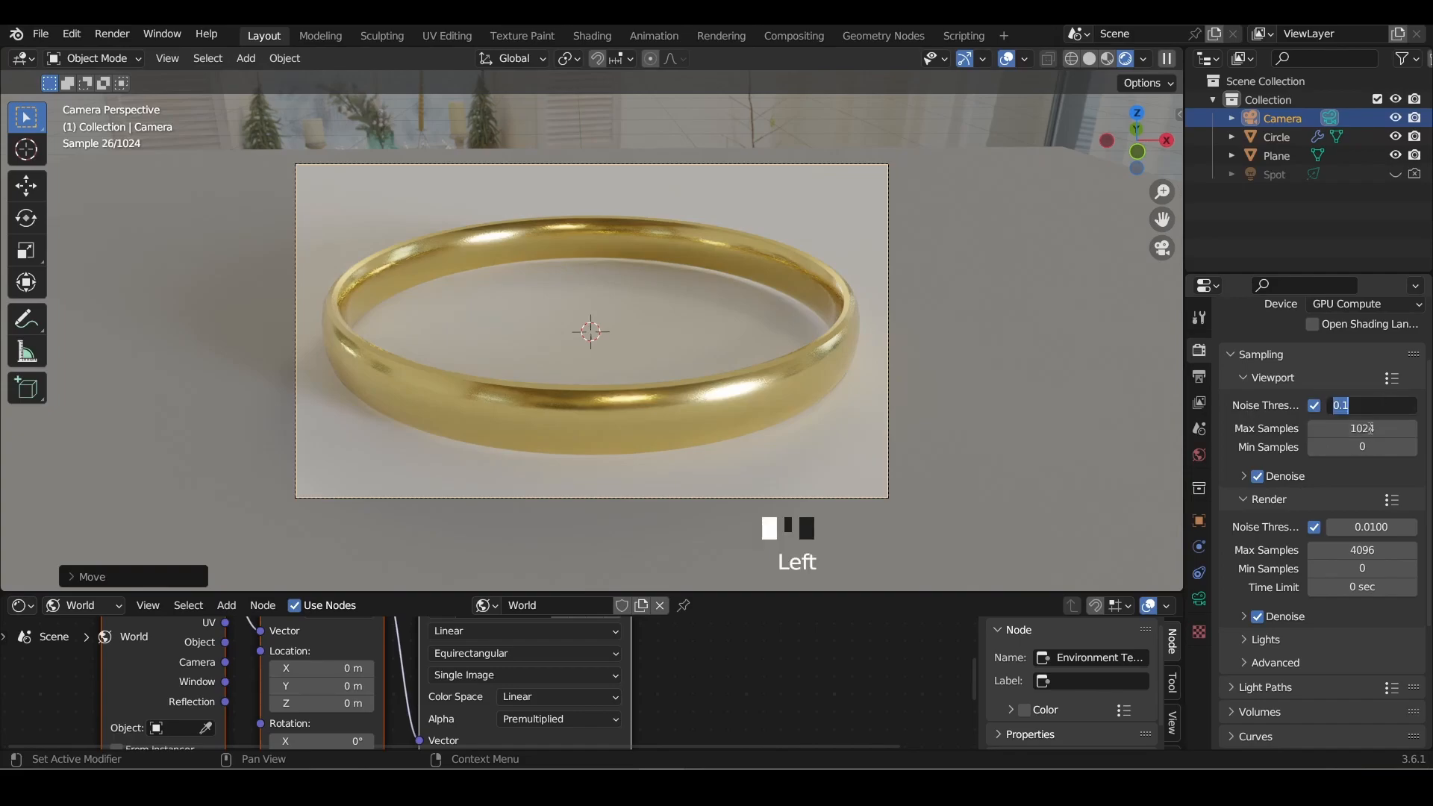
type("1")
key("Return")
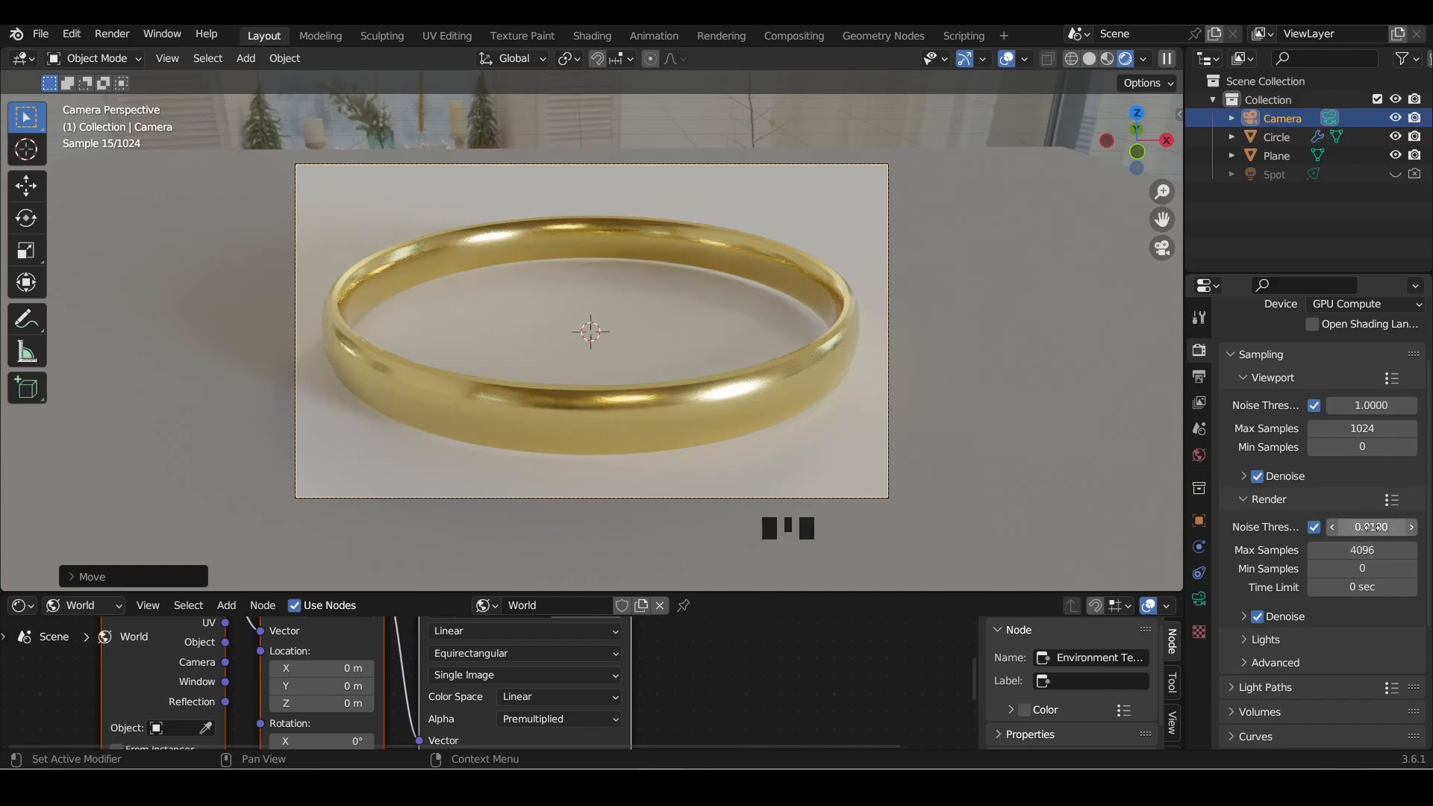
left_click(1364, 589)
type("10")
key("Return")
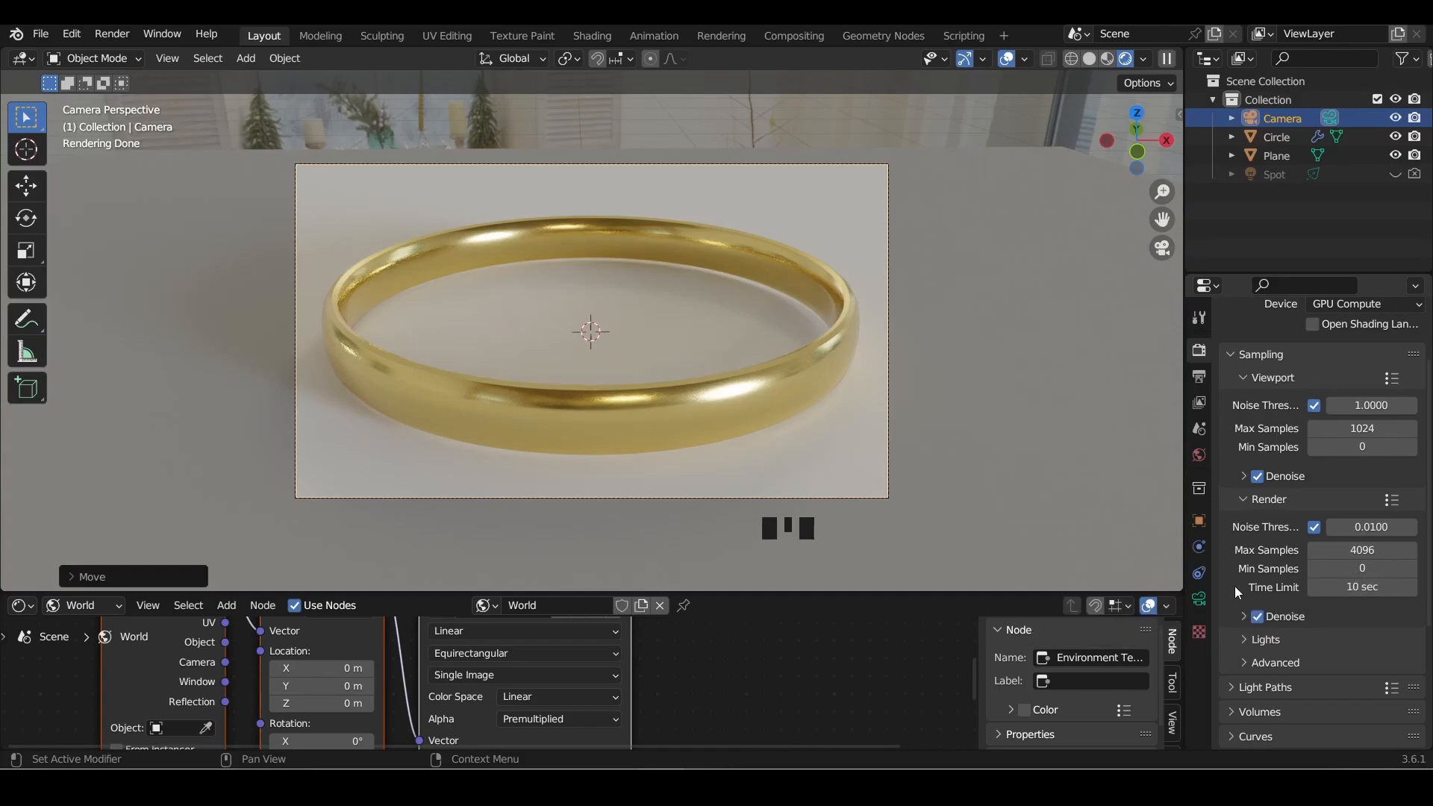
Set the Transparent and Transmission max light bounces to 0 in the Light Paths settings
scroll(1235, 585, "down", 7)
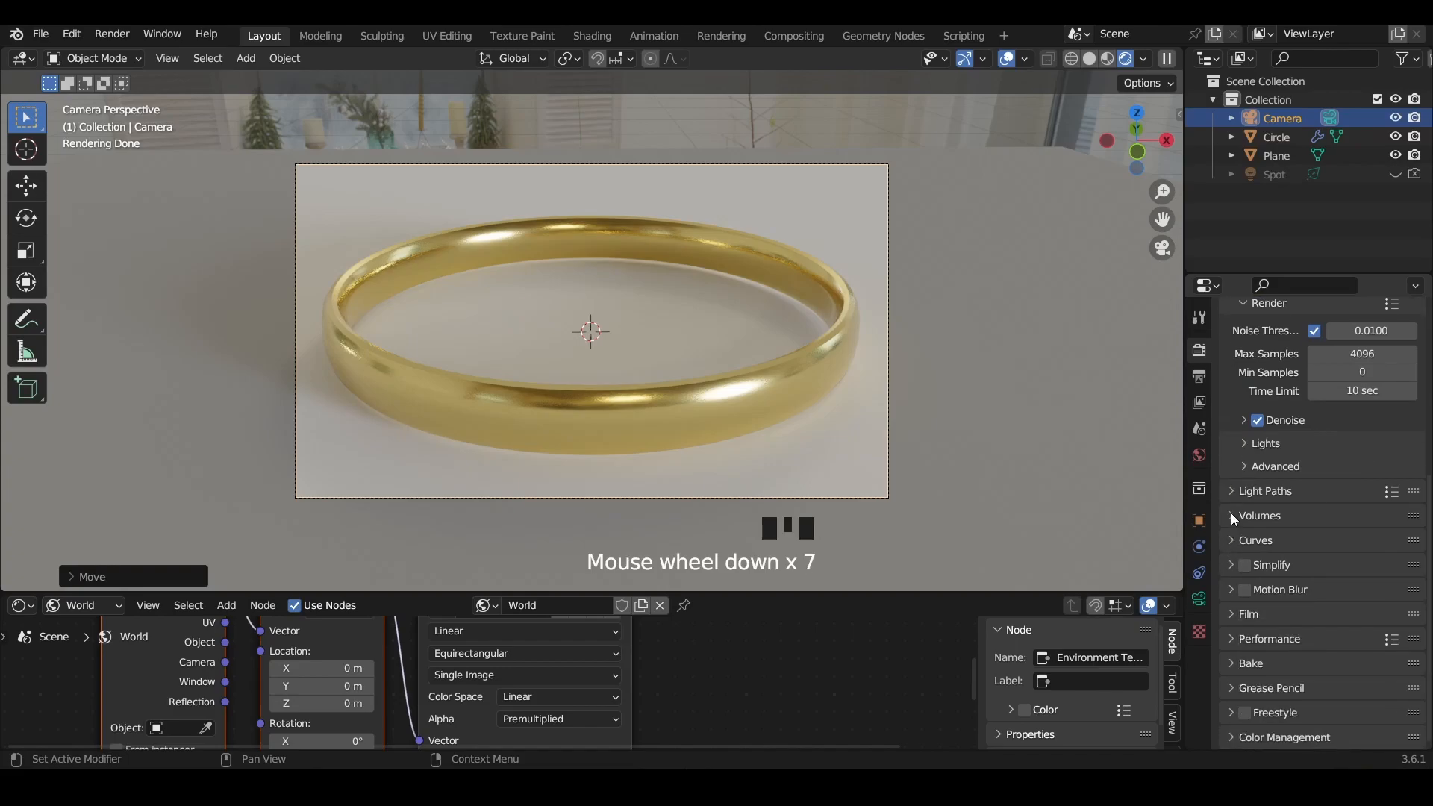
left_click(1232, 493)
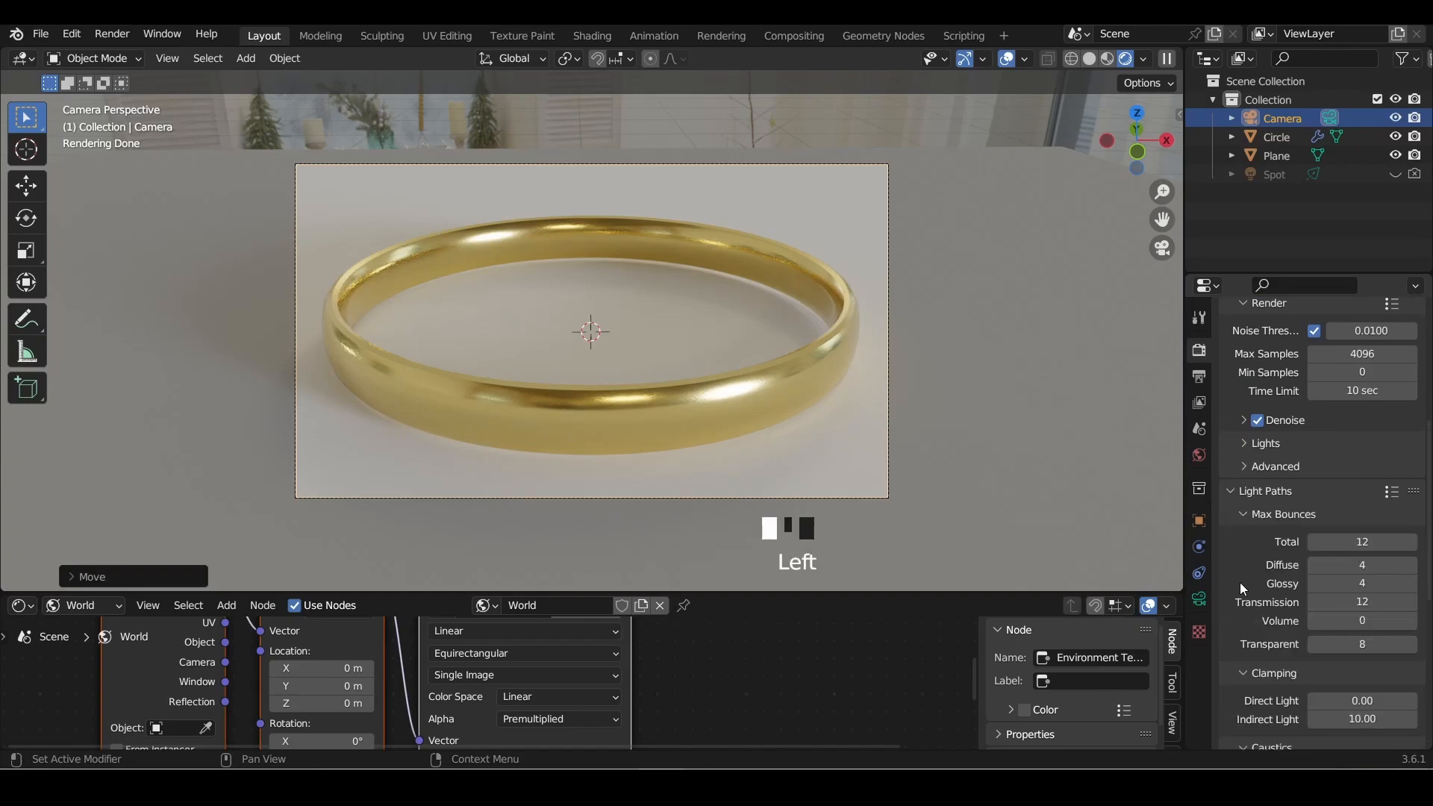
scroll(1243, 522, "down", 2)
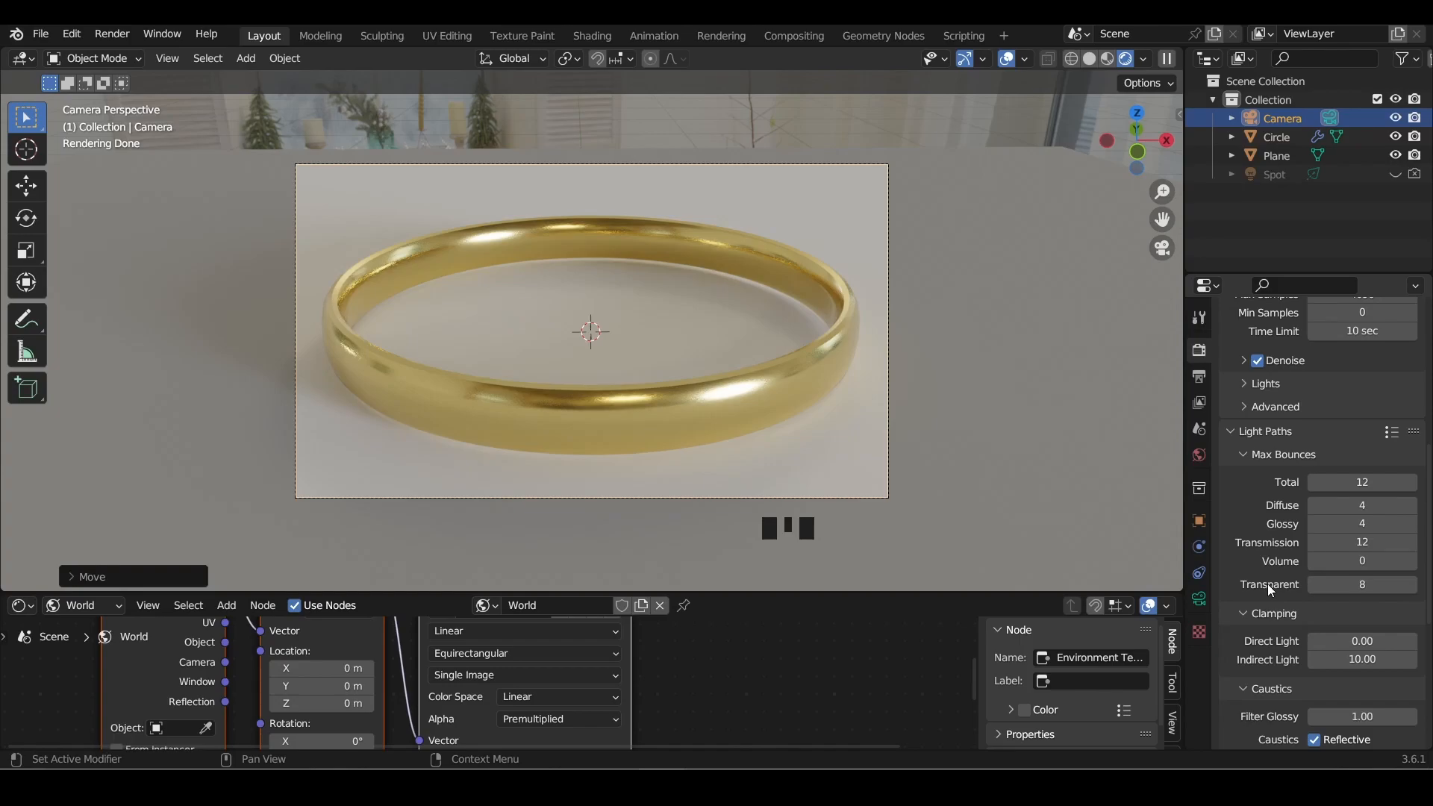
left_click(1405, 590)
type("0")
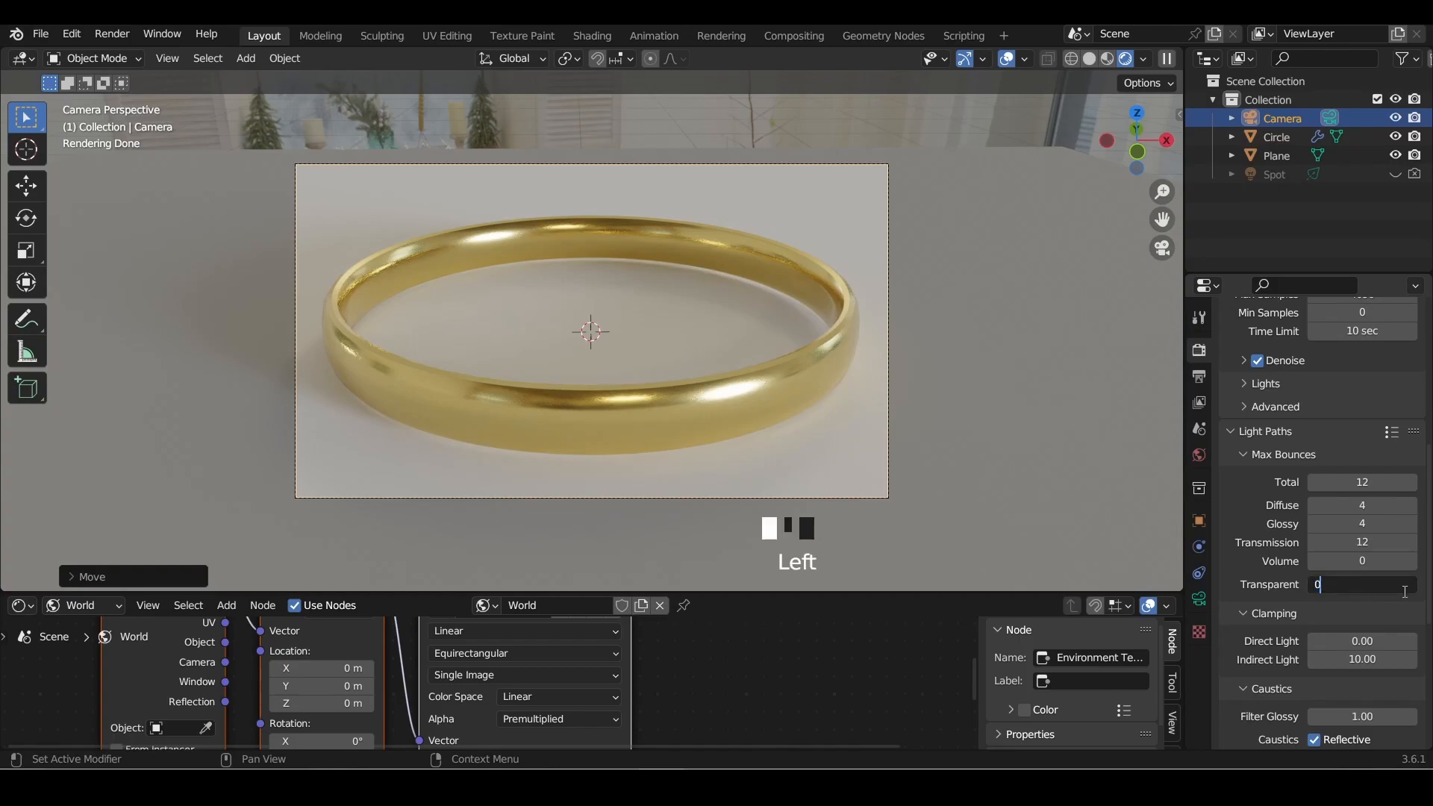
key("Return")
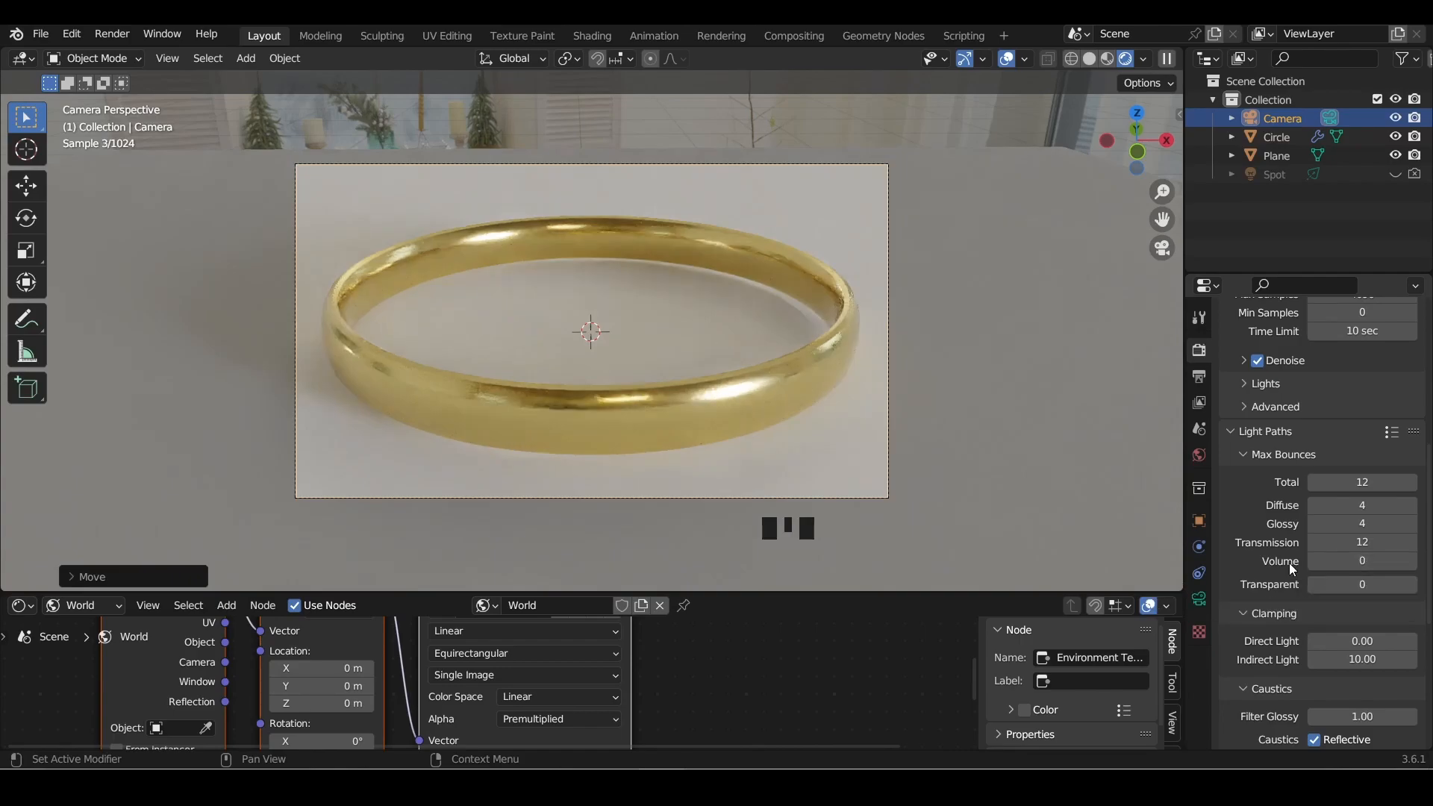
left_click(1382, 544)
type("0")
key("Return")
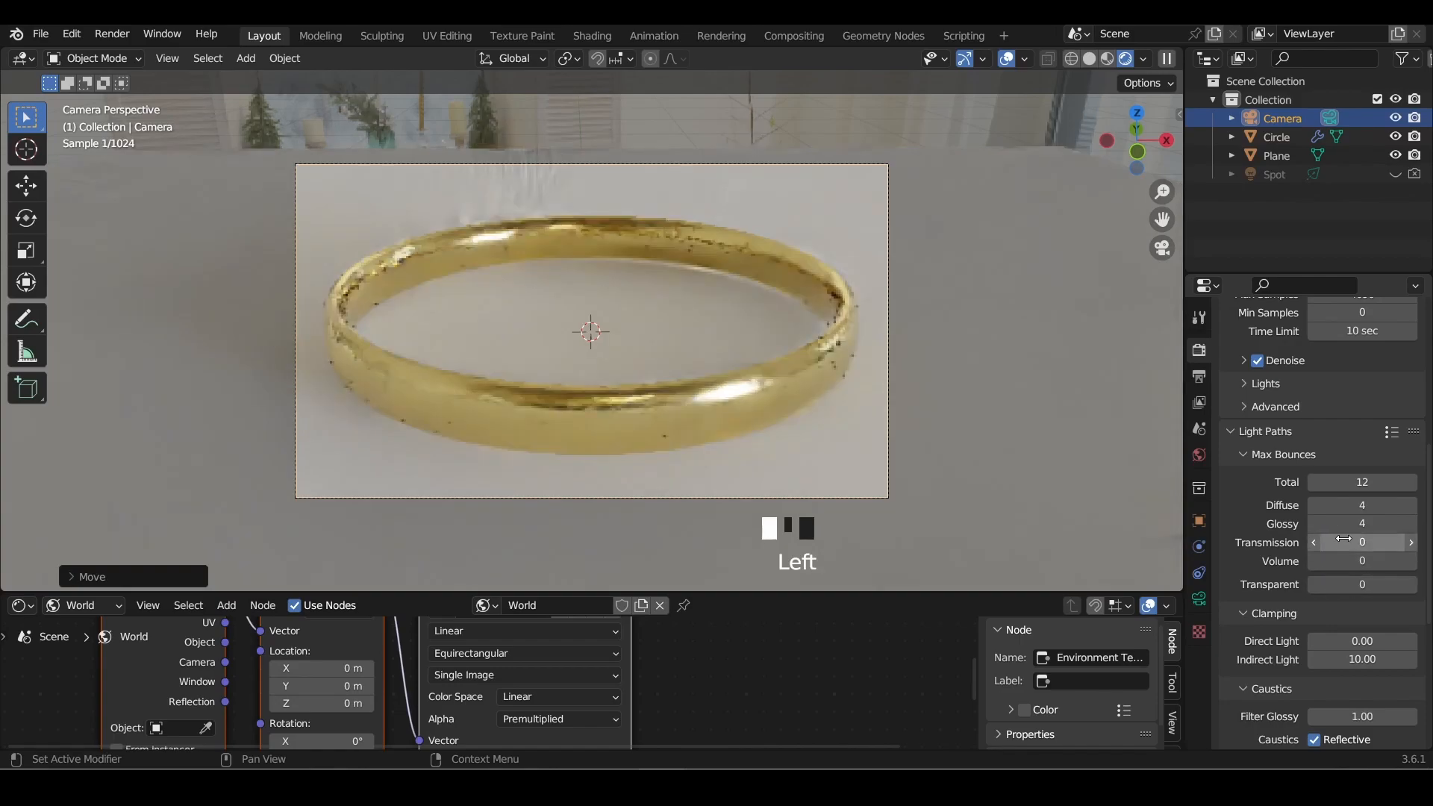
Set the Glossy and Diffuse max light bounces to 8
left_click(1357, 527)
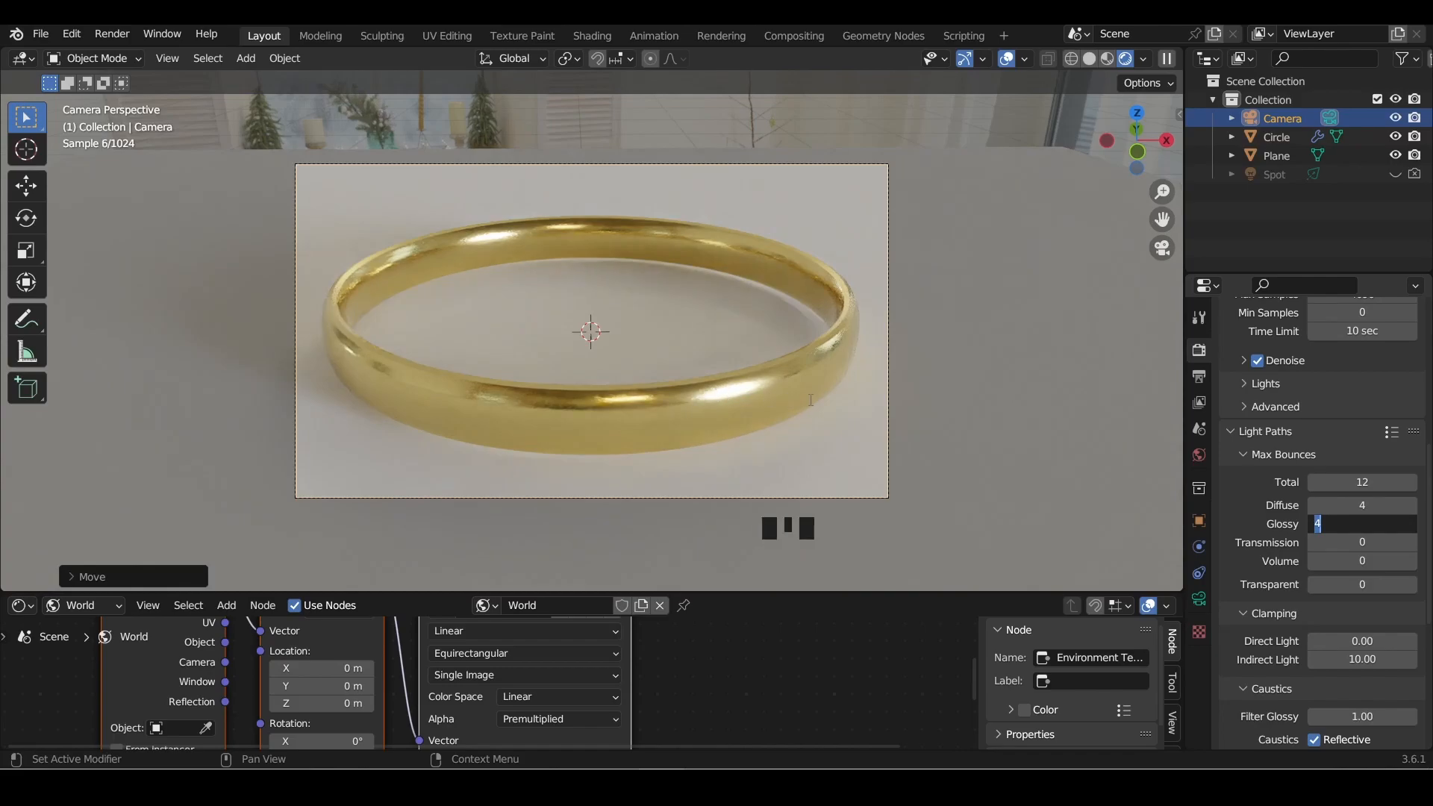
type("8")
left_click(1374, 536)
left_click(1362, 505)
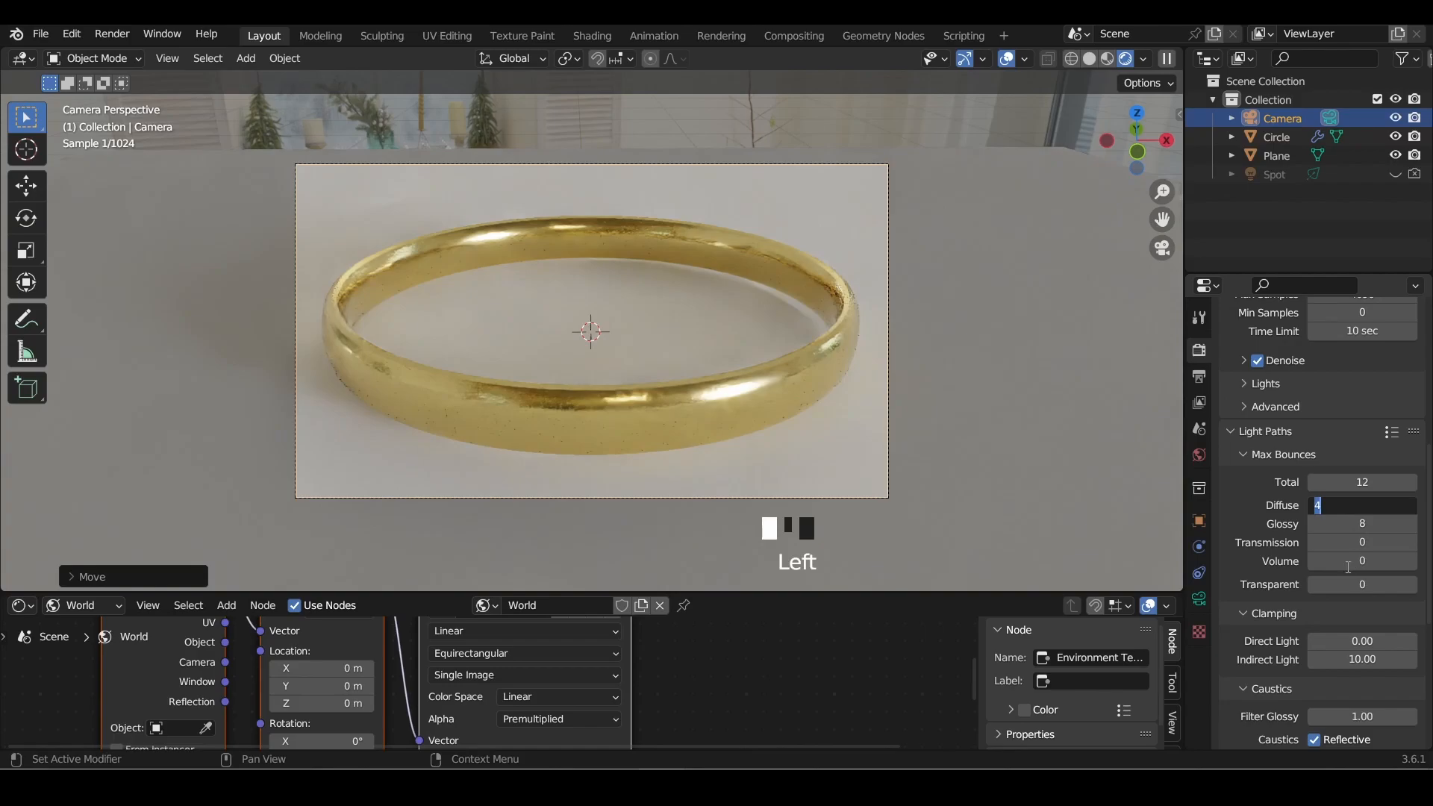
type("8")
left_click(1346, 566)
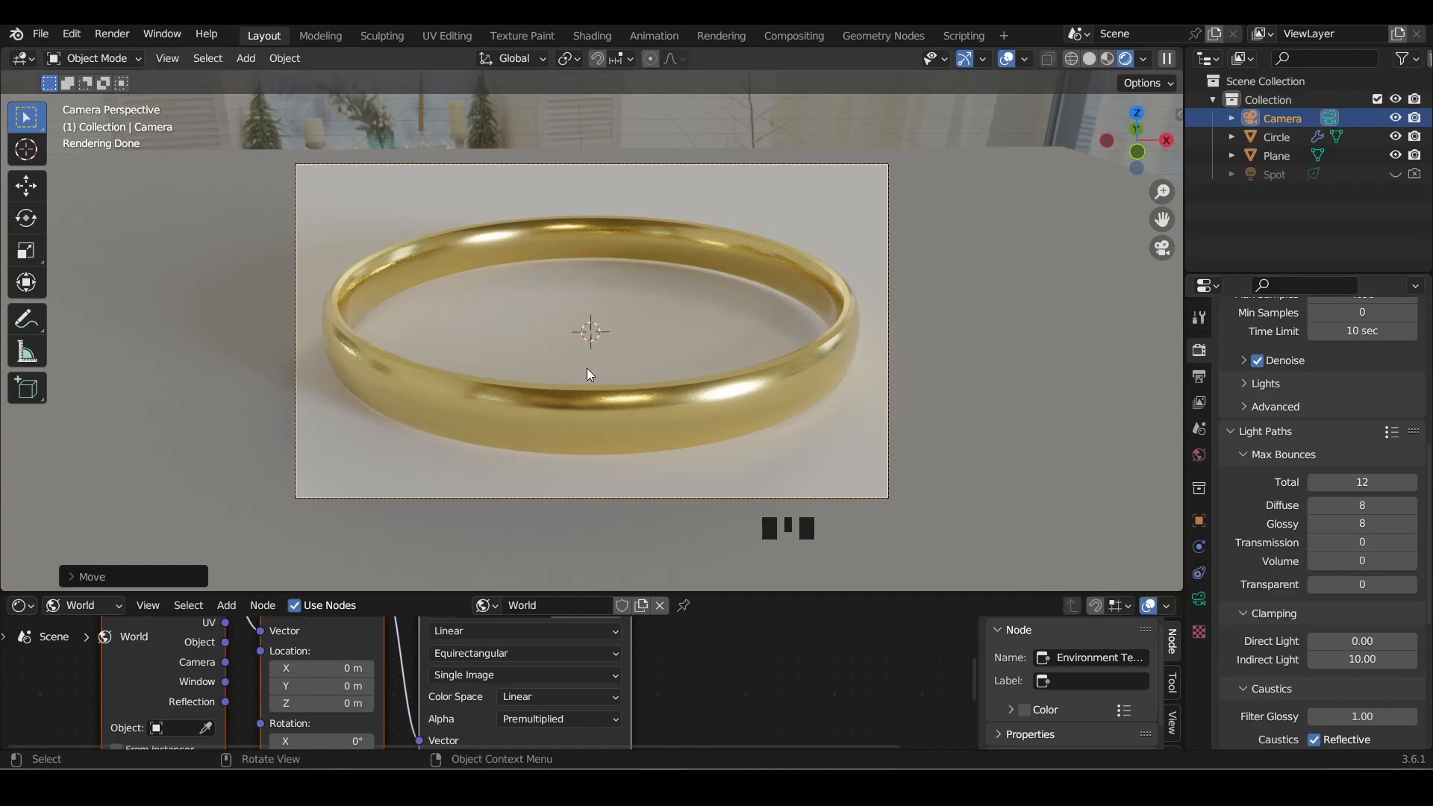
Expand the Color Management settings of the render properties
scroll(1247, 503, "down", 17)
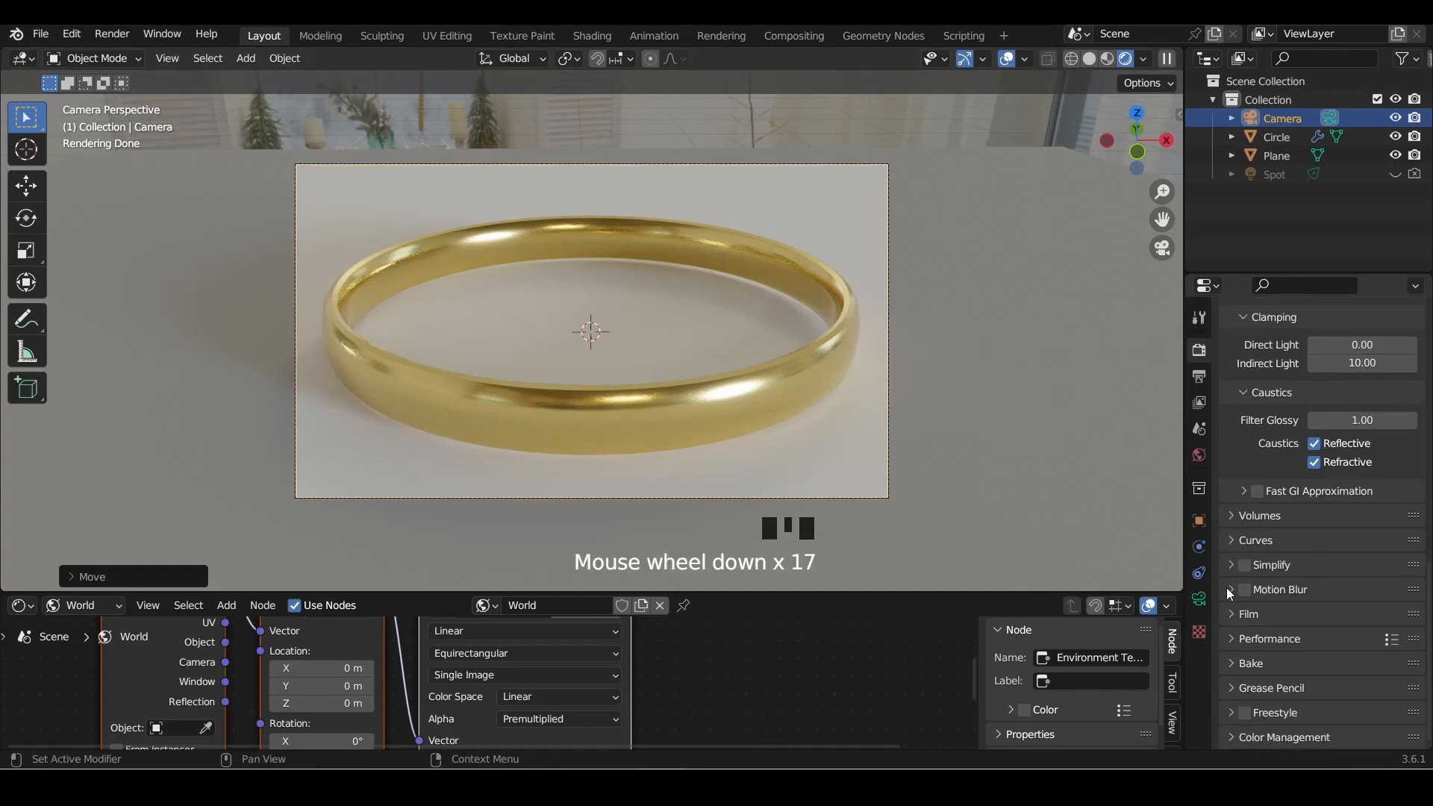
left_click(1238, 736)
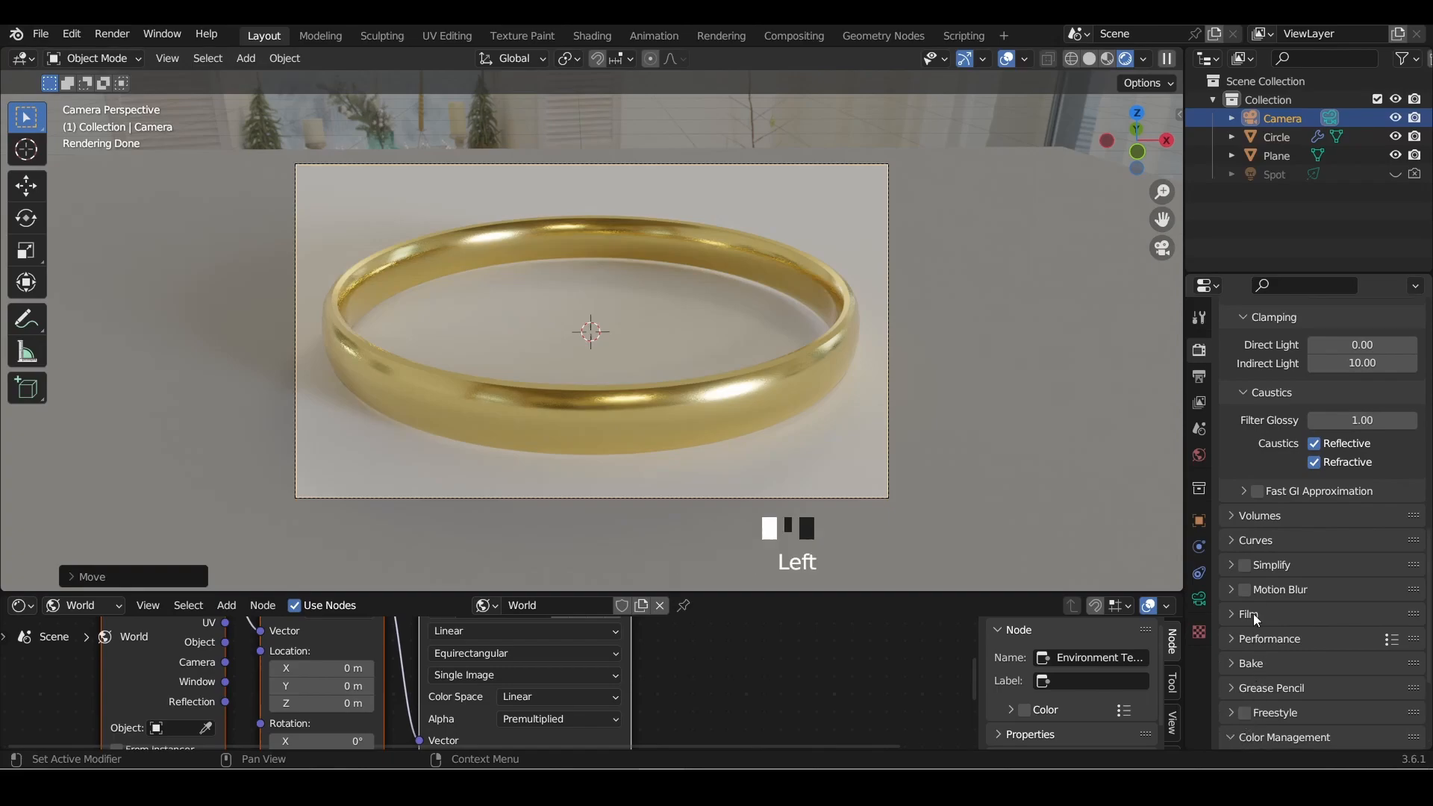
scroll(1257, 580, "down", 15)
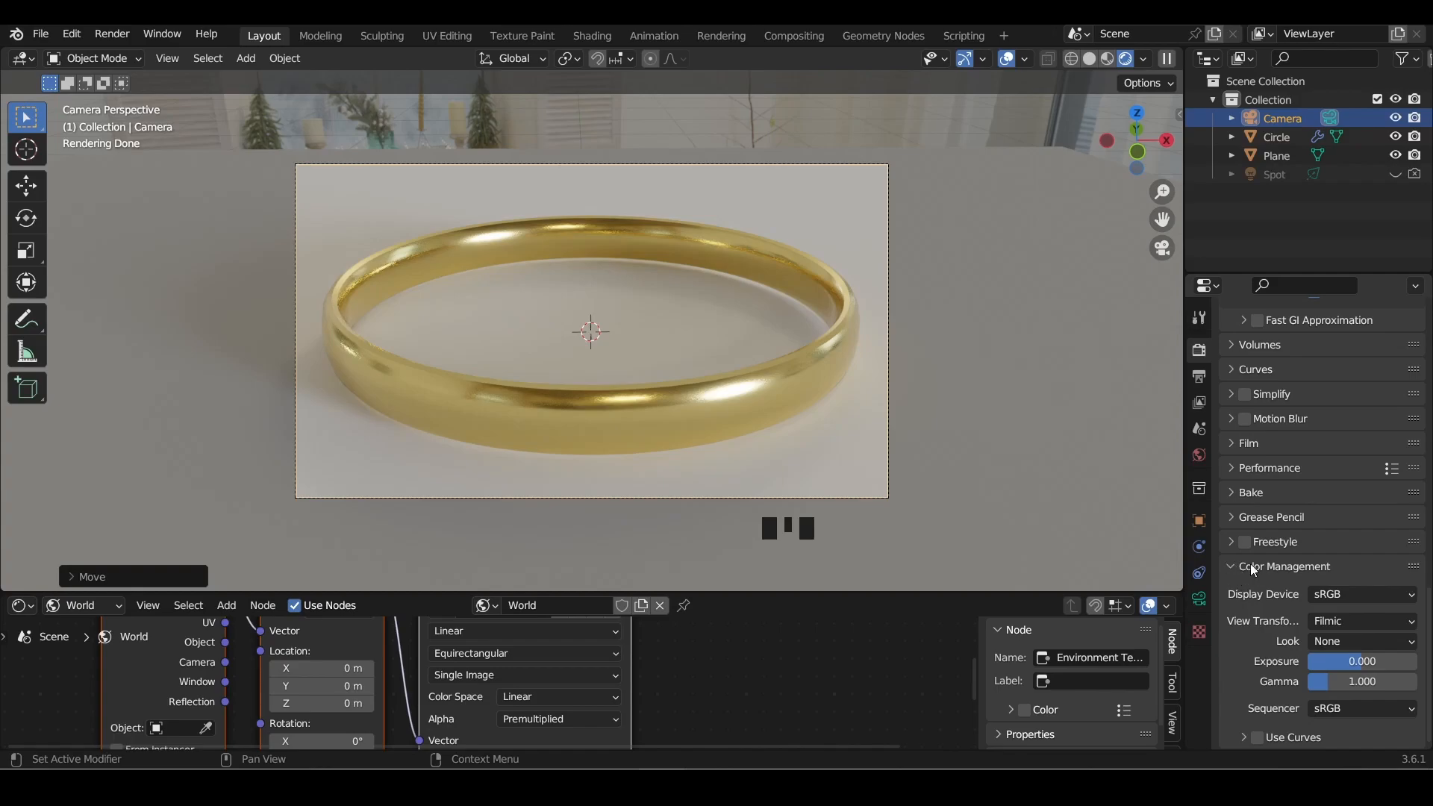
Try the Standard view transform on the scene and restore Filmic
left_click(1377, 621)
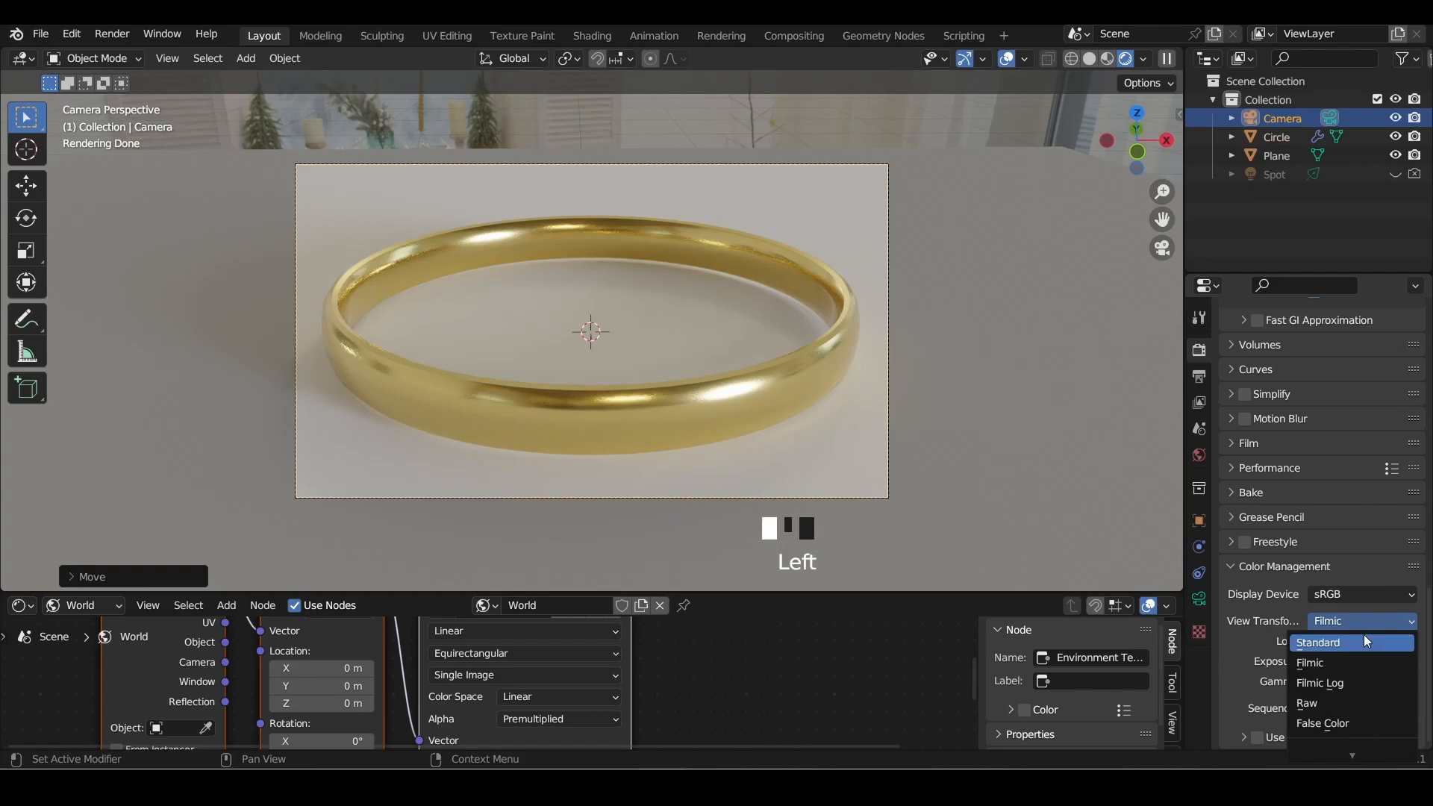
left_click(1360, 640)
left_click_drag(1367, 621, 1351, 662)
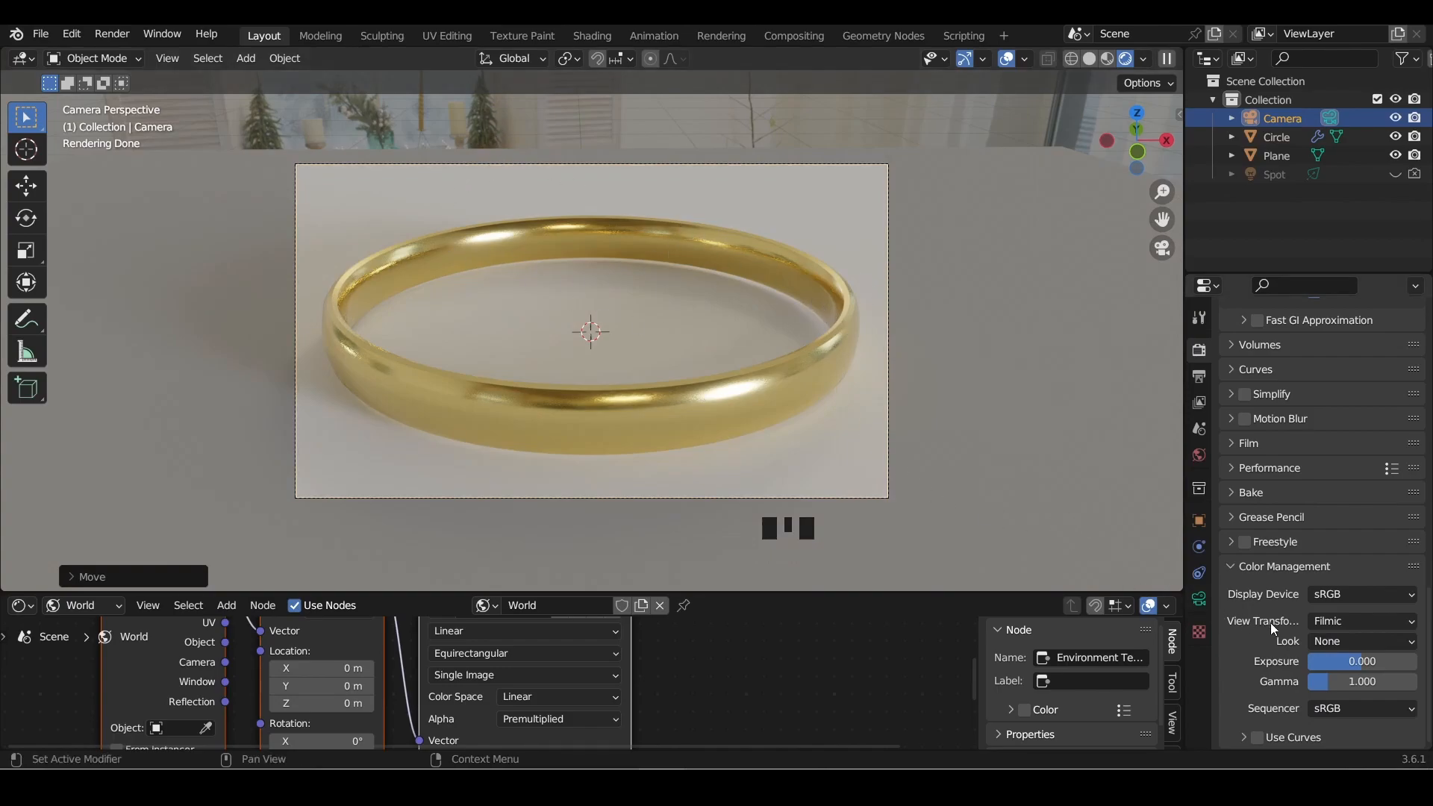
Try the Very High Contrast look and set the Color Management look to High Contrast
left_click(1408, 646)
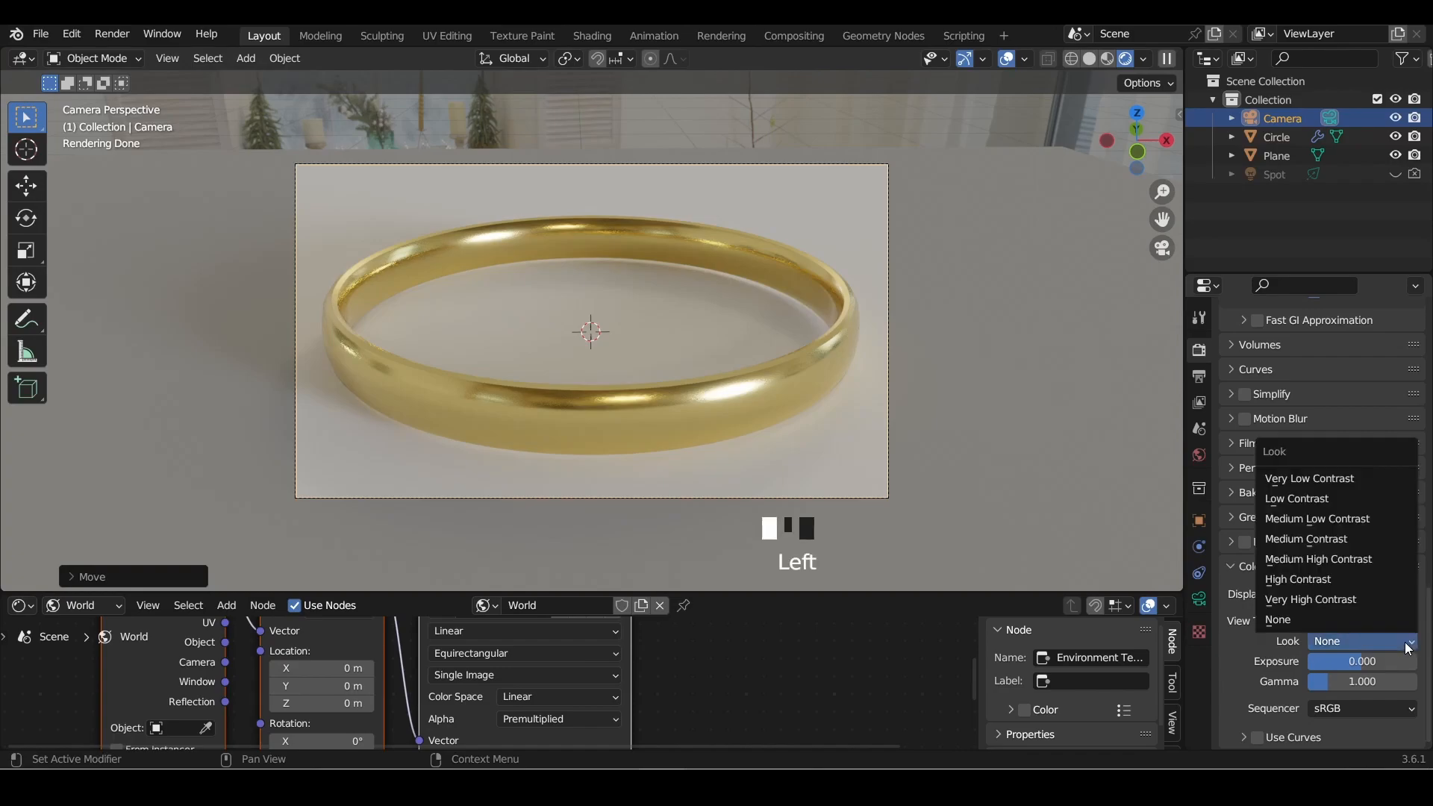
left_click(1372, 598)
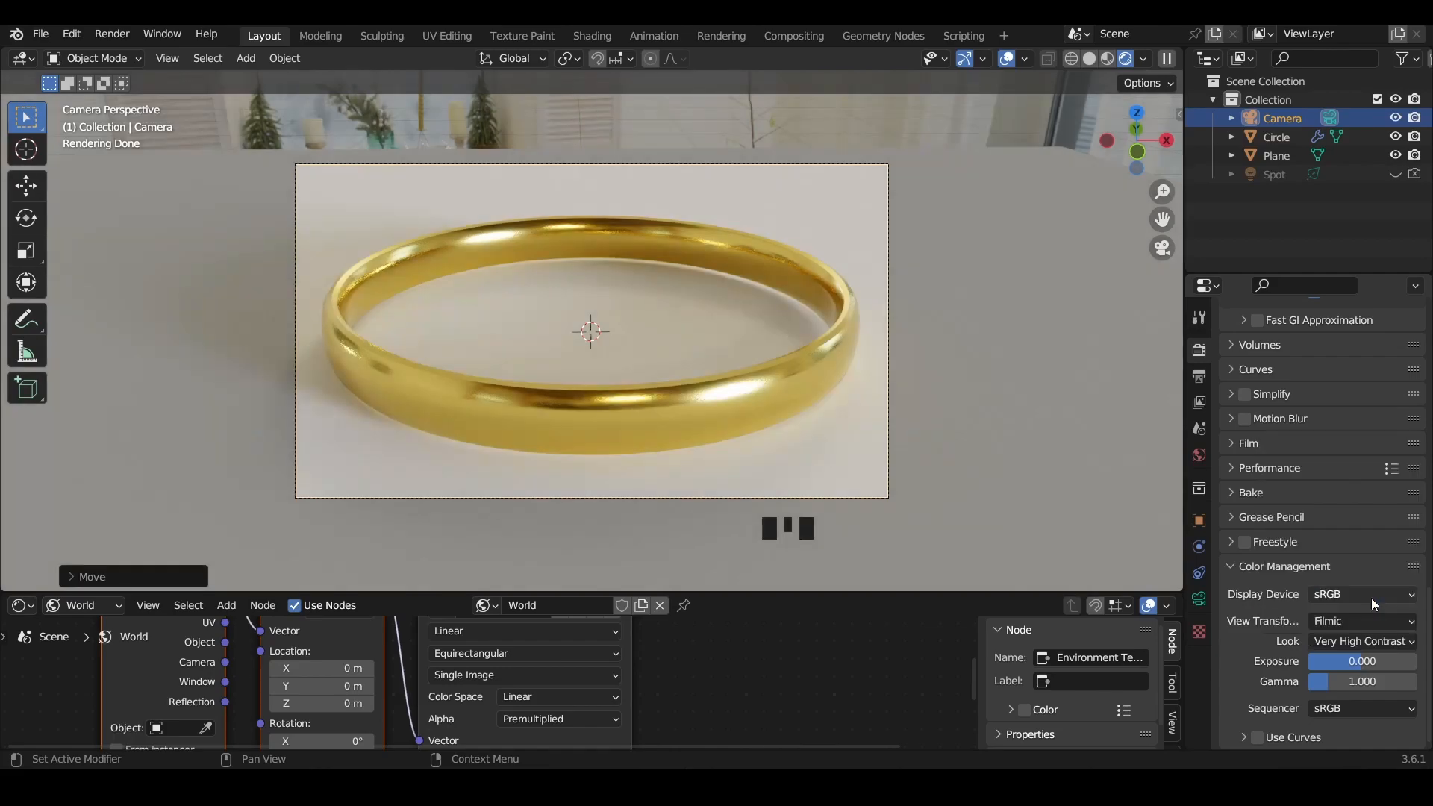
left_click(1352, 640)
left_click(1333, 572)
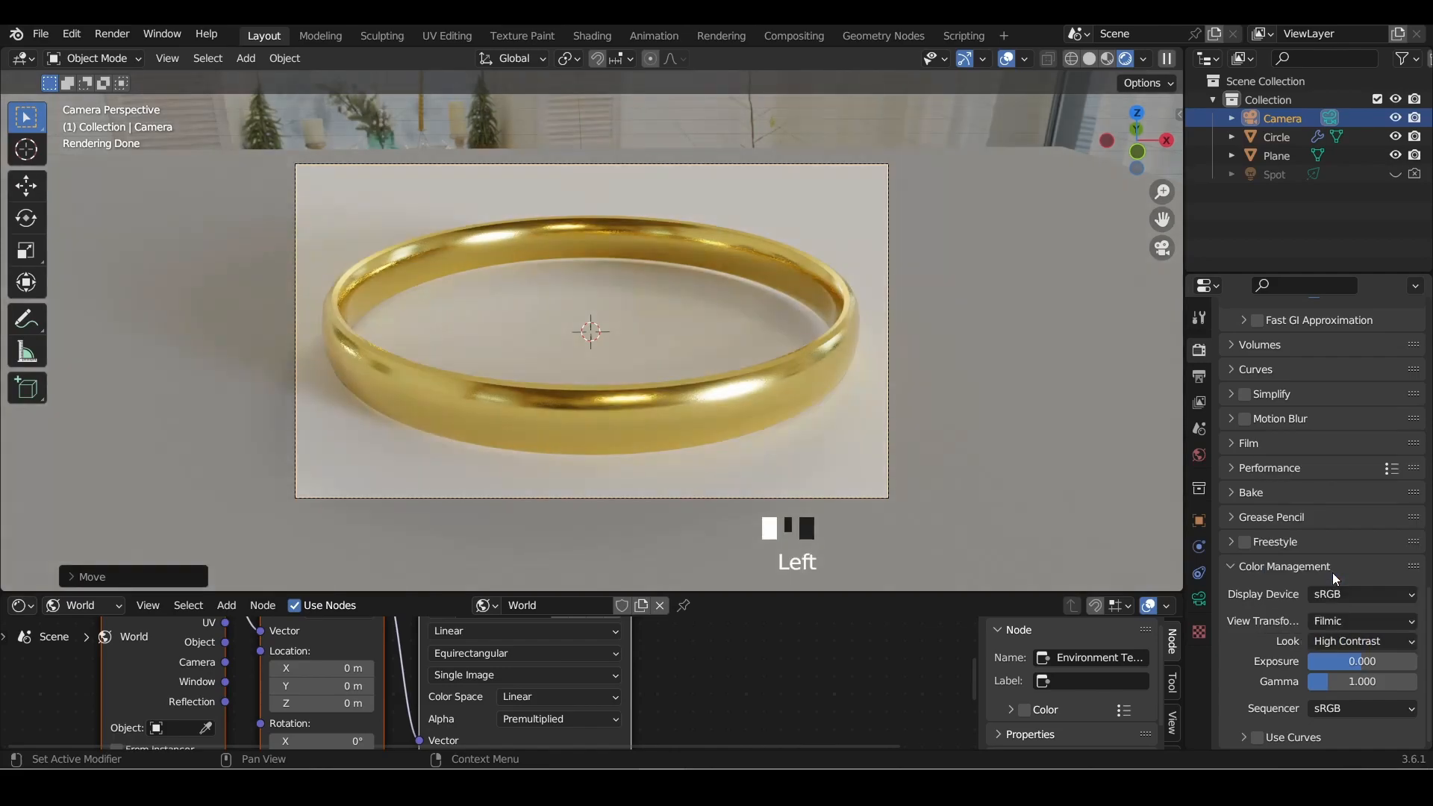
Try the Very Low Contrast look for comparison and return the look to High Contrast
left_click(1369, 623)
left_click(1368, 642)
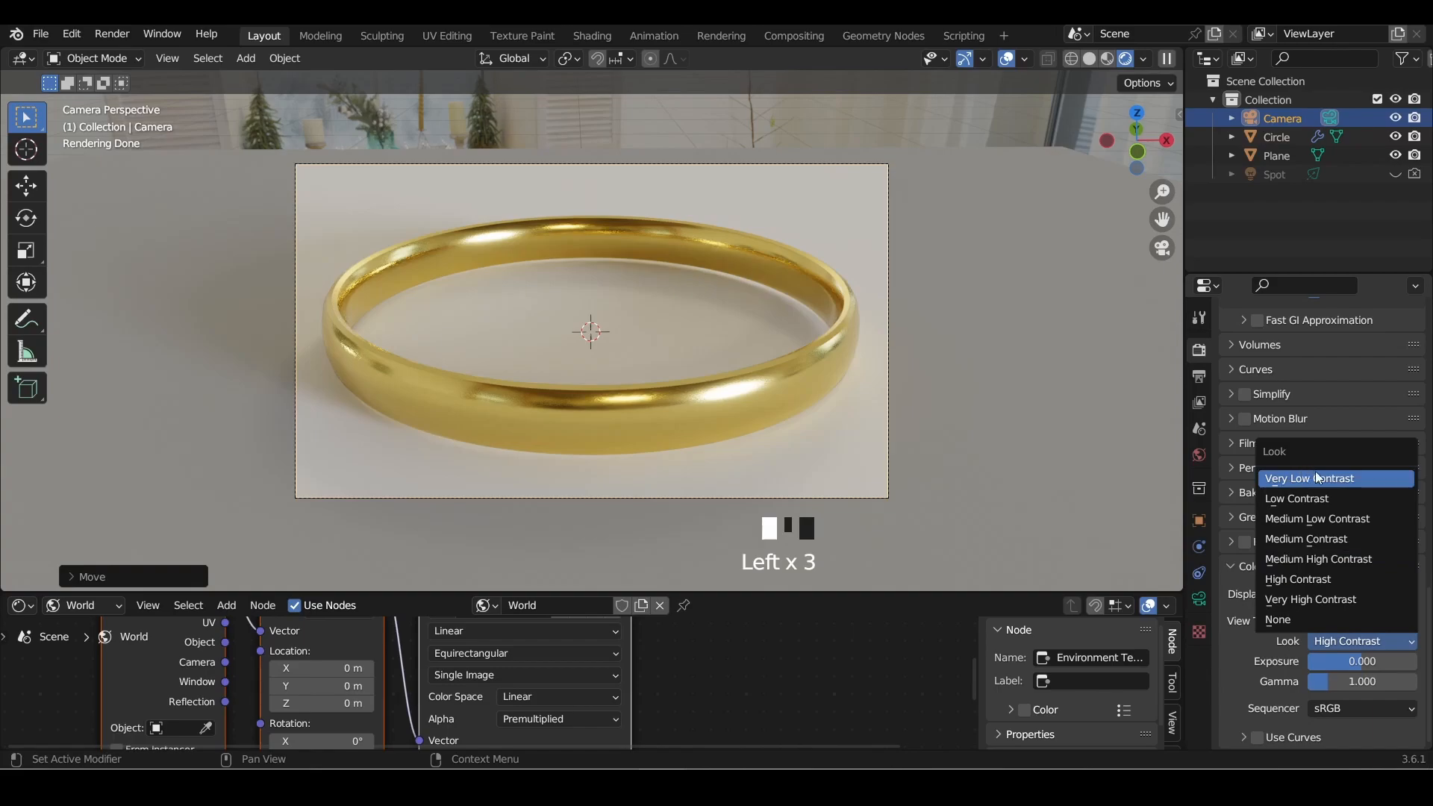
left_click(1341, 479)
left_click(1373, 640)
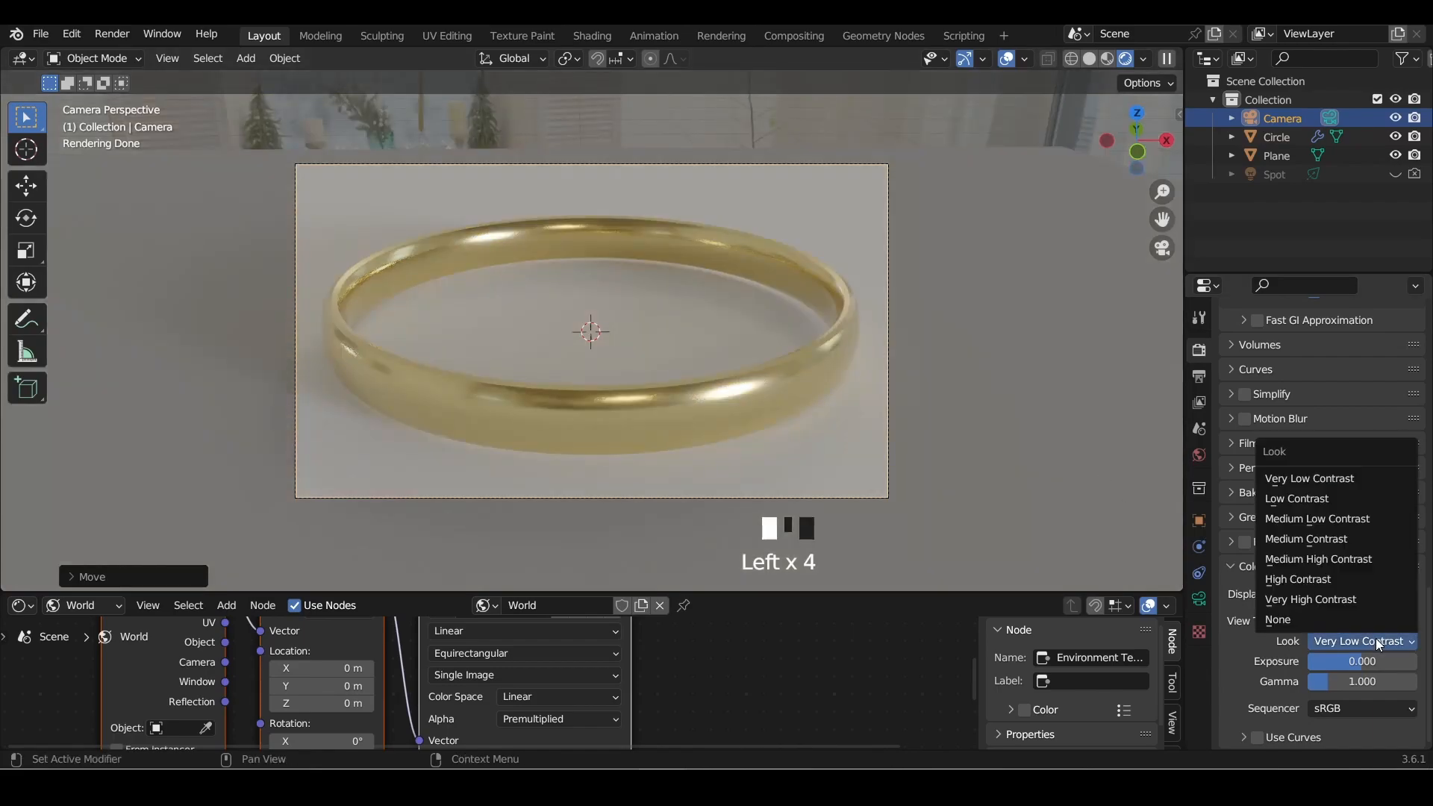
left_click(1334, 583)
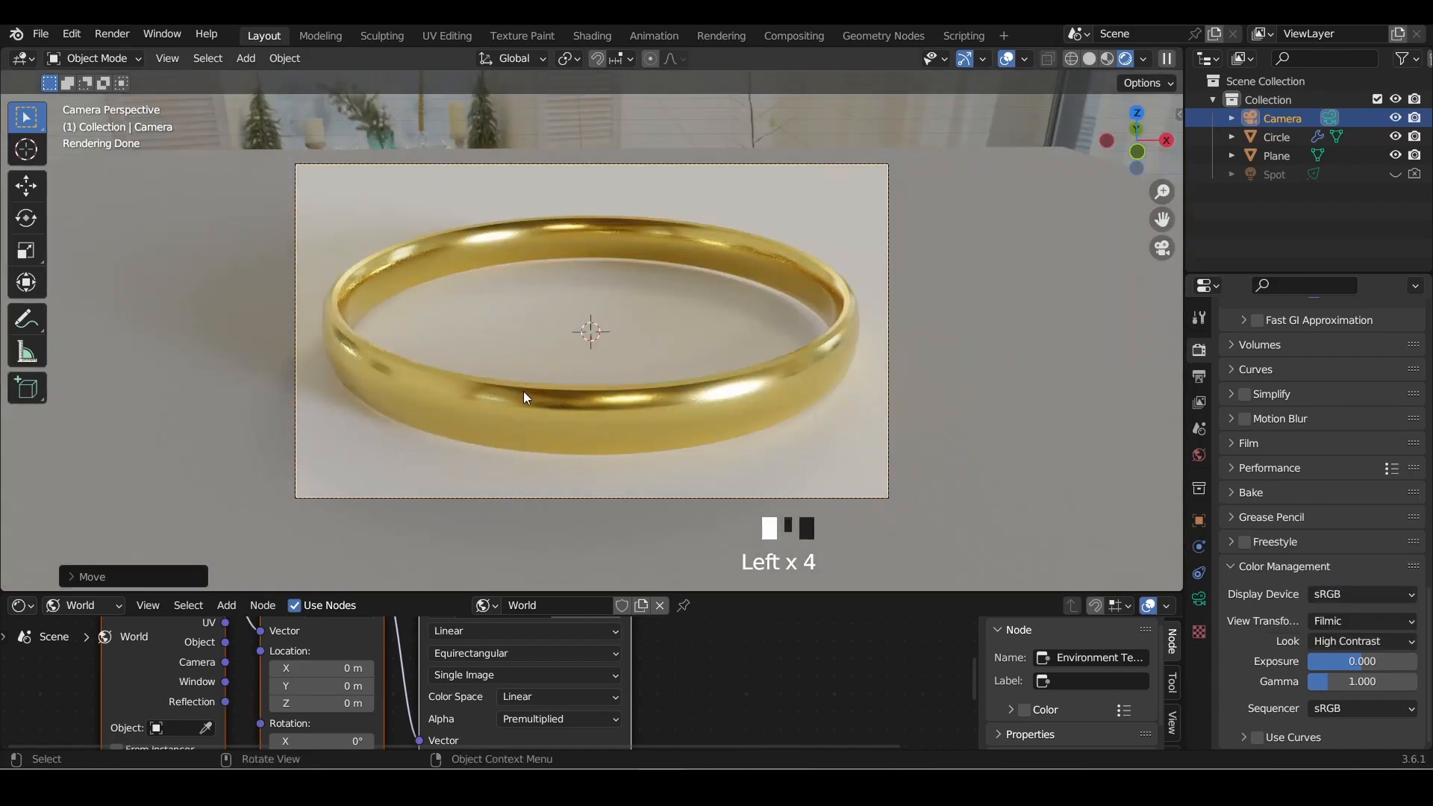
Expand the colour curves settings under Color Management and enable Use Curves
scroll(1262, 696, "down", 6)
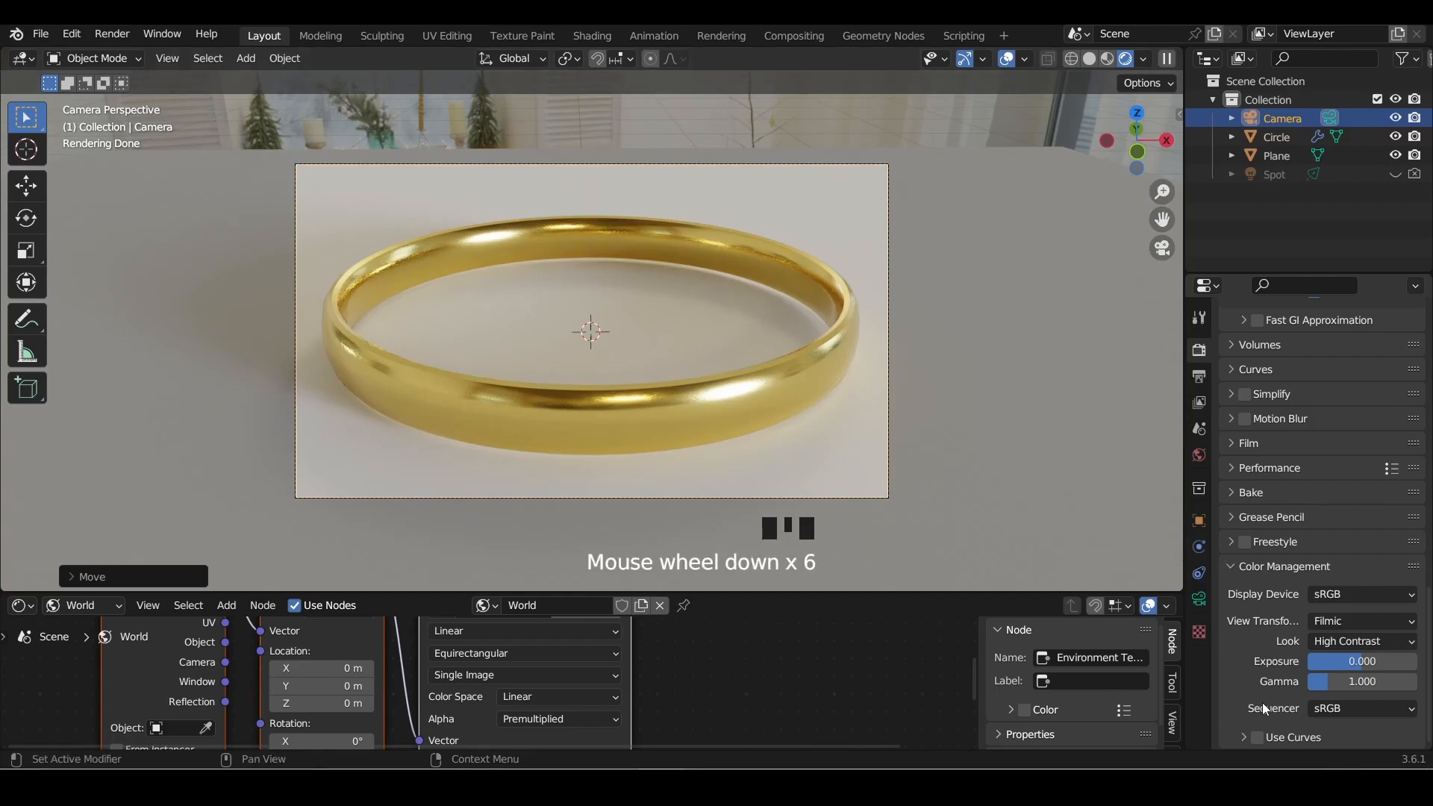
left_click(1242, 737)
scroll(1247, 667, "down", 12)
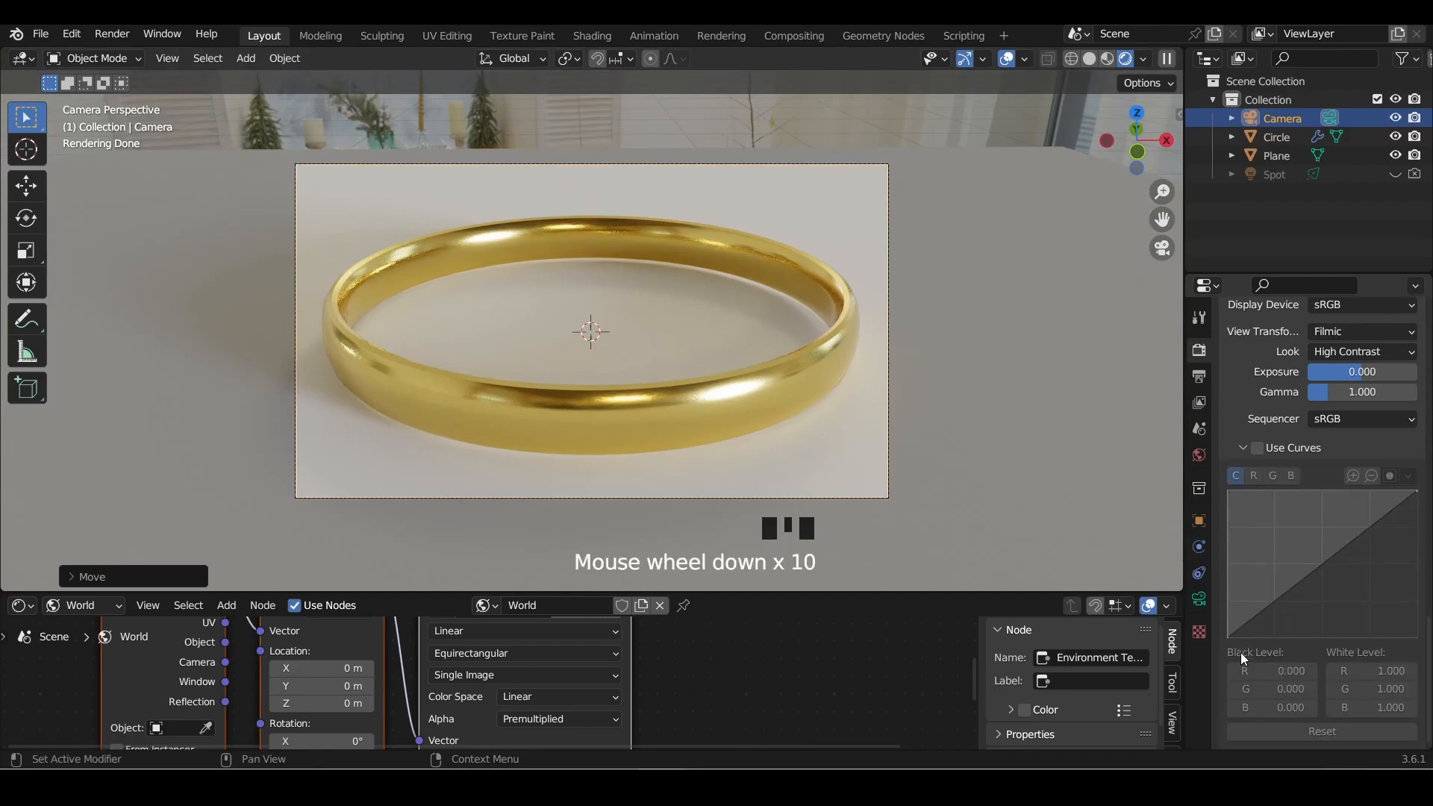
left_click(1260, 448)
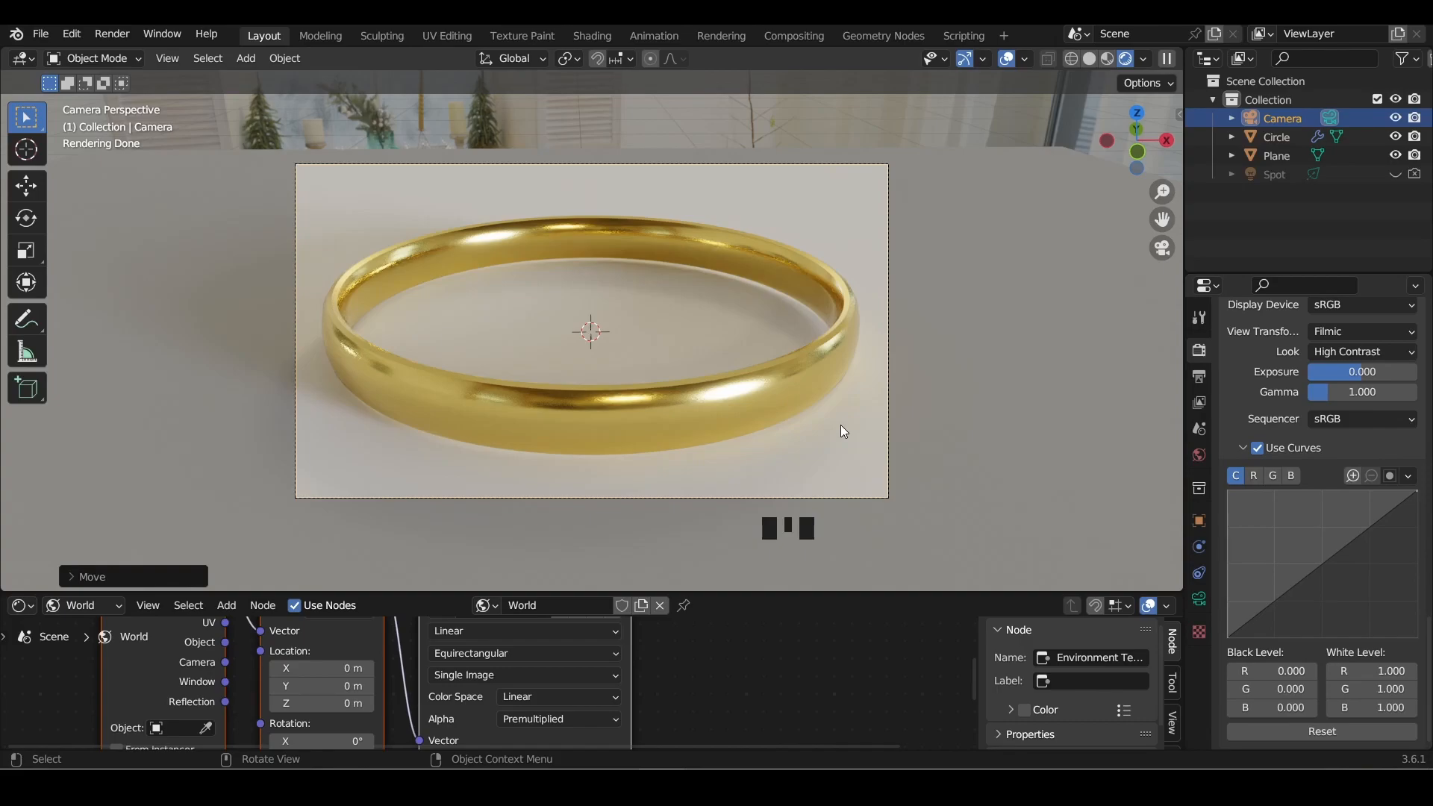
Shape the combined colour curve into a gentle S with points at about 0.221, 0.175 and 0.607, 0.670
left_click_drag(1266, 606, 1269, 612)
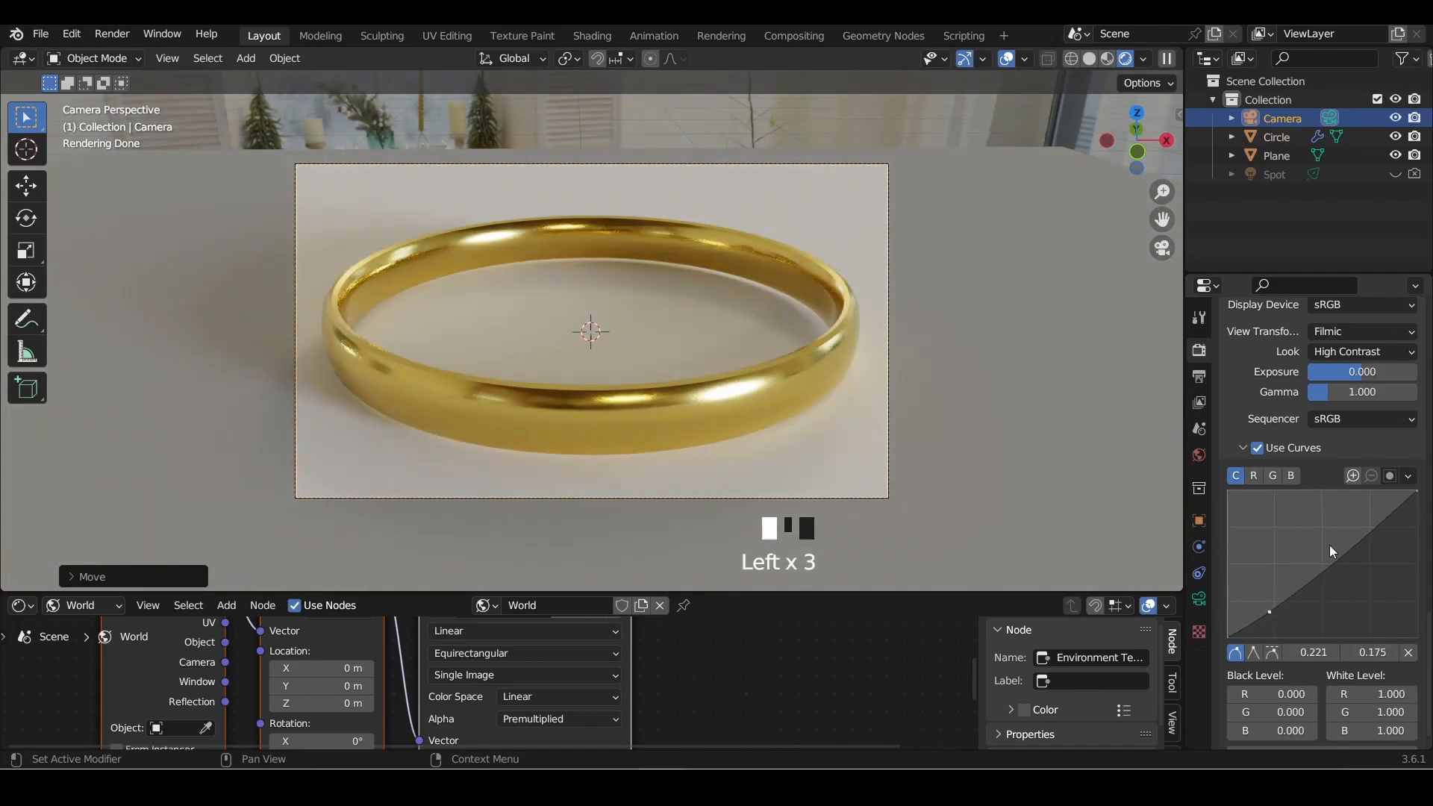
left_click(1357, 543)
left_click_drag(1357, 542, 1344, 530)
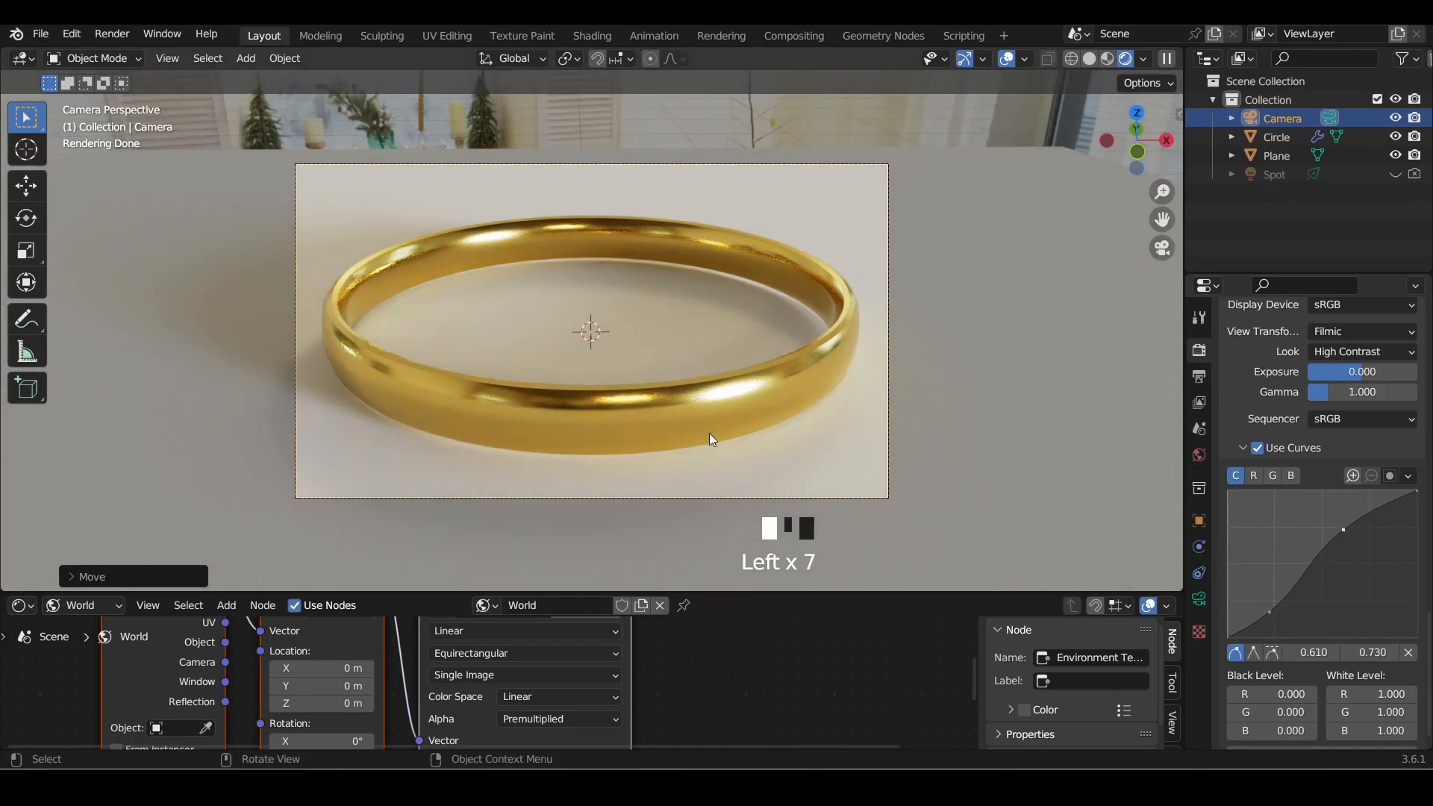
left_click_drag(1345, 530, 1278, 509)
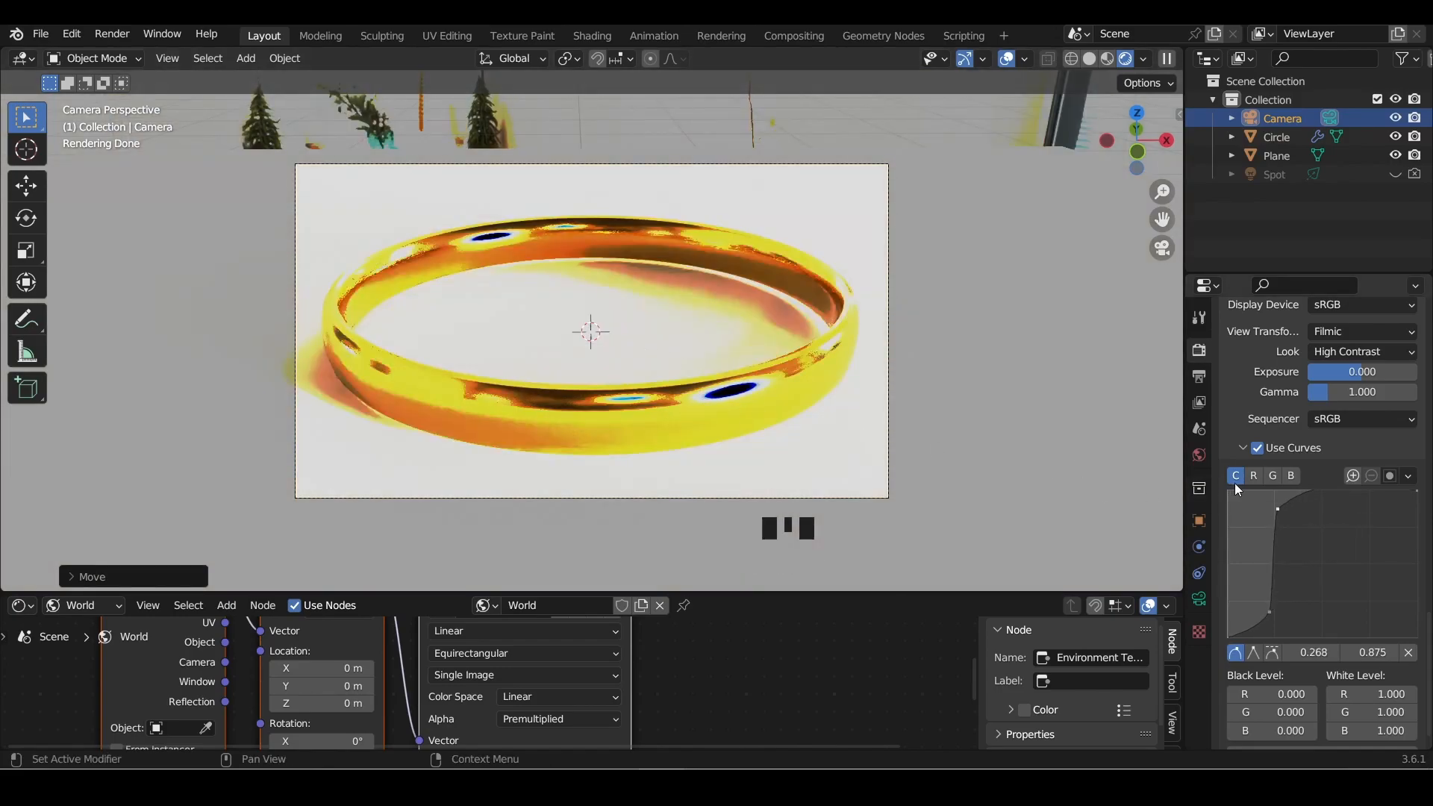
left_click_drag(1277, 511, 1343, 539)
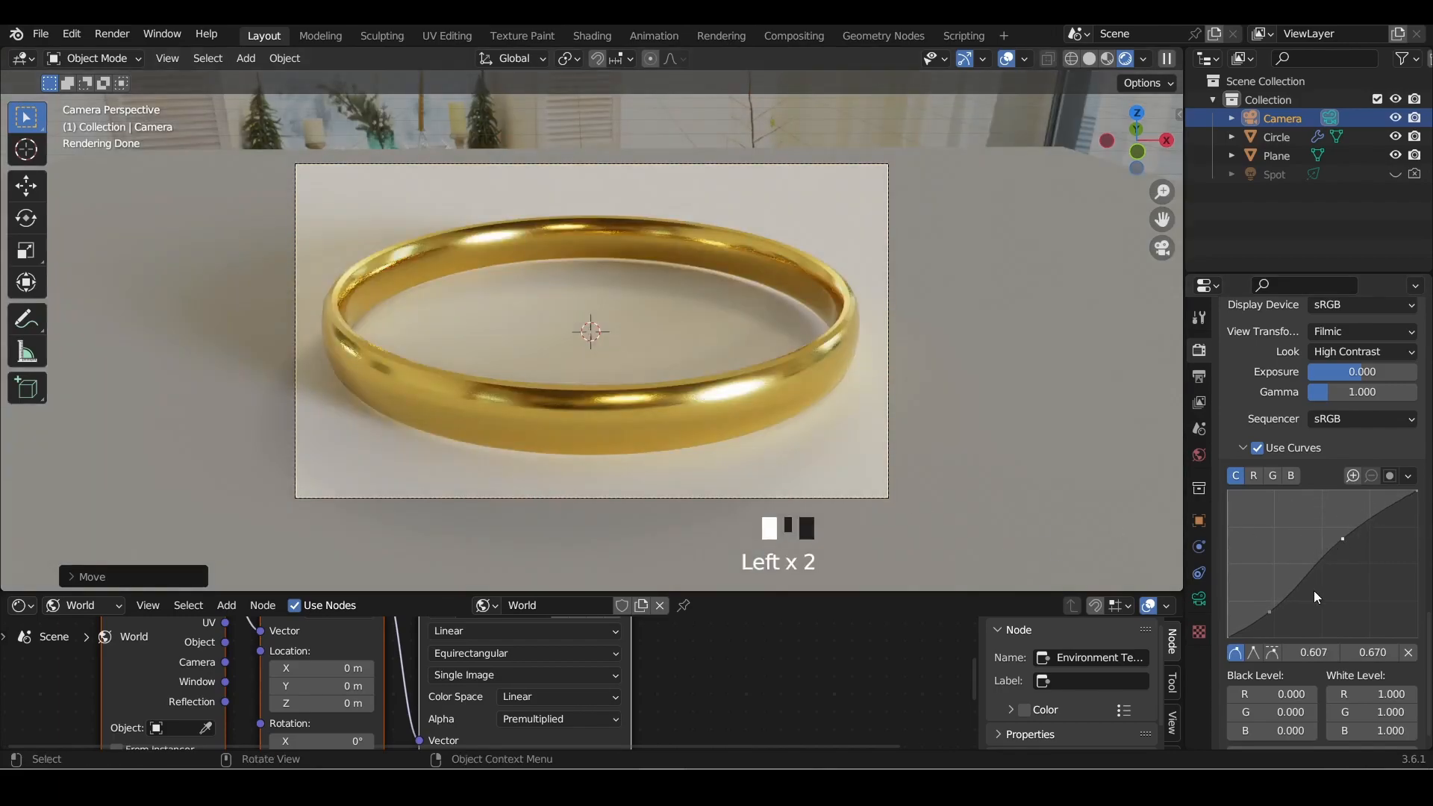
Expand the Performance settings of the render properties to show the threads, memory and acceleration structure options
scroll(1296, 584, "up", 4)
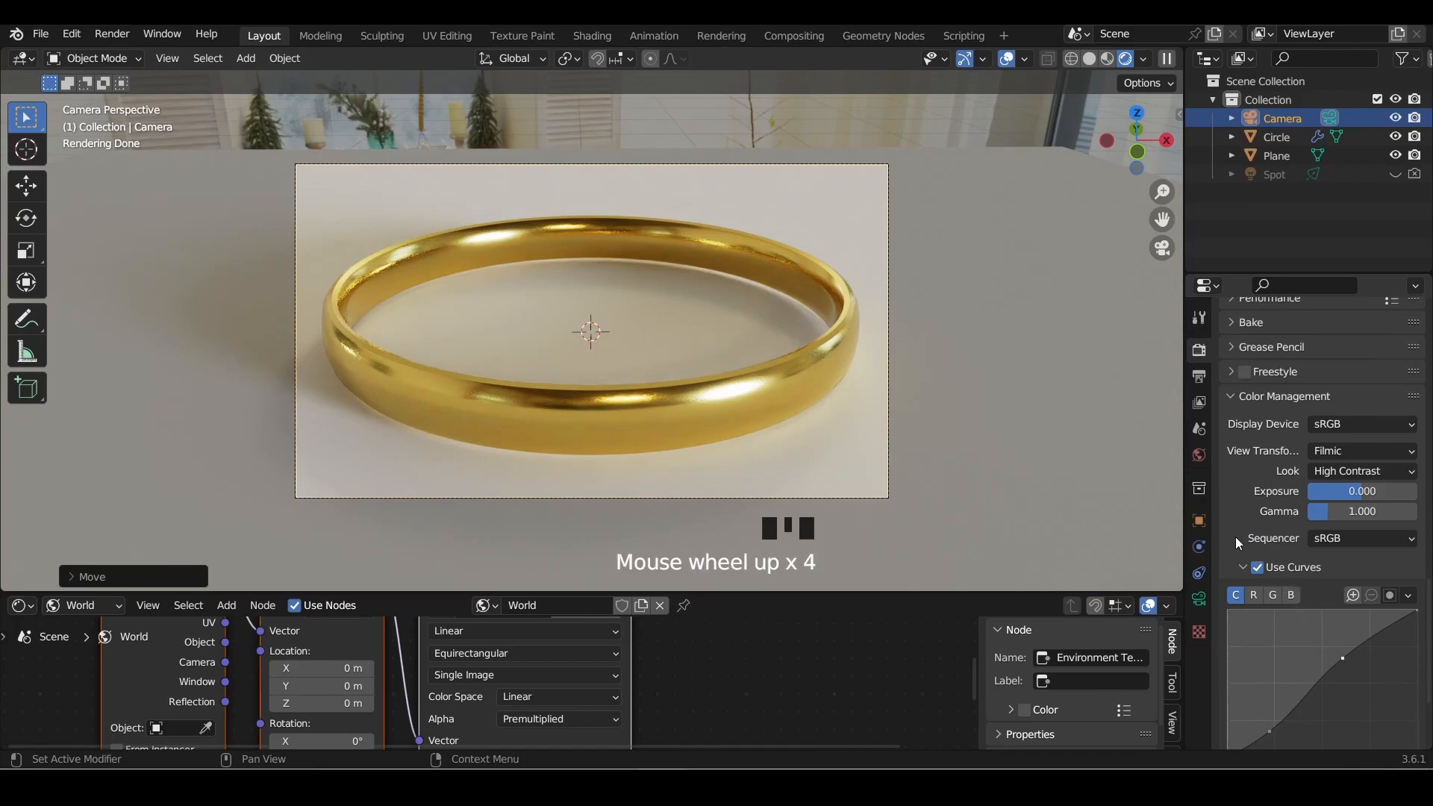
scroll(1236, 541, "up", 10)
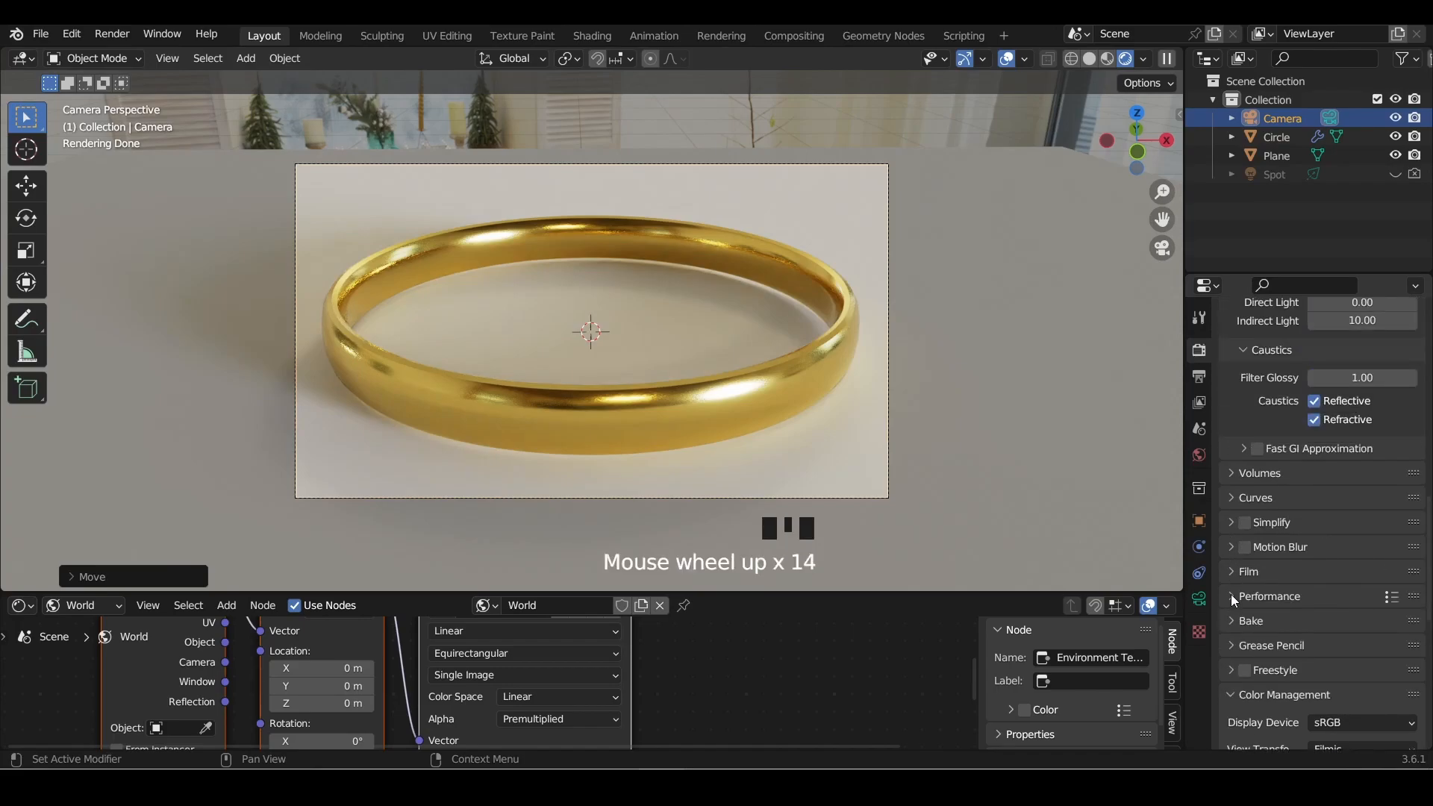
left_click(1230, 594)
scroll(1230, 589, "down", 10)
scroll(1242, 439, "up", 1)
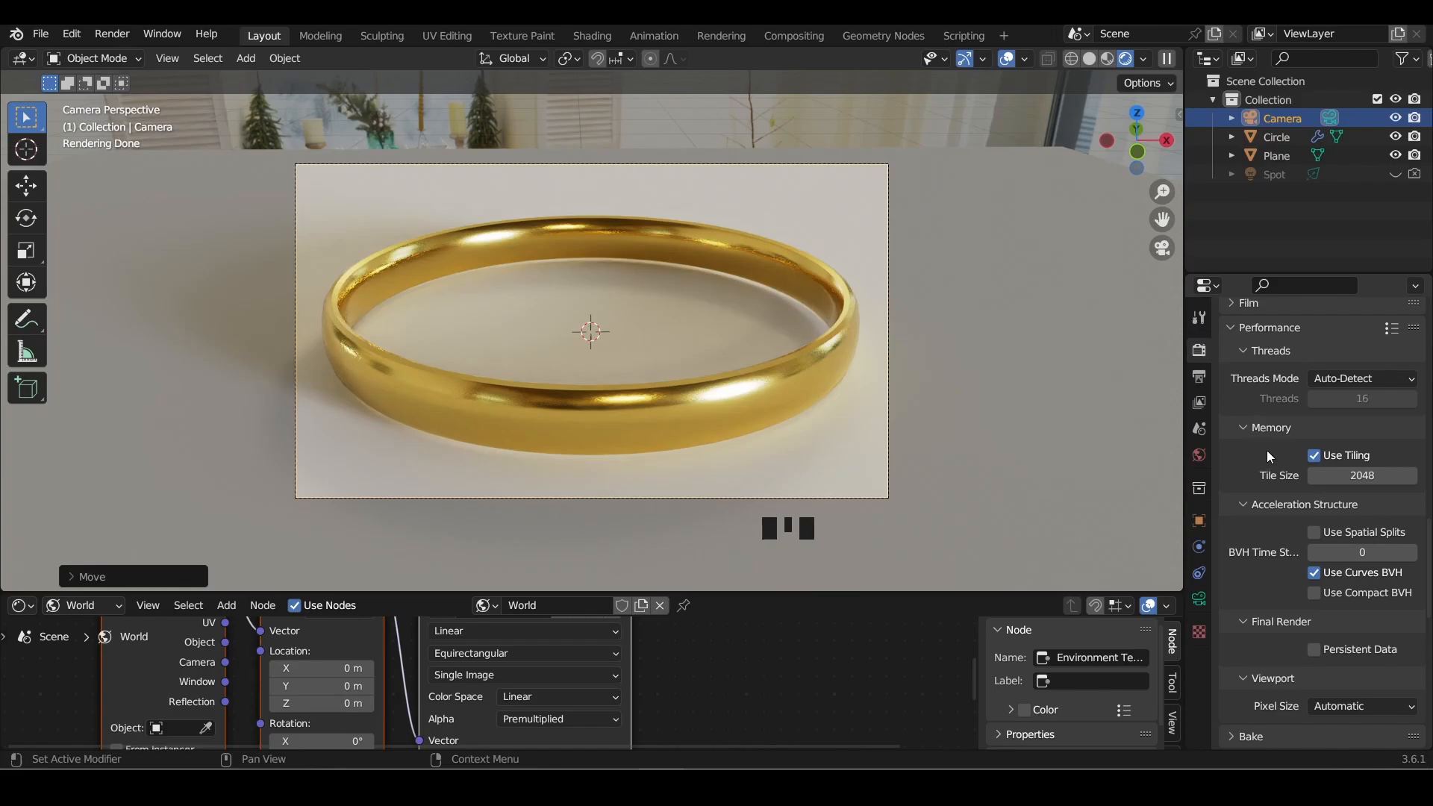
Save the Blender file and start a still image render of the camera view
key("ctrl+s")
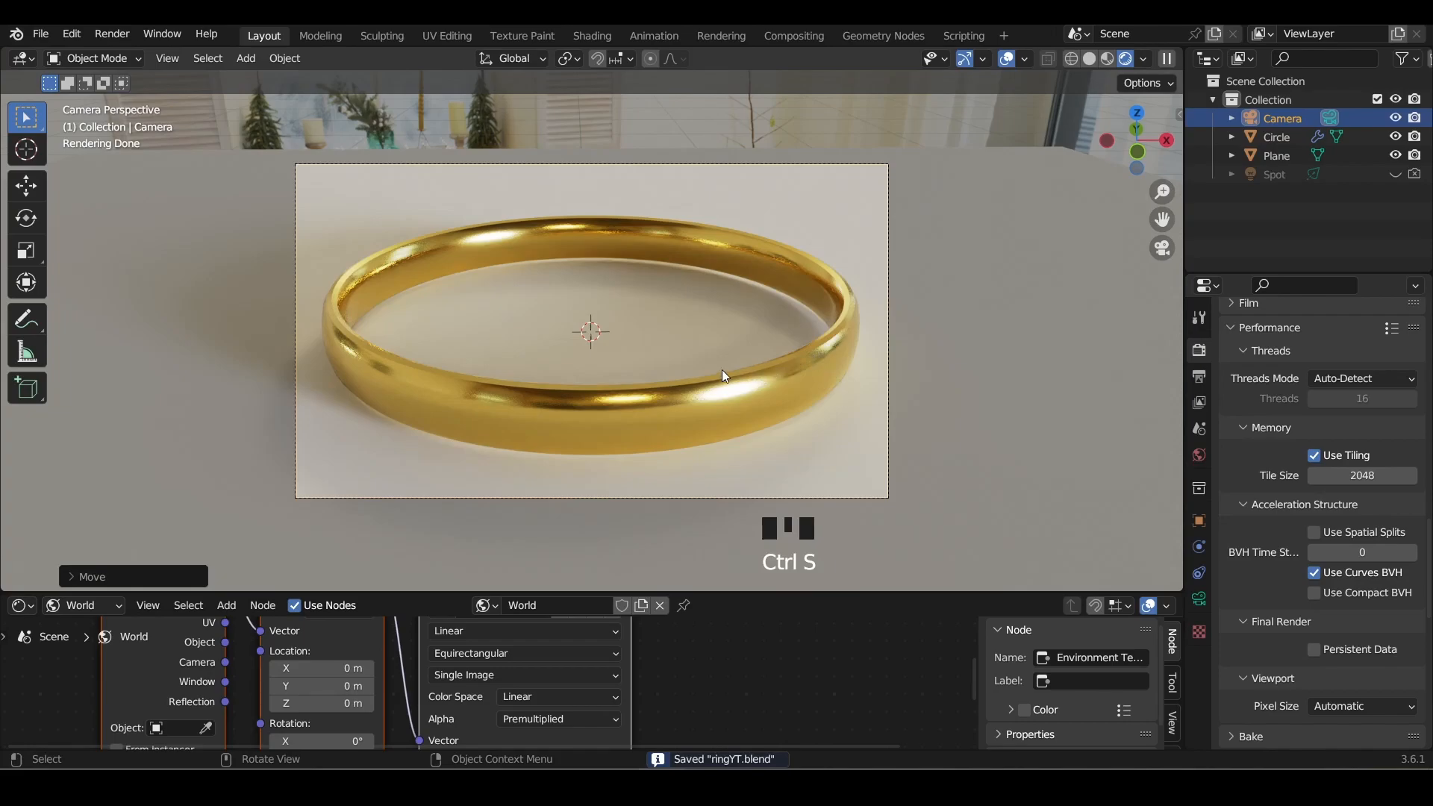
key("ctrl+s")
left_click(102, 35)
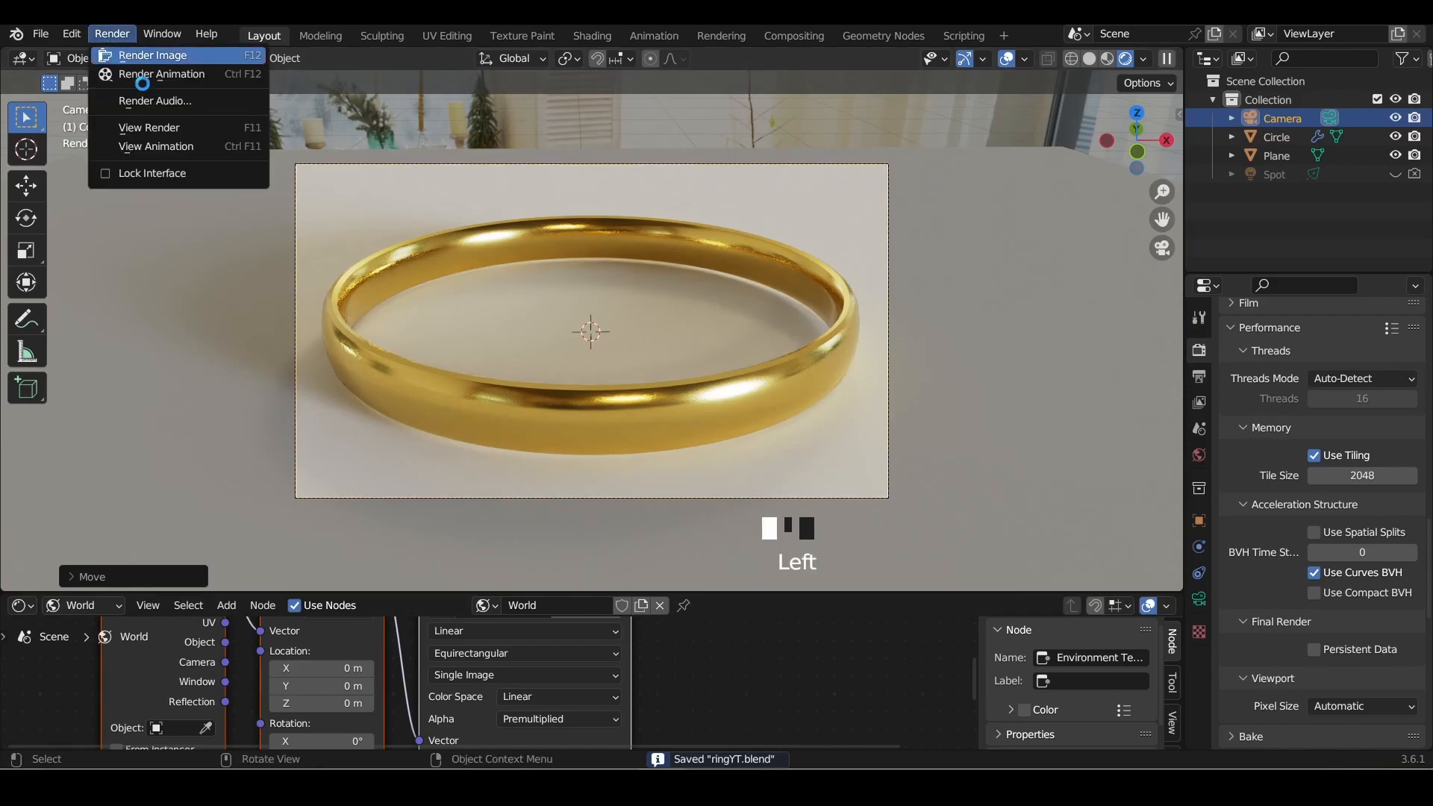
left_click(124, 55)
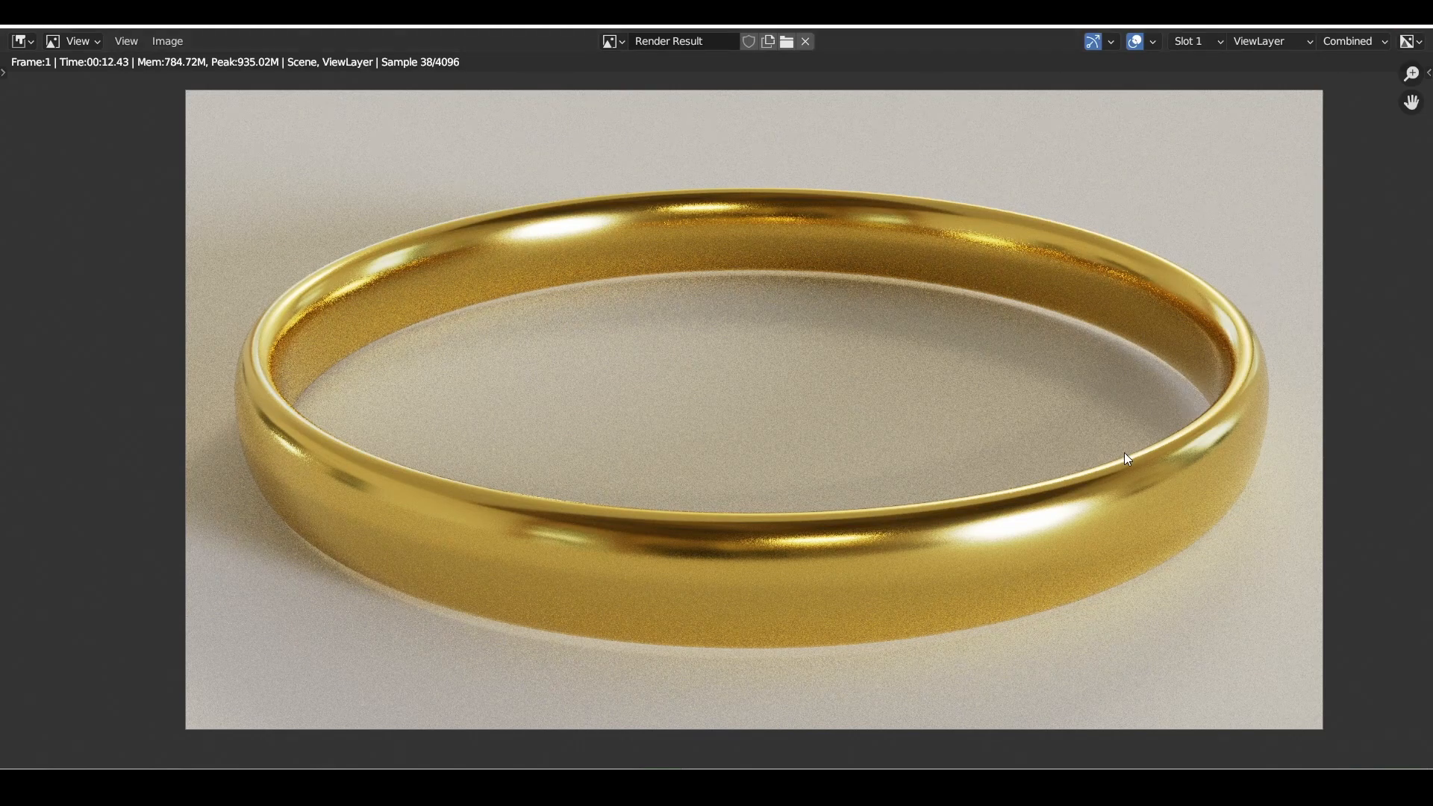
Stop the running render and halve the render tile size to 1024
key("Escape")
left_click(1398, 476)
left_click(1397, 476)
type("/2")
key("Return")
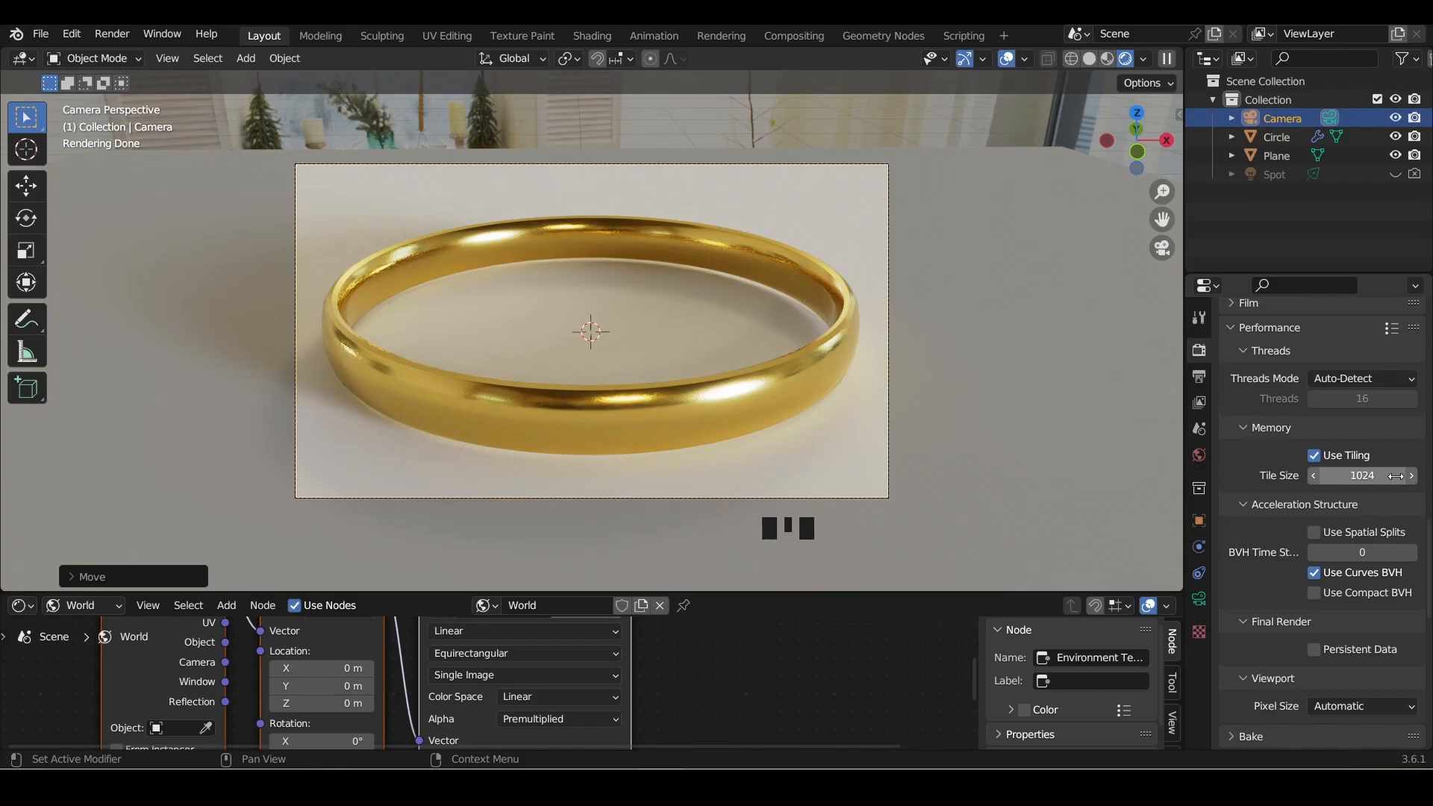
Enable Use Spatial Splits and disable Use Curves BVH for the acceleration structure
left_click(1356, 527)
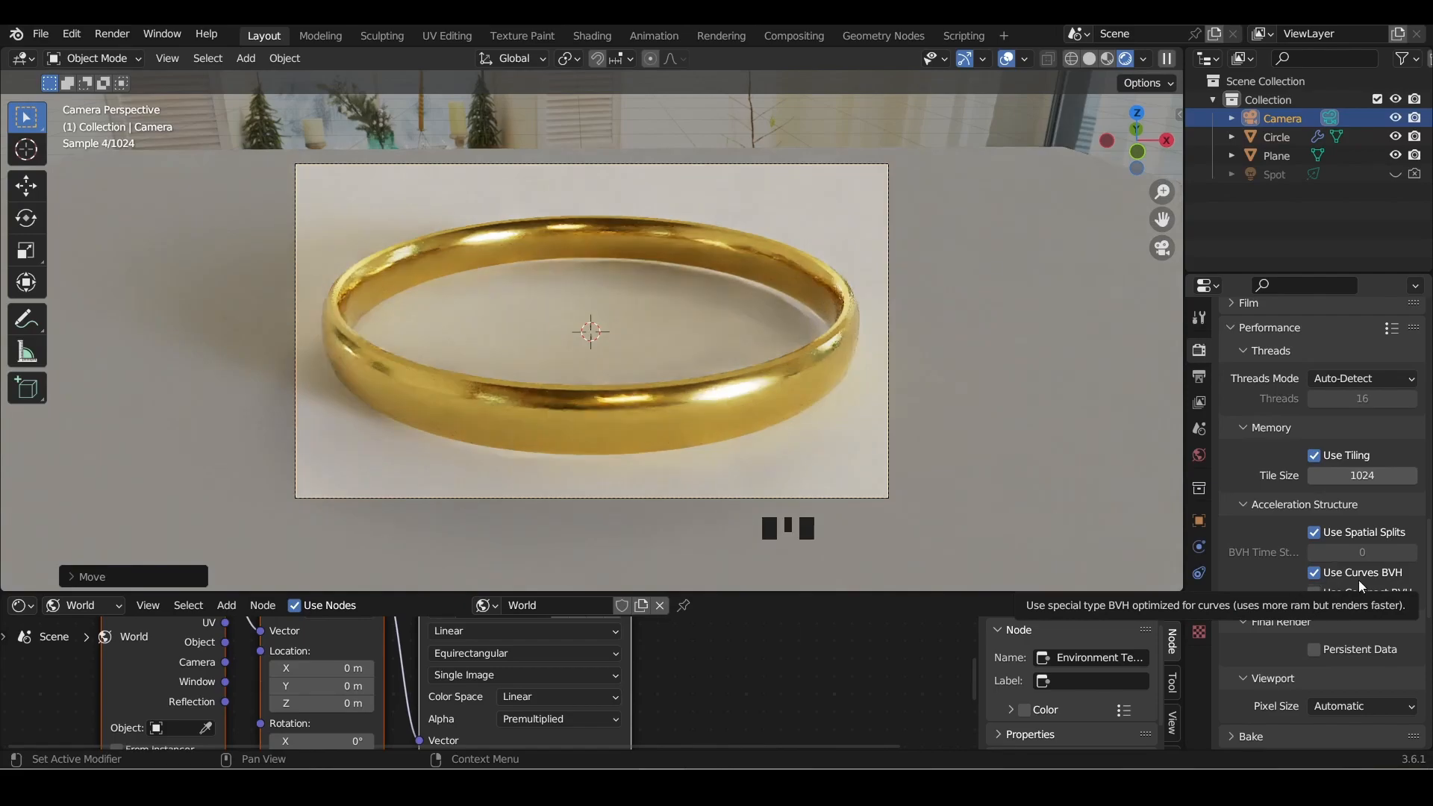
left_click(1315, 573)
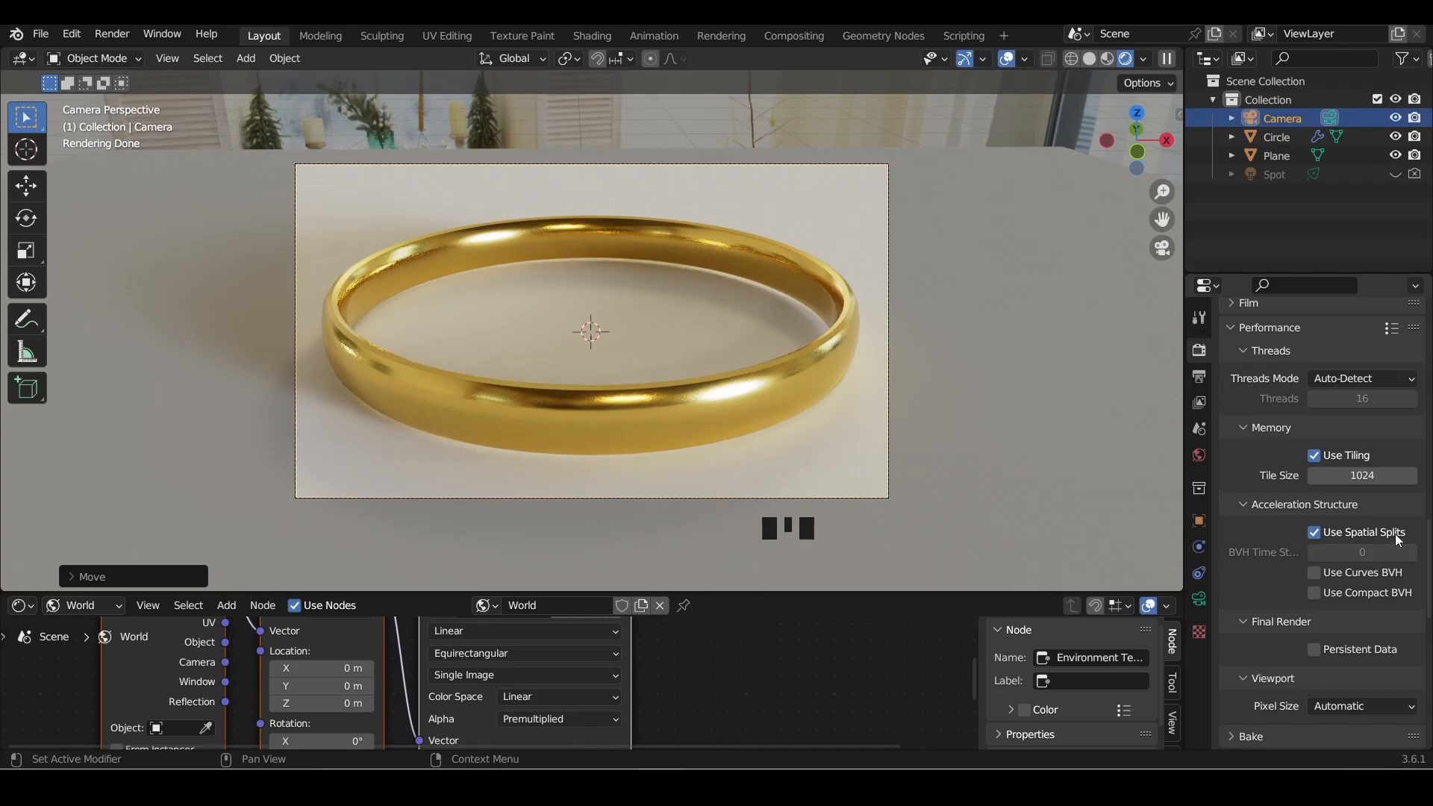
Render the still image again with the new performance settings and close the render window after viewing the result
scroll(1400, 503, "down", 3)
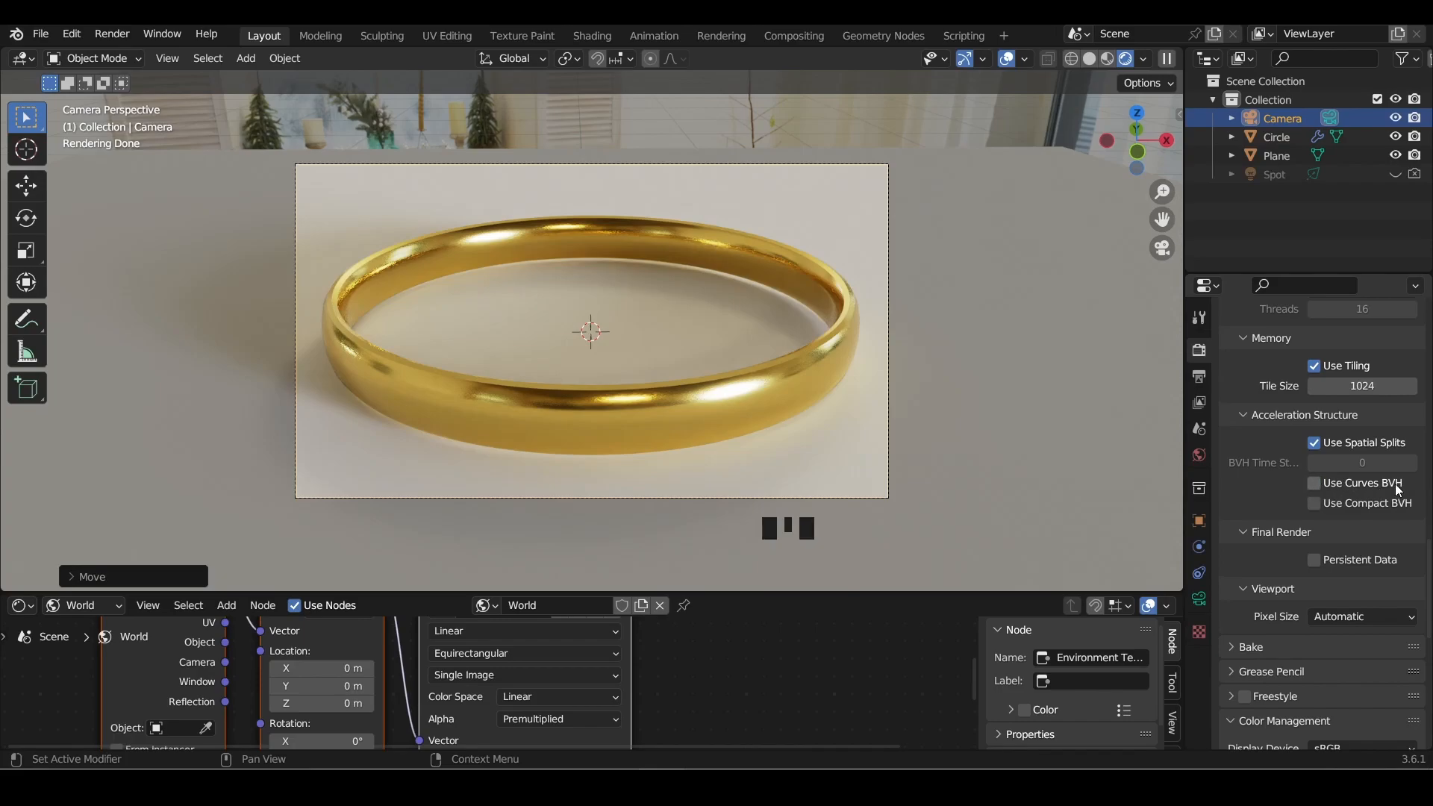
scroll(1269, 556, "down", 6)
scroll(1271, 547, "down", 6)
scroll(1269, 547, "up", 20)
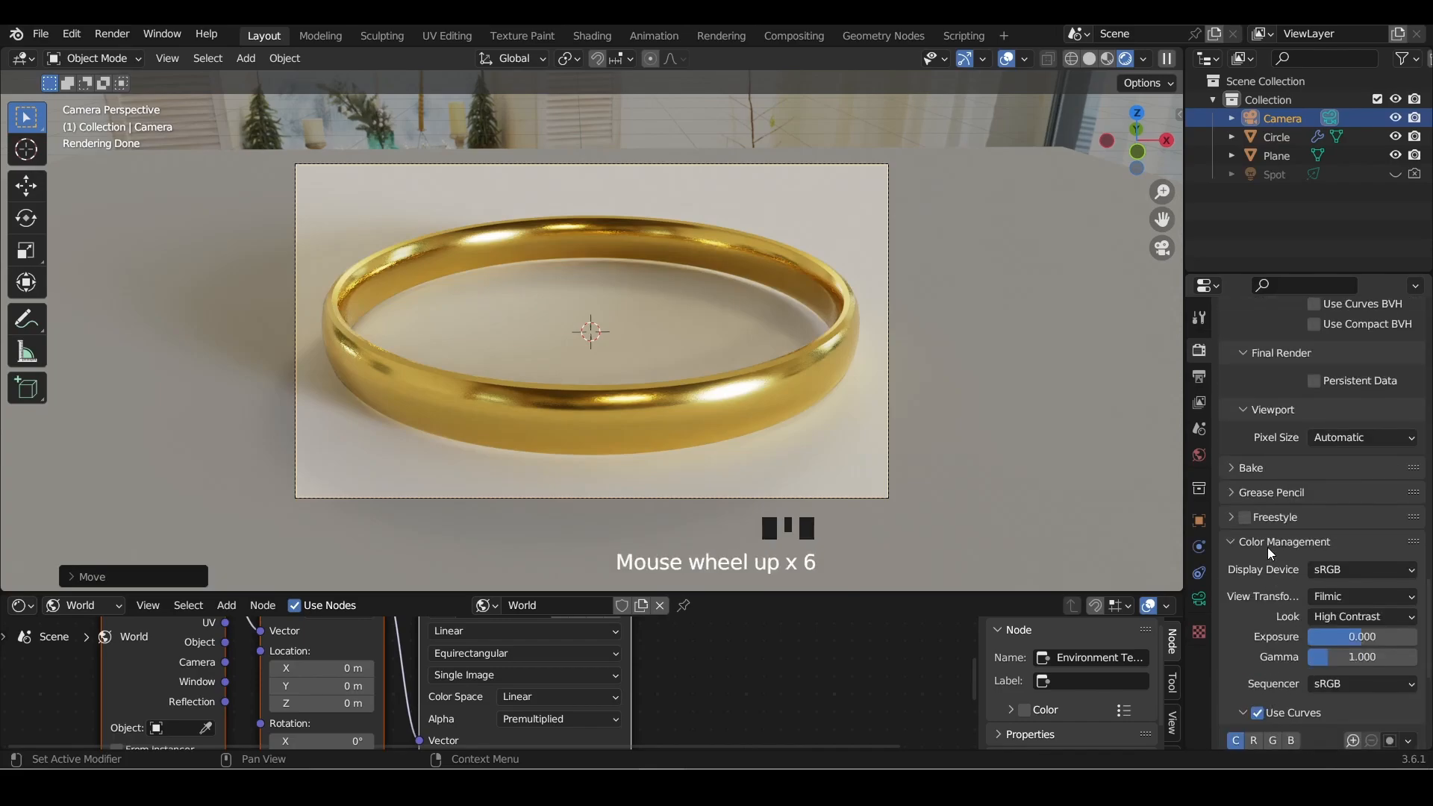
scroll(1268, 546, "down", 3)
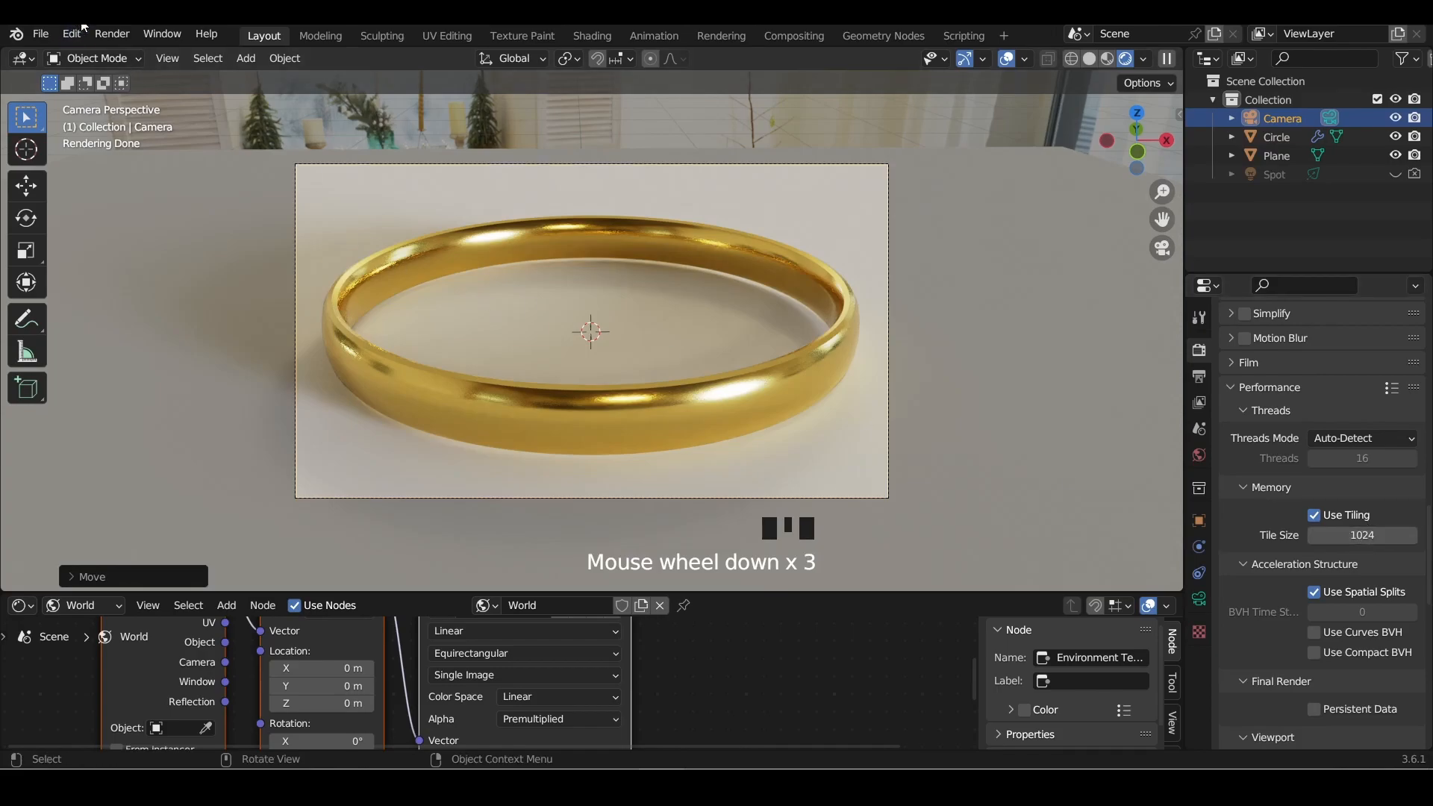
left_click(114, 33)
left_click(130, 57)
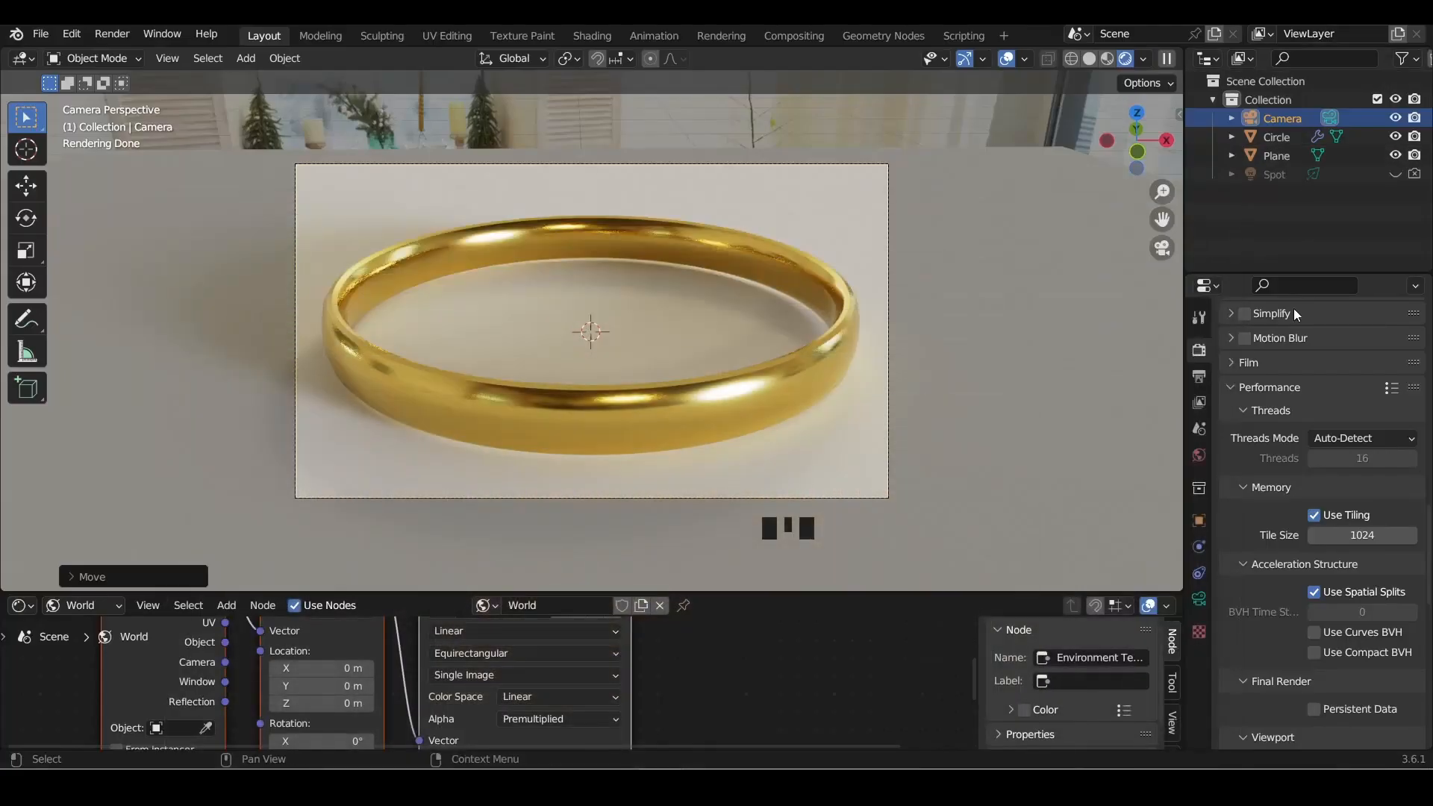
scroll(1261, 494, "up", 20)
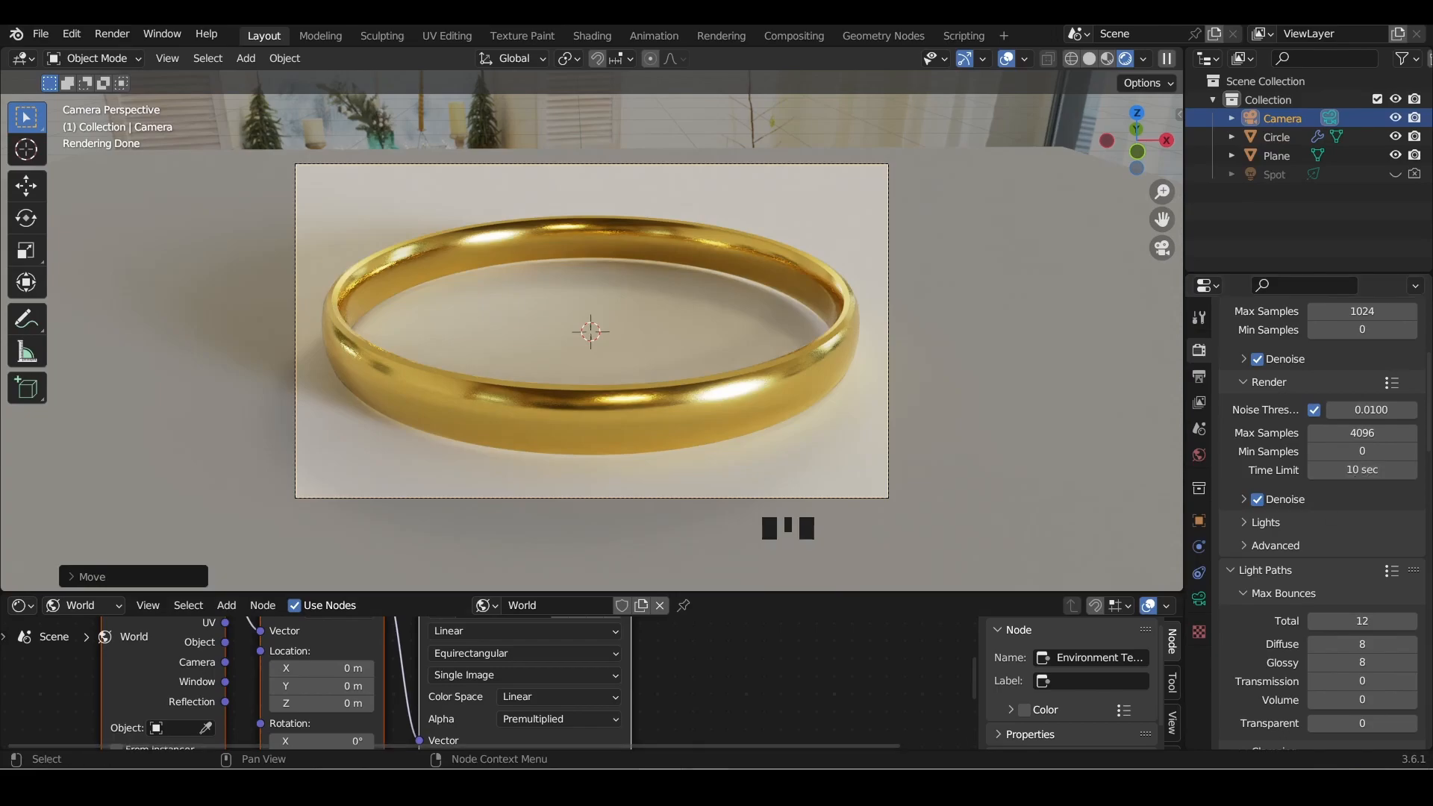
left_click(756, 708)
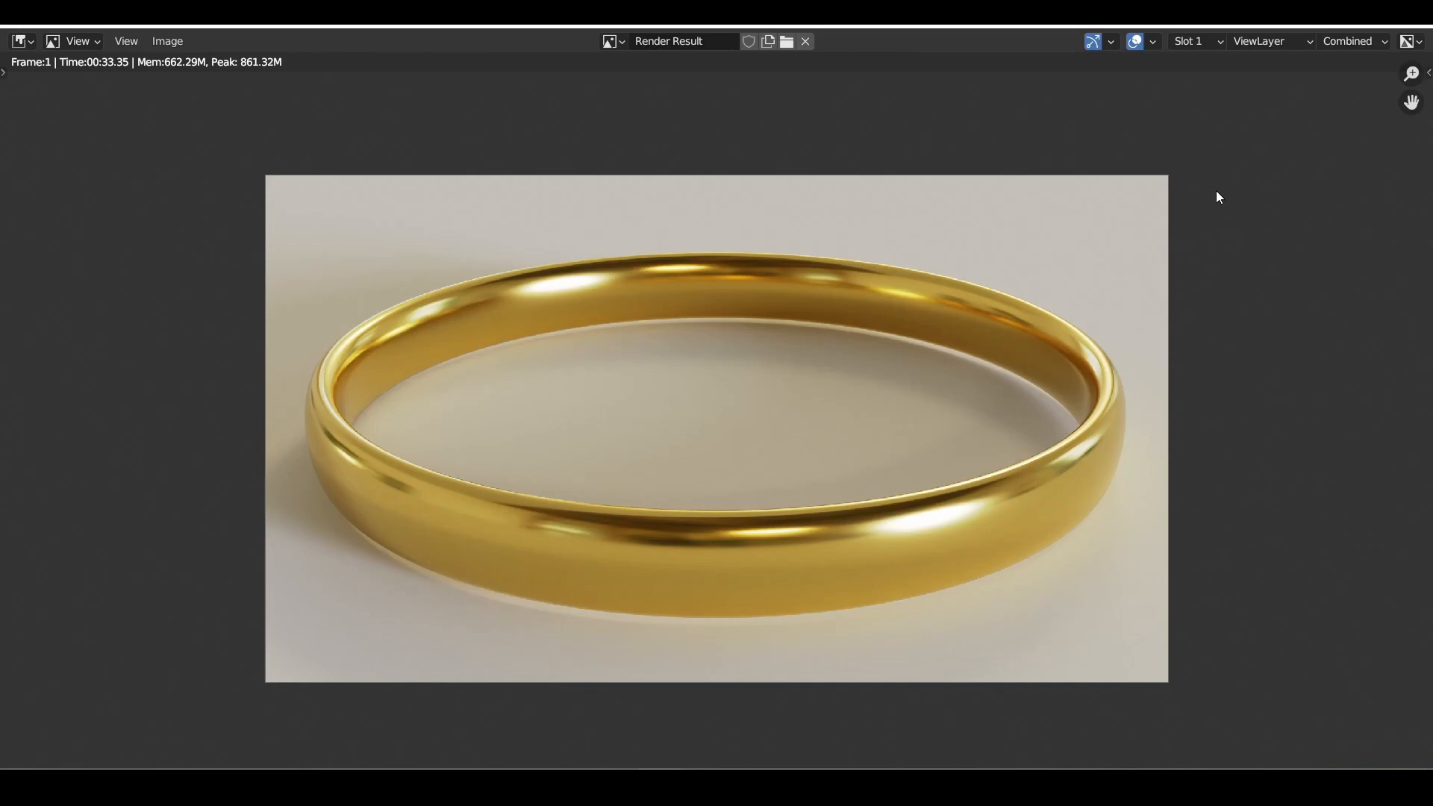
left_click(1420, 26)
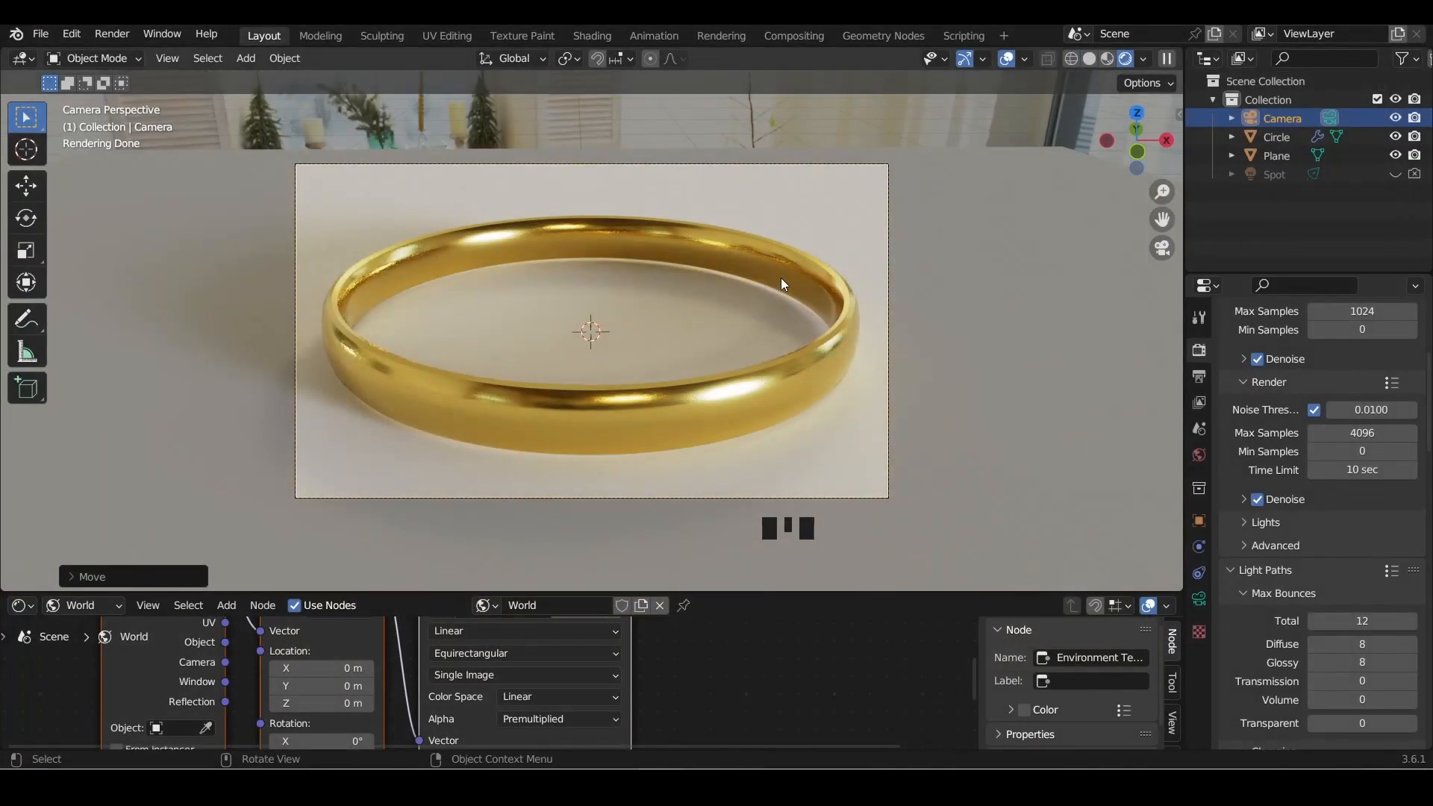
Add a new material to the ground plane and set its roughness to 0
left_click(842, 219)
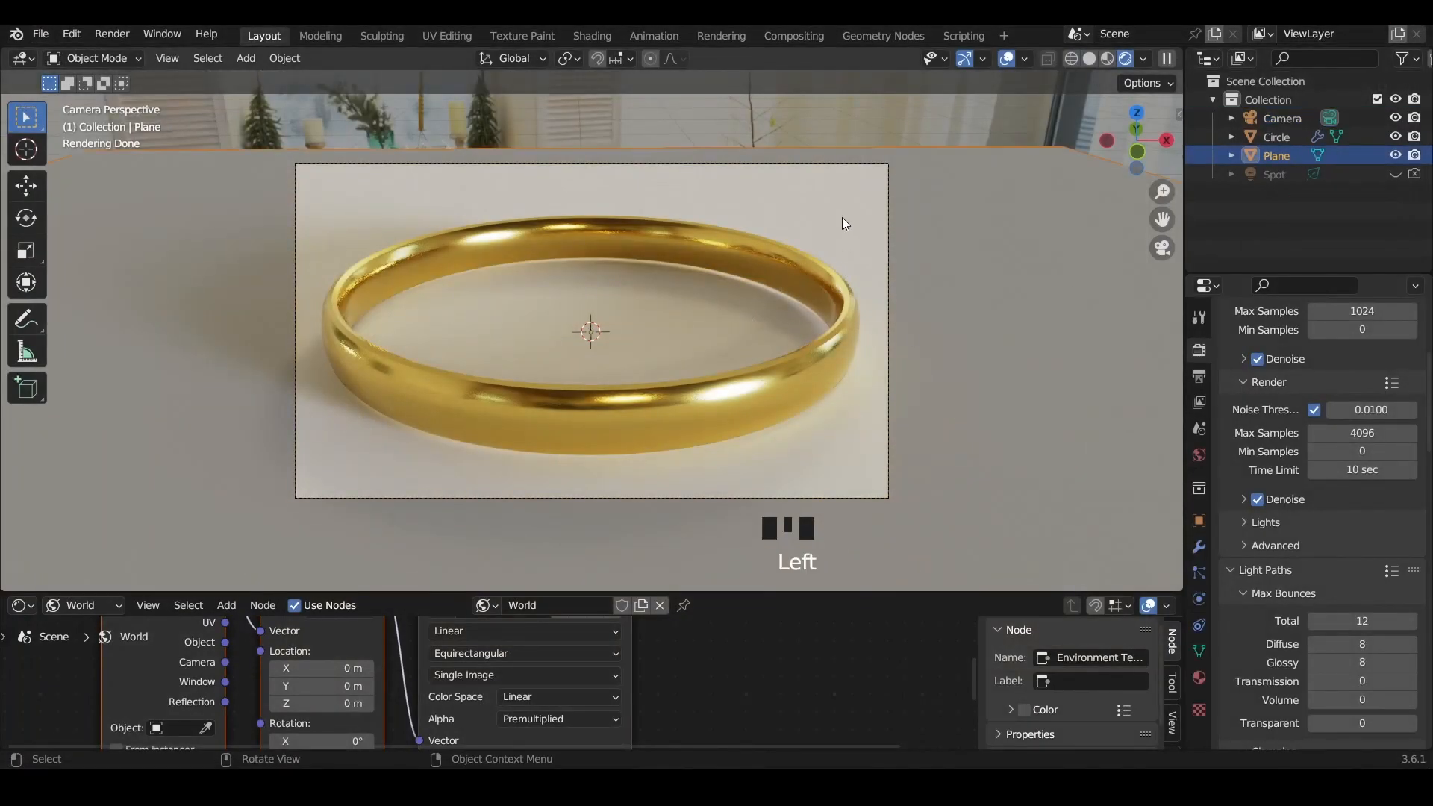
left_click(1200, 676)
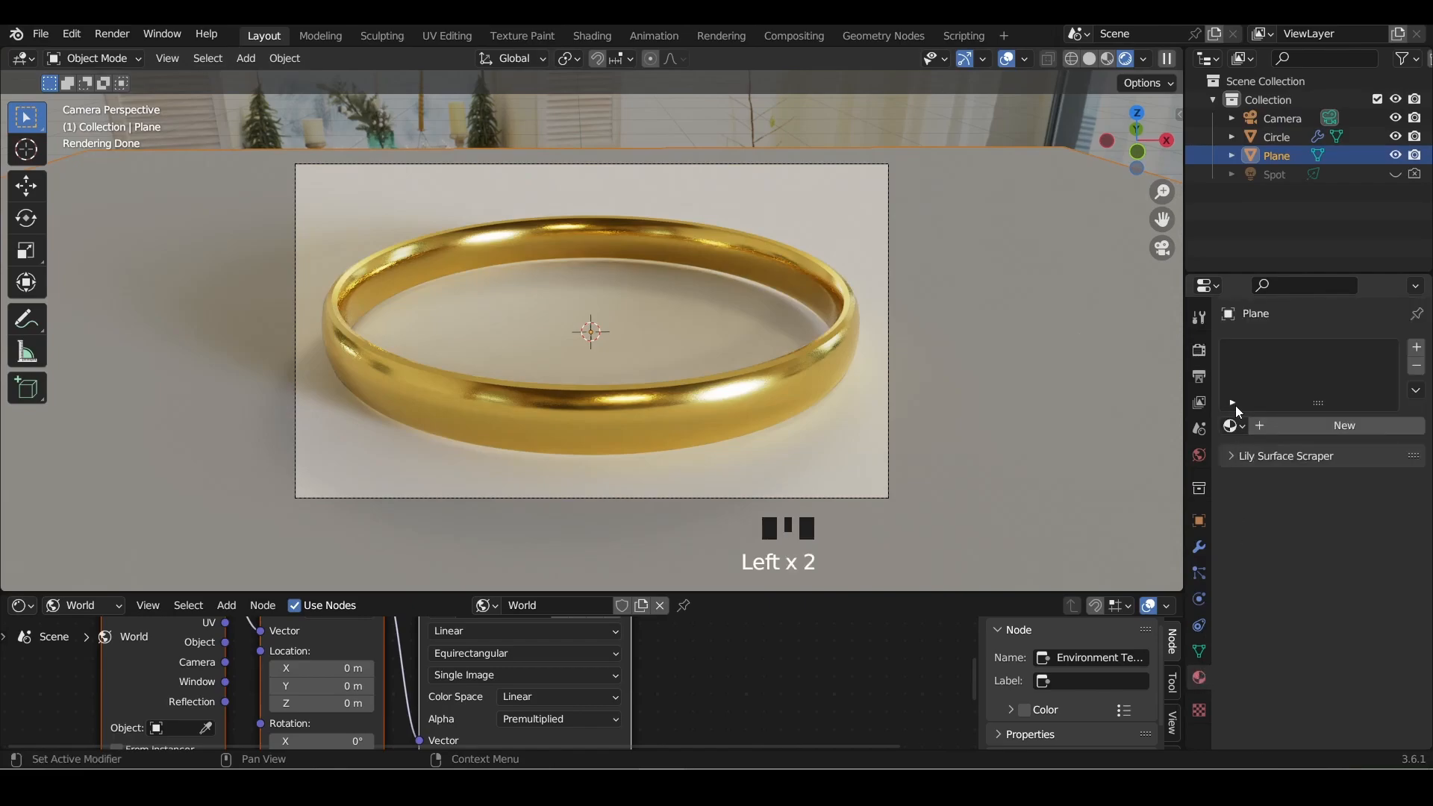
left_click(1413, 356)
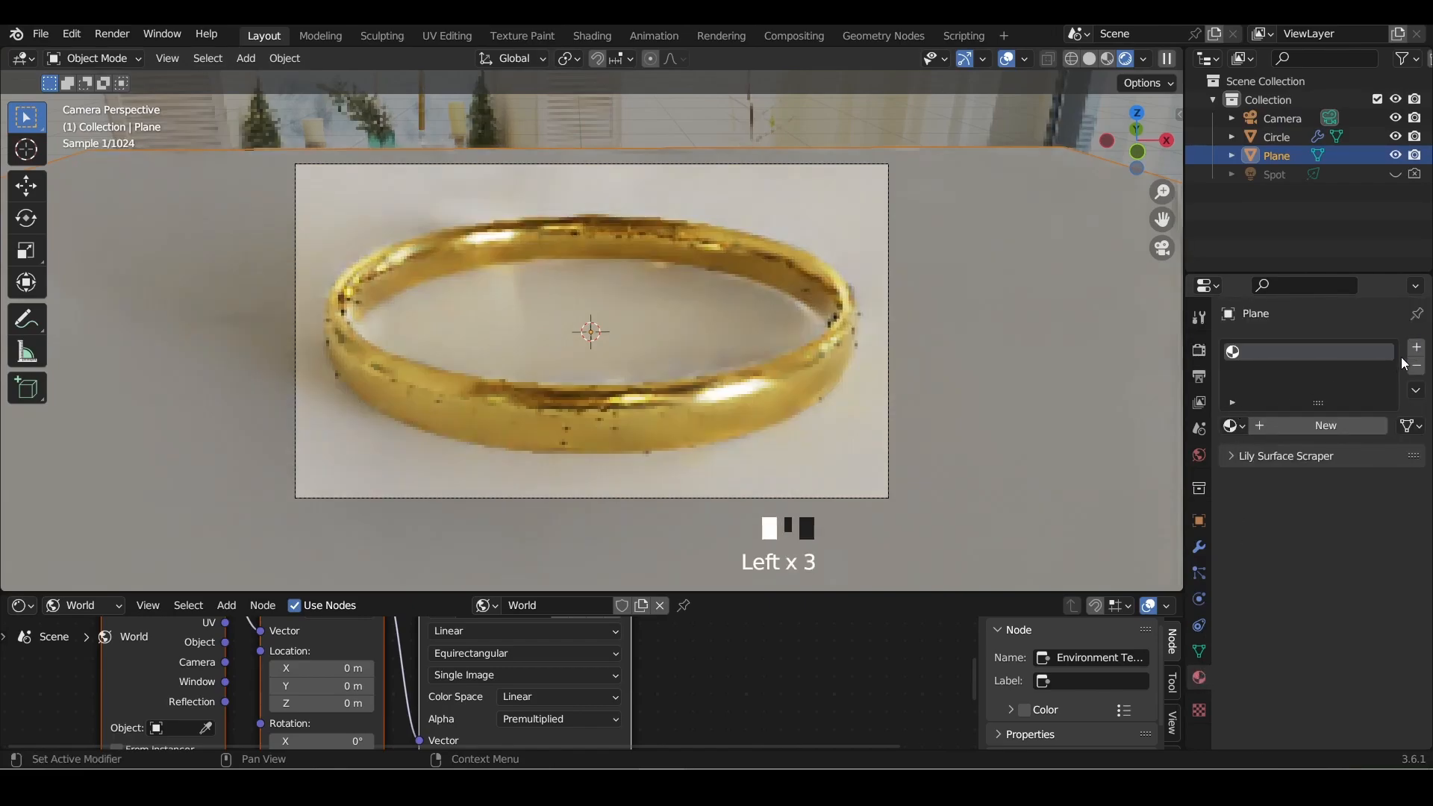
left_click(1301, 428)
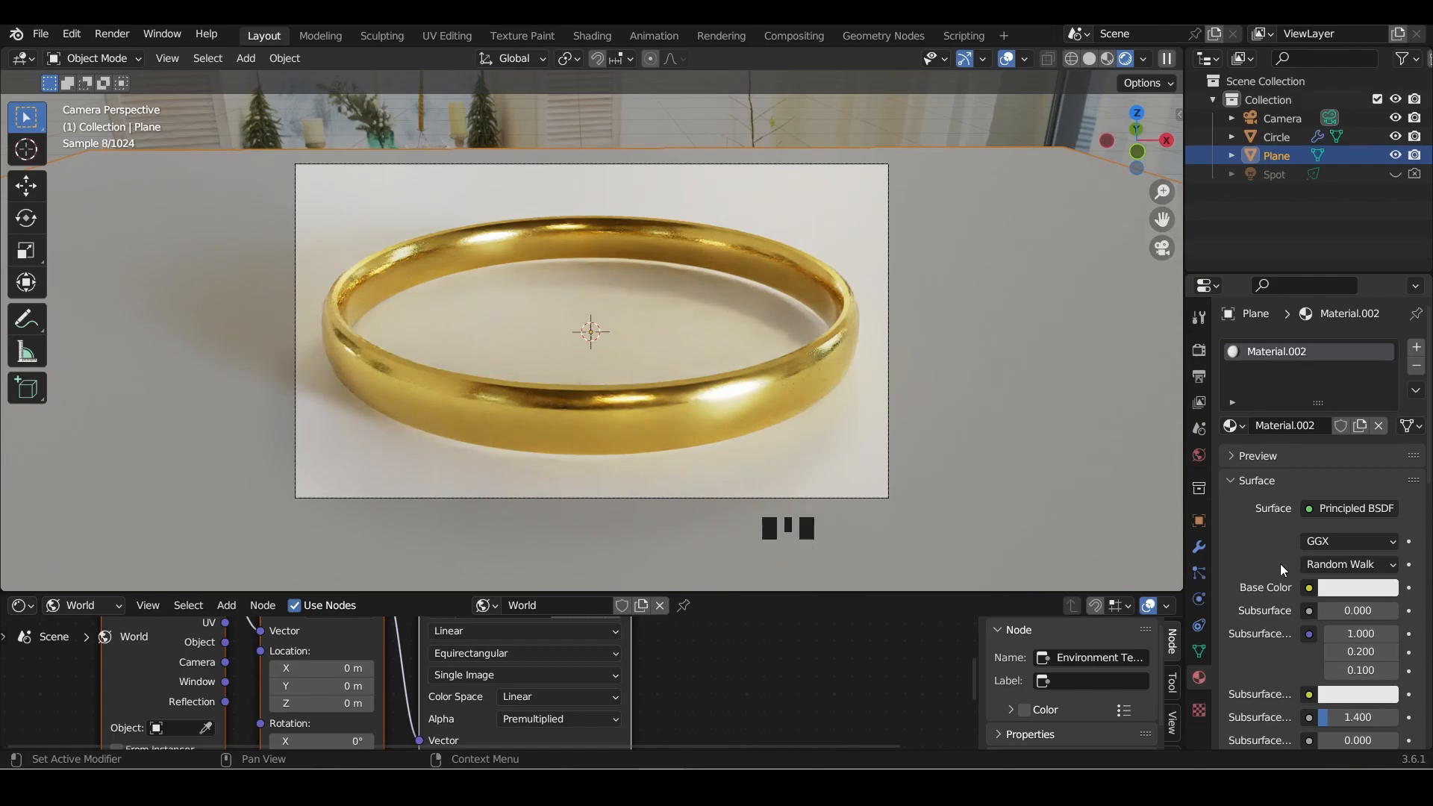
scroll(1279, 563, "down", 10)
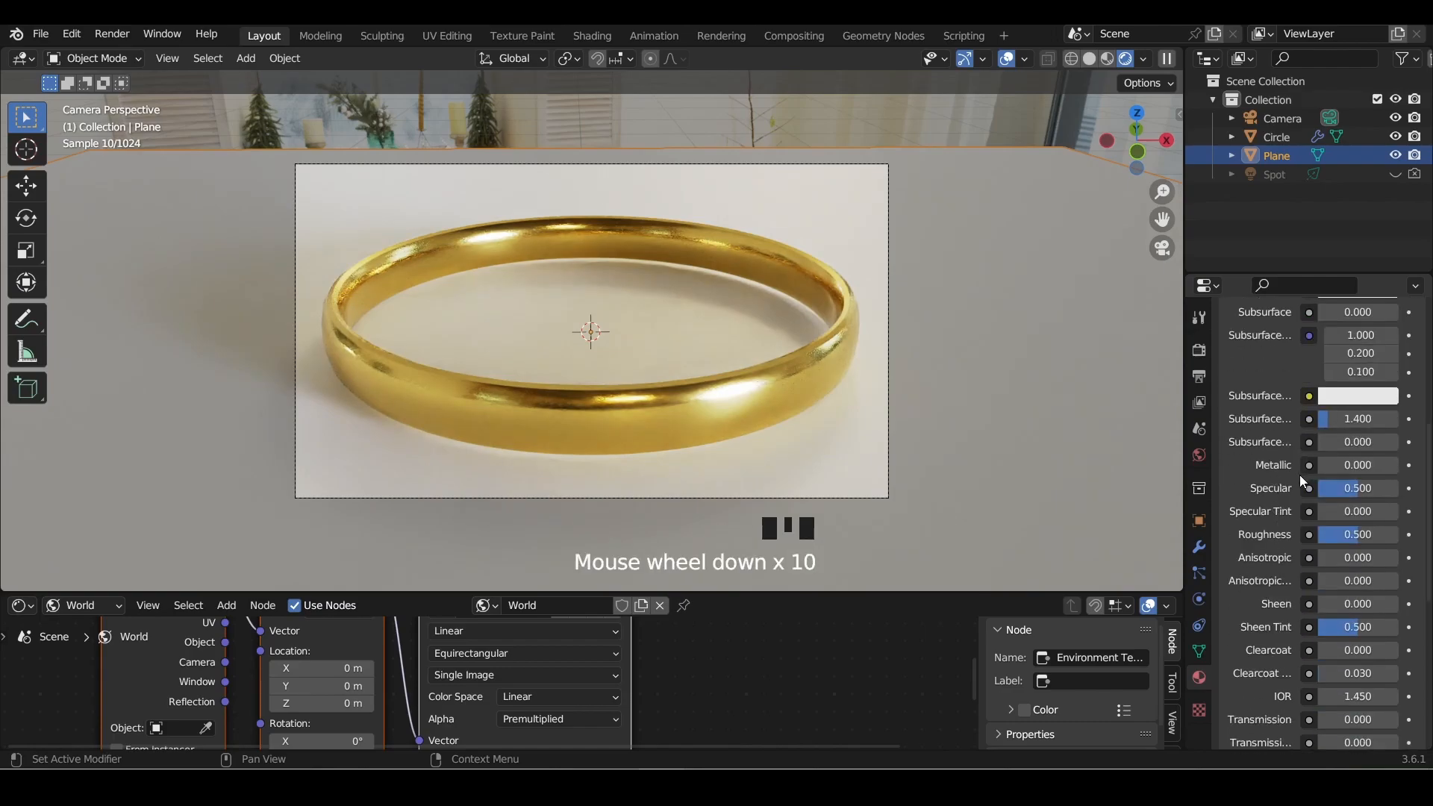
left_click_drag(1359, 536, 1319, 536)
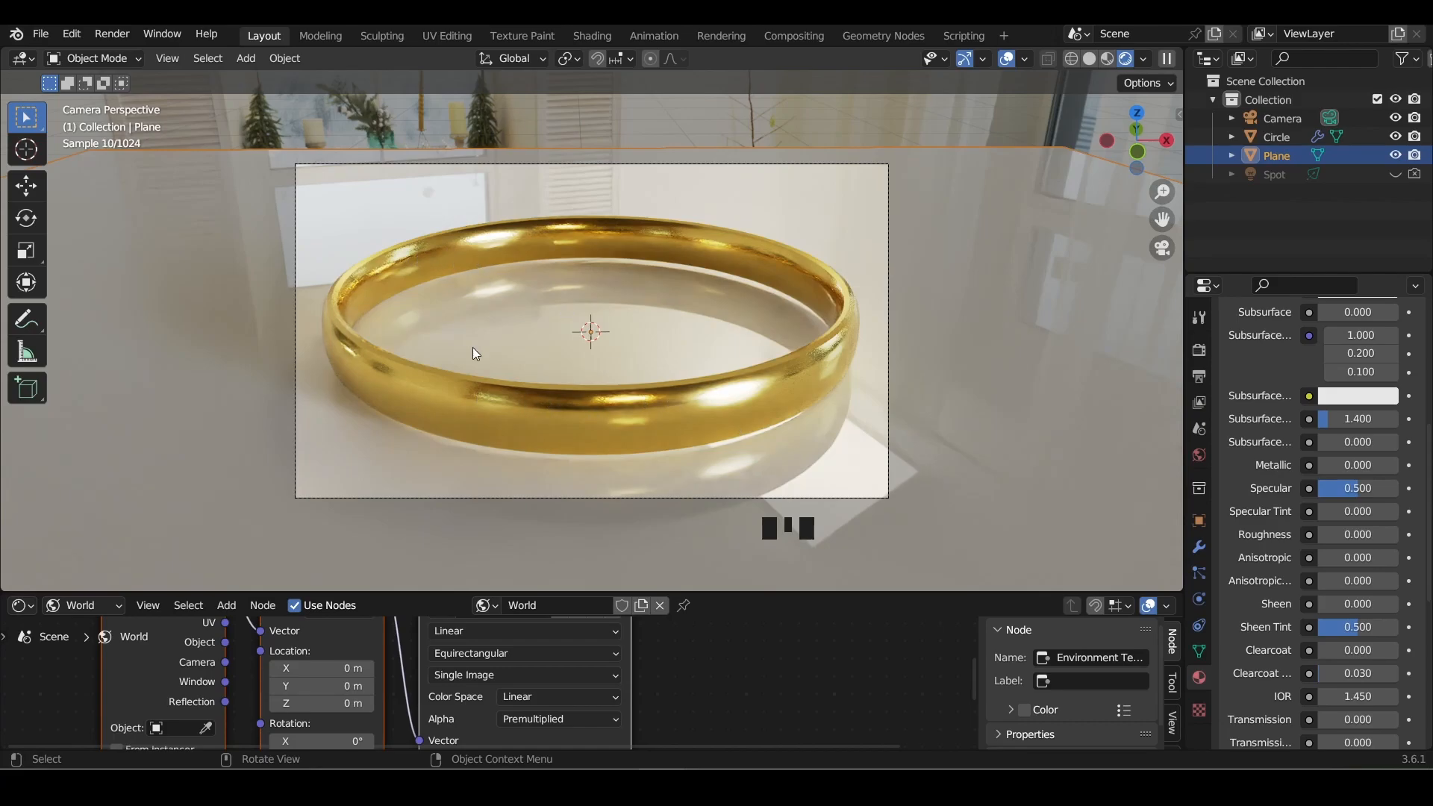
Enlarge the node editor and switch its shader type from World to Object to show the plane's material nodes
left_click_drag(407, 592, 150, 367)
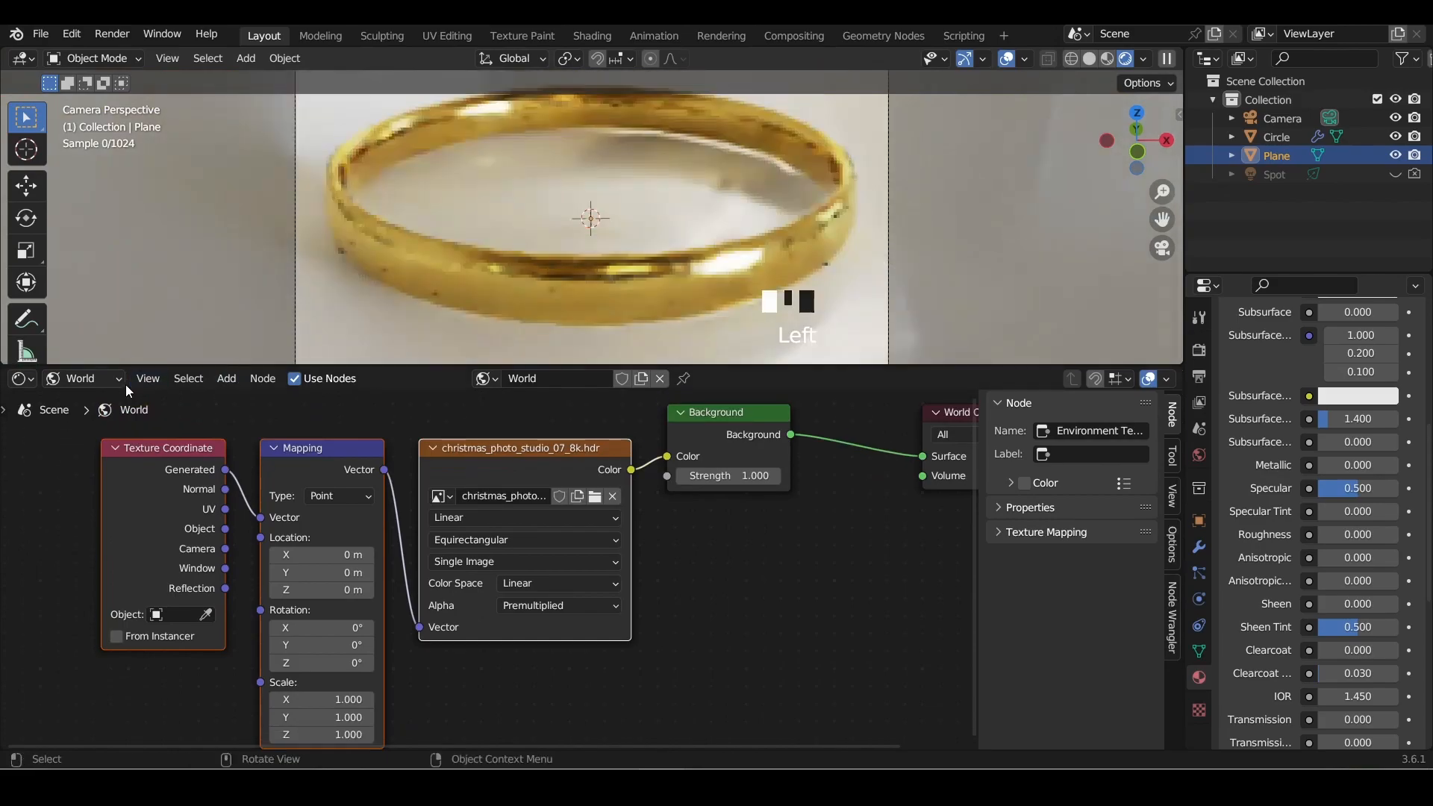
left_click(104, 379)
left_click(91, 402)
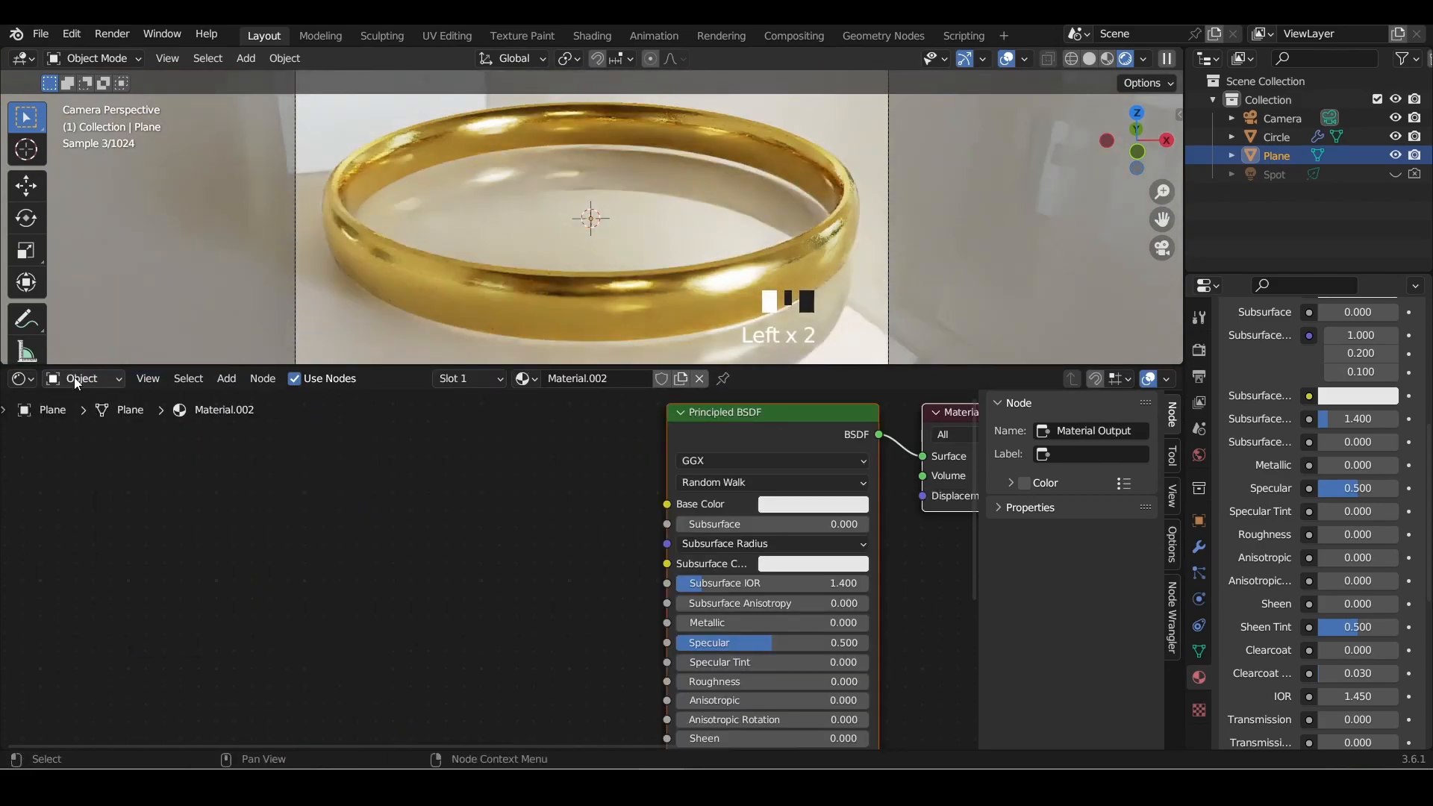
Add a Bump node feeding the Normal input of the plane material's Principled BSDF
middle_click_drag(754, 464, 652, 467)
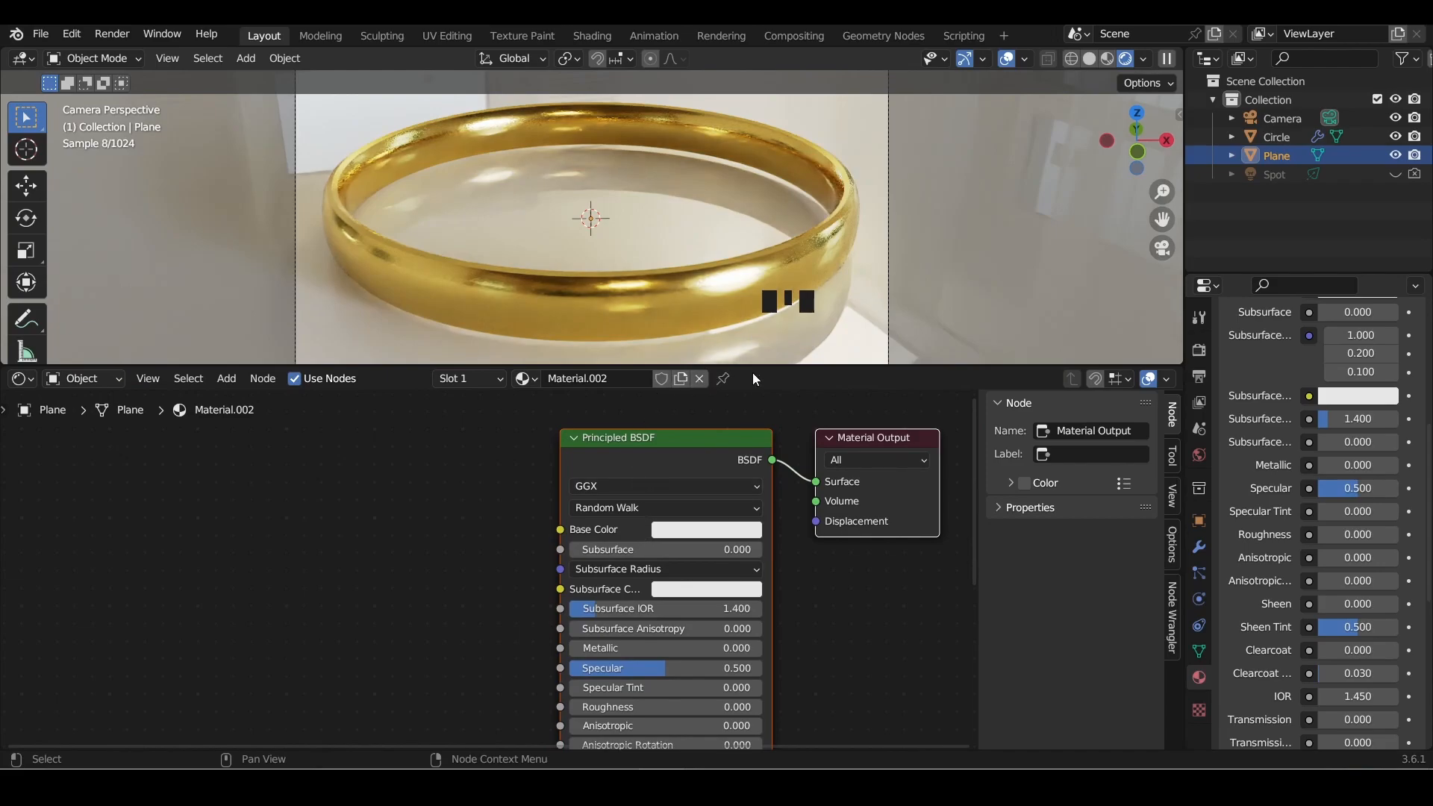
scroll(572, 521, "down", 4)
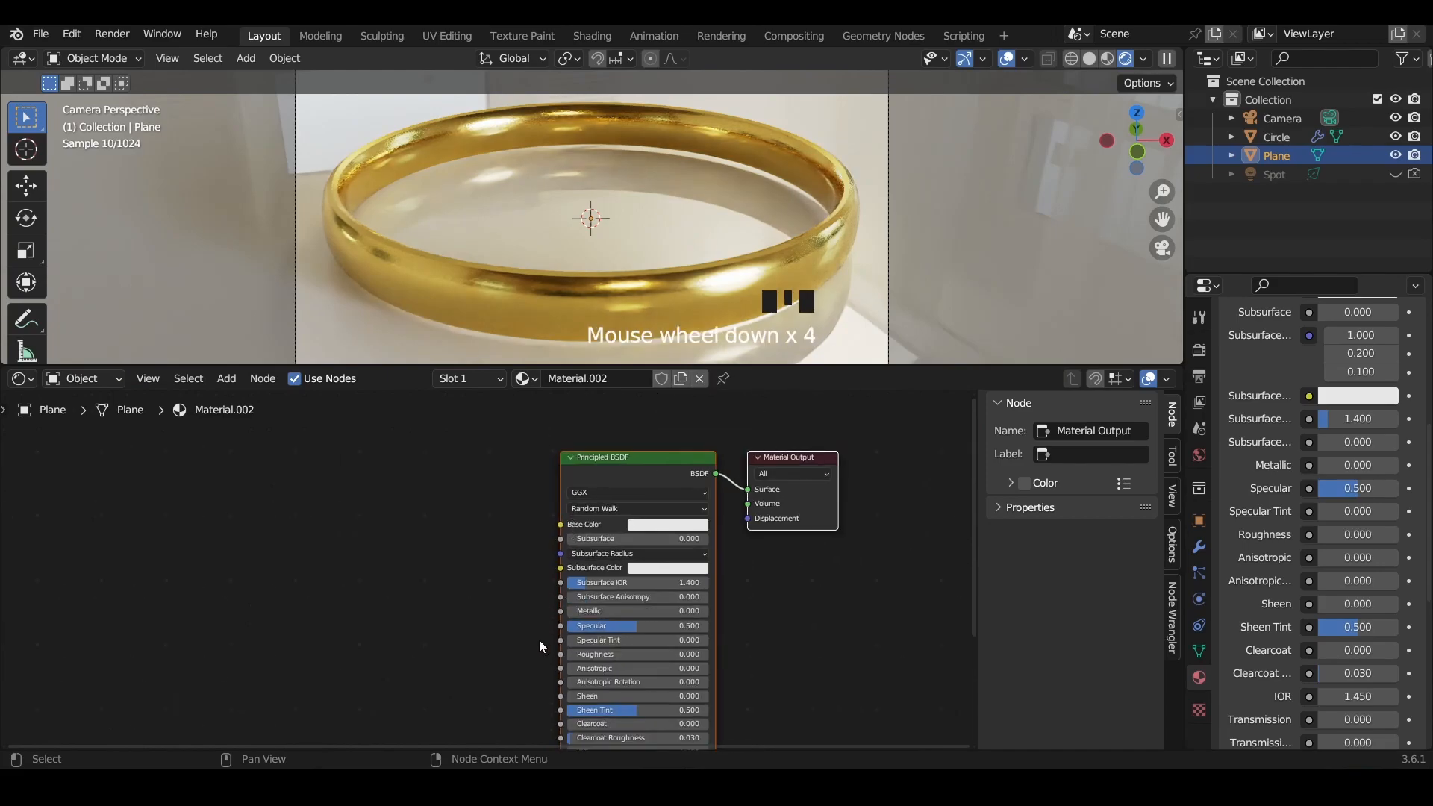
middle_click_drag(486, 671, 544, 476)
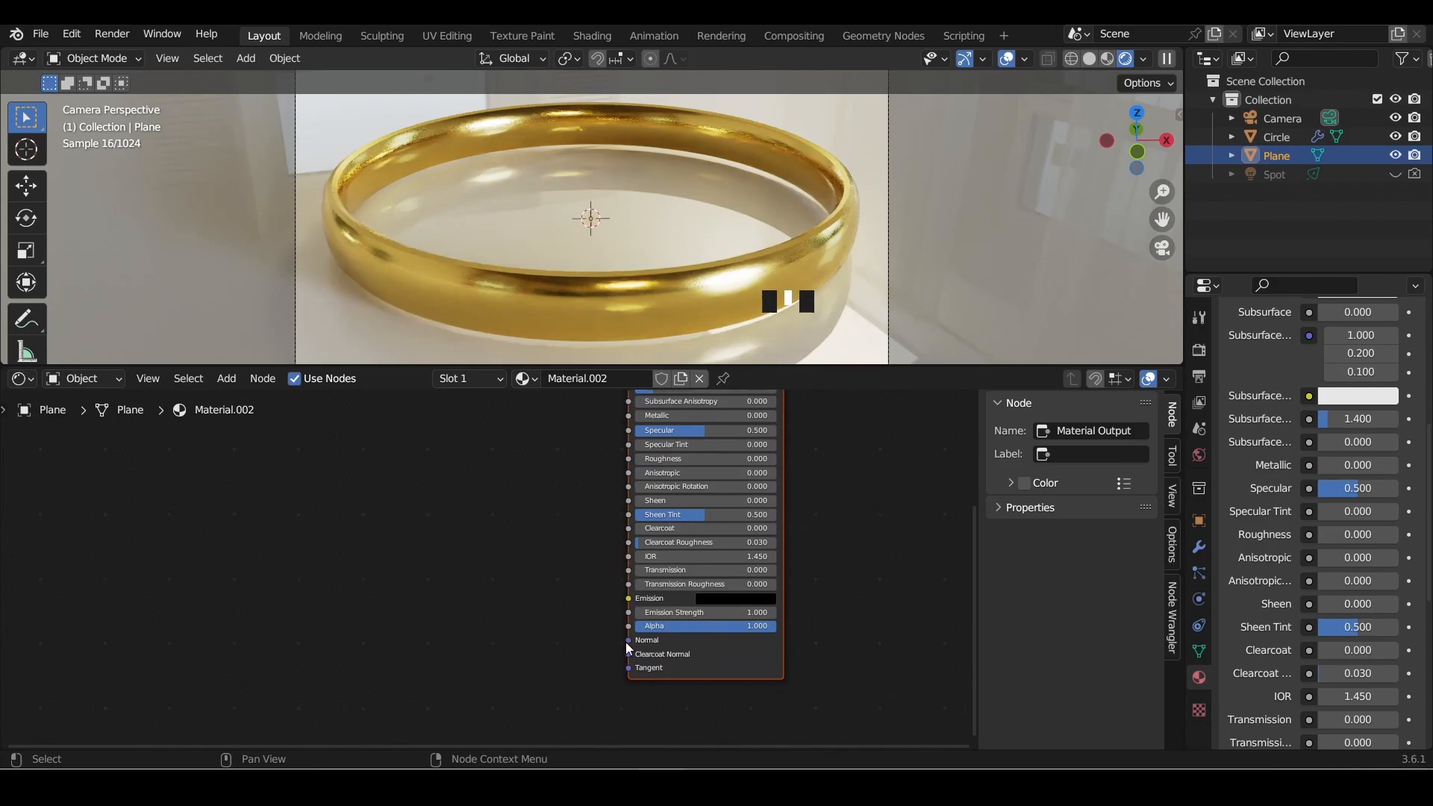
scroll(622, 644, "up", 5)
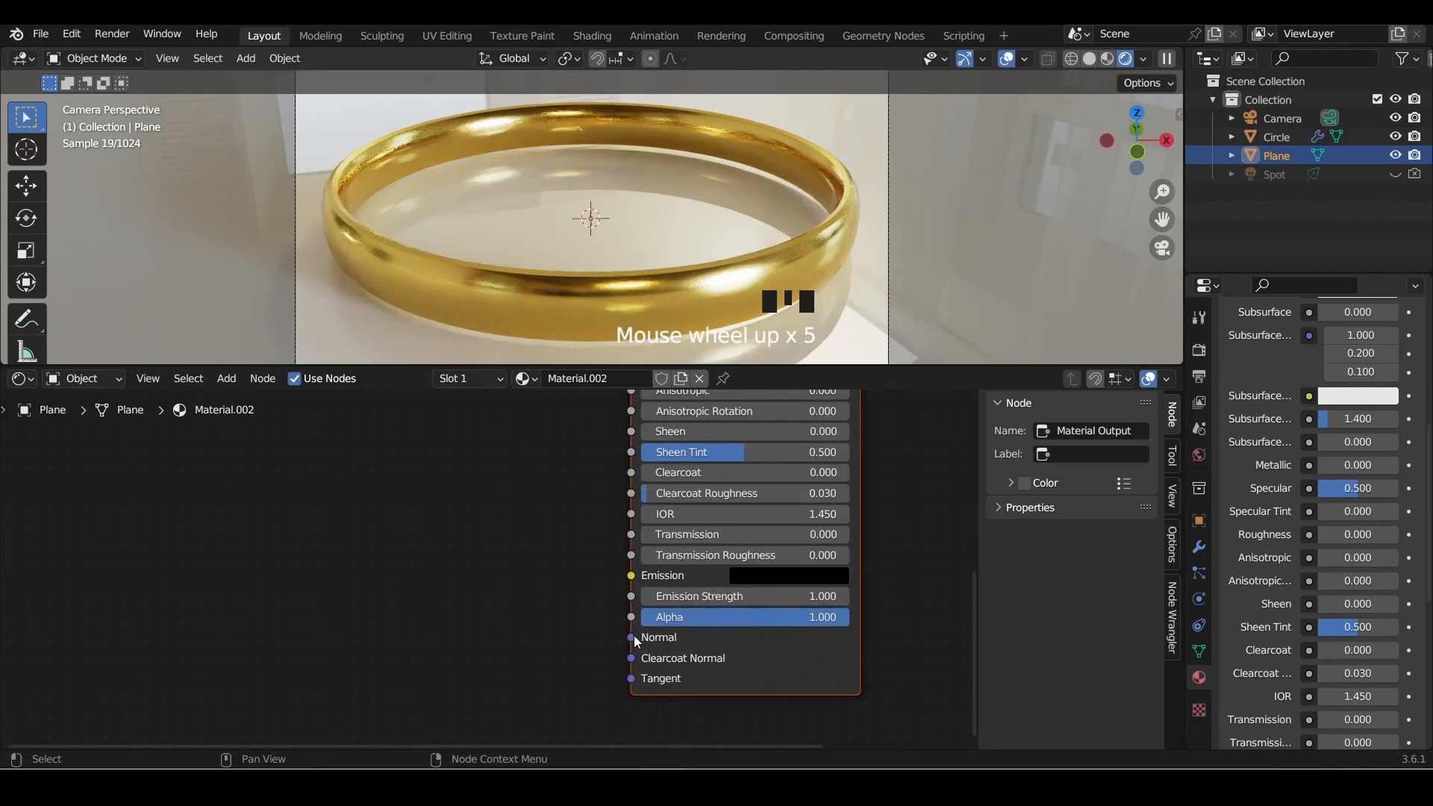
left_click(632, 637)
left_click_drag(632, 637, 506, 602)
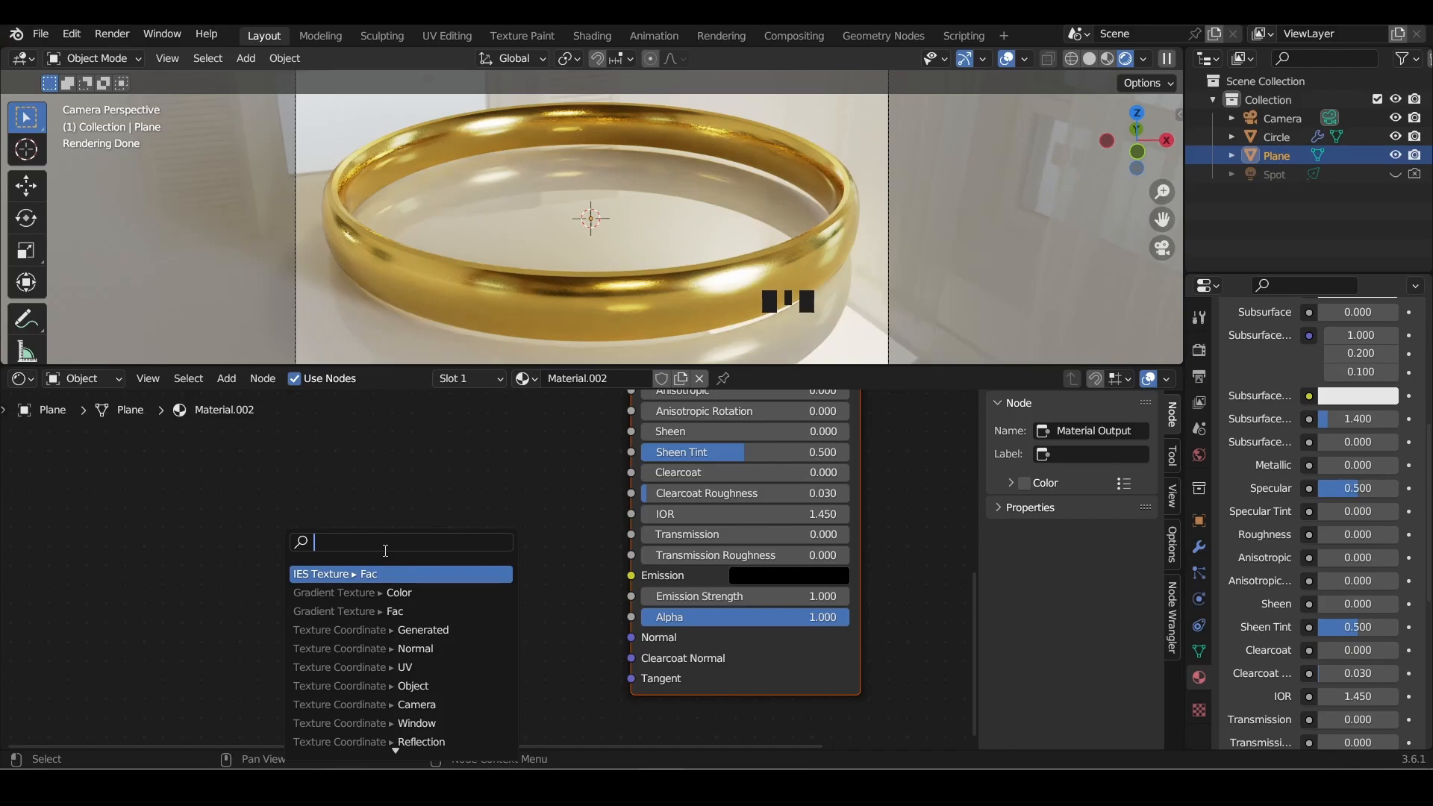
type("bum")
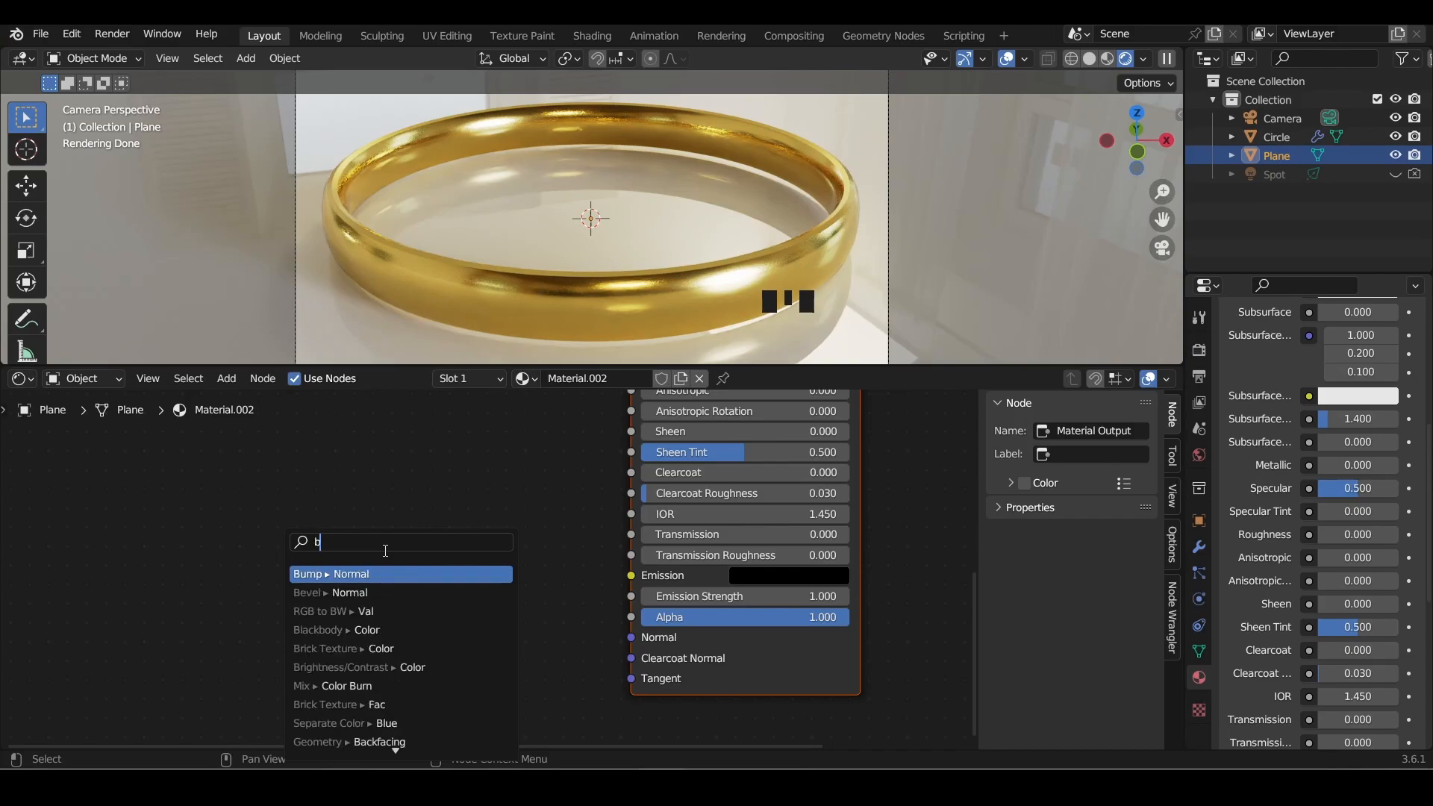
left_click(360, 574)
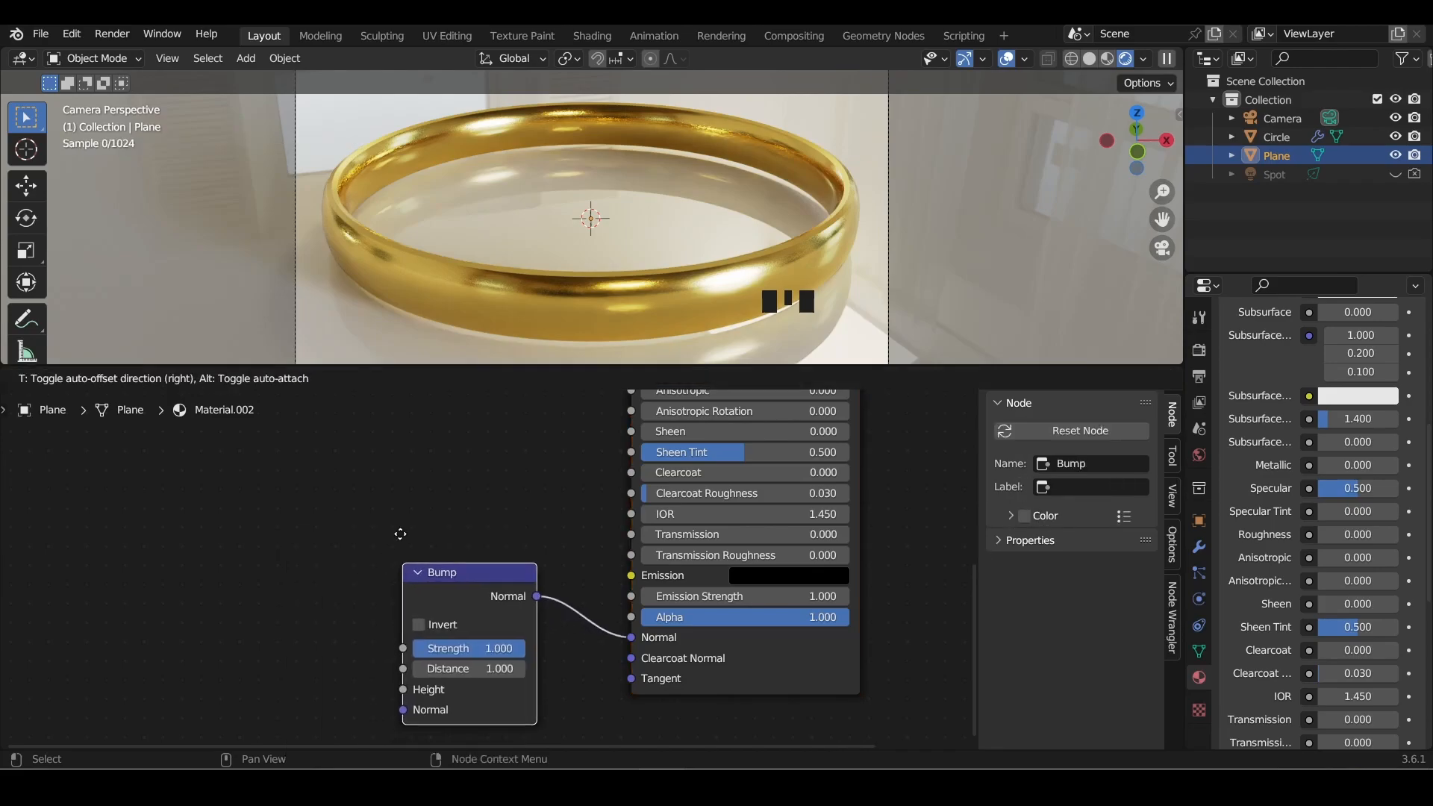
Place the Bump node, connect a Noise Texture node's Fac output to its Height input, and enlarge the viewport
left_click(398, 523)
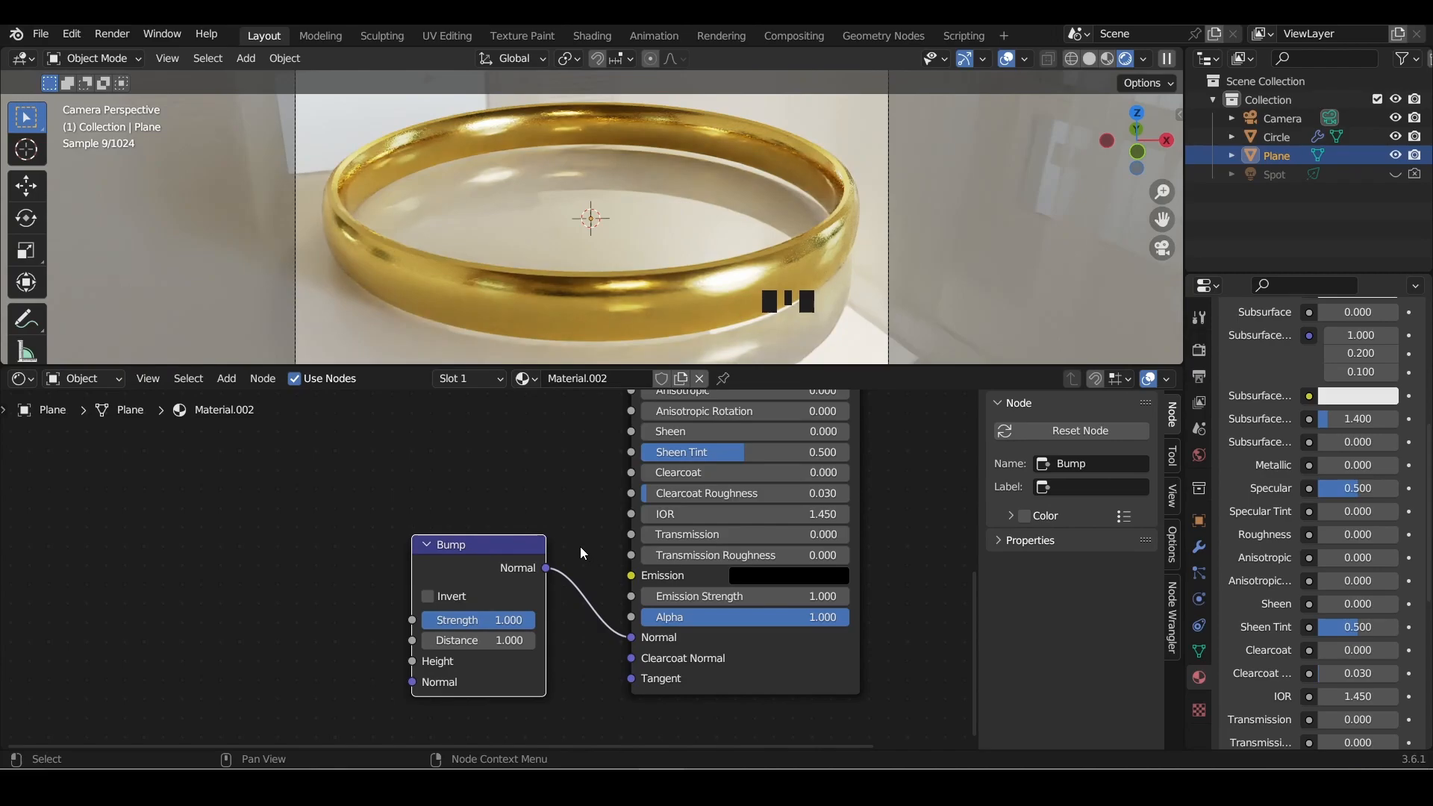
left_click_drag(413, 661, 328, 606)
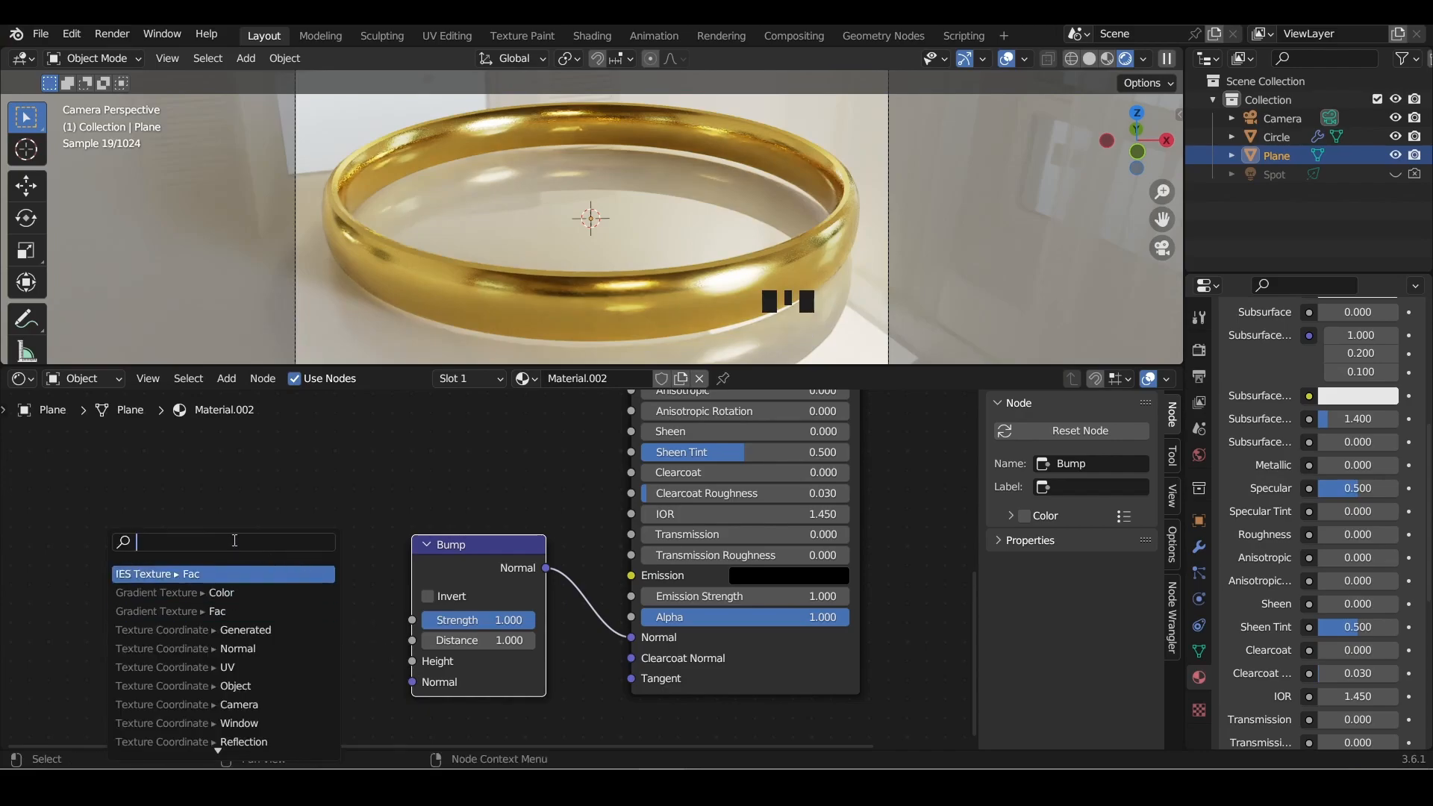
type("colo")
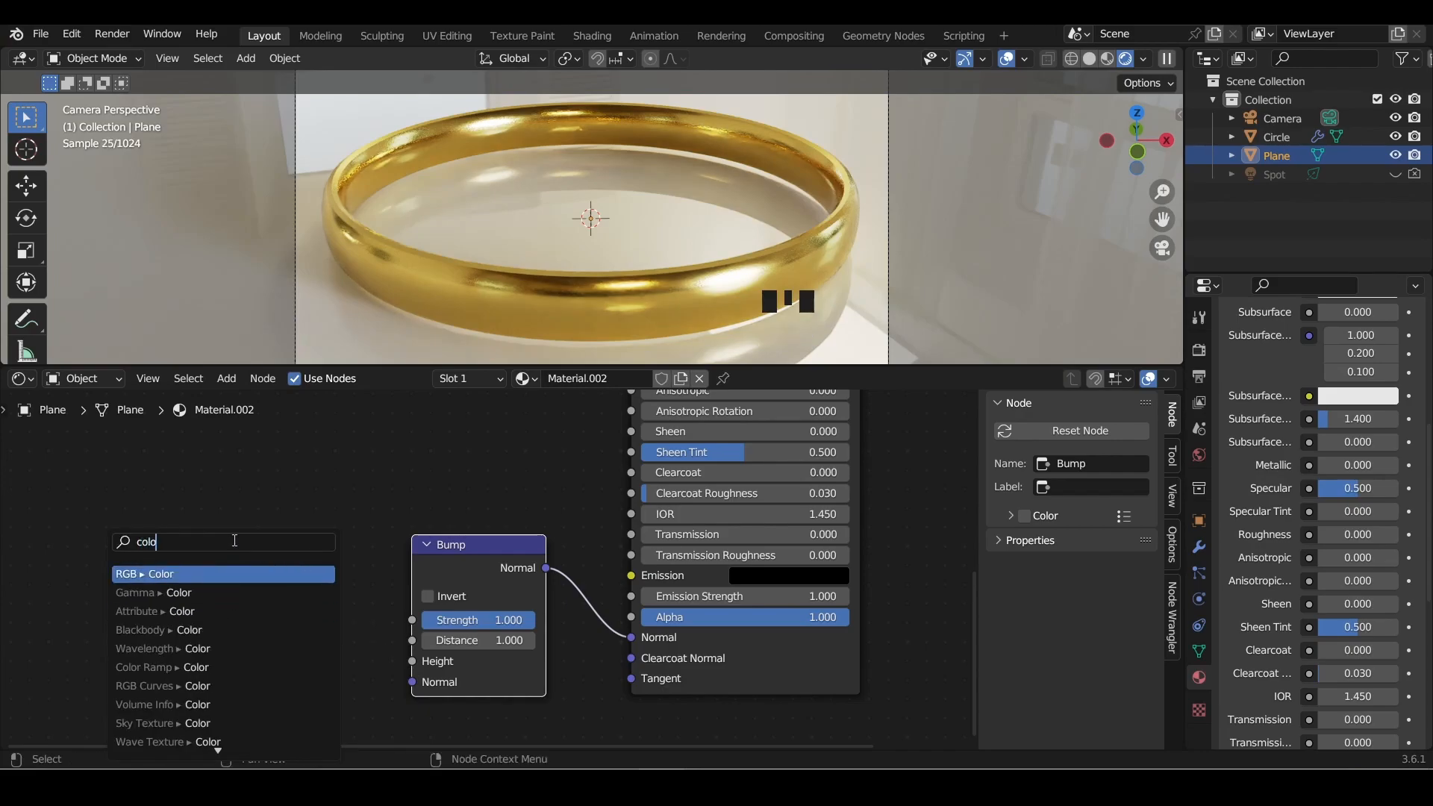
key("BackSpace")
key("BackSpace")
key("BackSpace")
key("BackSpace")
type("noise")
left_click(196, 577)
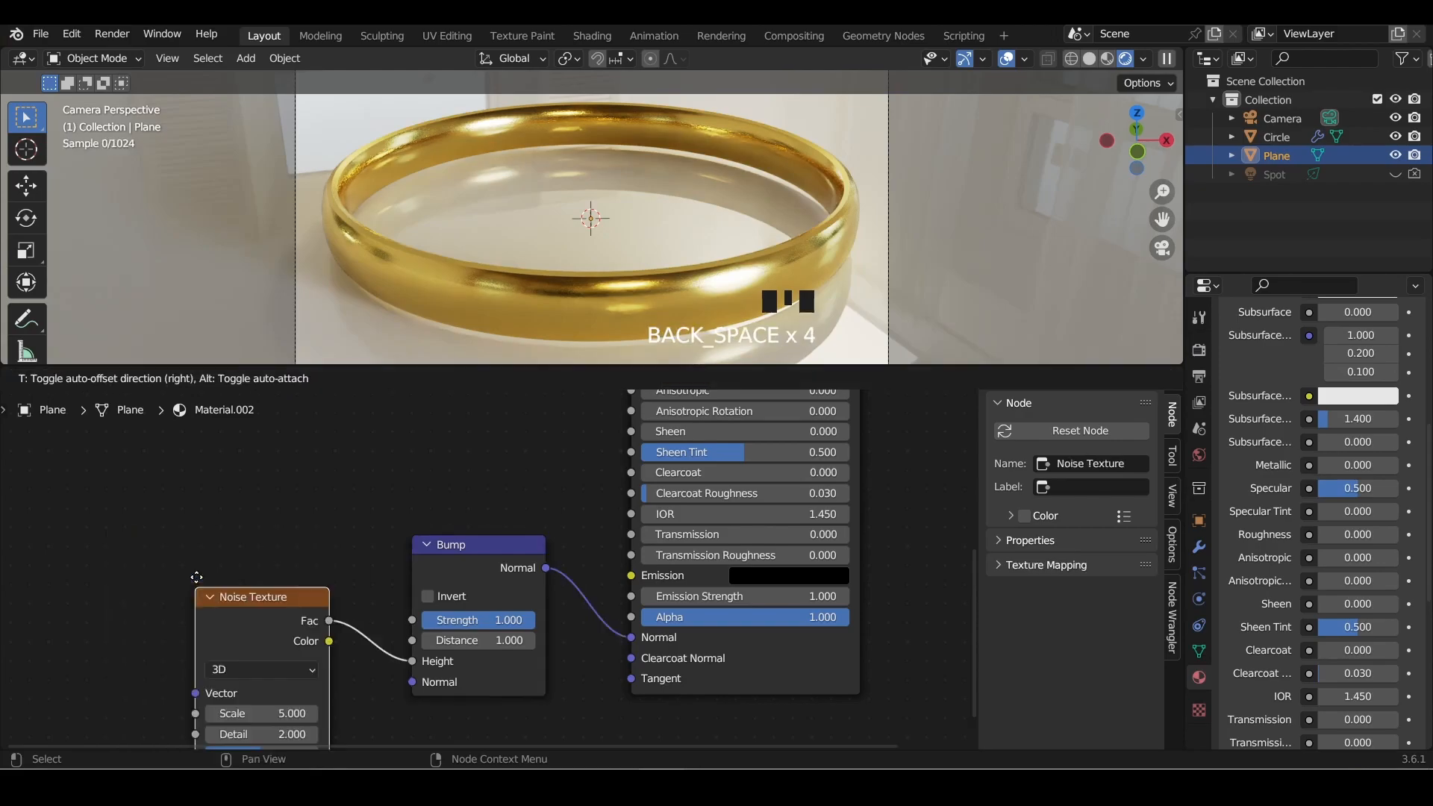
left_click(216, 504)
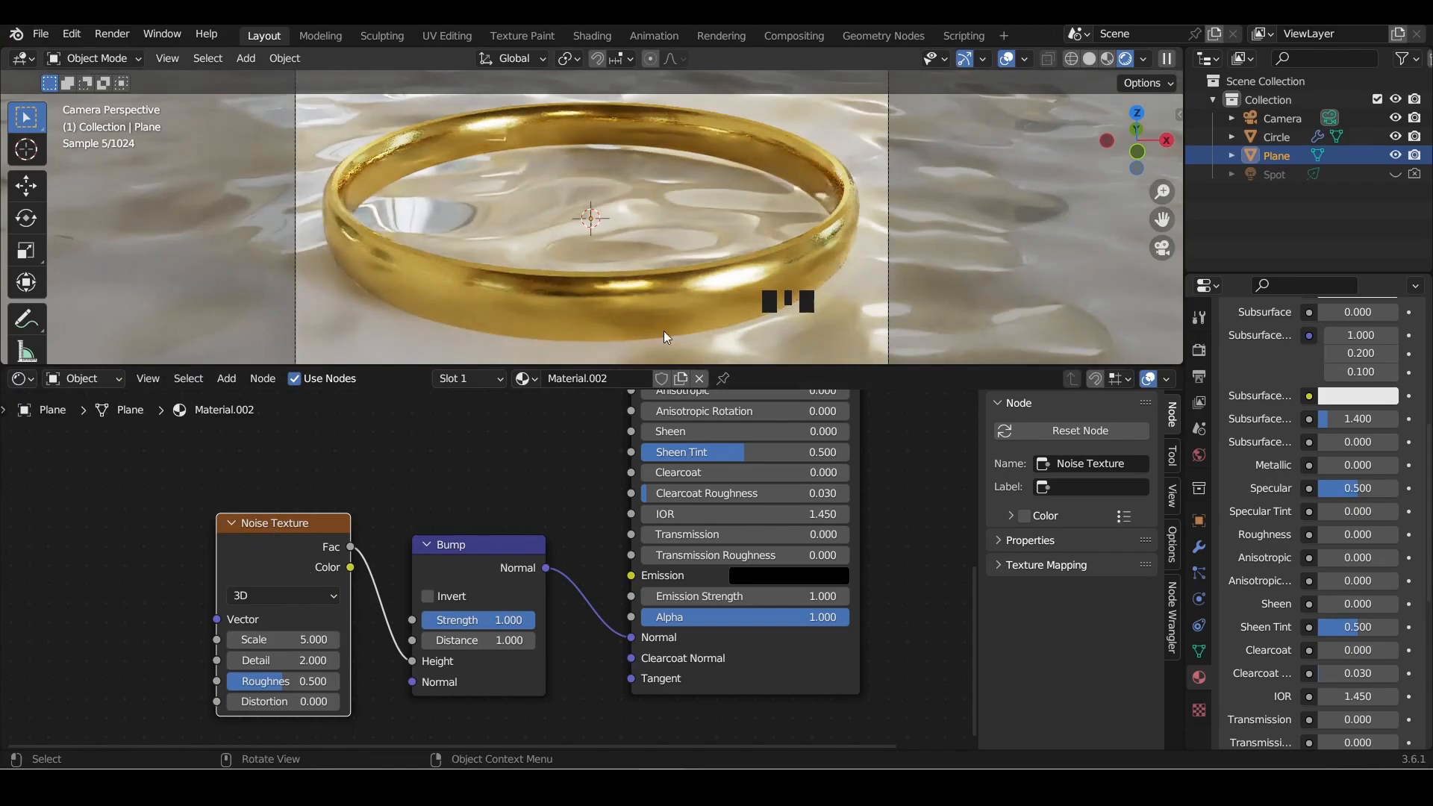
left_click_drag(767, 363, 760, 453)
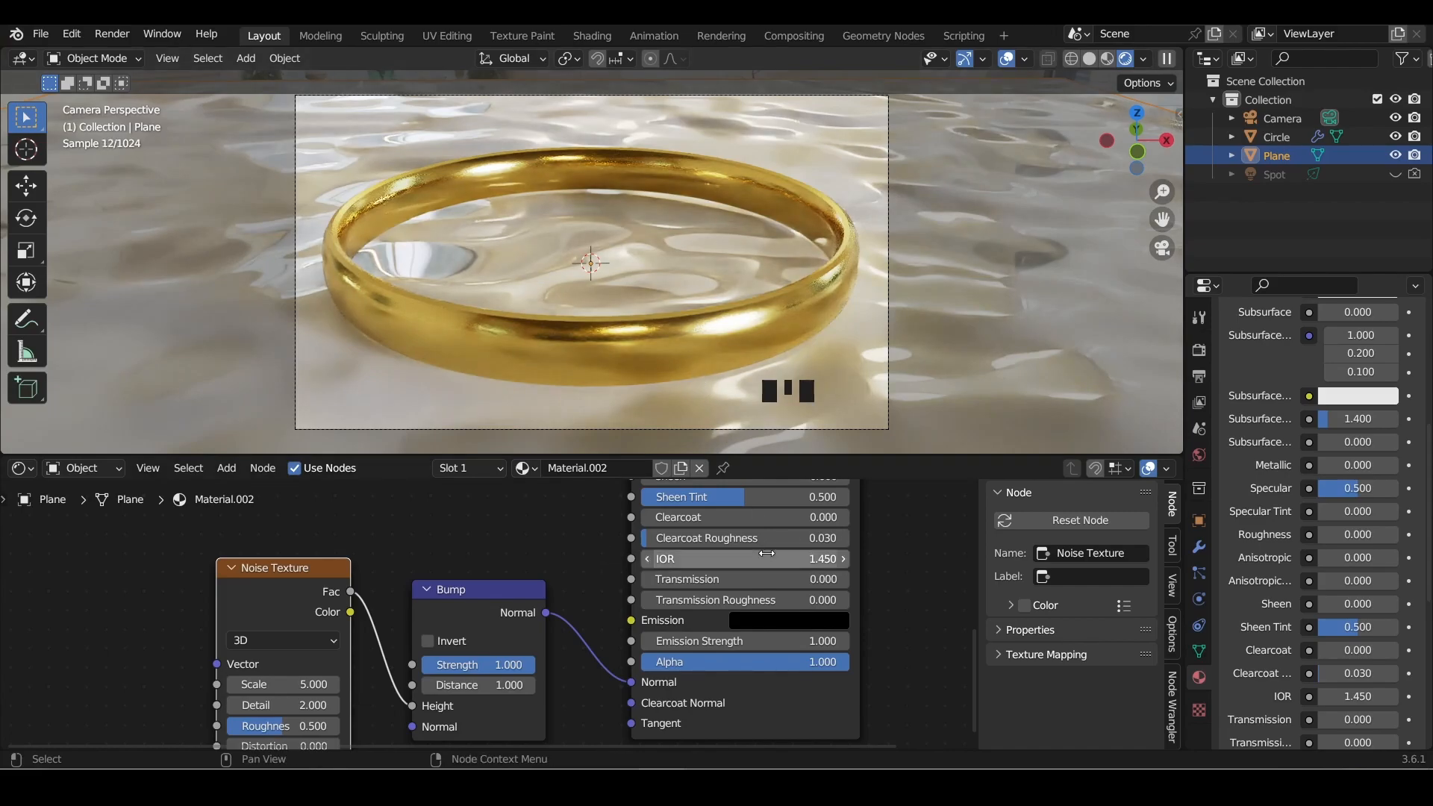
Set the Base Color of the plane material's Principled BSDF to black
middle_click_drag(449, 530, 440, 713)
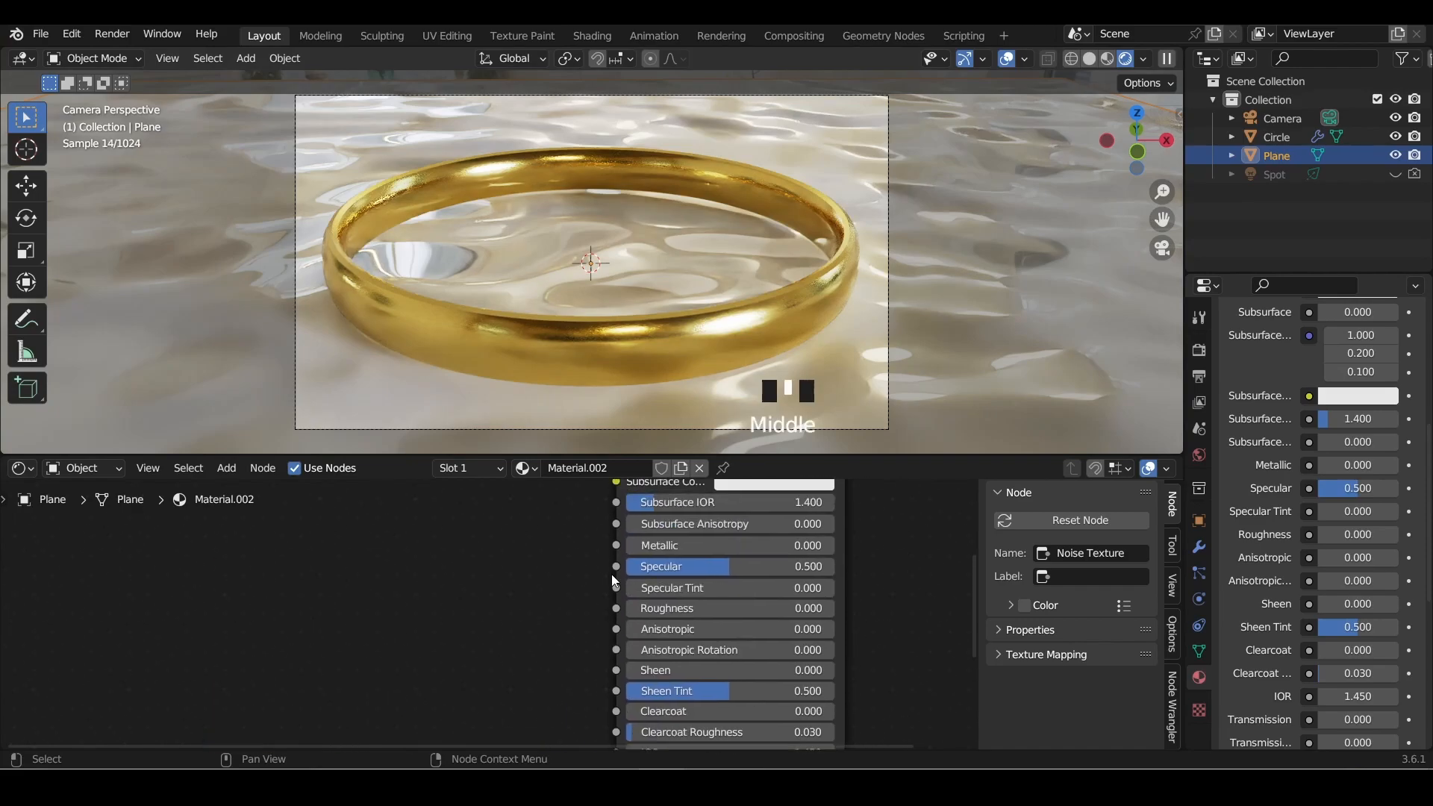
middle_click_drag(754, 403, 739, 579)
left_click(750, 576)
left_click_drag(879, 355, 884, 446)
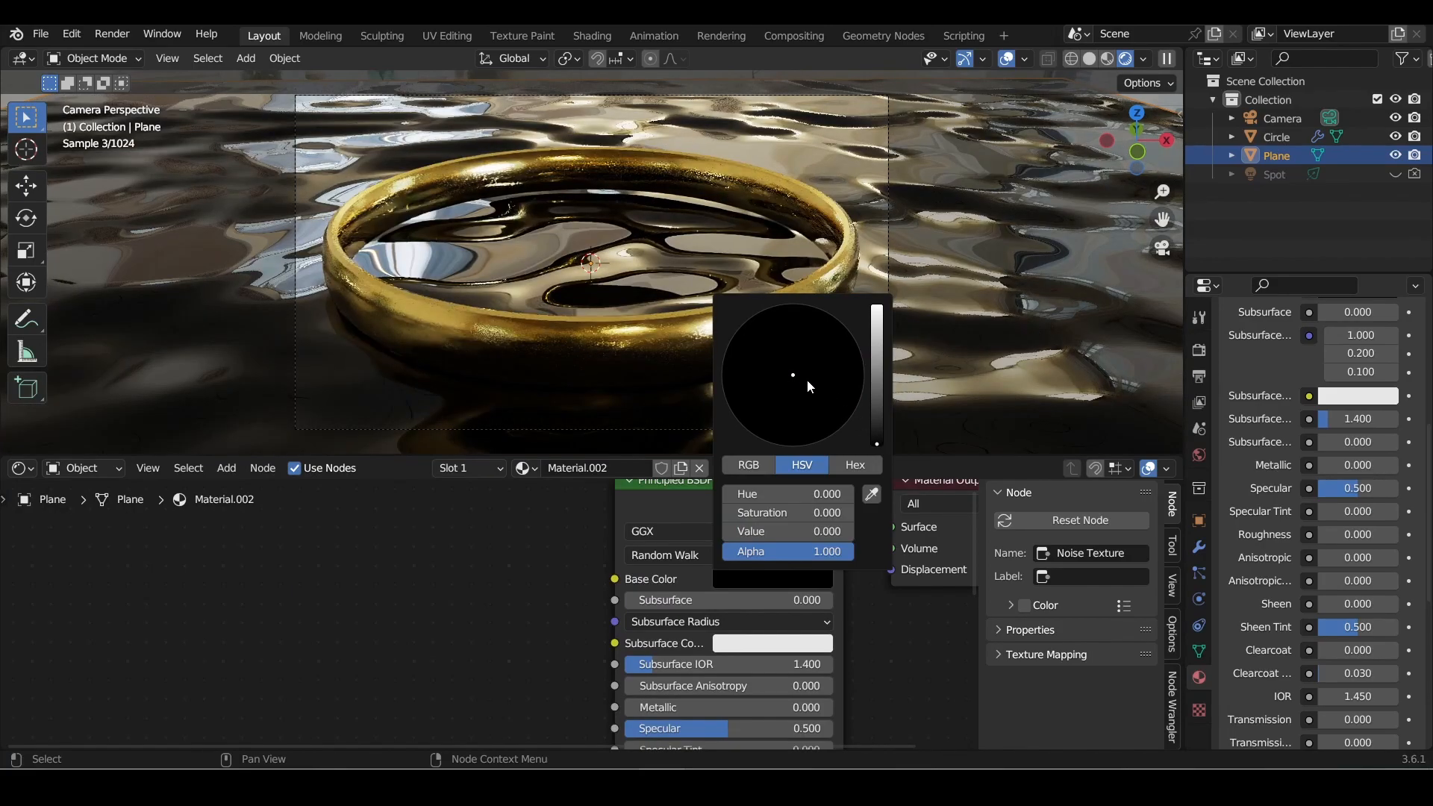
Raise the plane material's Metallic to about 0.891 and its Roughness to about 0.073
middle_click_drag(520, 677, 539, 549)
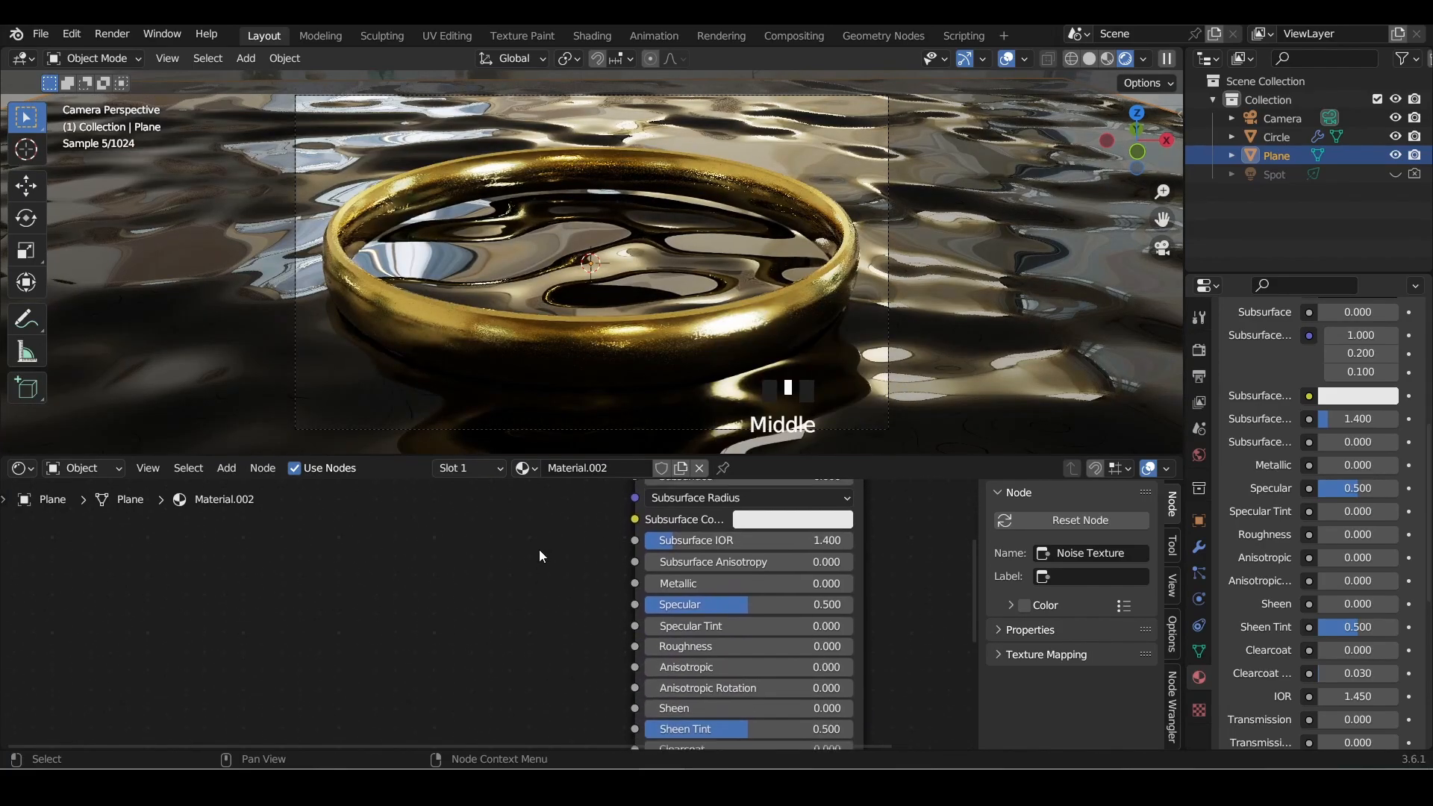
left_click_drag(656, 585, 829, 585)
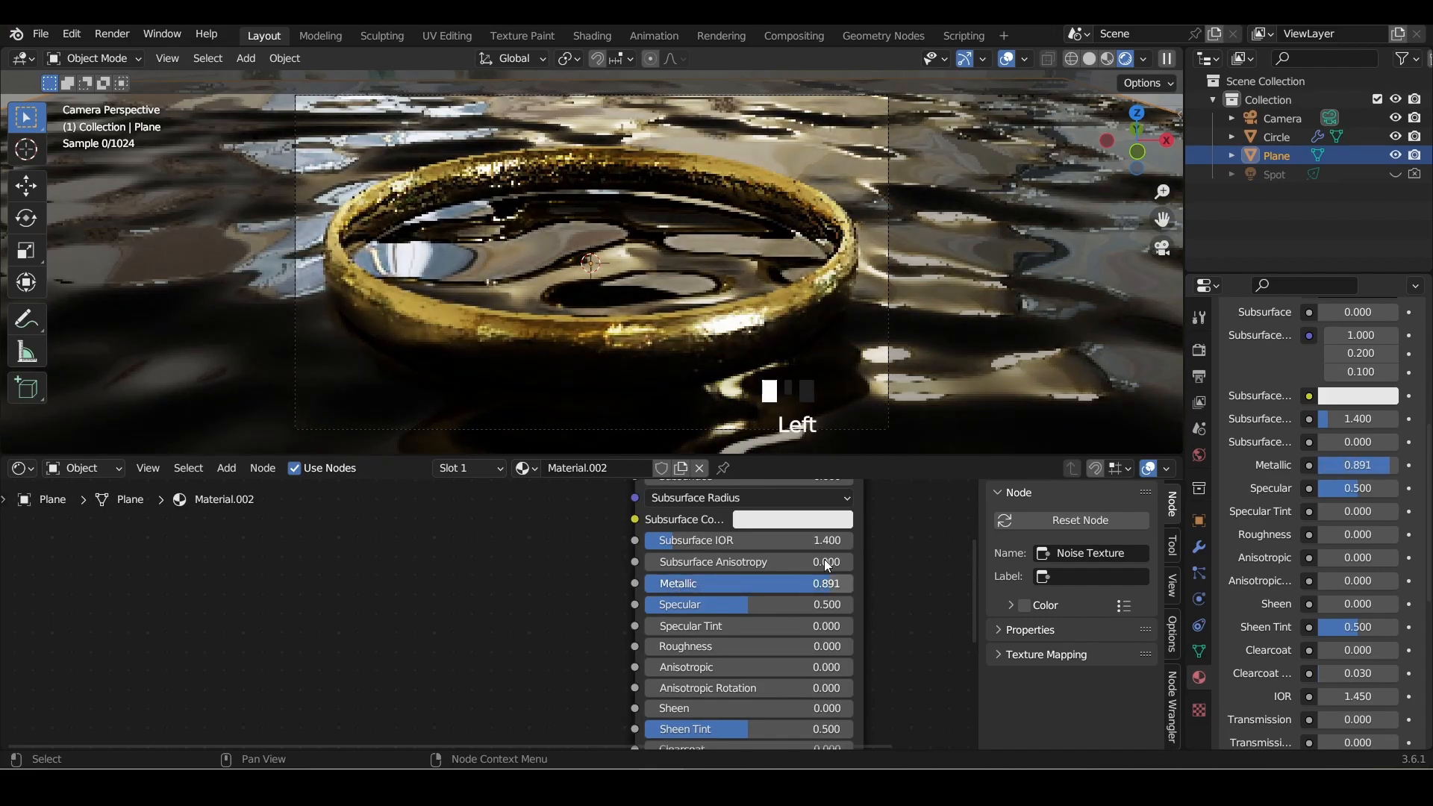
mouse_move(677, 646)
left_mouse_down()
mouse_move(660, 646)
mouse_move(692, 633)
left_mouse_up()
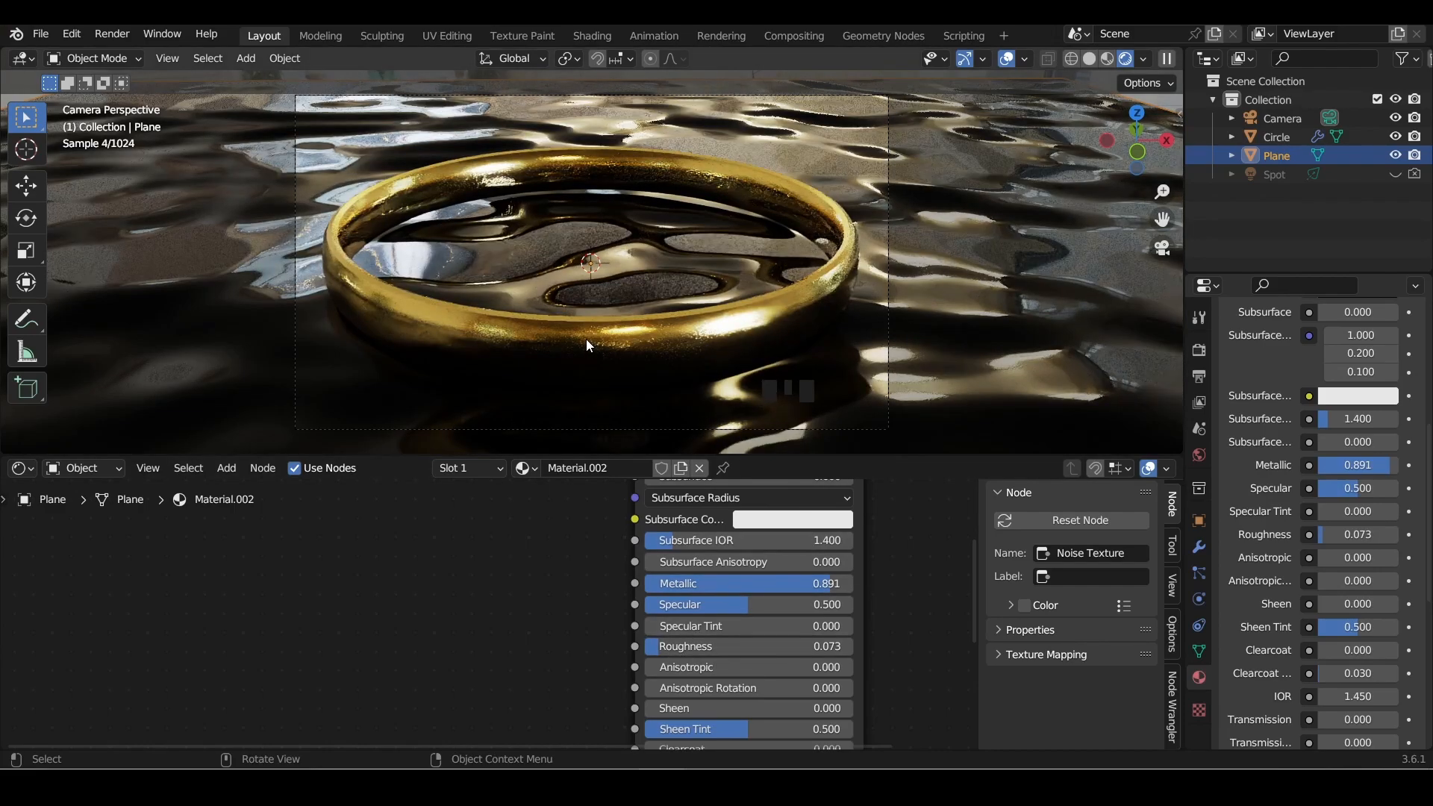
Set the plane material's Base Color to near-white with a Value of about 0.889
middle_click_drag(688, 519, 697, 575)
left_click(778, 513)
left_click_drag(905, 379, 905, 246)
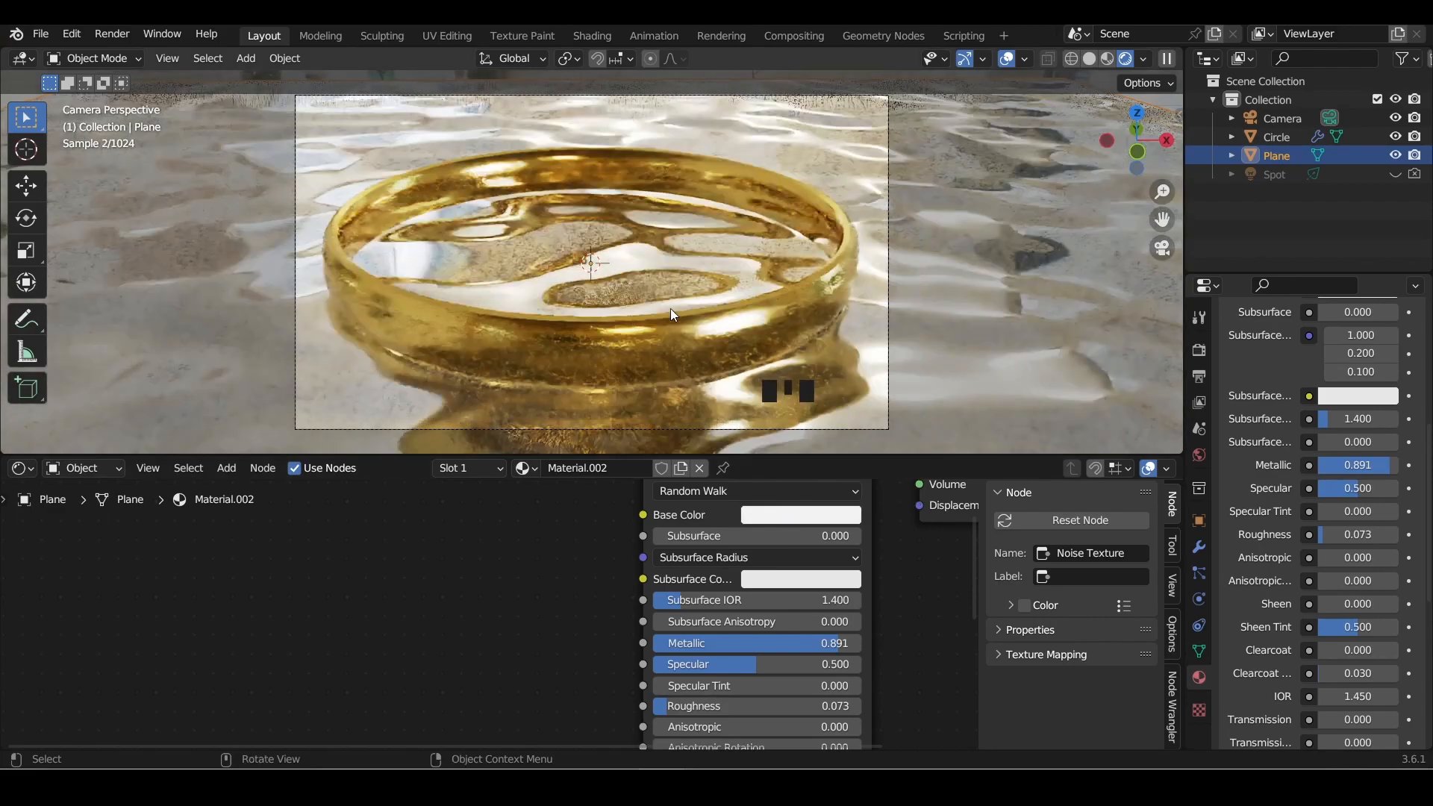
left_click(783, 517)
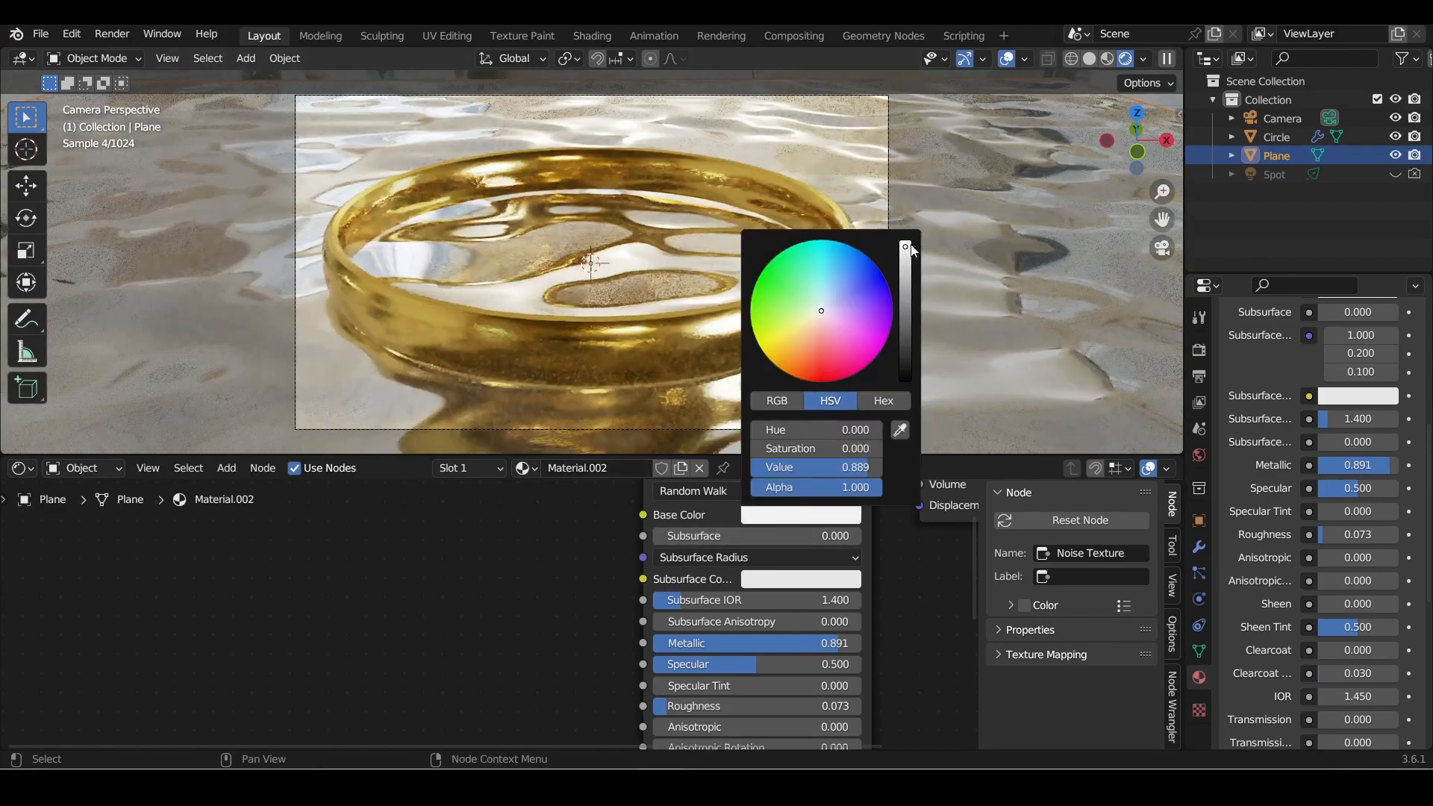
left_click(427, 295)
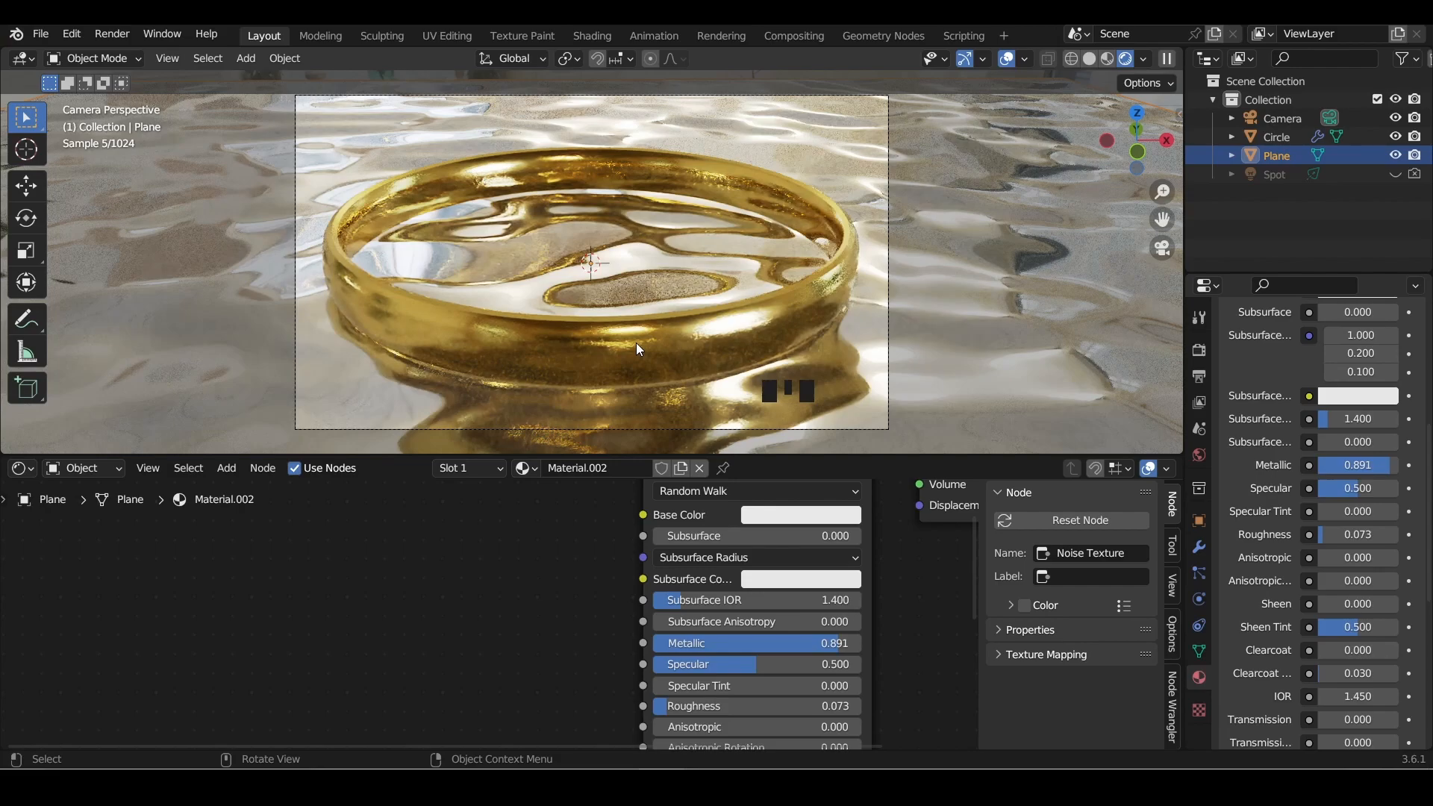
Render the still image, view the whole result, and switch the render result to Slot 2
scroll(710, 294, "down", 1)
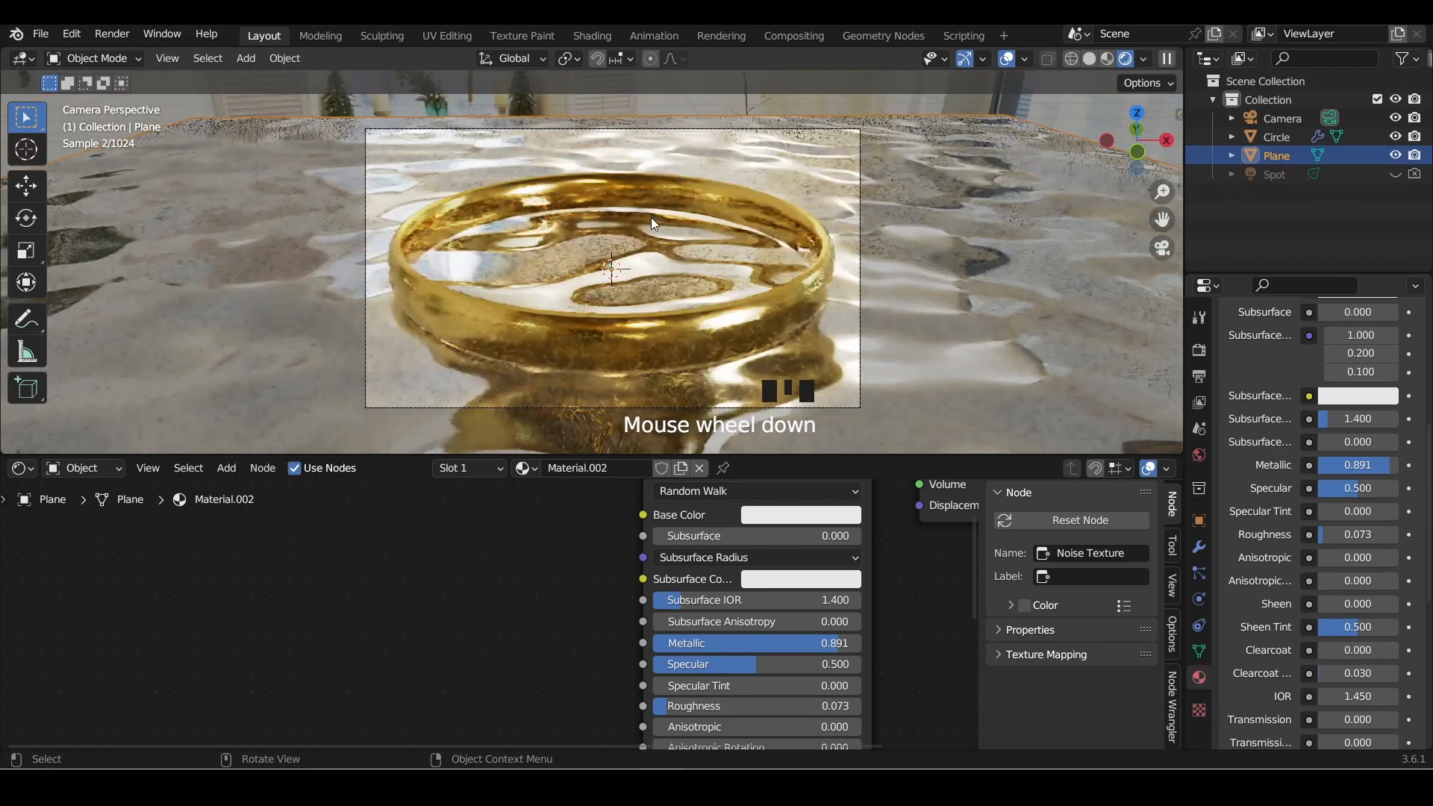
left_click(108, 34)
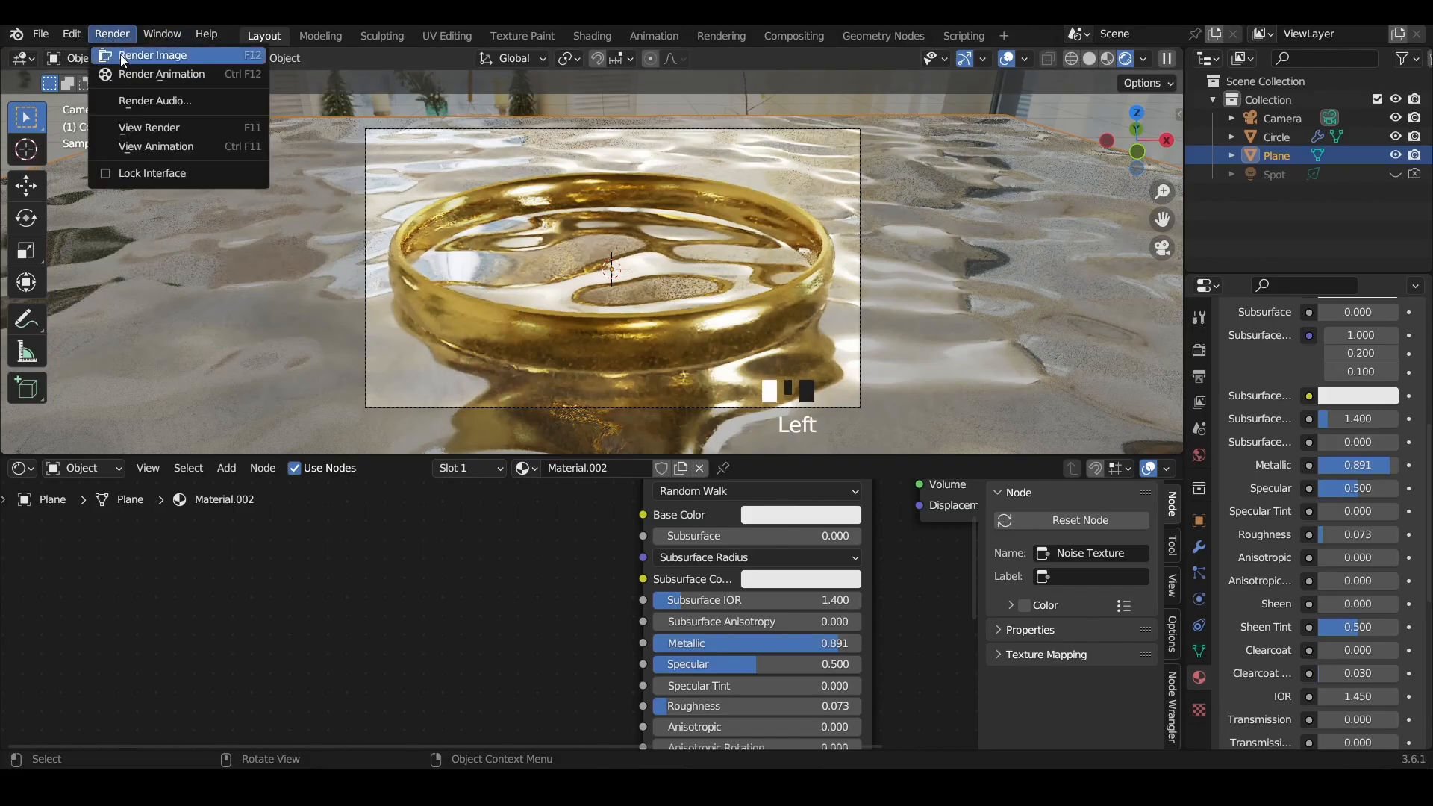
left_click(124, 57)
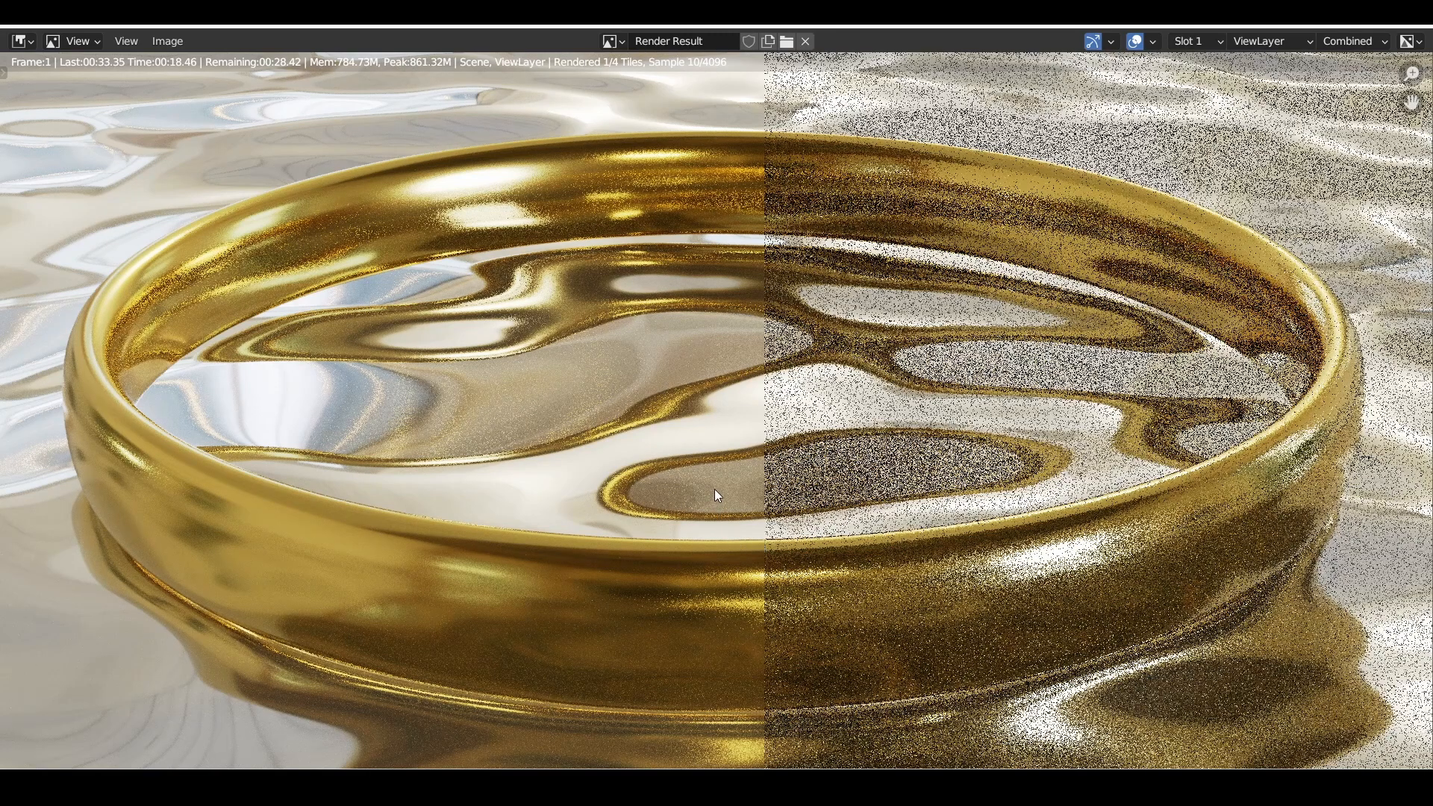
scroll(721, 478, "down", 3)
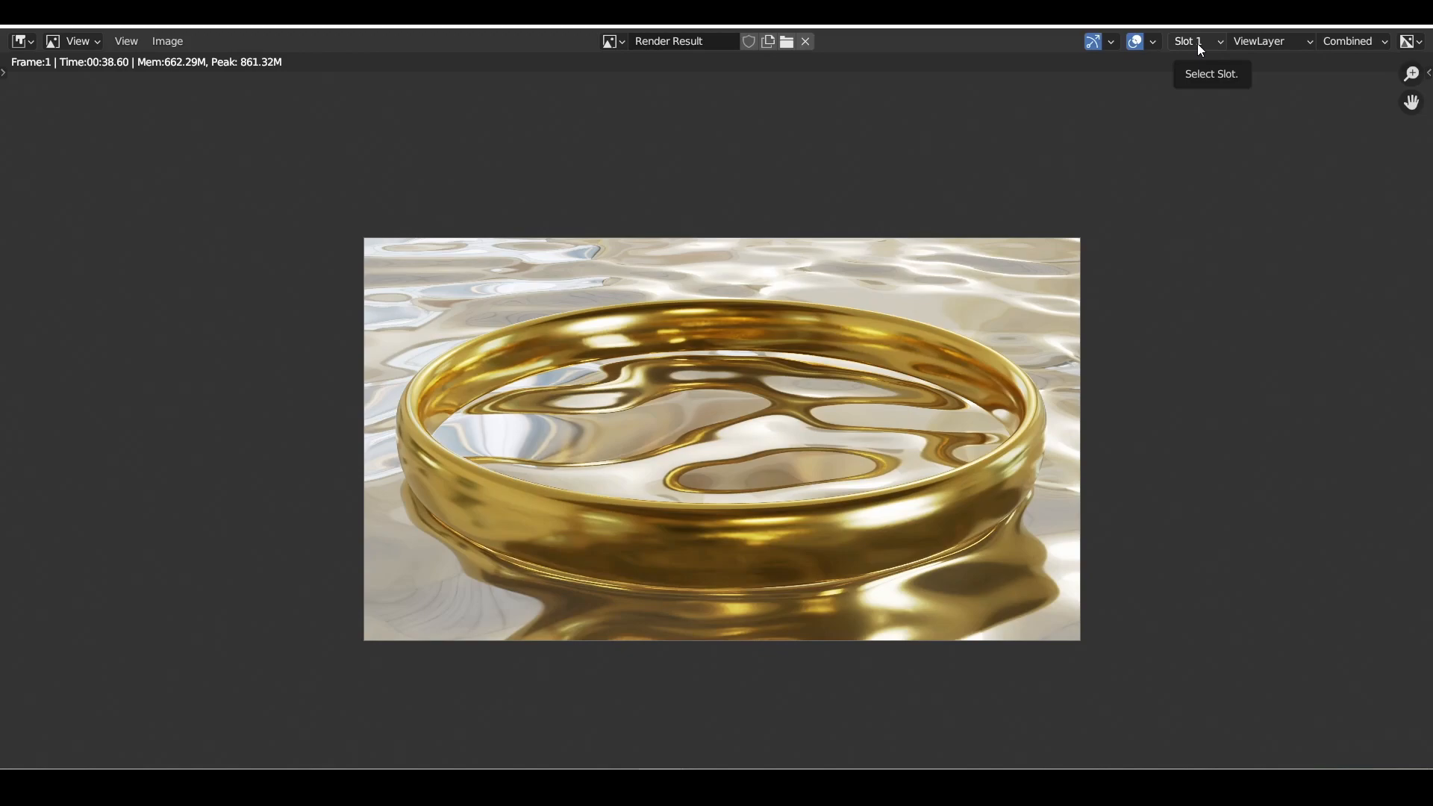
left_click(1196, 42)
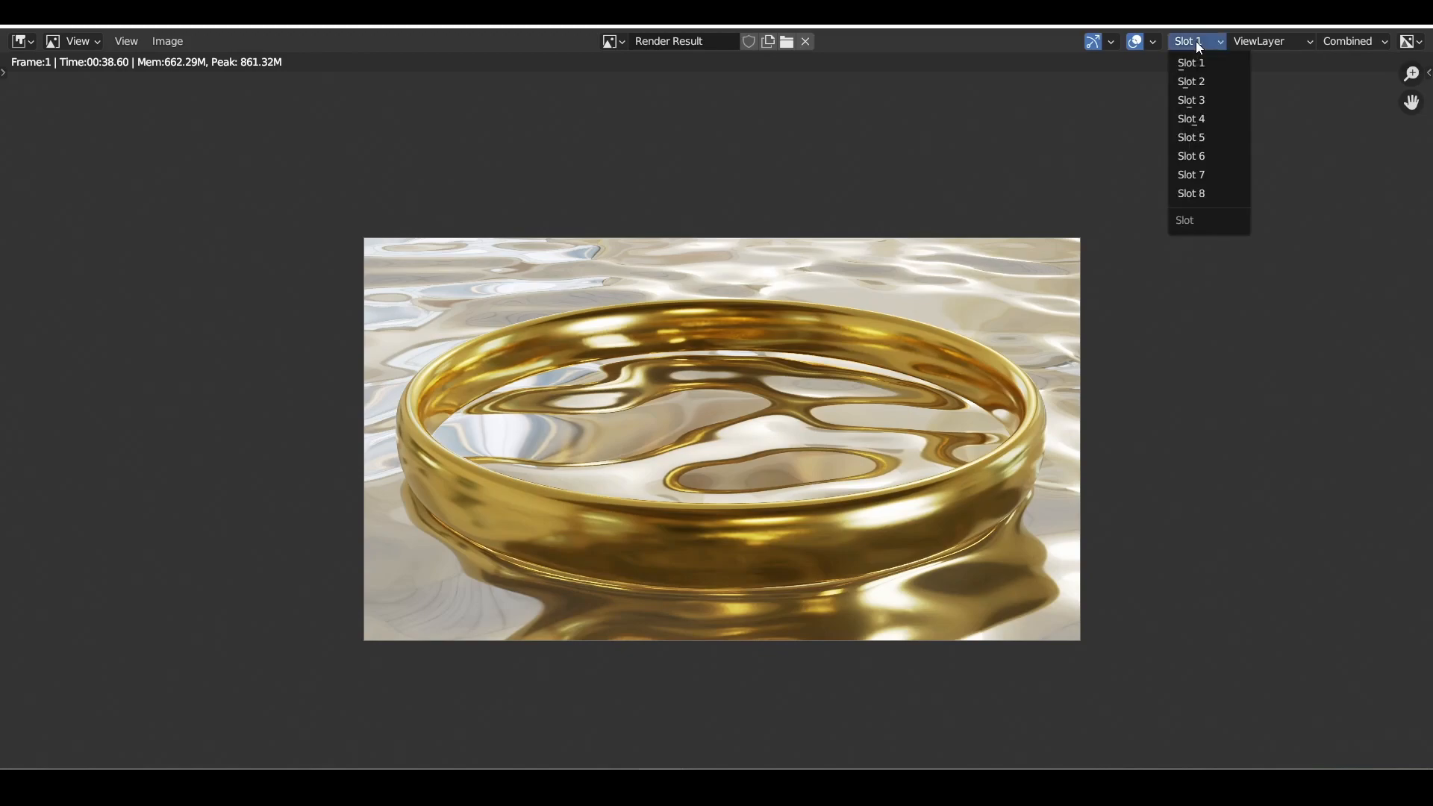
left_click(1199, 80)
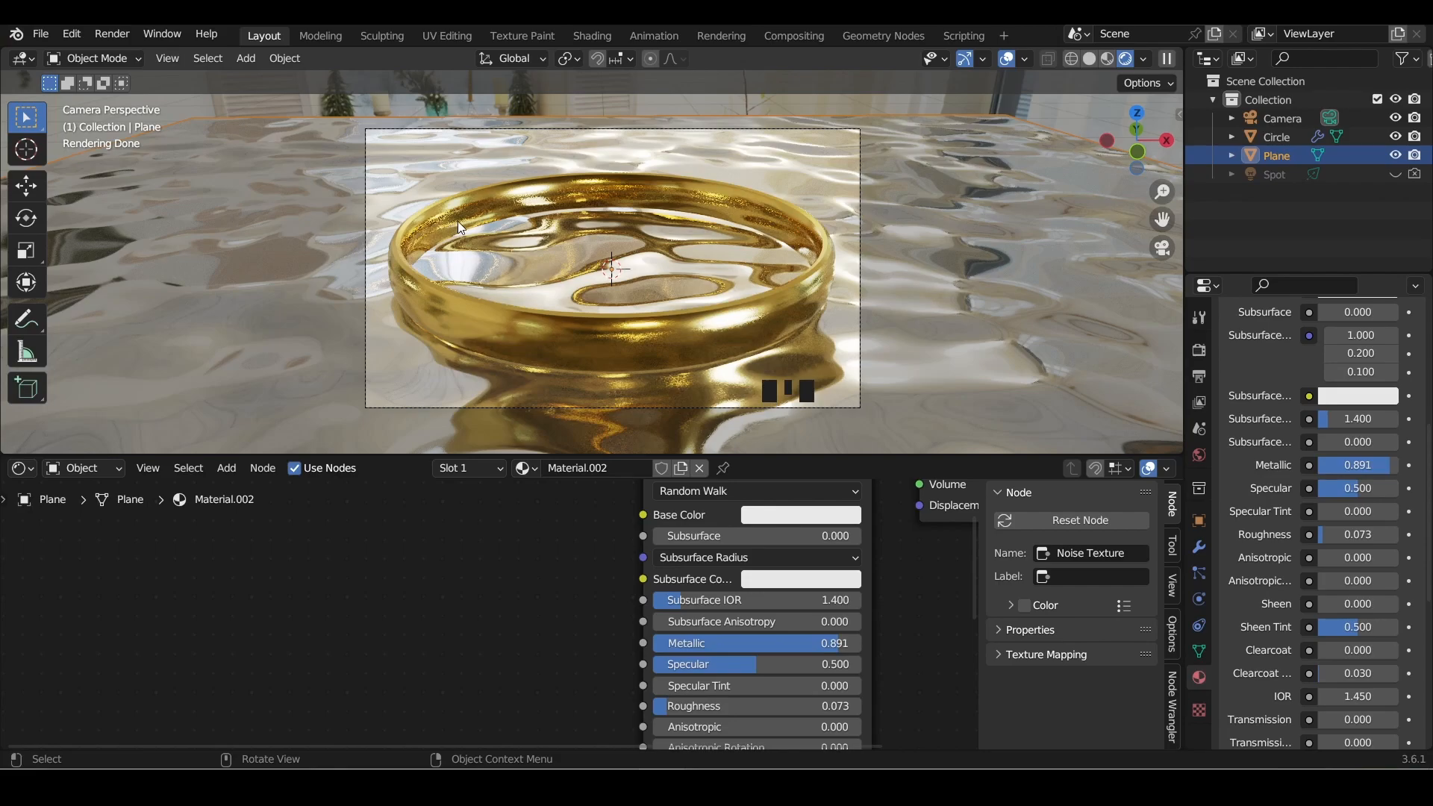
Select the ring and lower it slightly along the Z axis towards the rippled plane
left_click(486, 324)
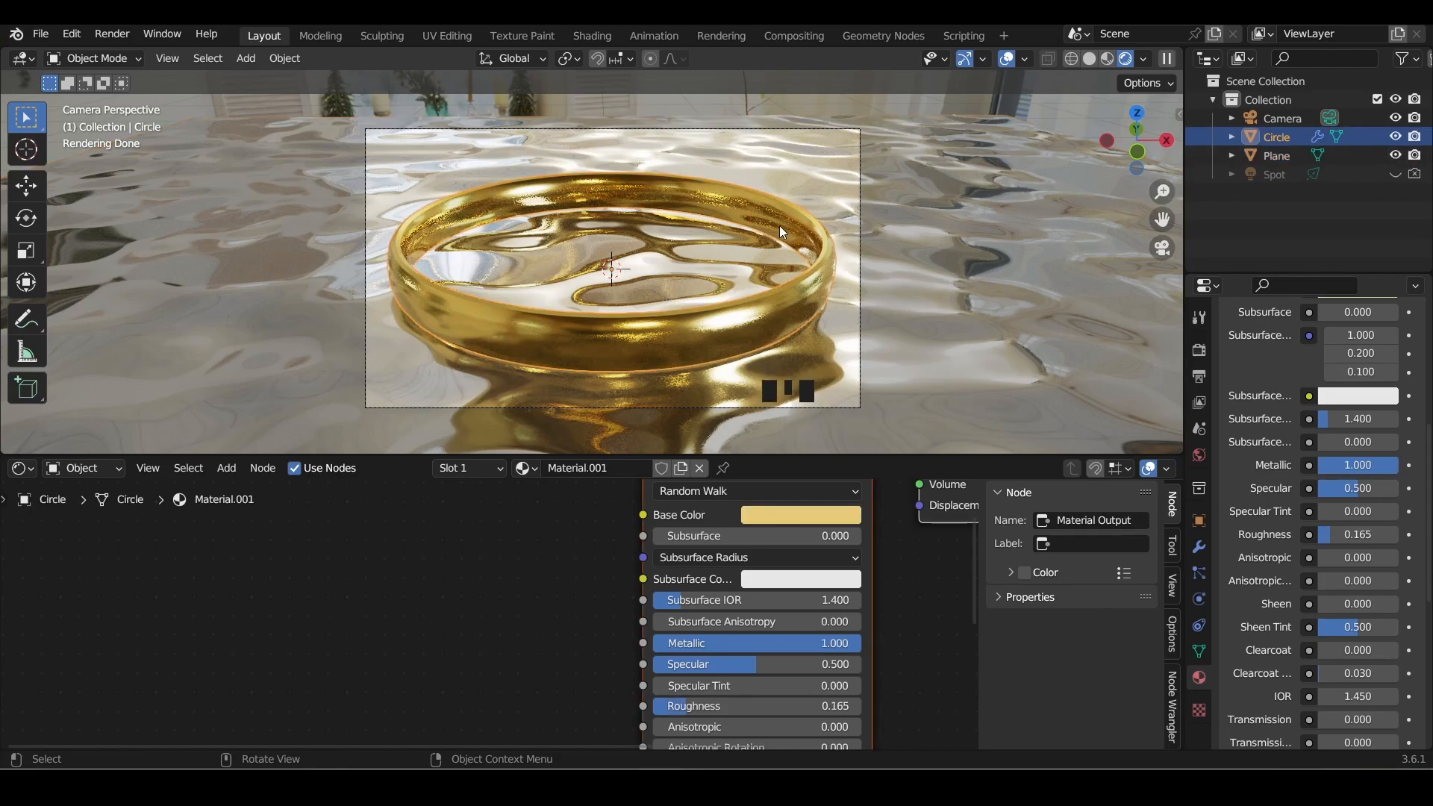
key("g")
key("z")
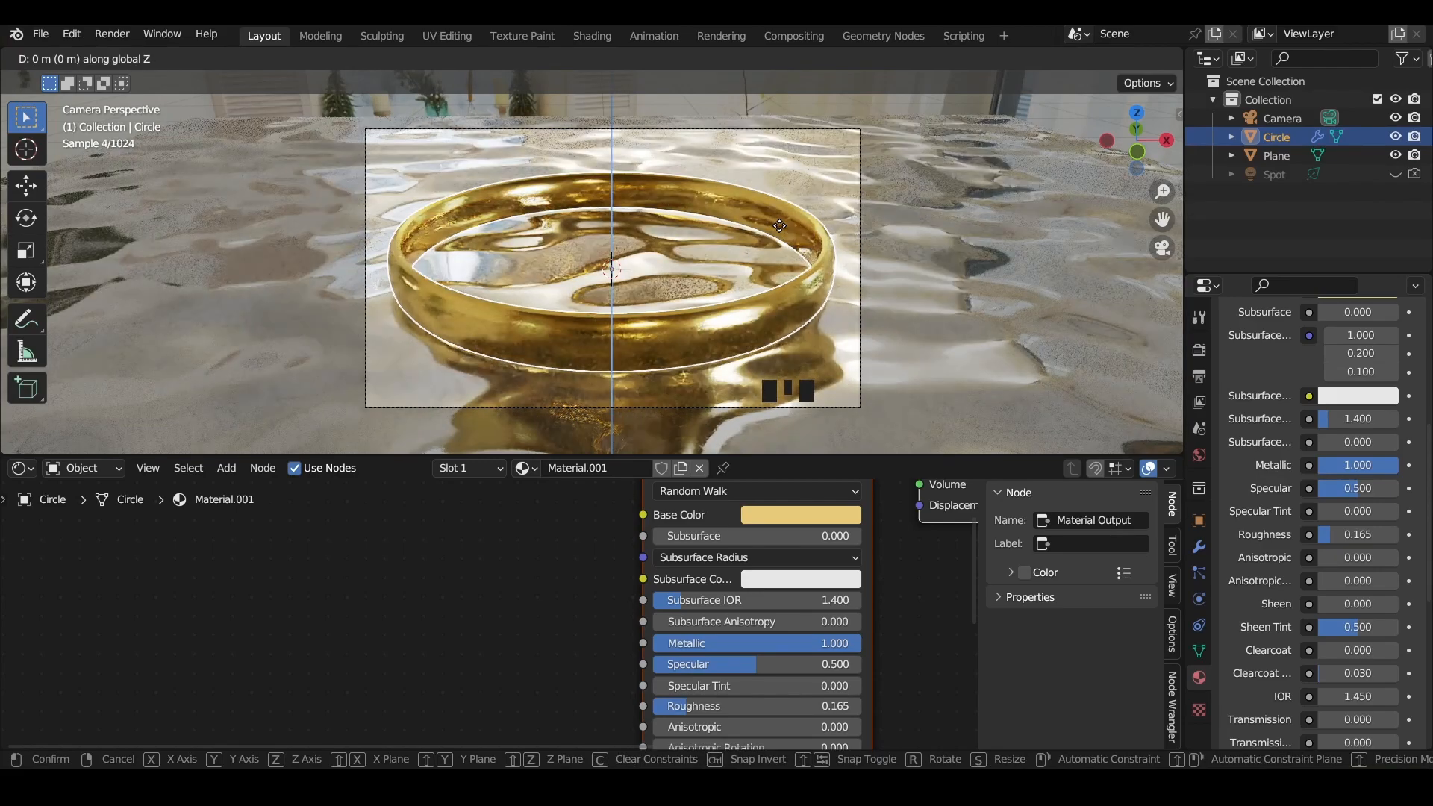
left_click(794, 231)
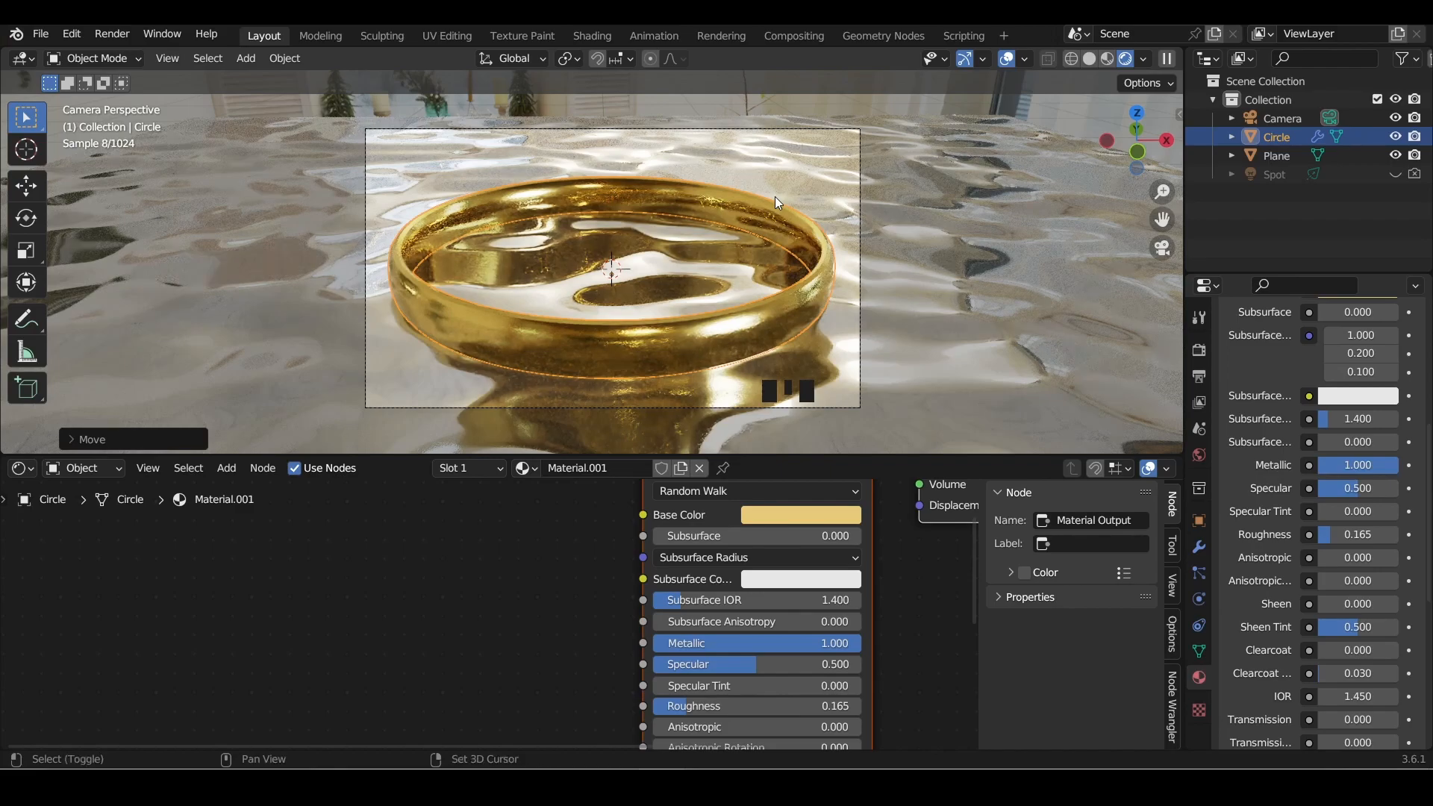
Duplicate the ring and move the copy about 0.28 m up along the Z axis
key("shift+d")
key("z")
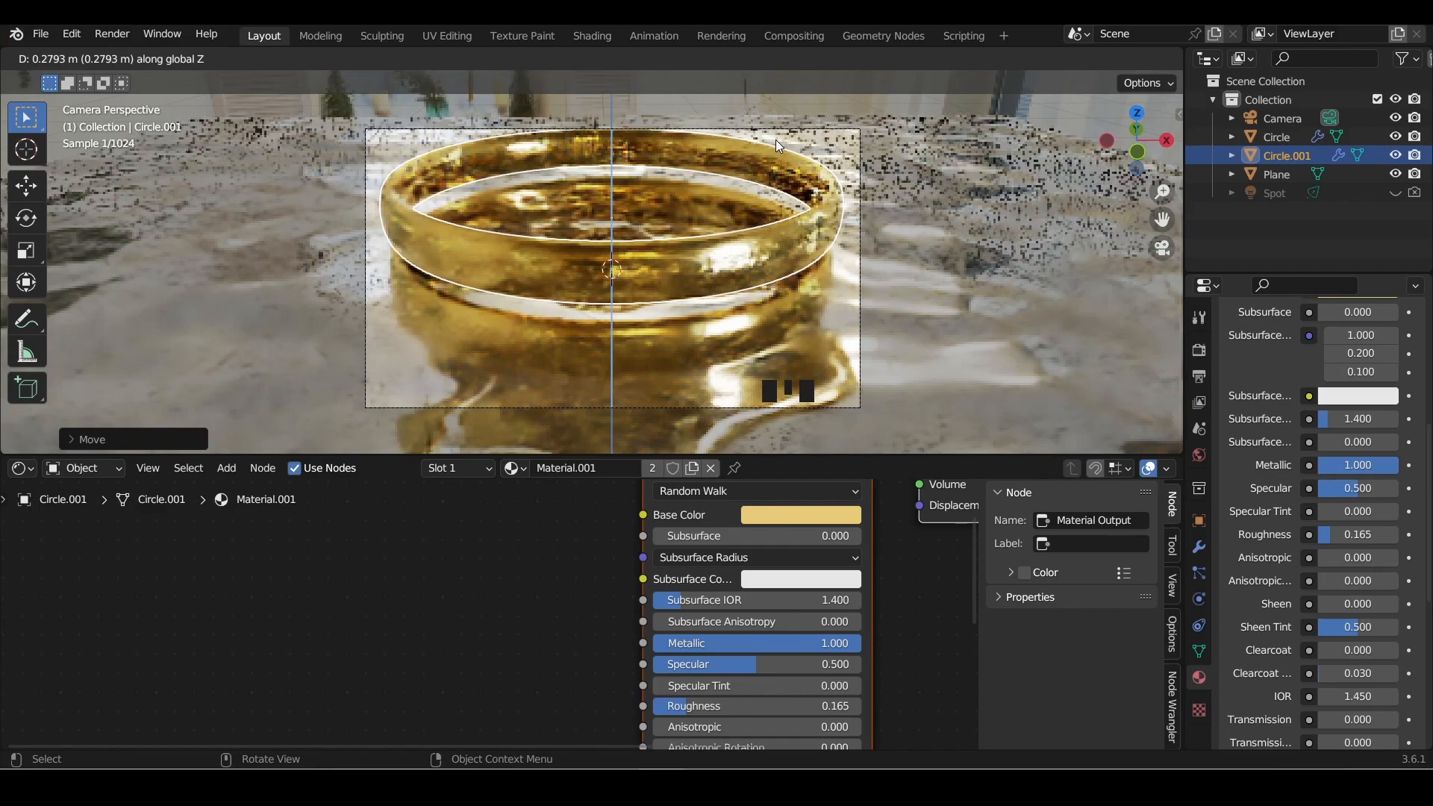
left_click(777, 140)
Create a separate copy of the upper ring's material, then assign Material.001 to that ring again
scroll(1254, 406, "up", 5)
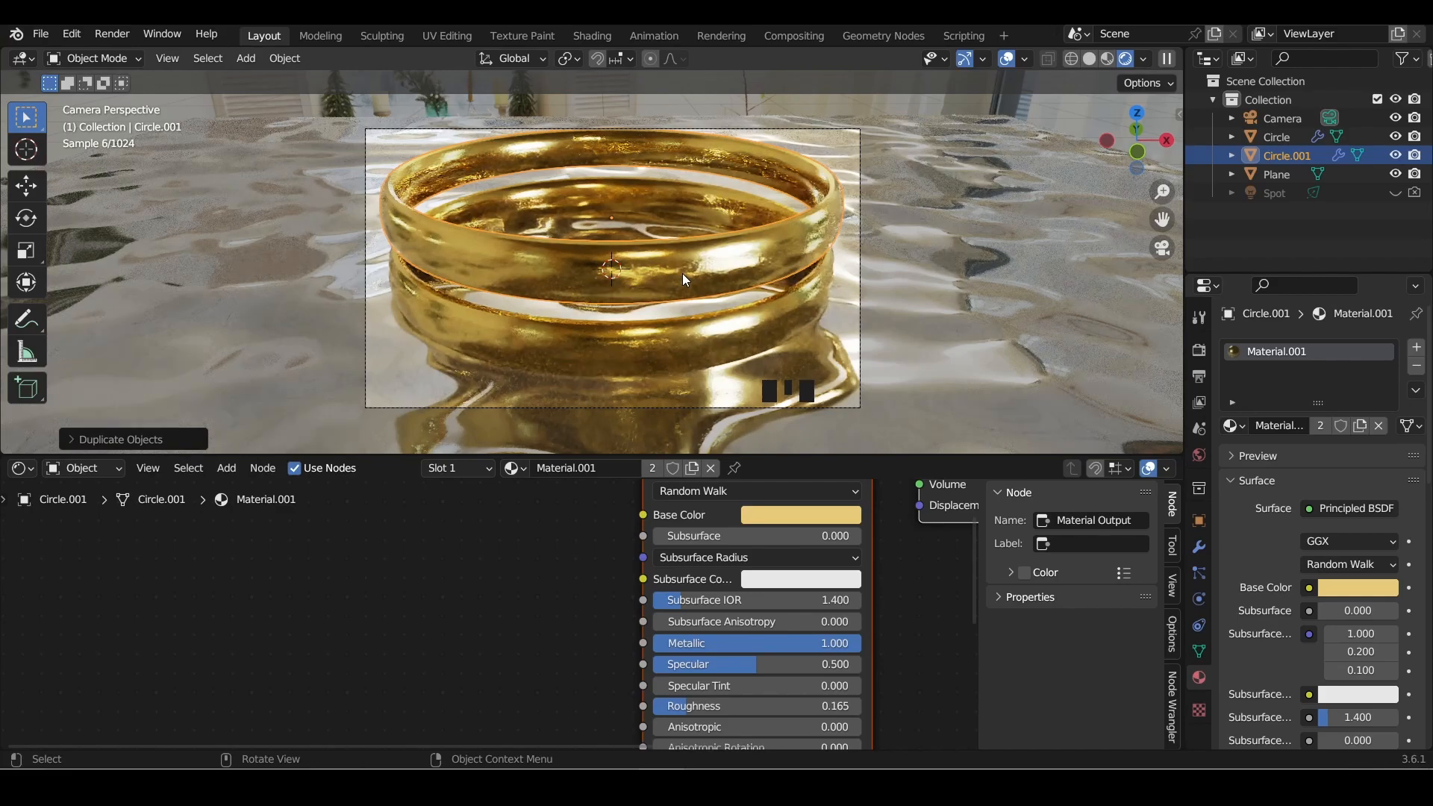
left_click(692, 467)
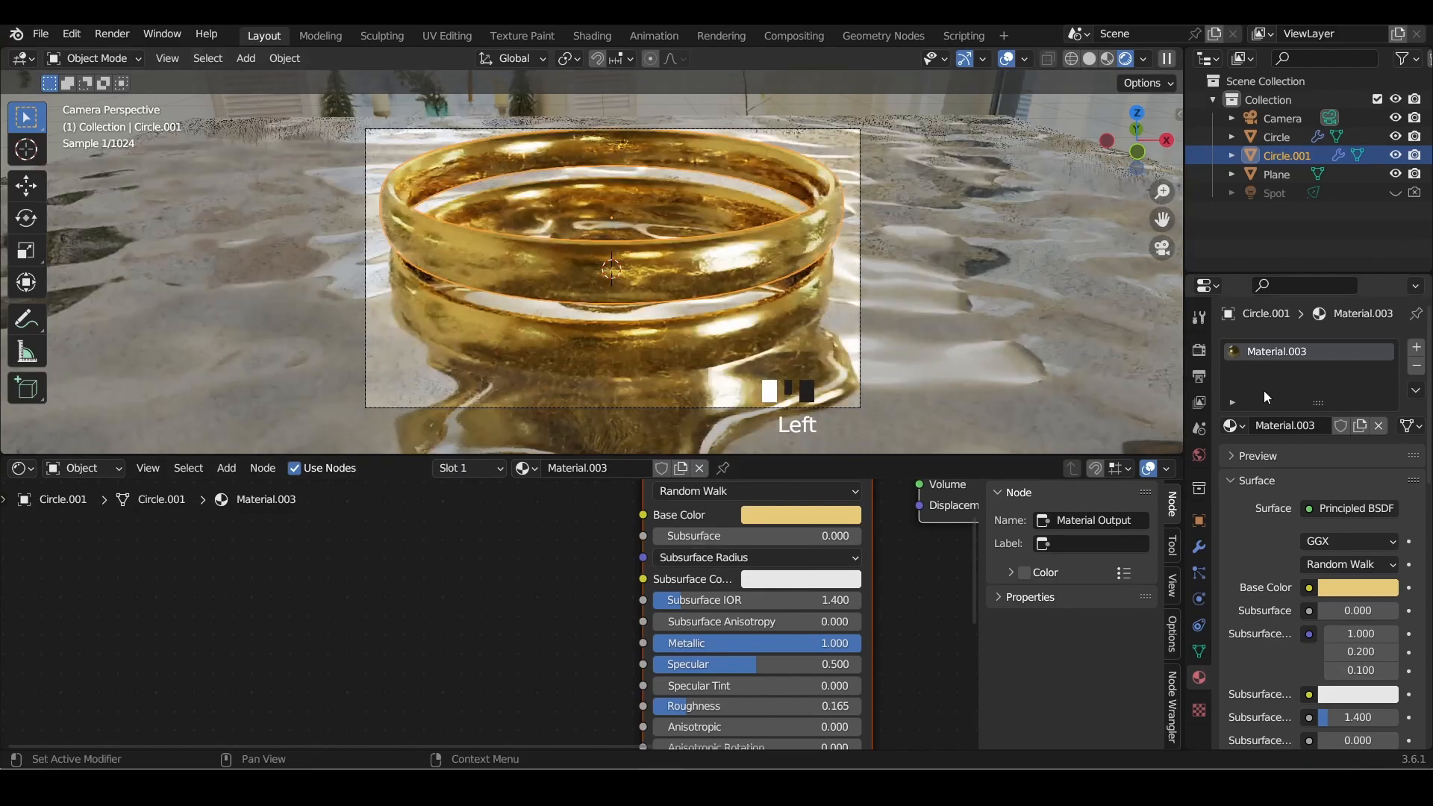
left_click(1228, 427)
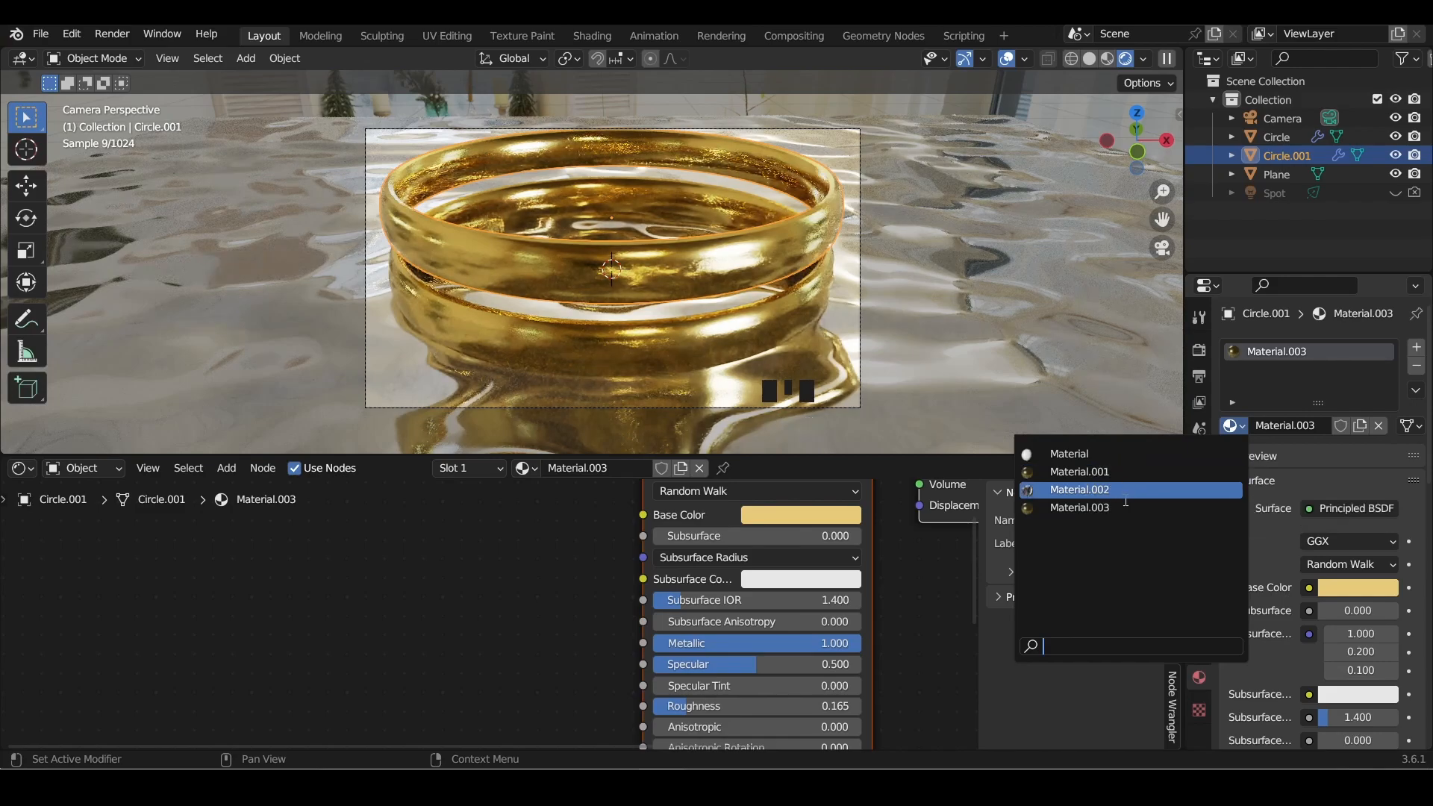
left_click(1109, 475)
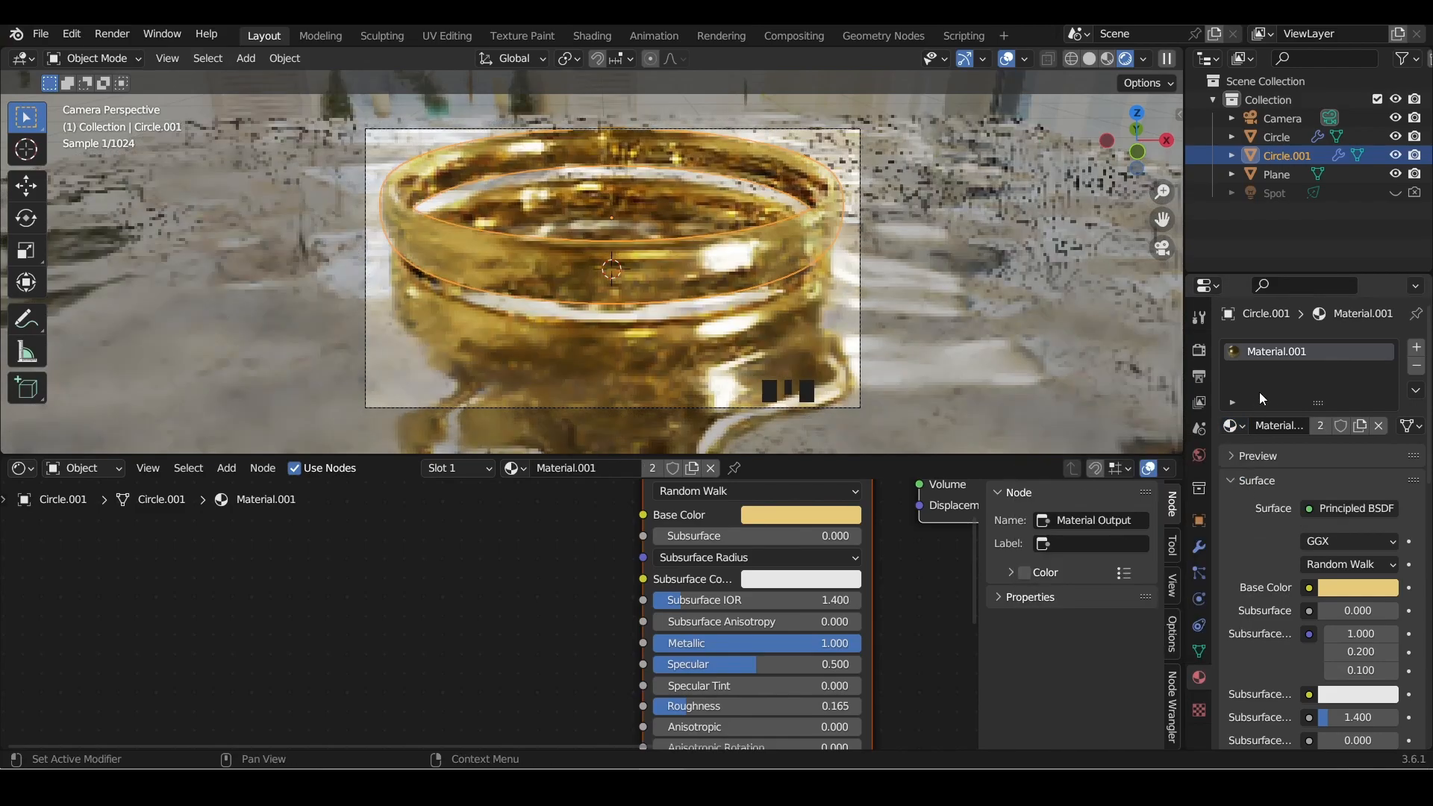
Rename the rings' shared material Material.001 as gold
double_click(1276, 351)
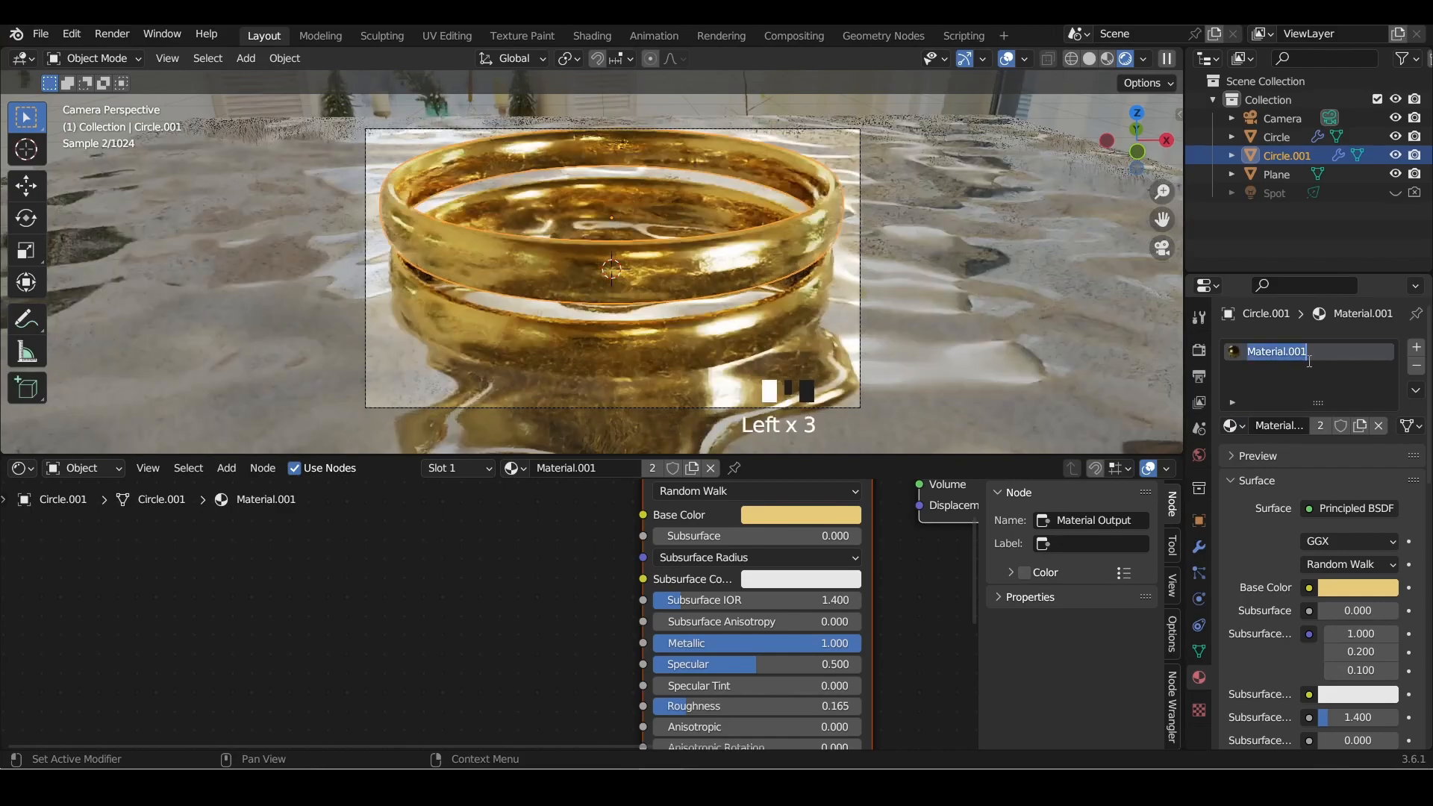
type("gold")
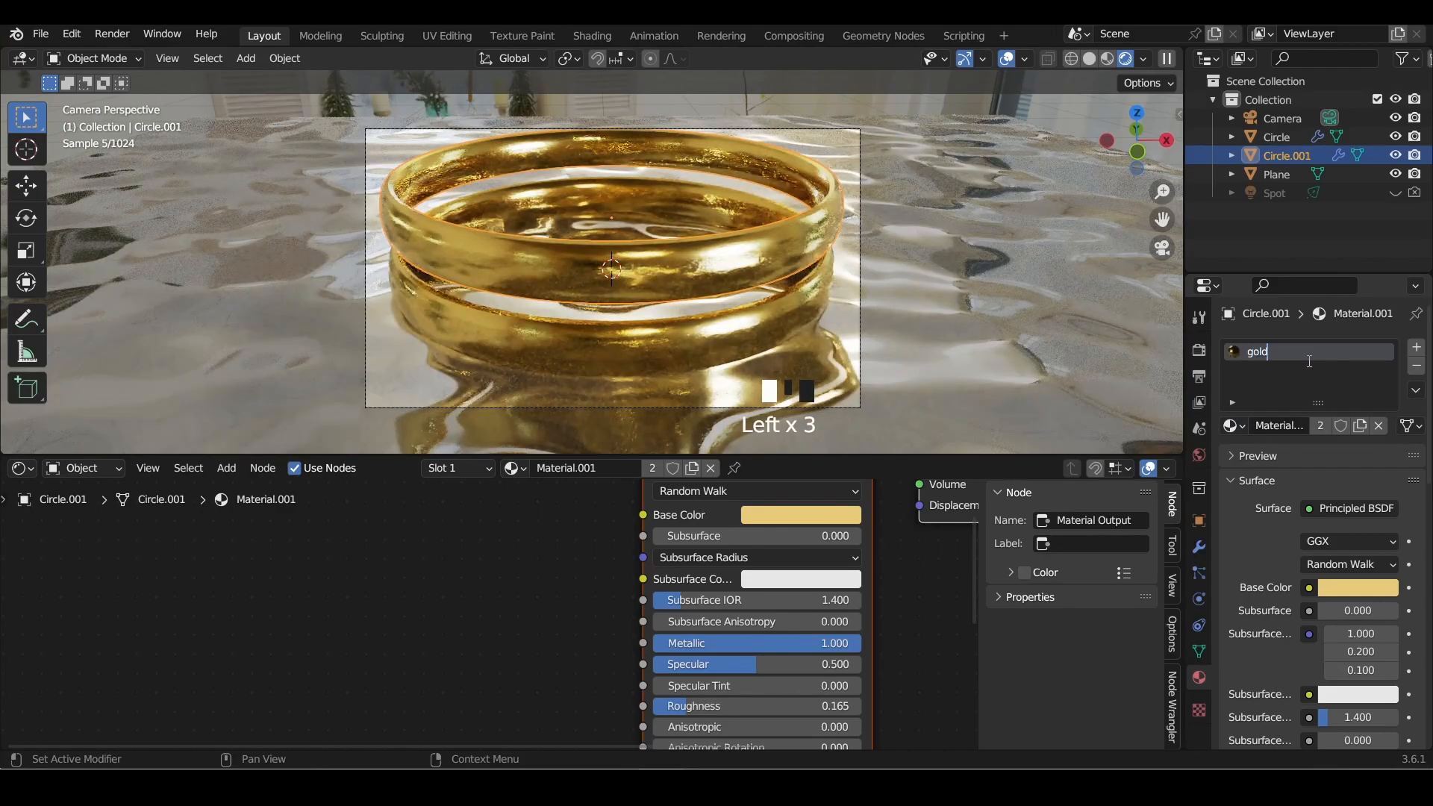
key("Return")
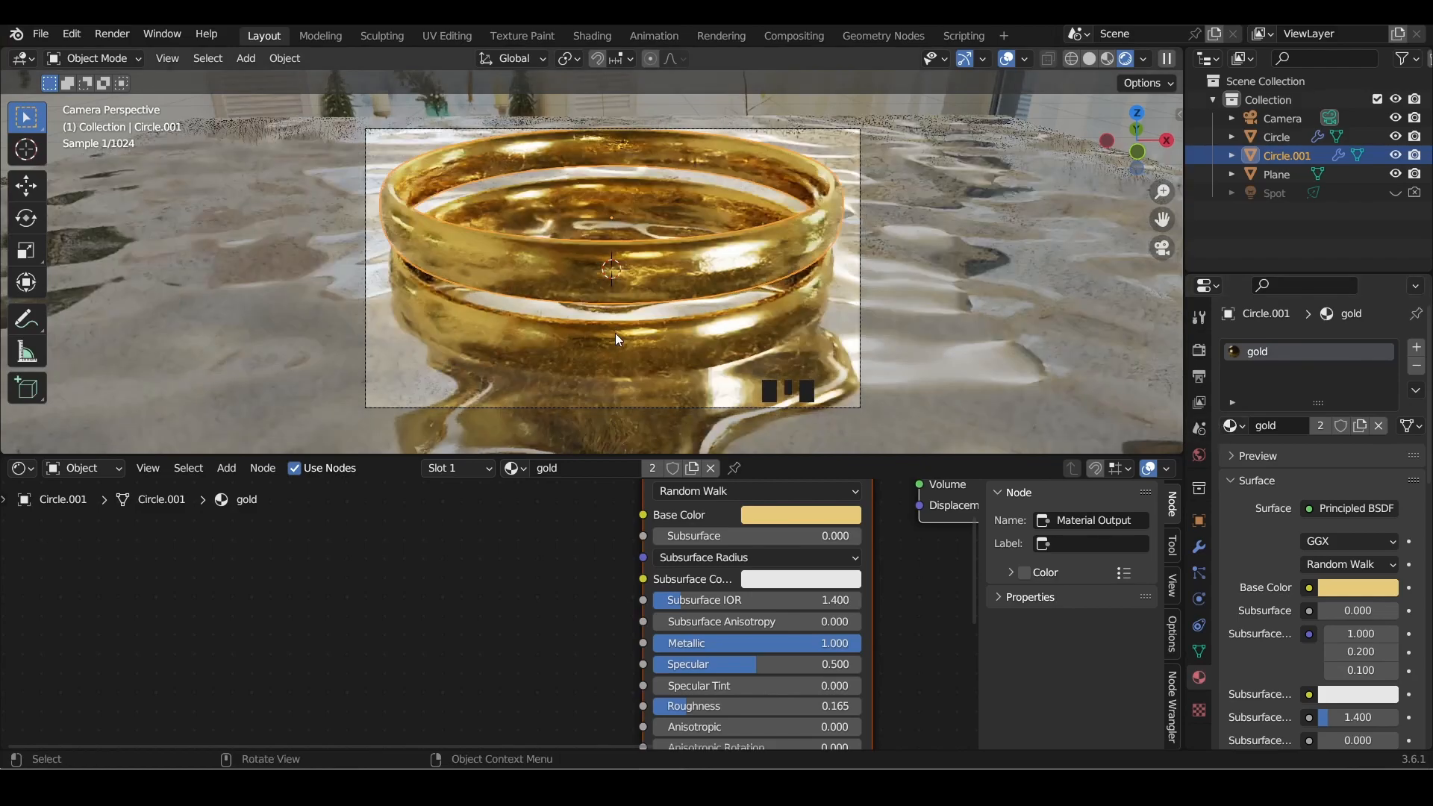
Assign Material.003 to the upper ring and rename that material as silver
left_click(629, 345)
left_click(689, 293)
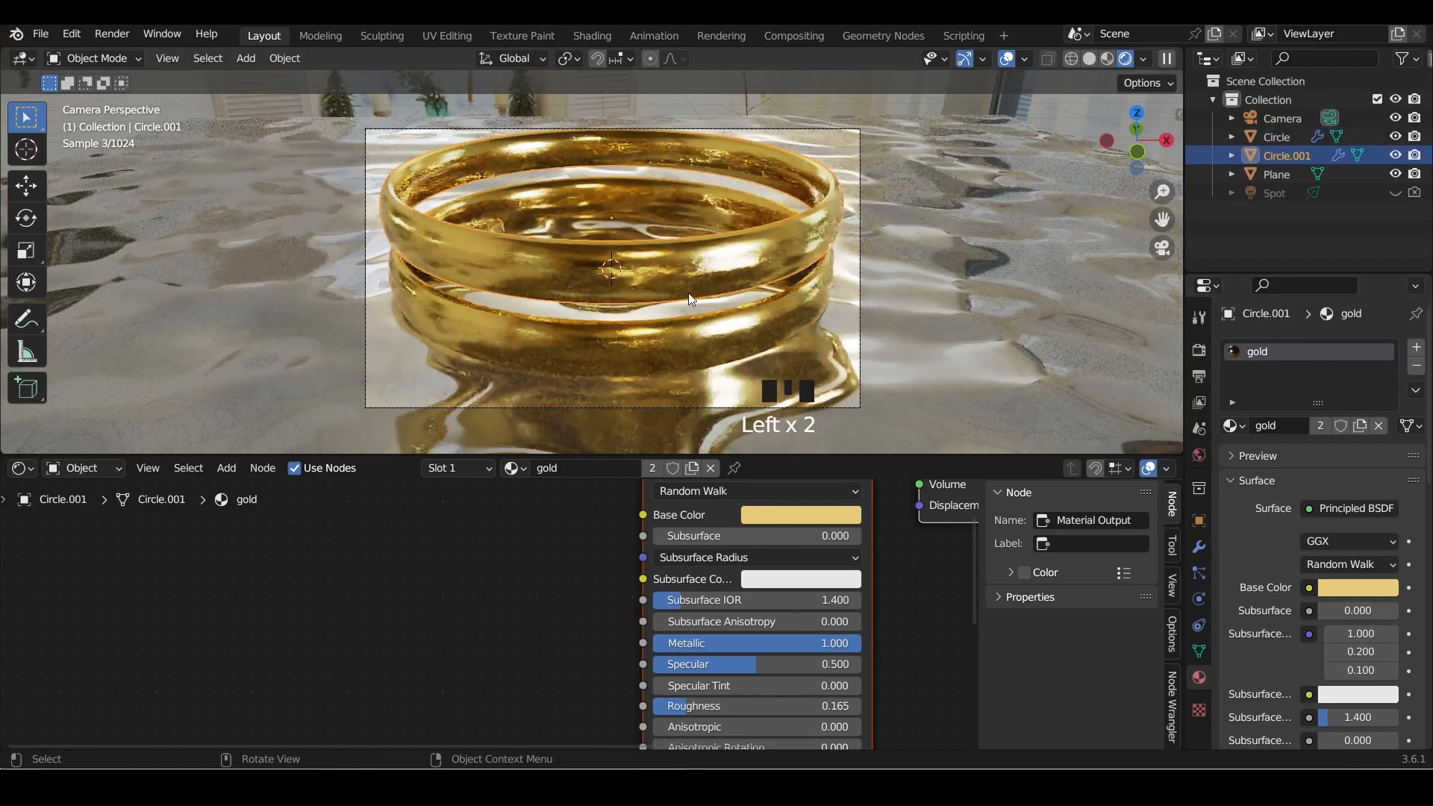
left_click(1234, 426)
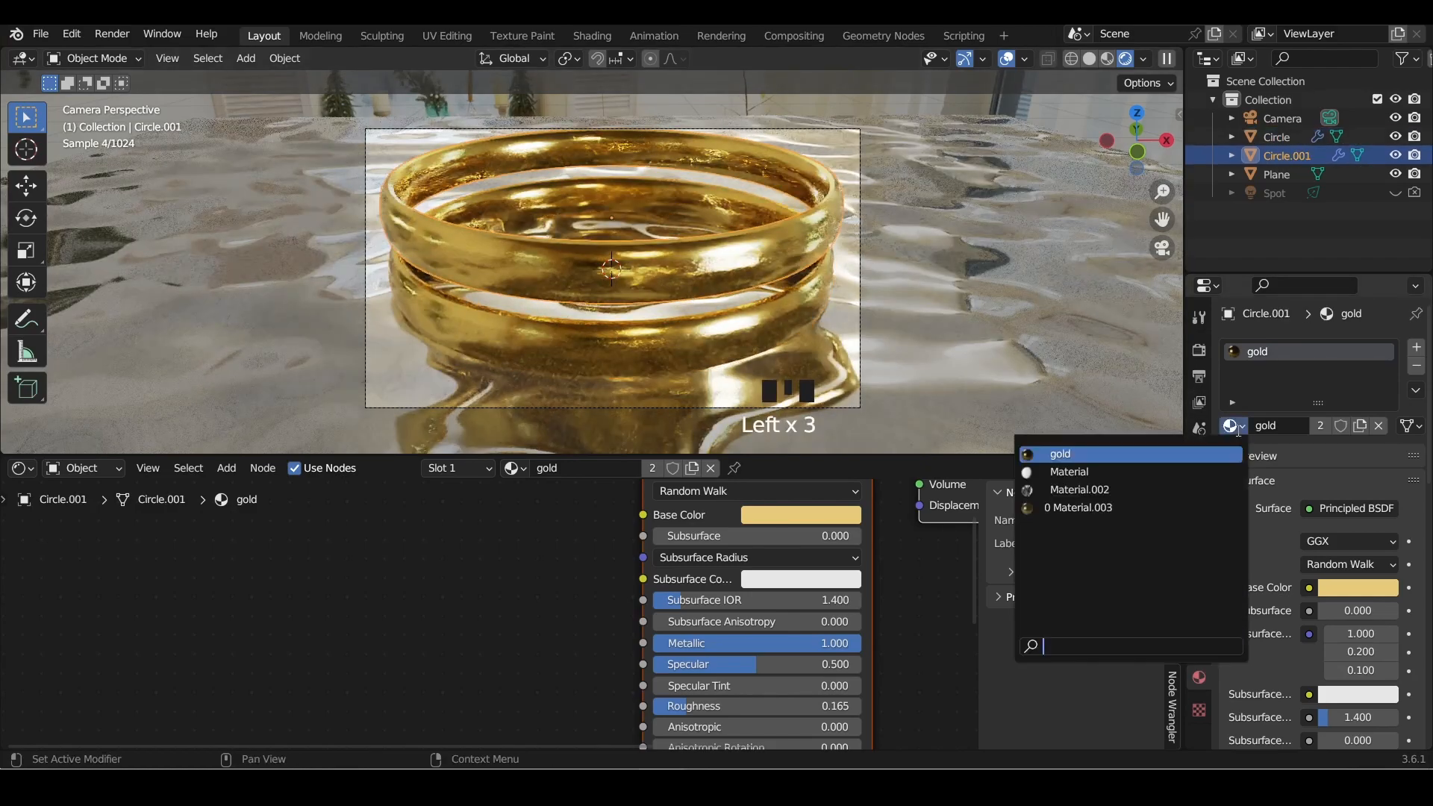
left_click(1111, 507)
double_click(1276, 352)
type("silver")
key("Return")
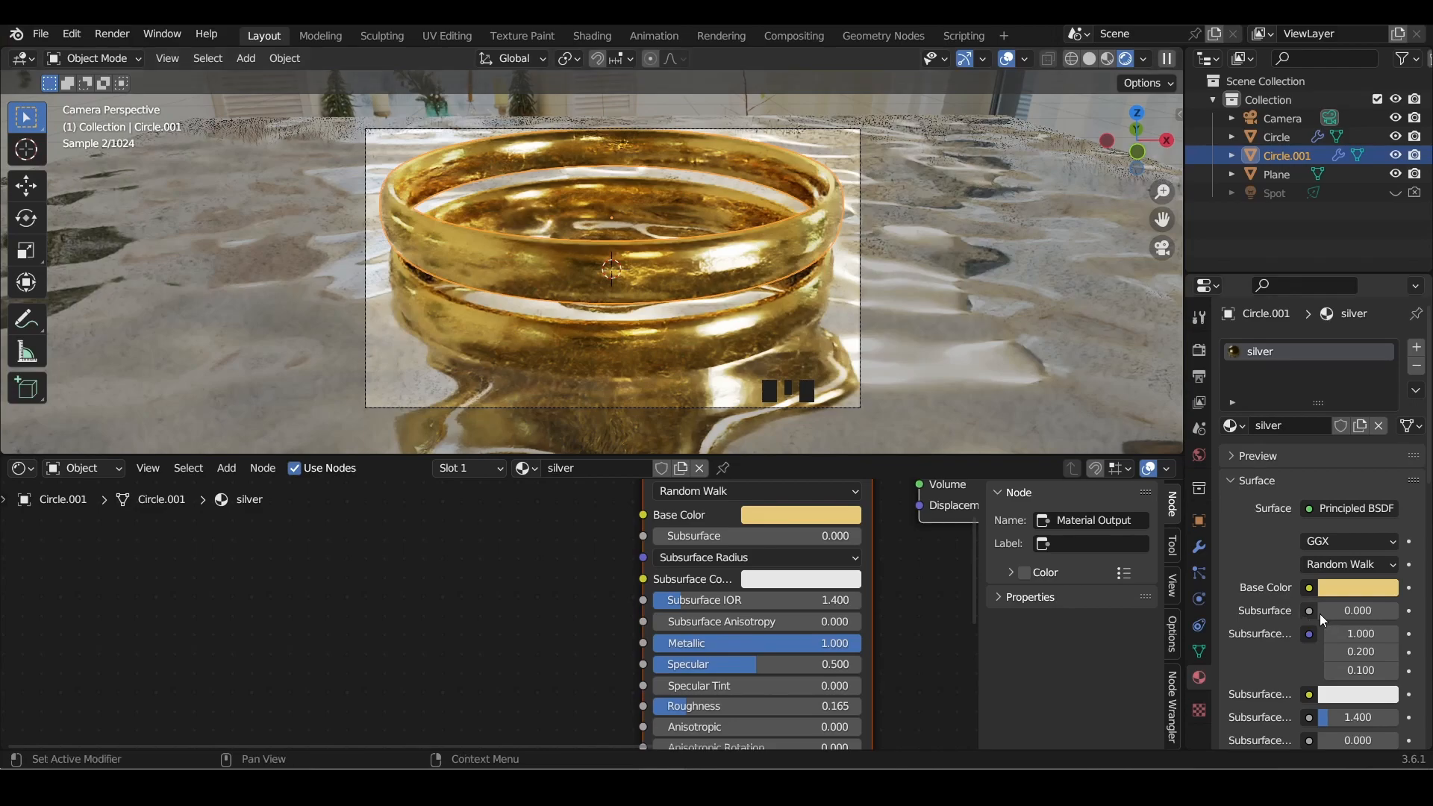
Change the silver material's base color from gold to a neutral near-white
left_click(1360, 587)
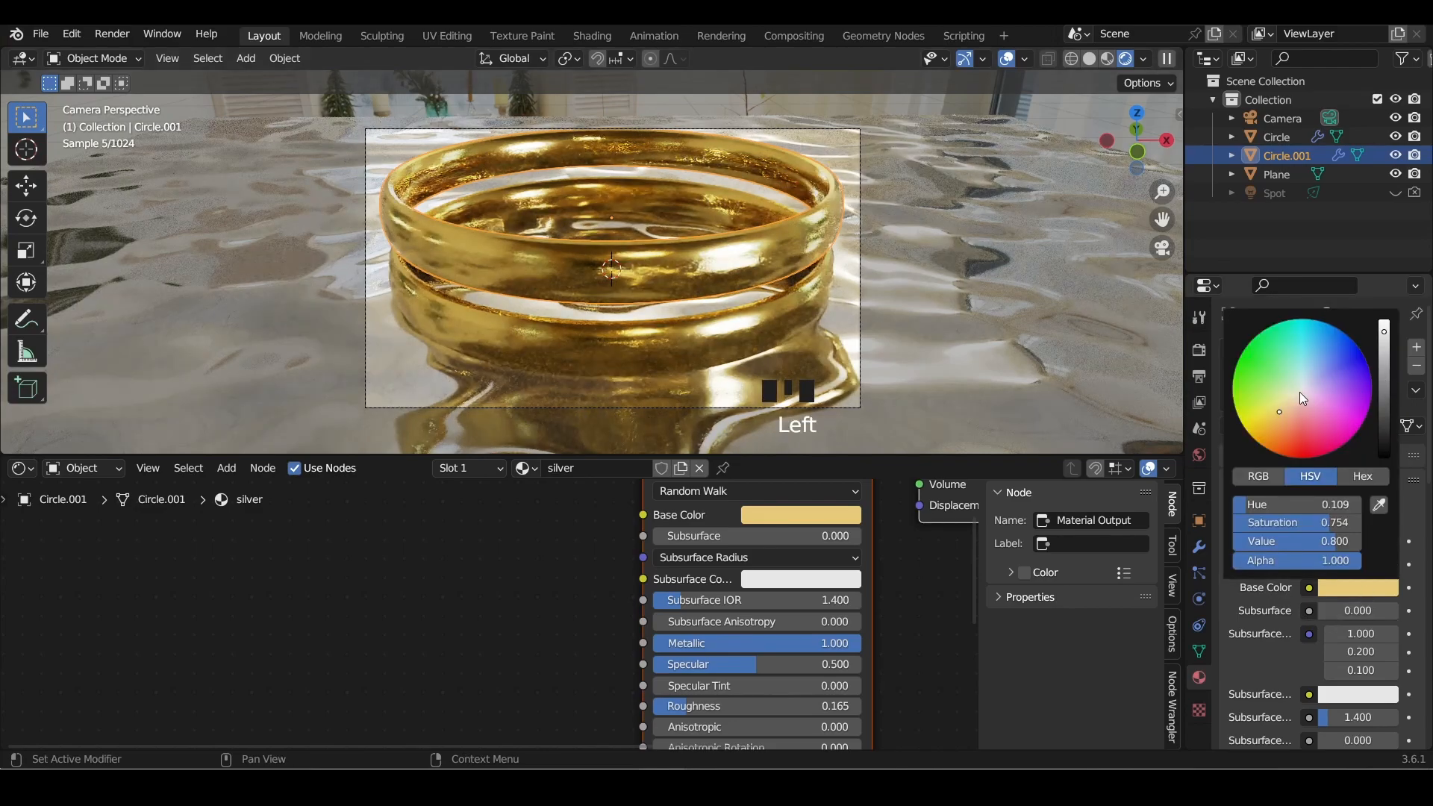
left_click(1300, 391)
left_click_drag(1265, 505, 1361, 505)
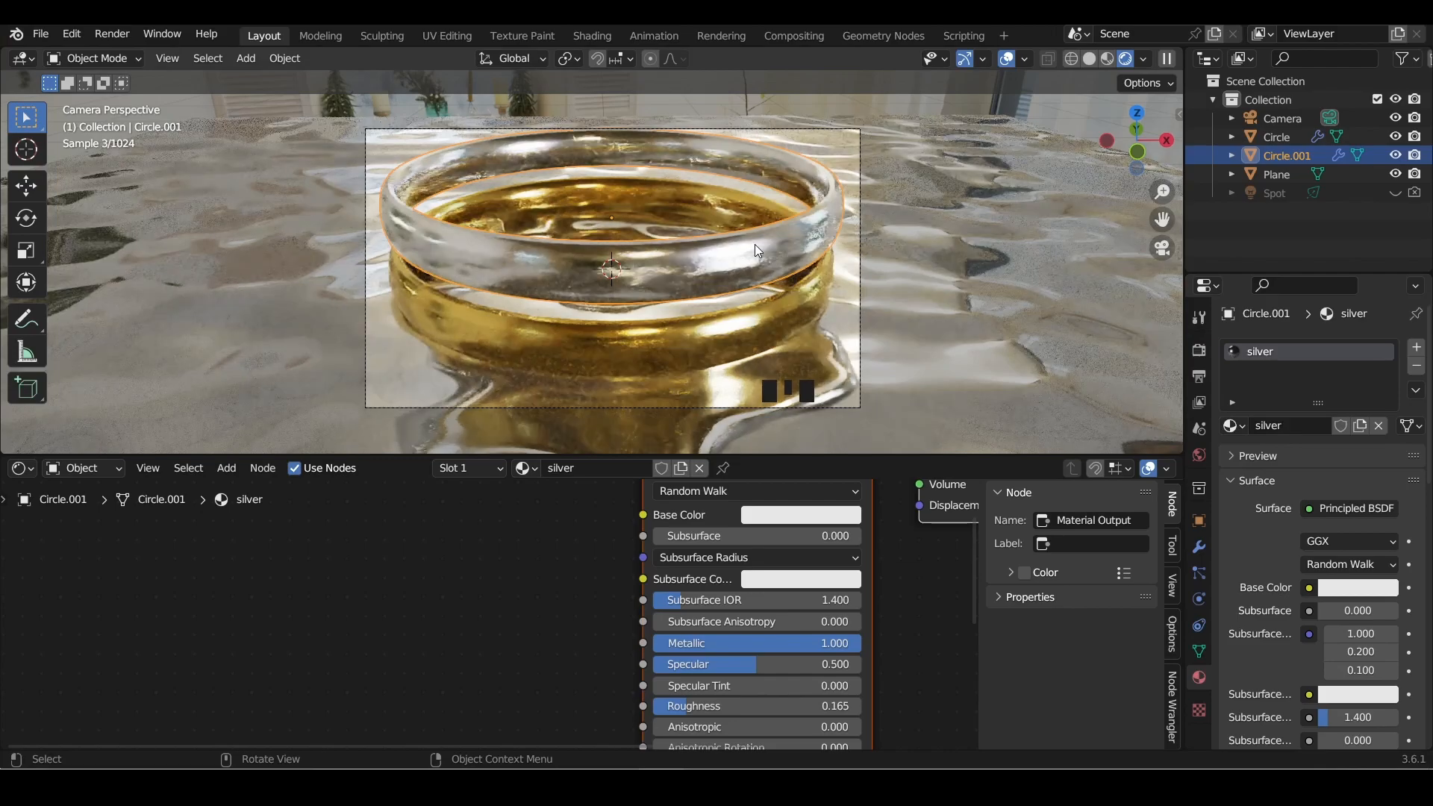
Move the silver ring along the X axis so it partly overlaps the gold ring, and tilt it about the global Y axis
key("g")
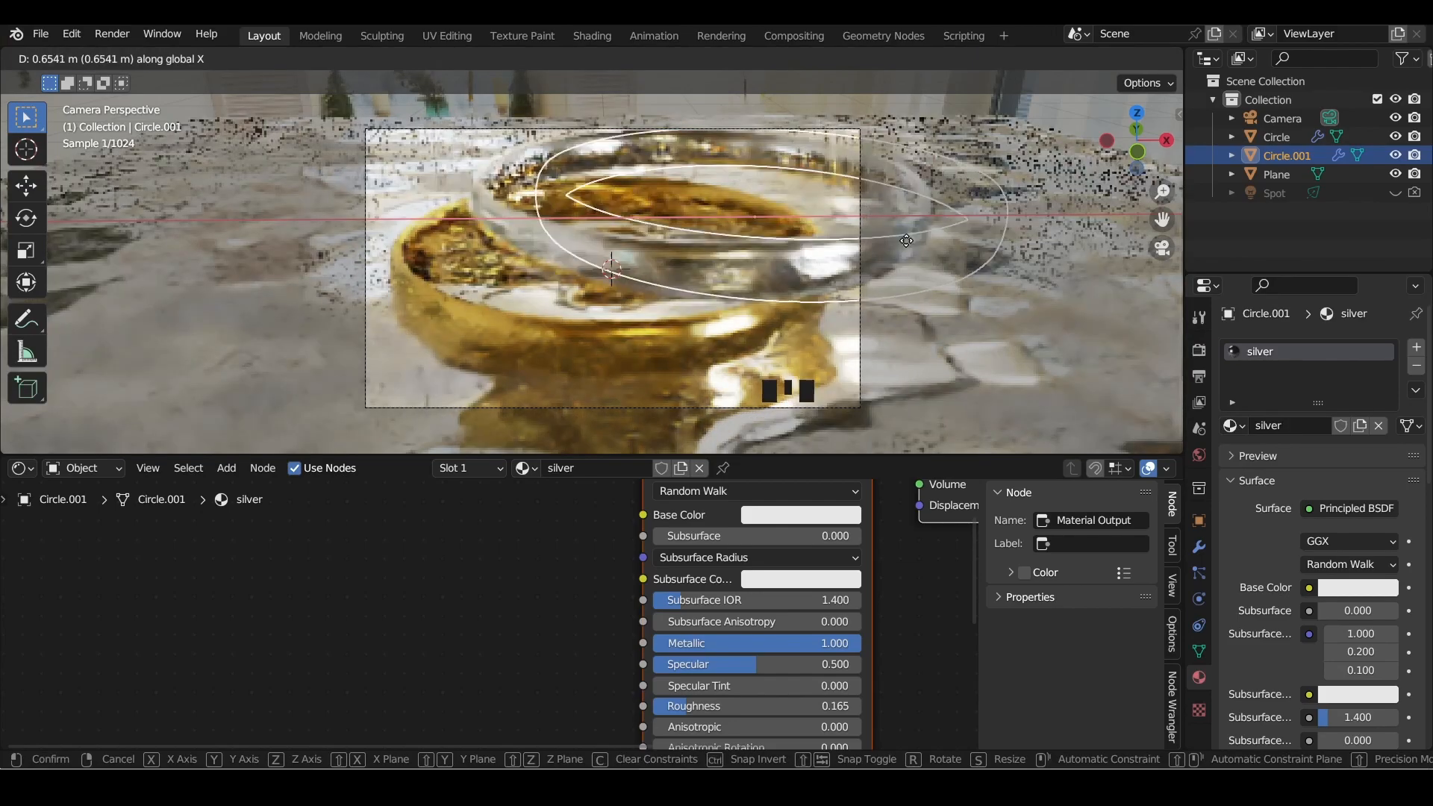
left_click(940, 242)
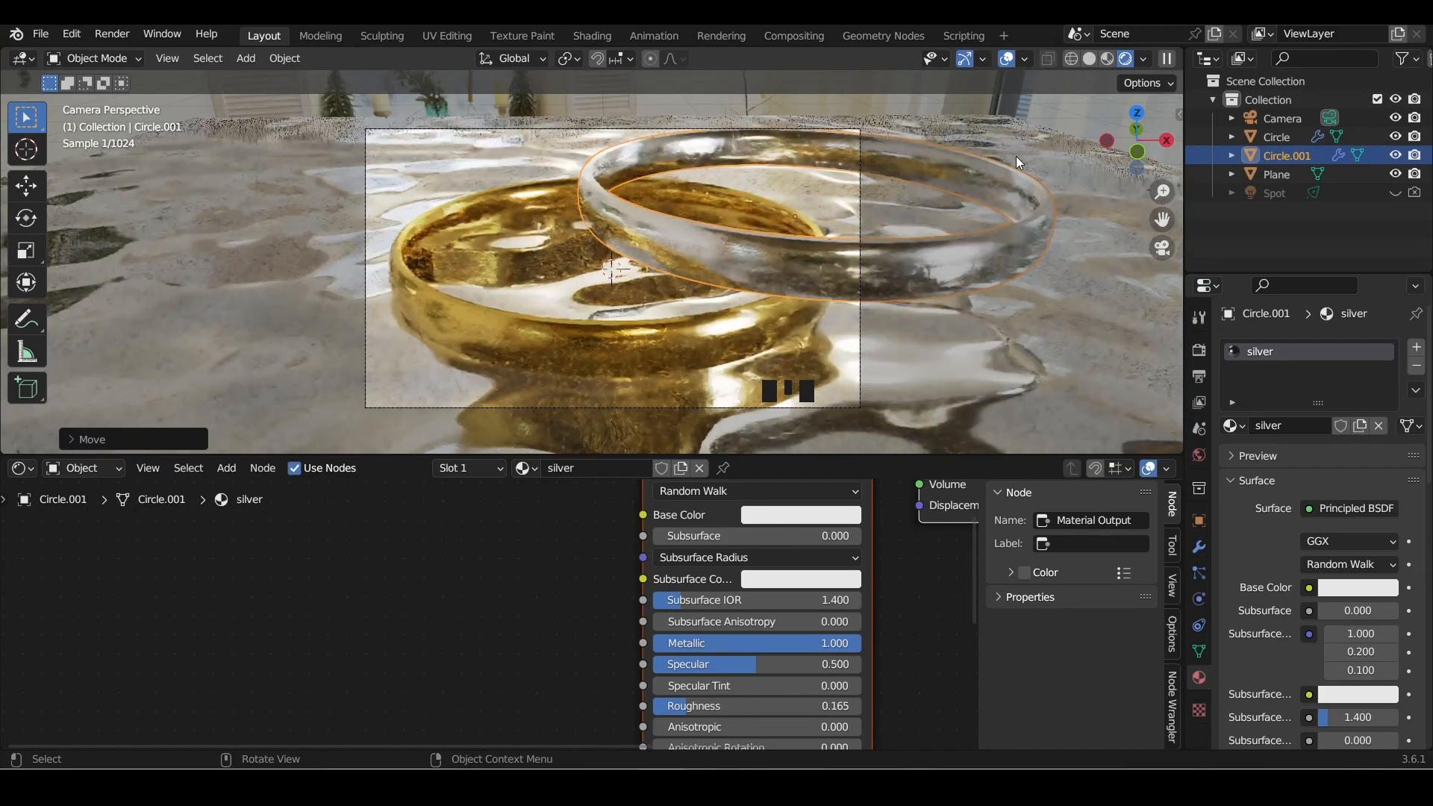
key("r")
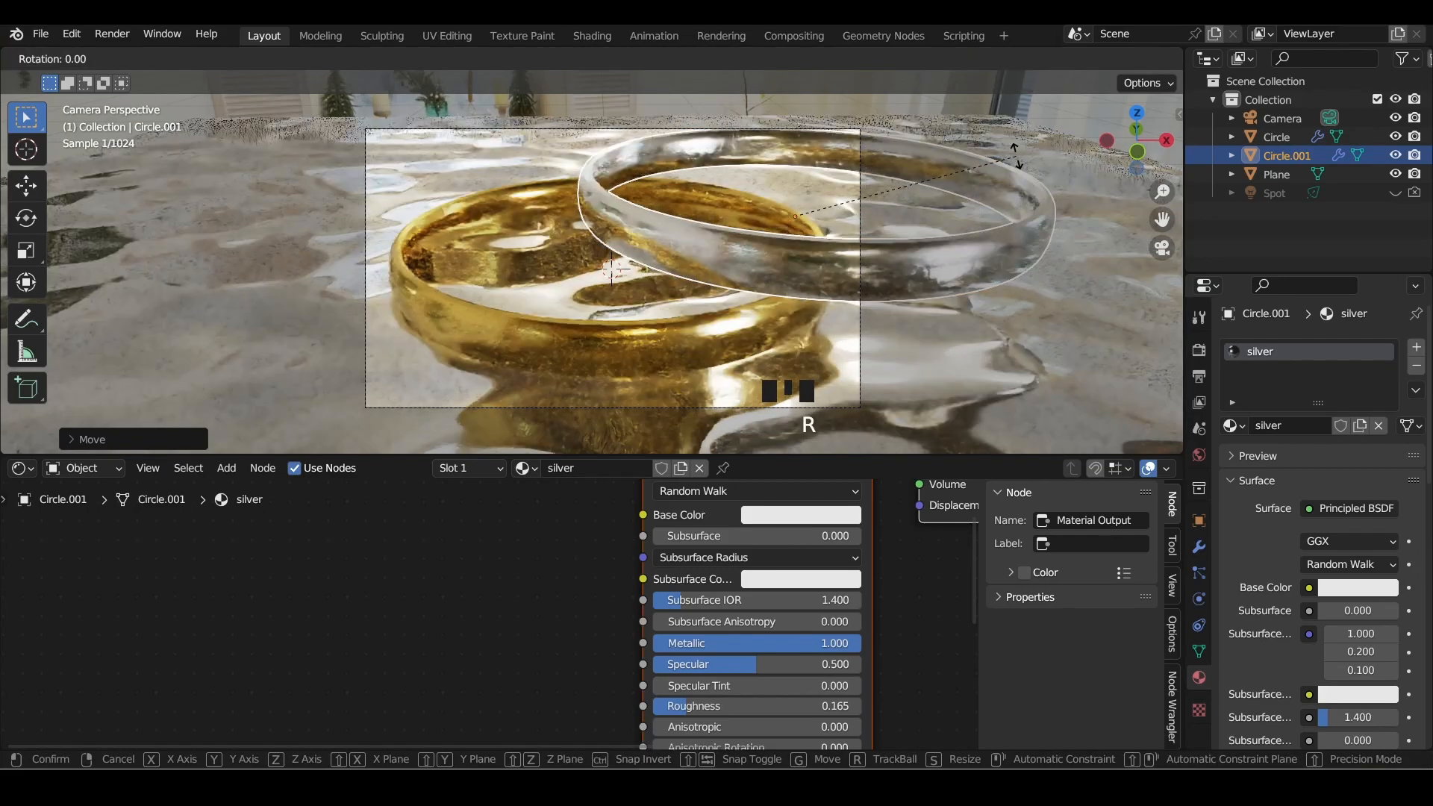
key("y")
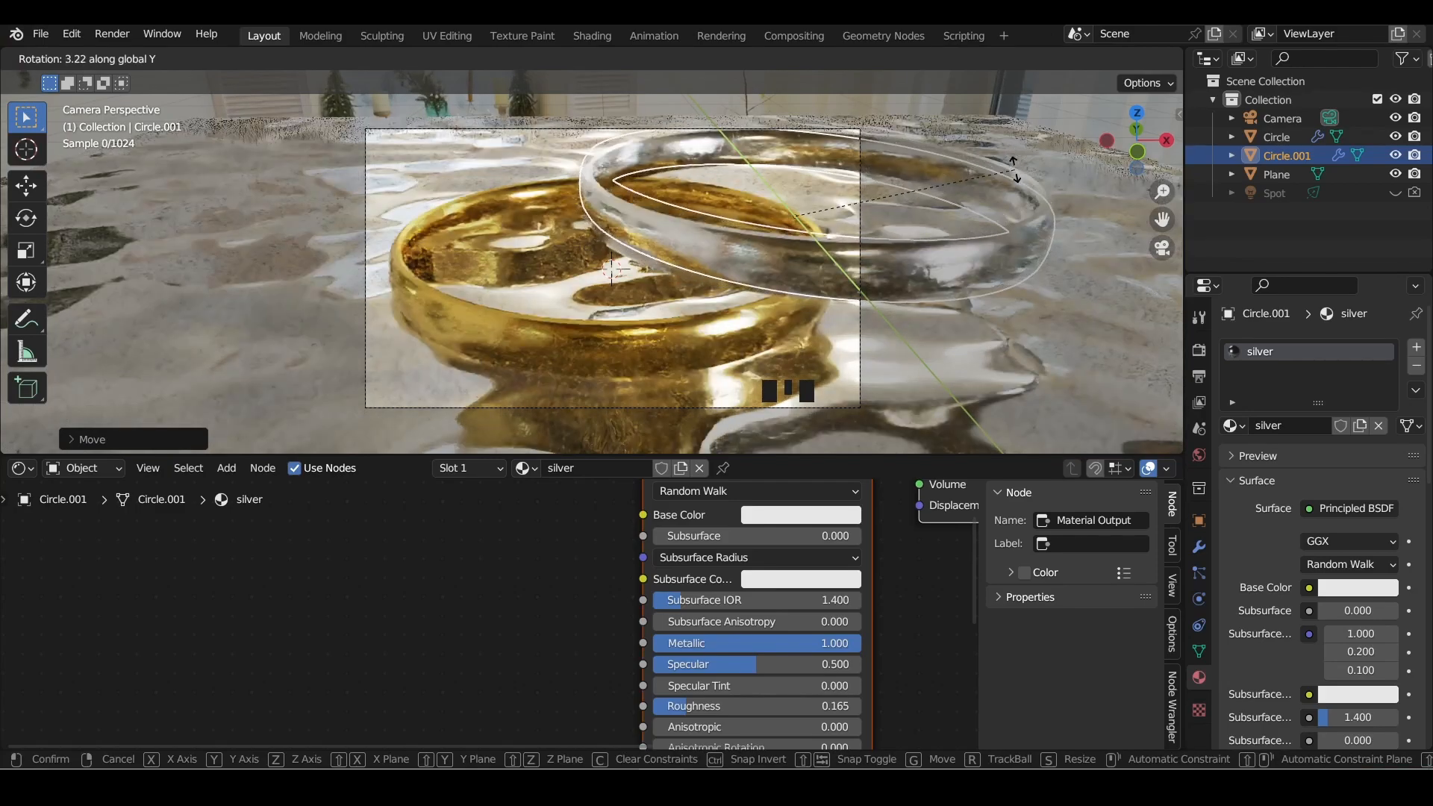
left_click(995, 209)
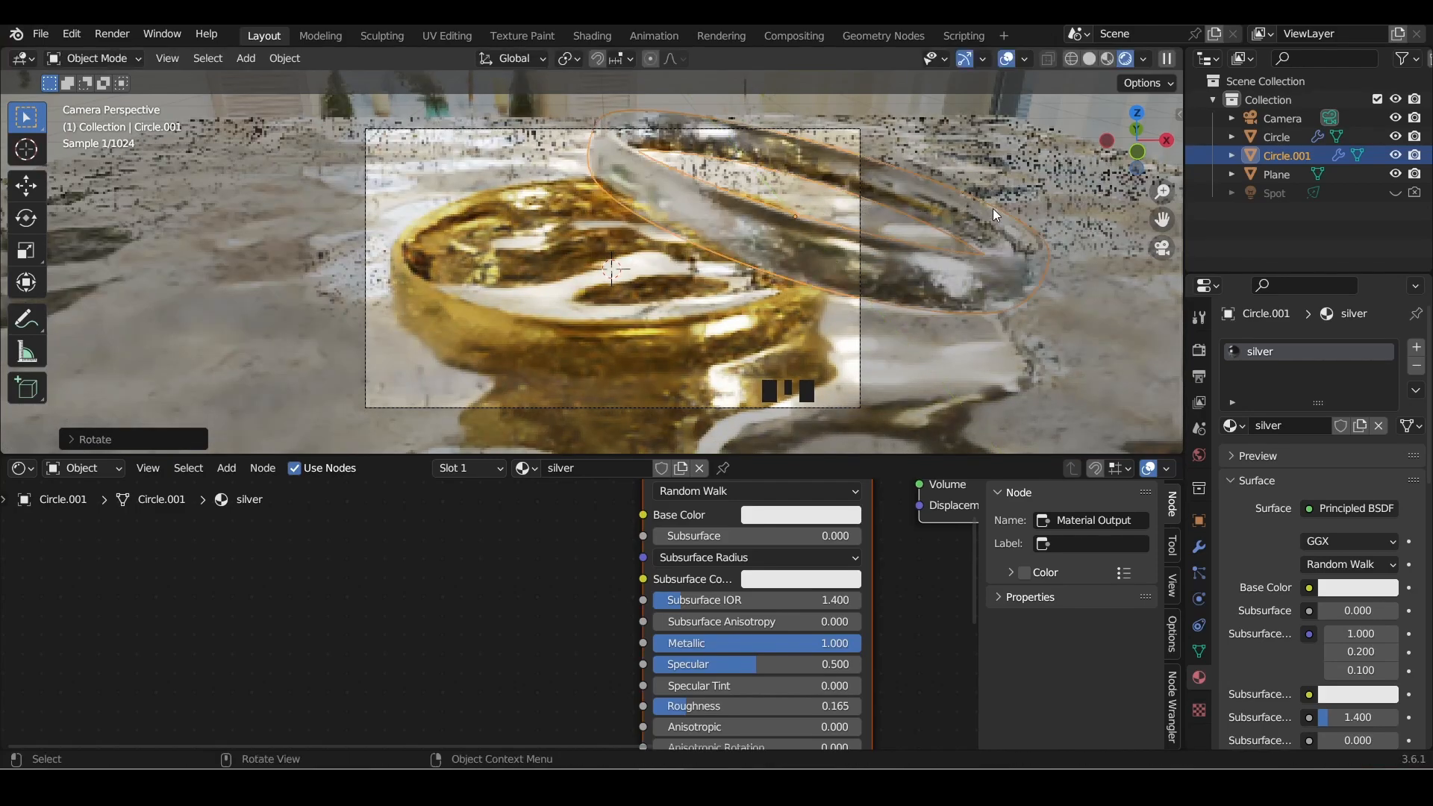
Lower the tilted silver ring about 0.2 m along the Z axis
key("g")
key("z")
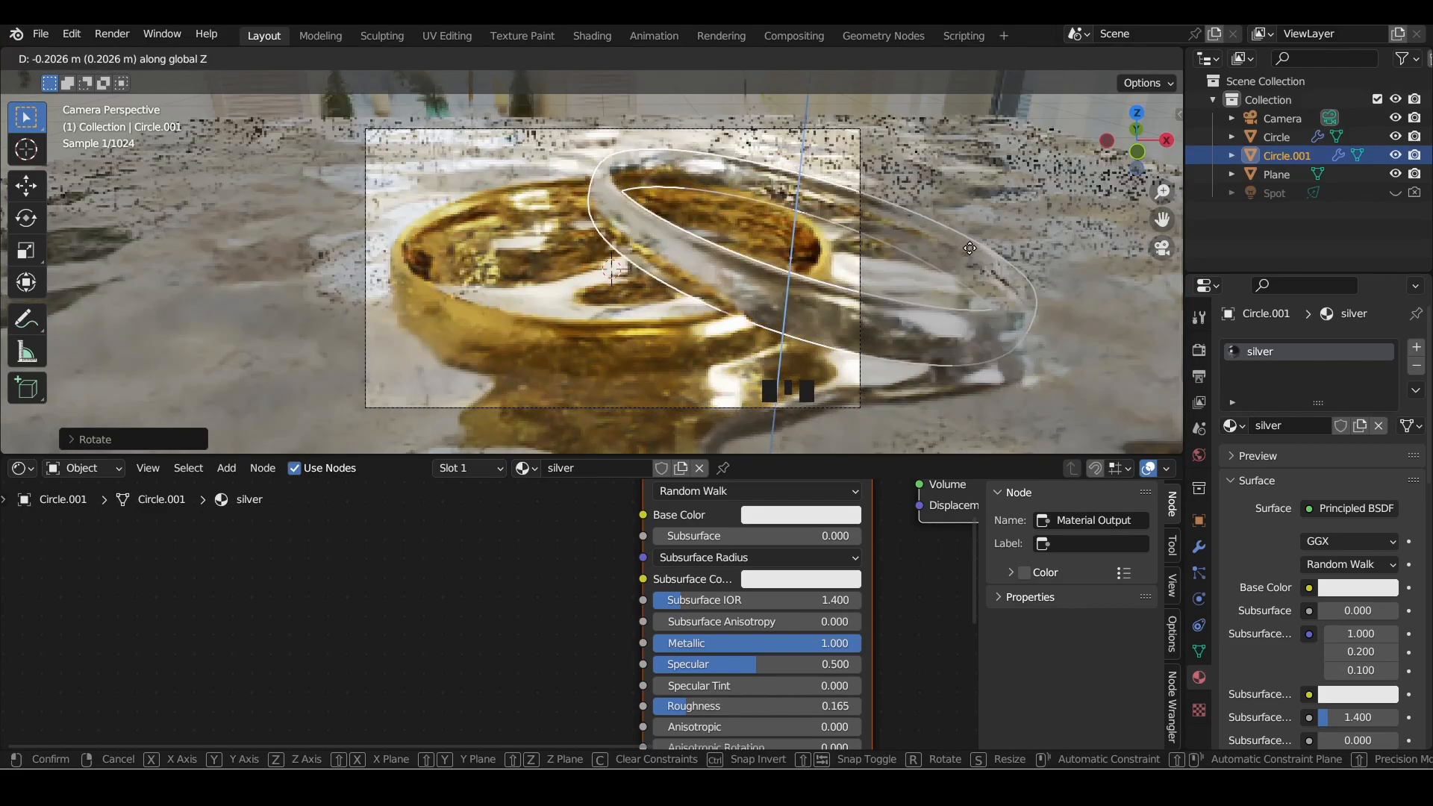
left_click(969, 248)
Switch to solid shading and raise the silver ring along the Z axis so it rests on the gold ring's edge
left_click(1104, 61)
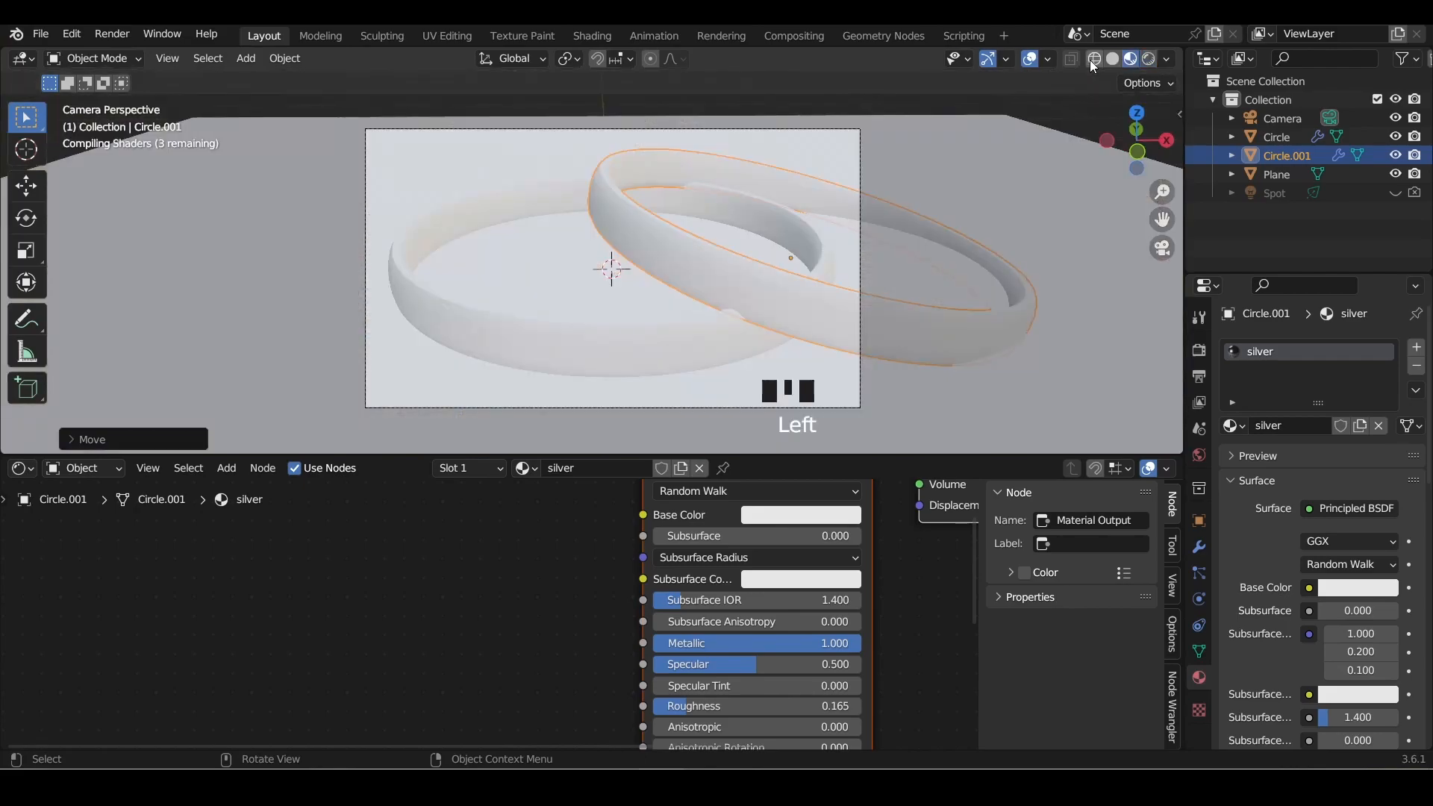
left_click(1111, 59)
mouse_move(805, 293)
middle_mouse_down()
mouse_move(856, 301)
mouse_move(880, 271)
mouse_move(782, 303)
middle_mouse_up()
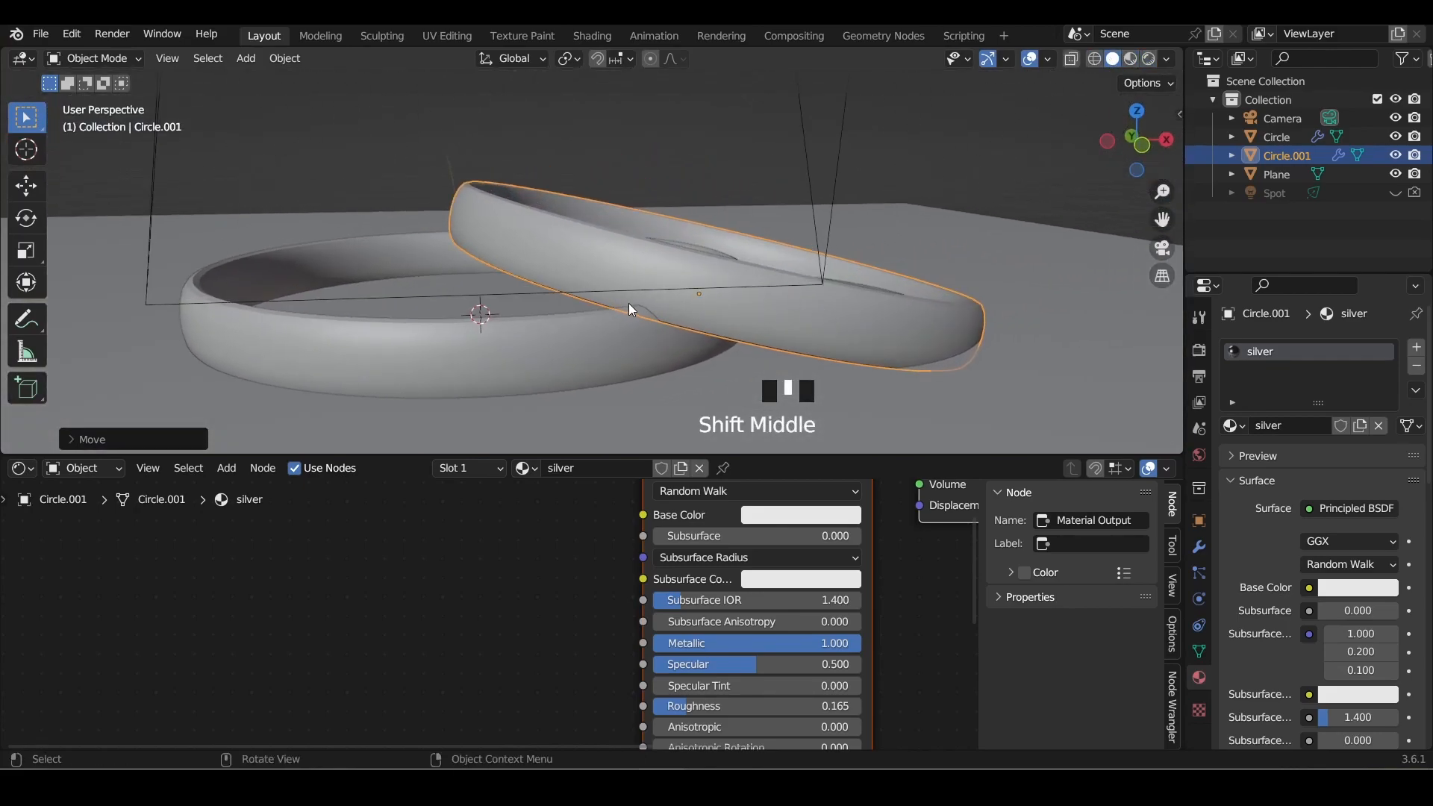
middle_click_drag(950, 330, 973, 310)
key("g")
key("z")
left_click(1032, 280)
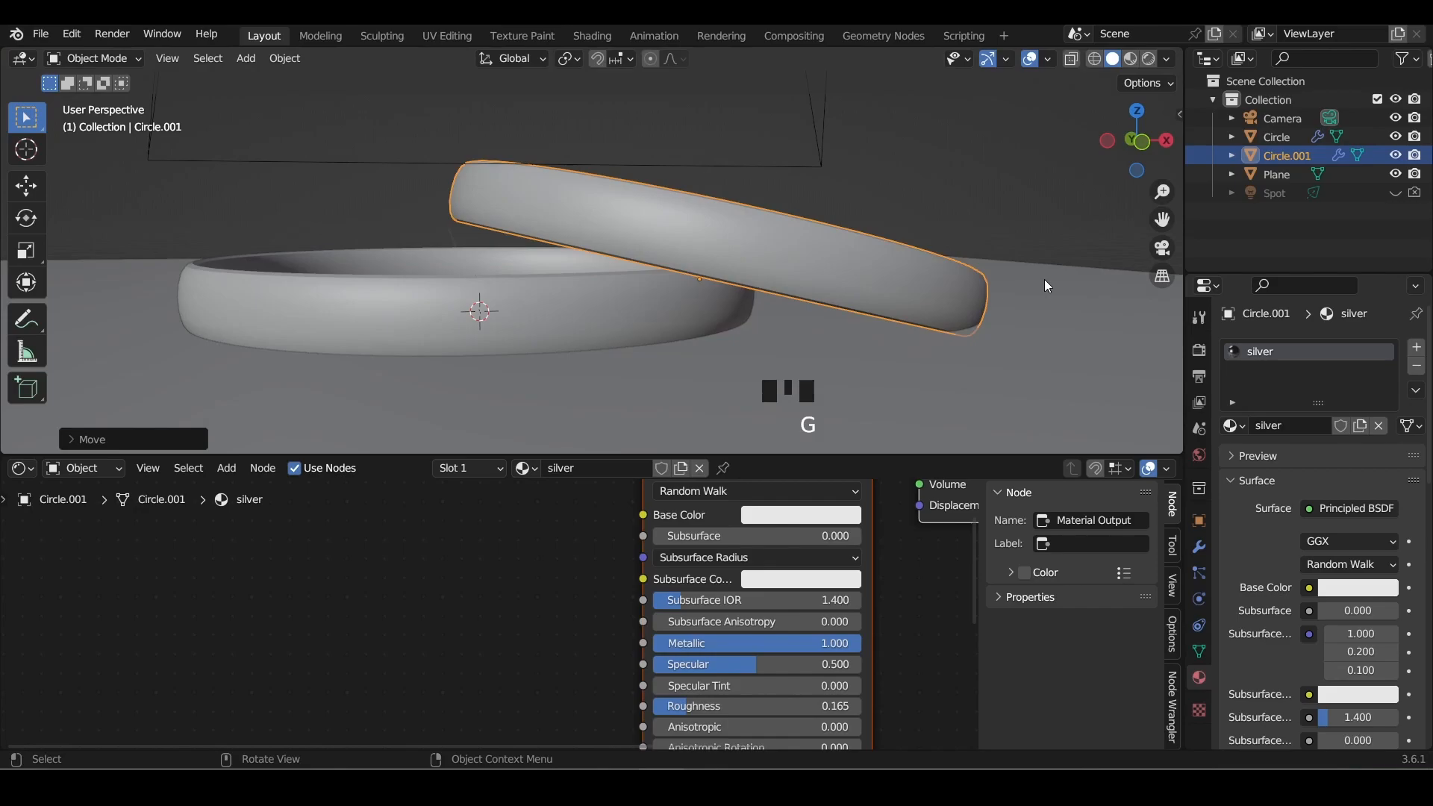
Rotate the silver ring about -1° around its local Y axis and nudge its position slightly
key("r")
key("x")
key("x")
key("y")
key("y")
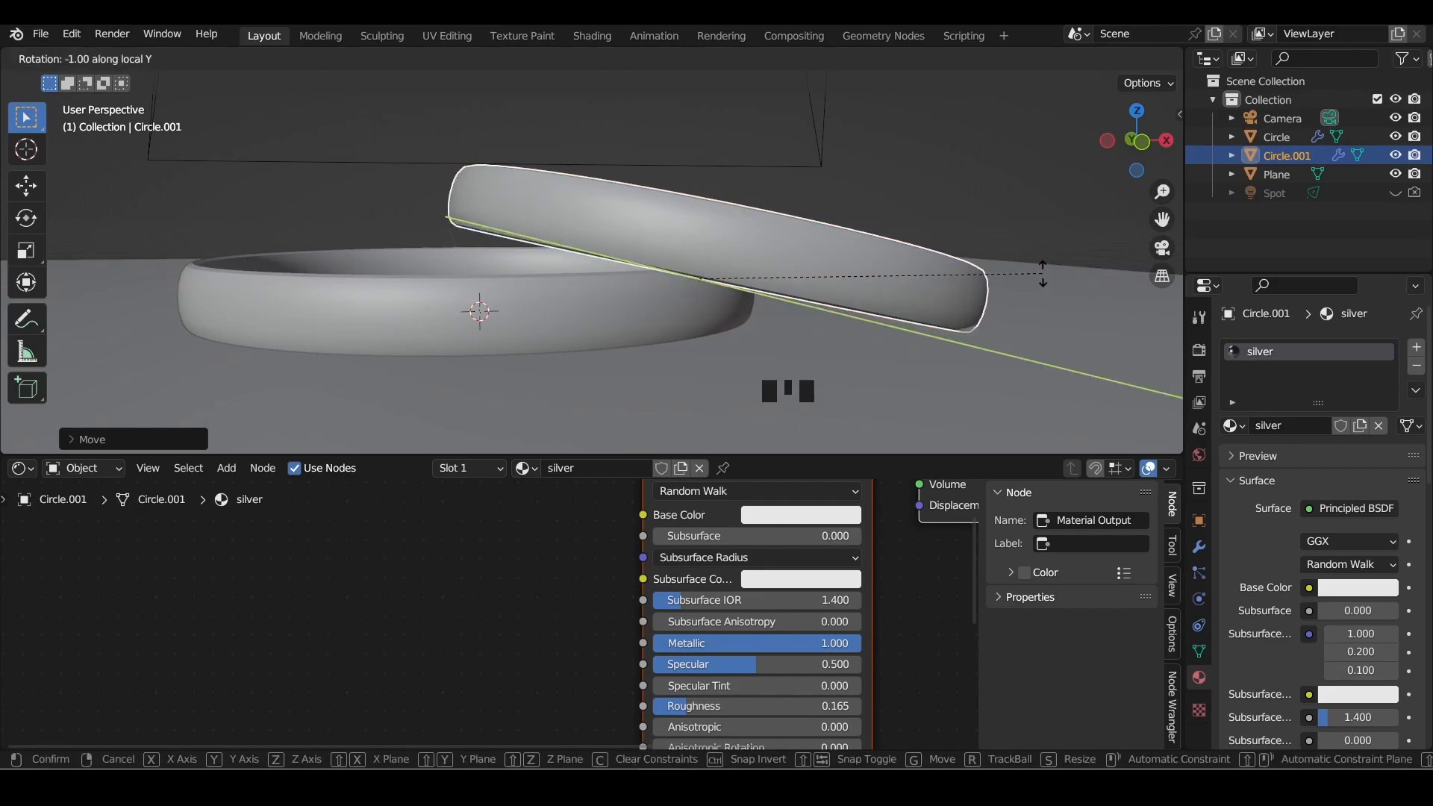
left_click(1043, 271)
key("g")
left_click(1045, 273)
middle_click_drag(1045, 273, 888, 167)
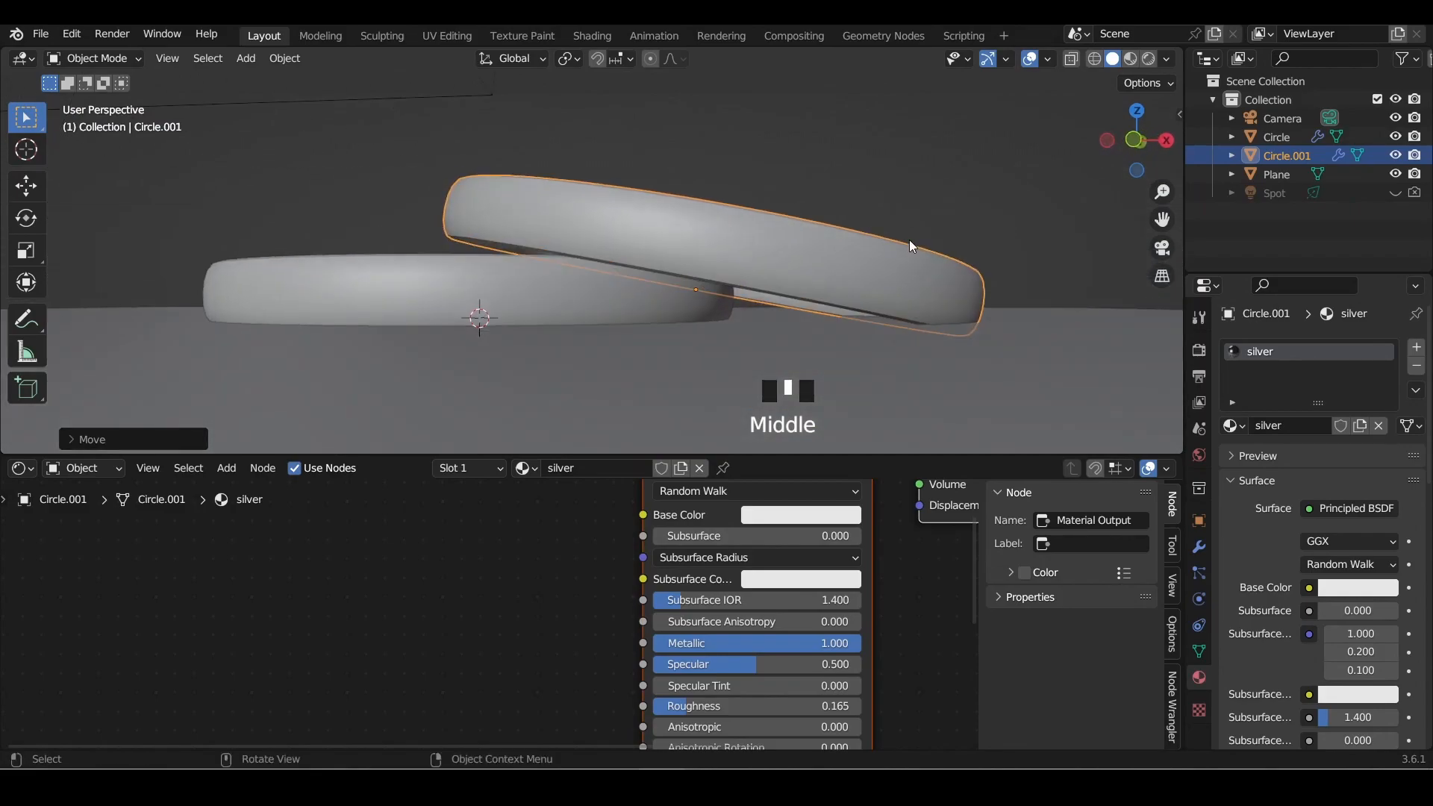
Raise the silver ring slightly along the Z axis and rotate it about -2° around the global Z axis
key("g")
key("z")
left_click(992, 231)
key("r")
key("z")
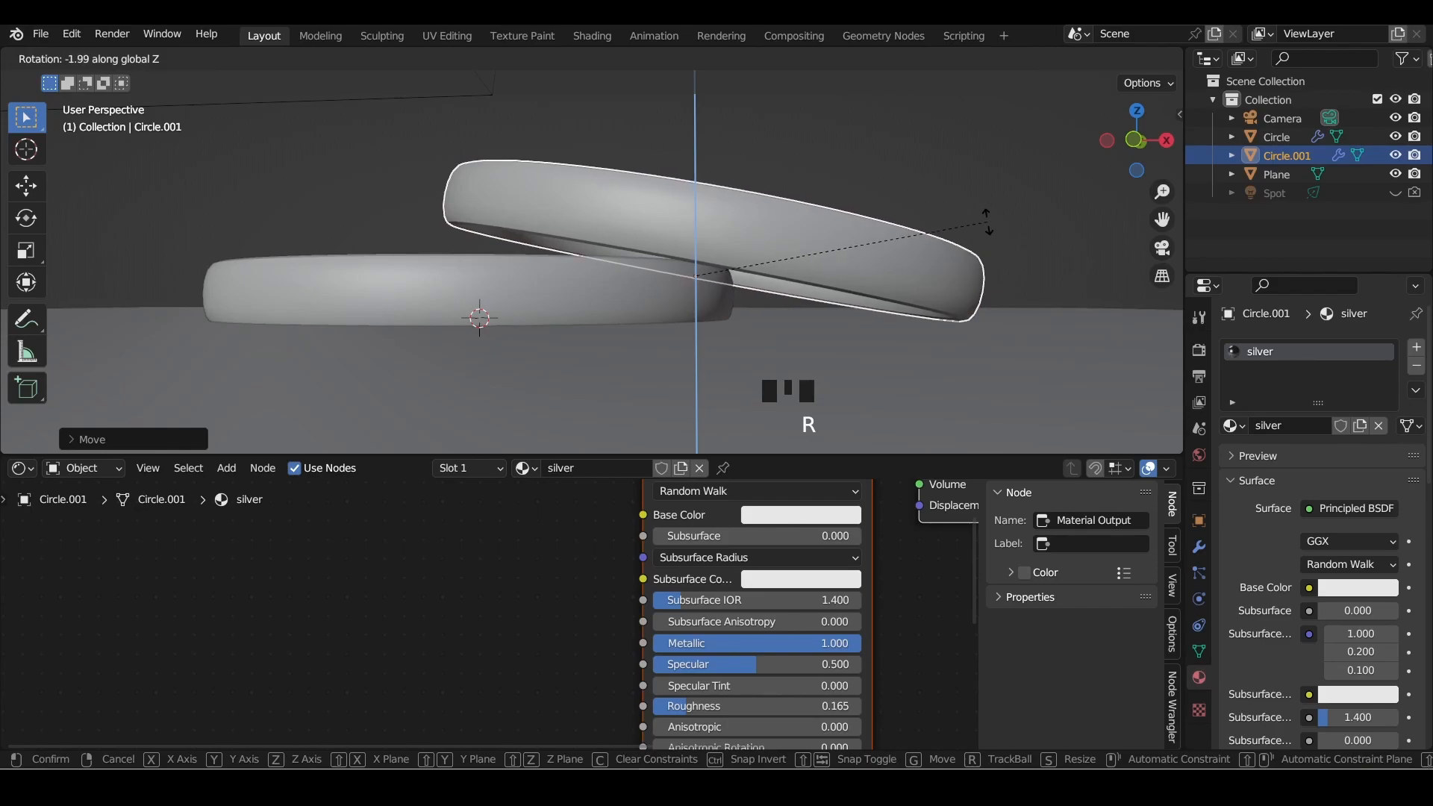
left_click(987, 222)
Lower the silver ring about 0.02 m along the Z axis to bring it closer to the ground plane
middle_click_drag(709, 291, 757, 267)
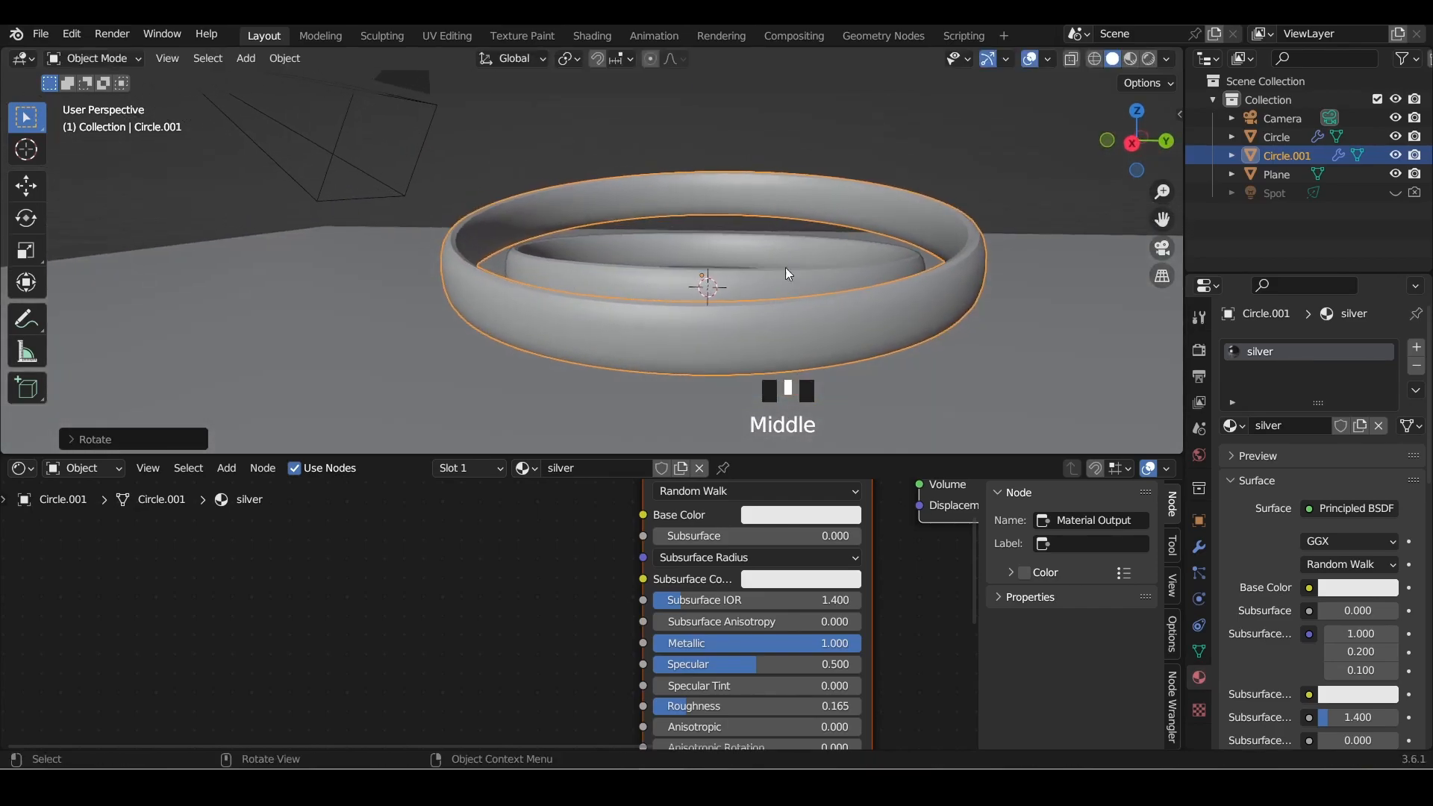
key("g")
key("z")
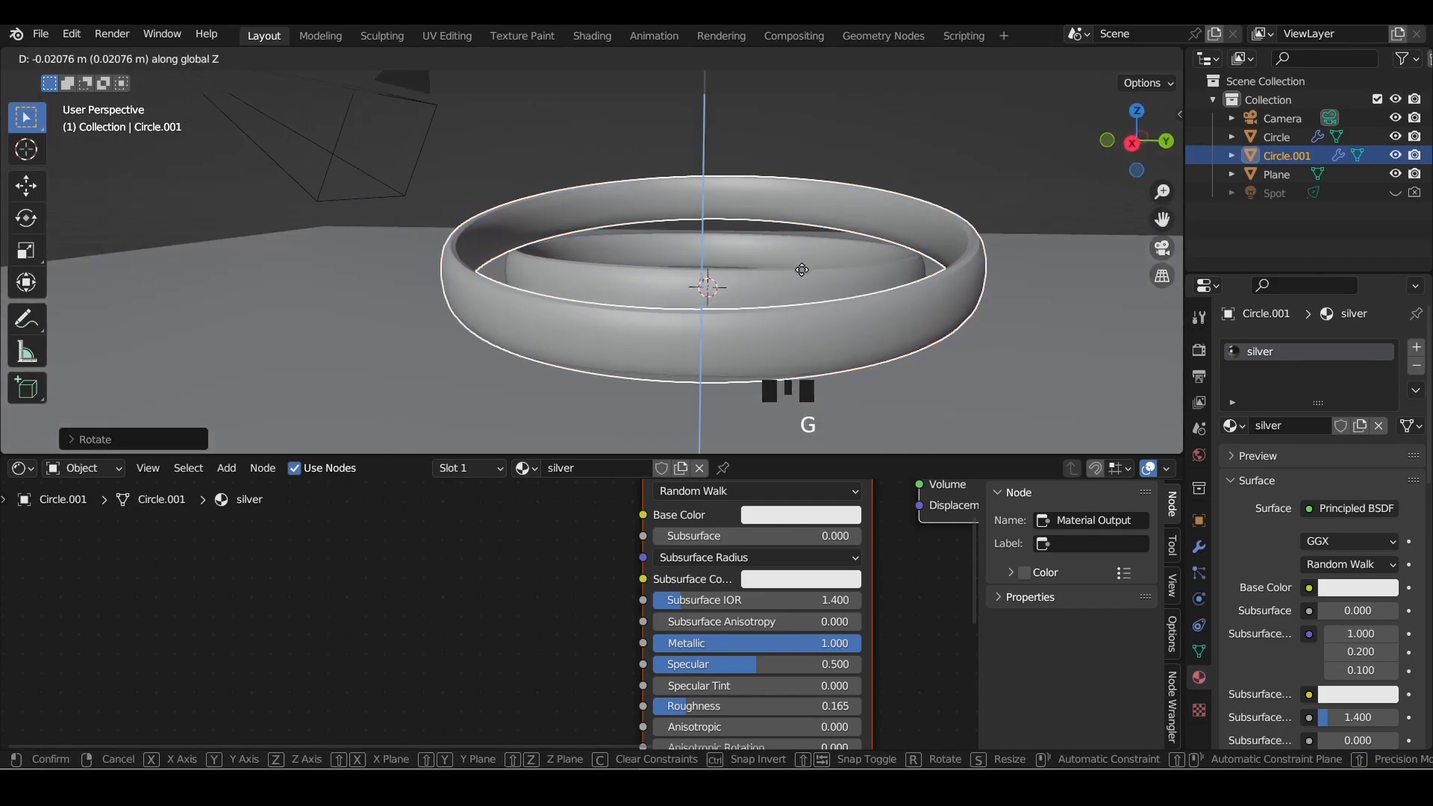
left_click(745, 274)
Return to the camera view and display the scene with rendered shading
middle_click_drag(745, 280, 608, 275)
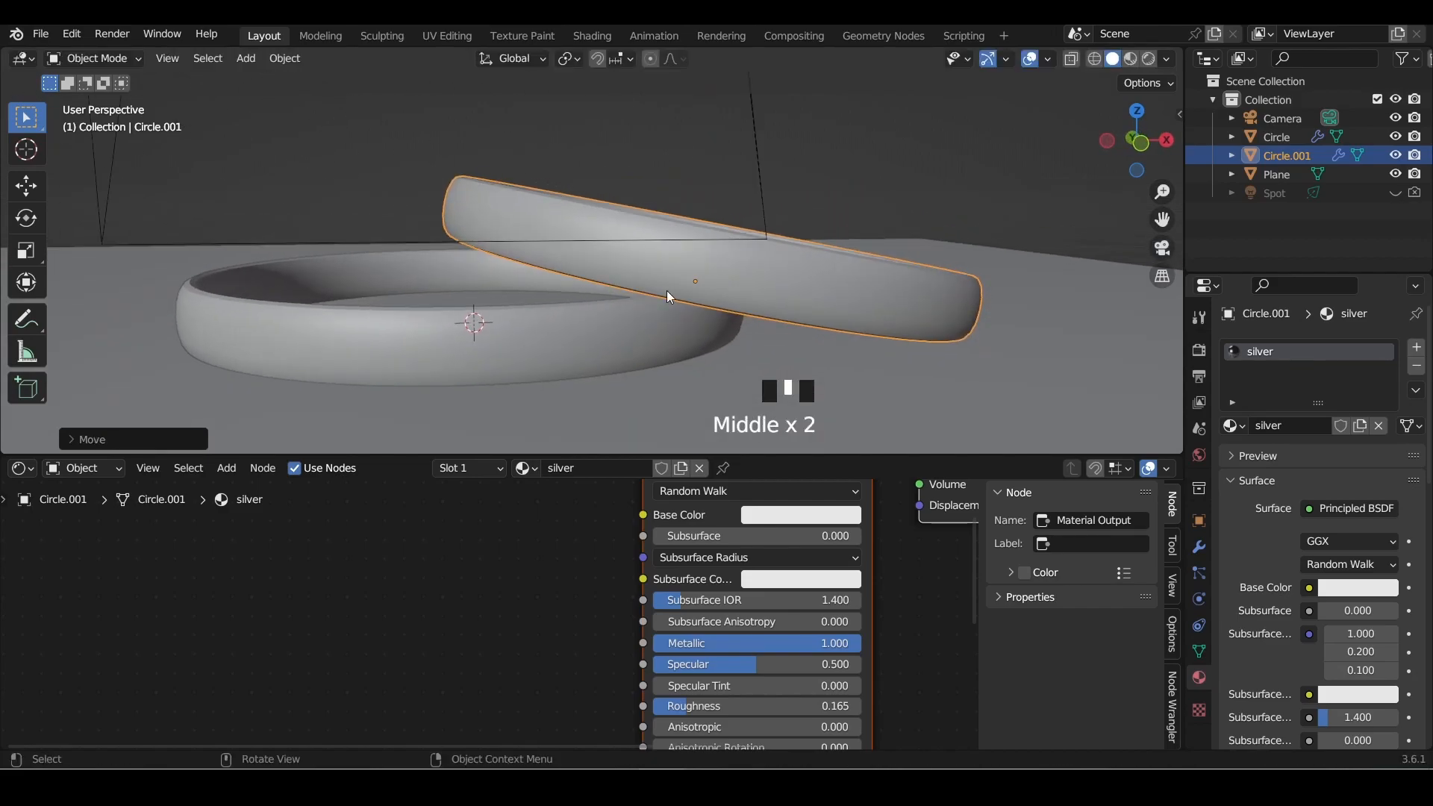
key("KP_0")
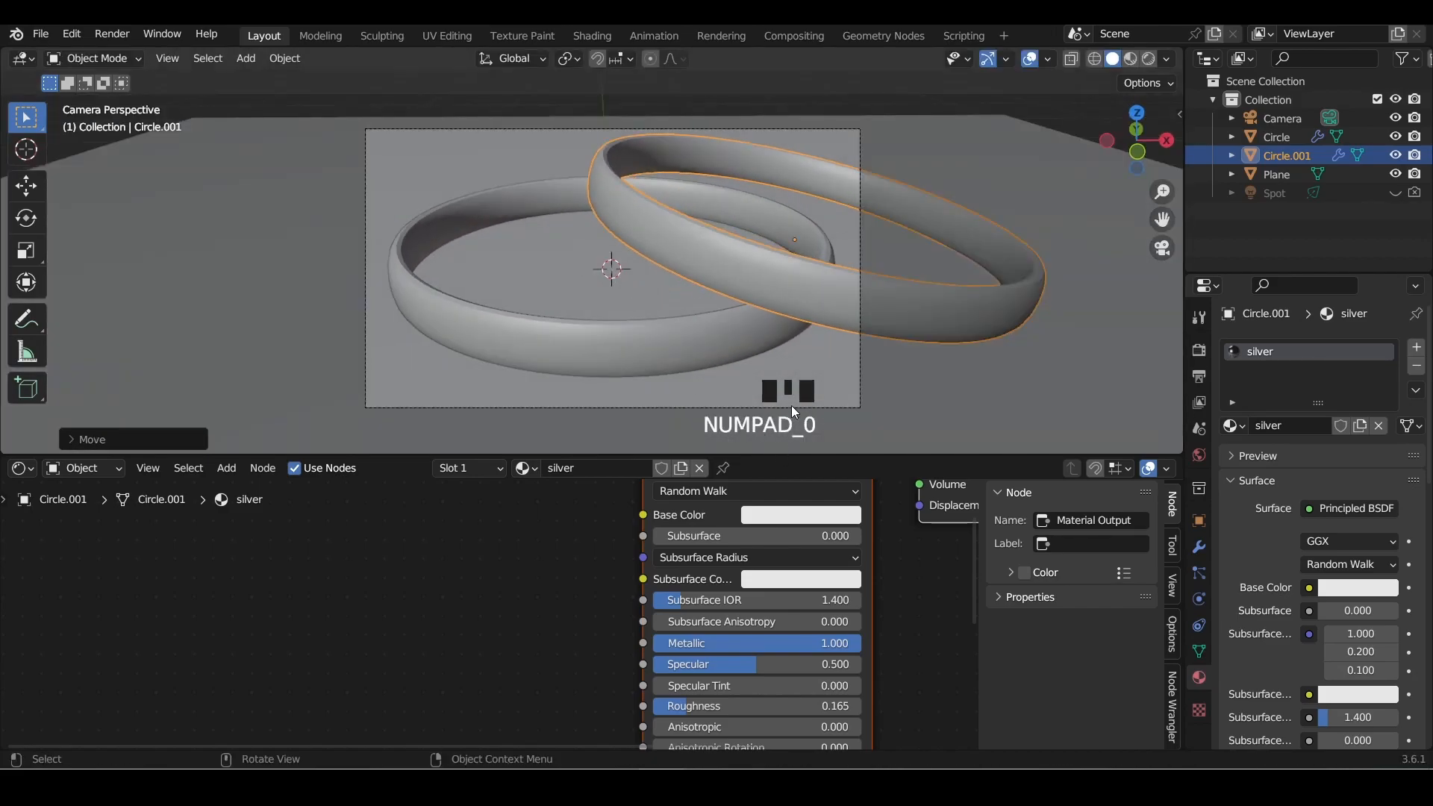
left_click(1149, 58)
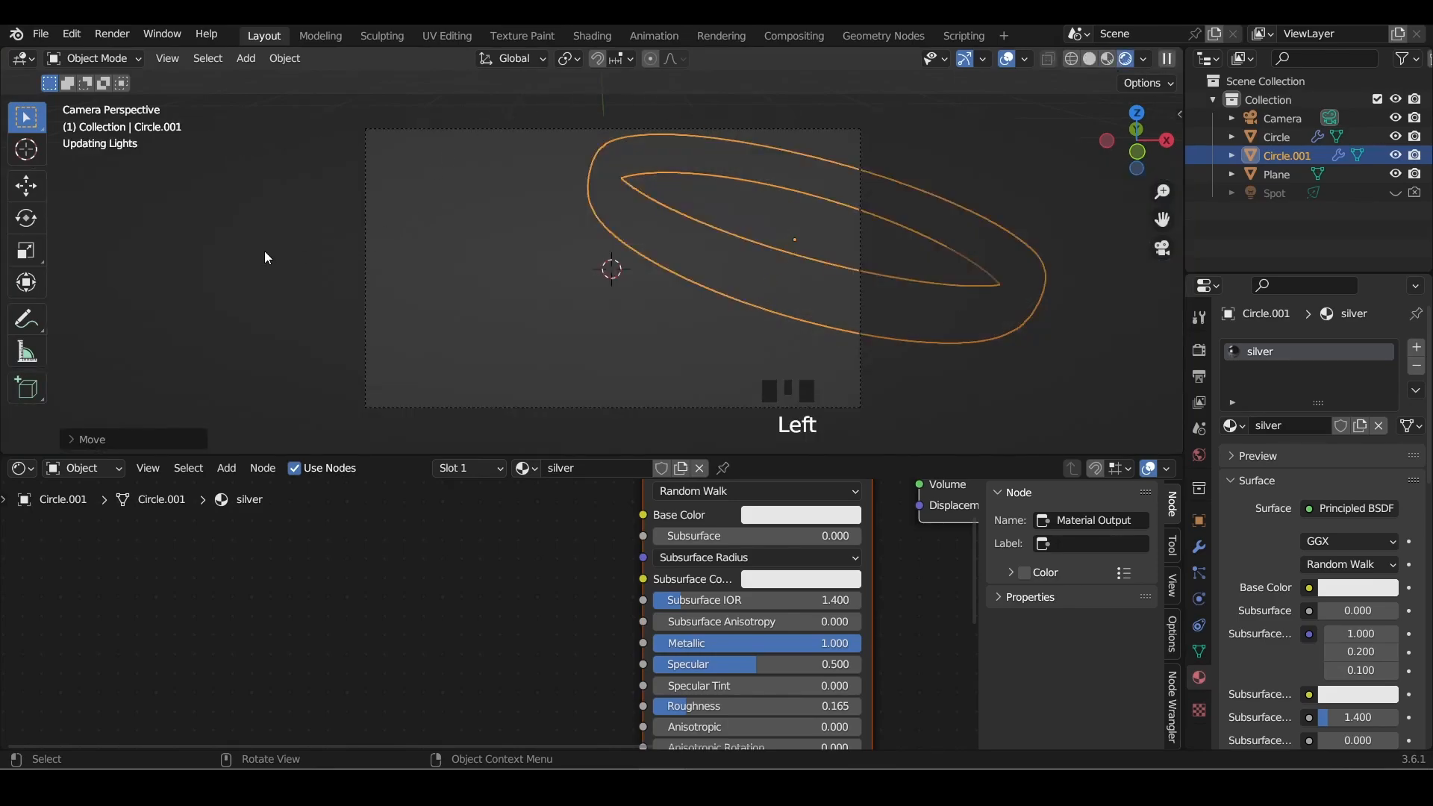